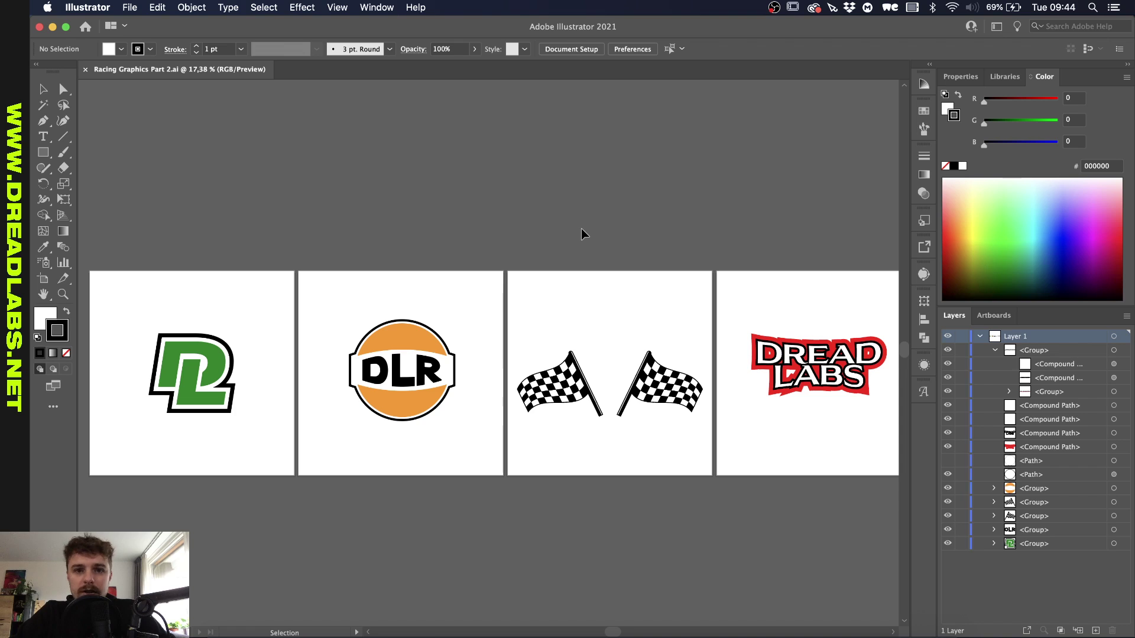
- Add five new 1000 x 1000 px artboards, numbered 6 to 10, after Artboard 5
key("v")
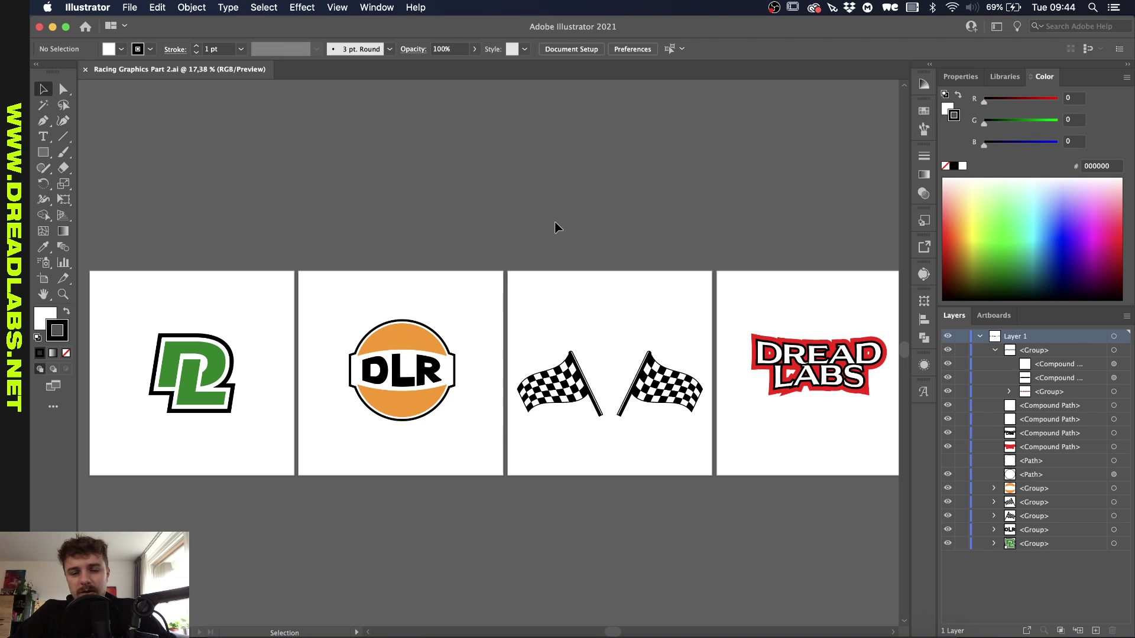
key("shift+o")
scroll(548, 196, "down", 2)
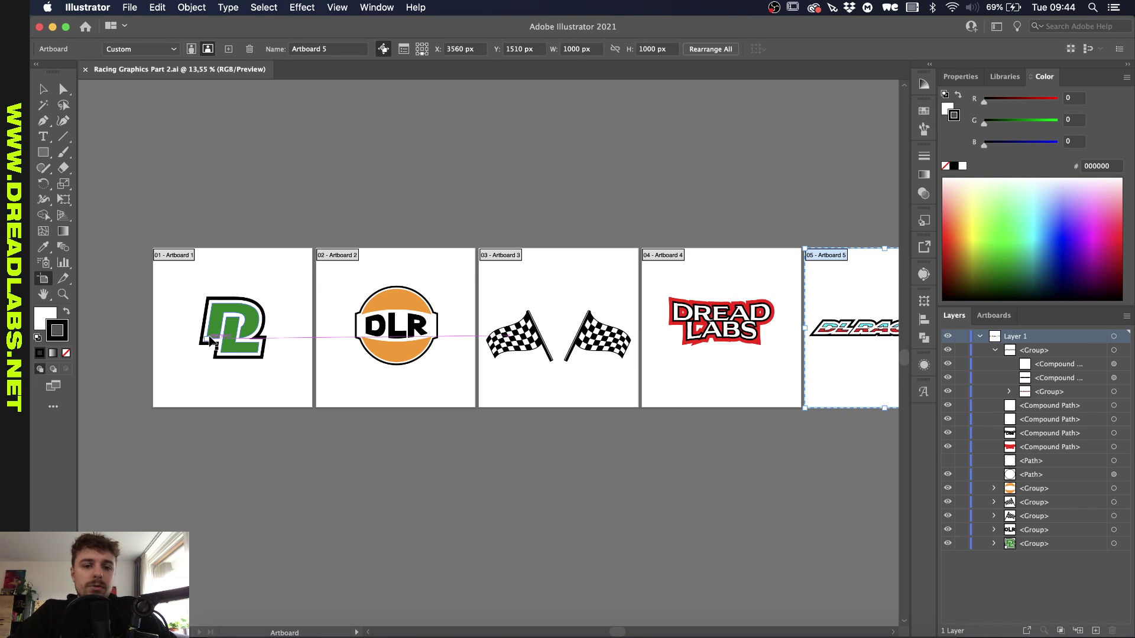
left_click(230, 50)
left_click(230, 51)
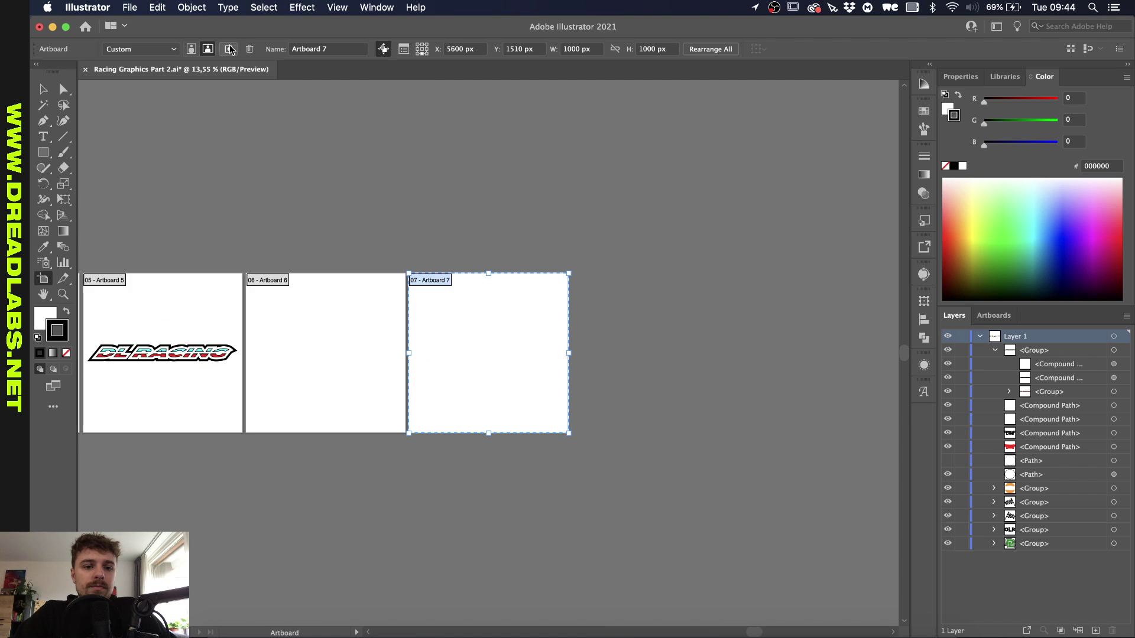
left_click(230, 50)
left_click(230, 50)
left_click(230, 50)
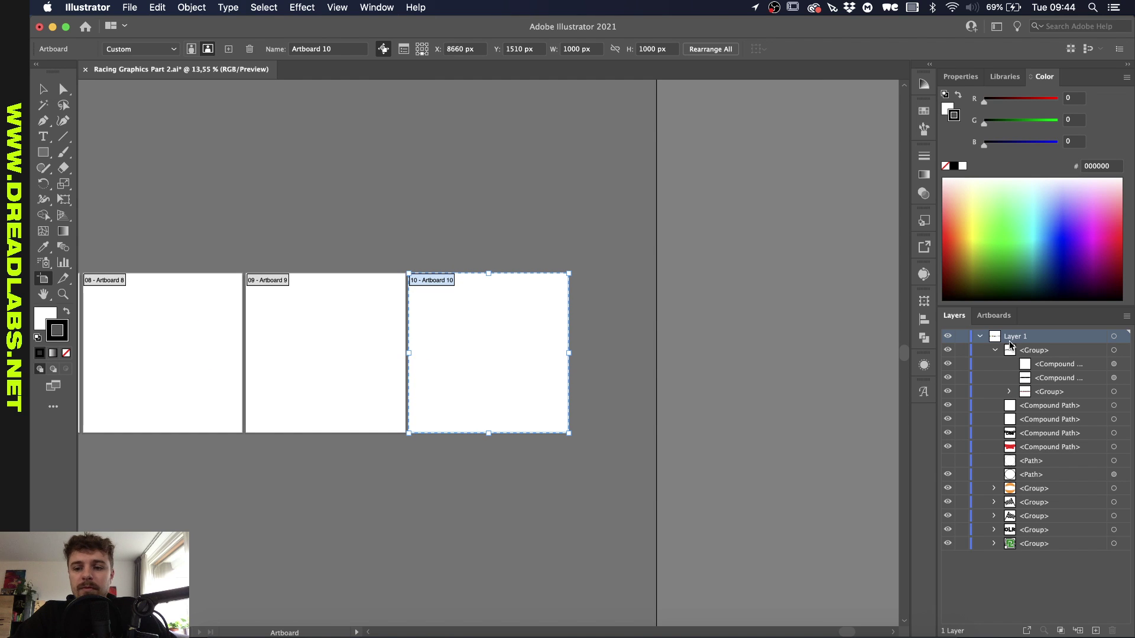
- Rearrange all artboards into a grid of 5 columns with 20 px spacing, moving the artwork with them
left_click(994, 317)
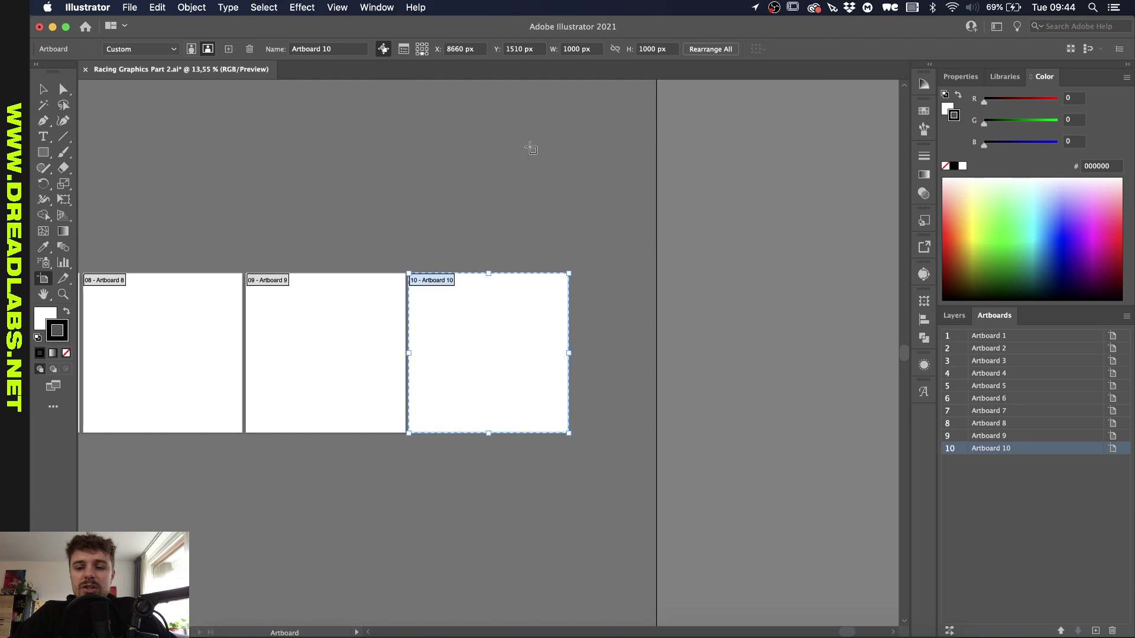
left_click(375, 8)
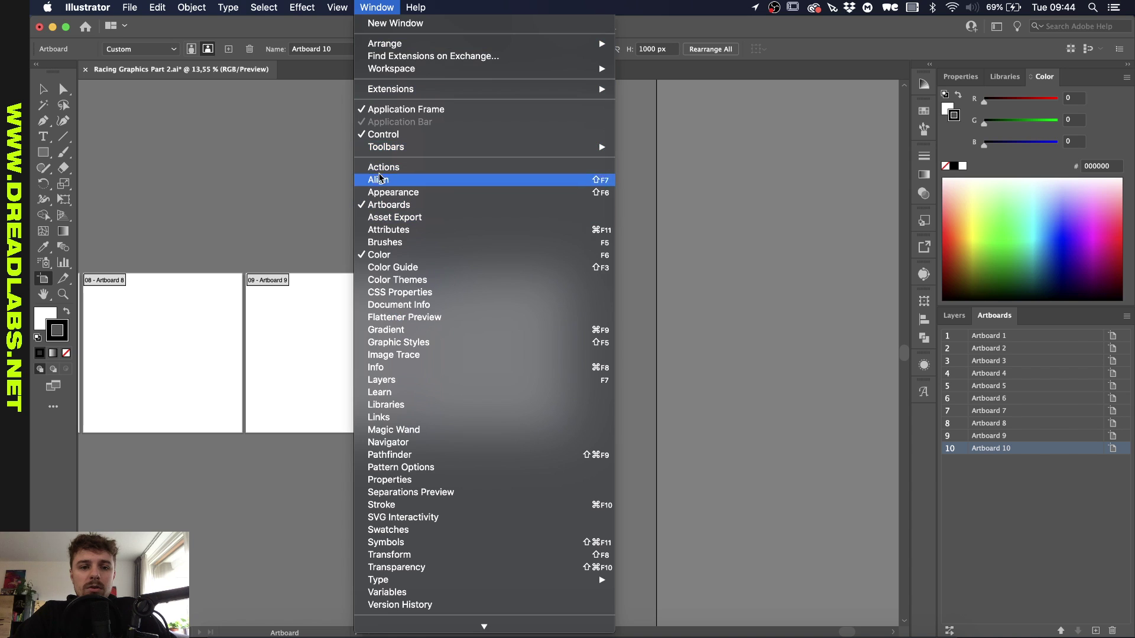
left_click(379, 206)
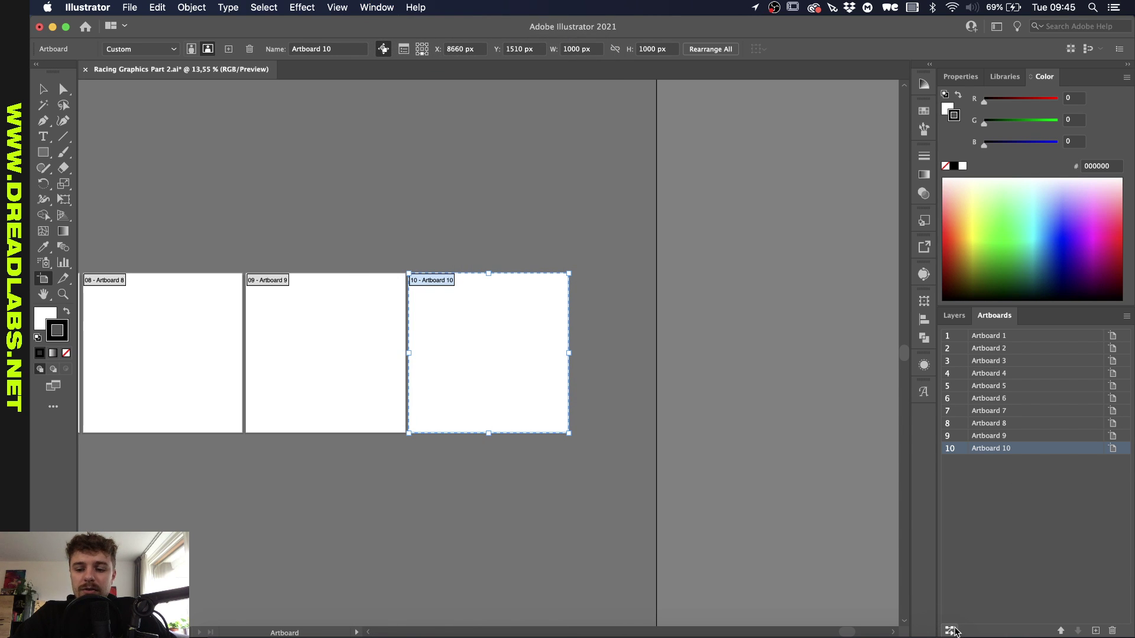
left_click(950, 630)
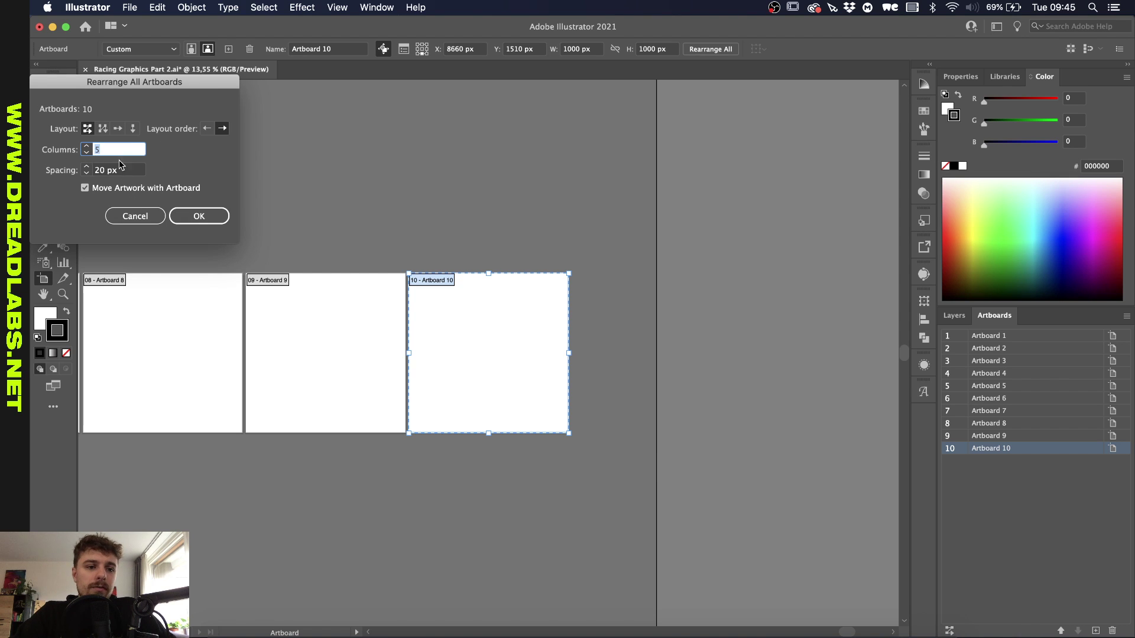
left_click(199, 221)
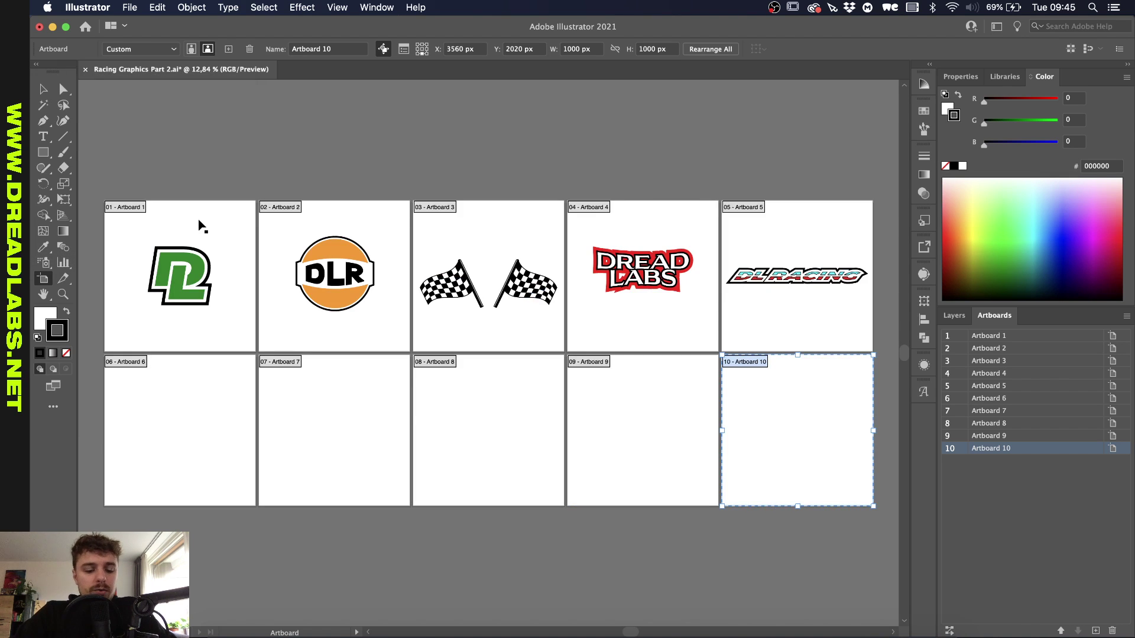
key("v")
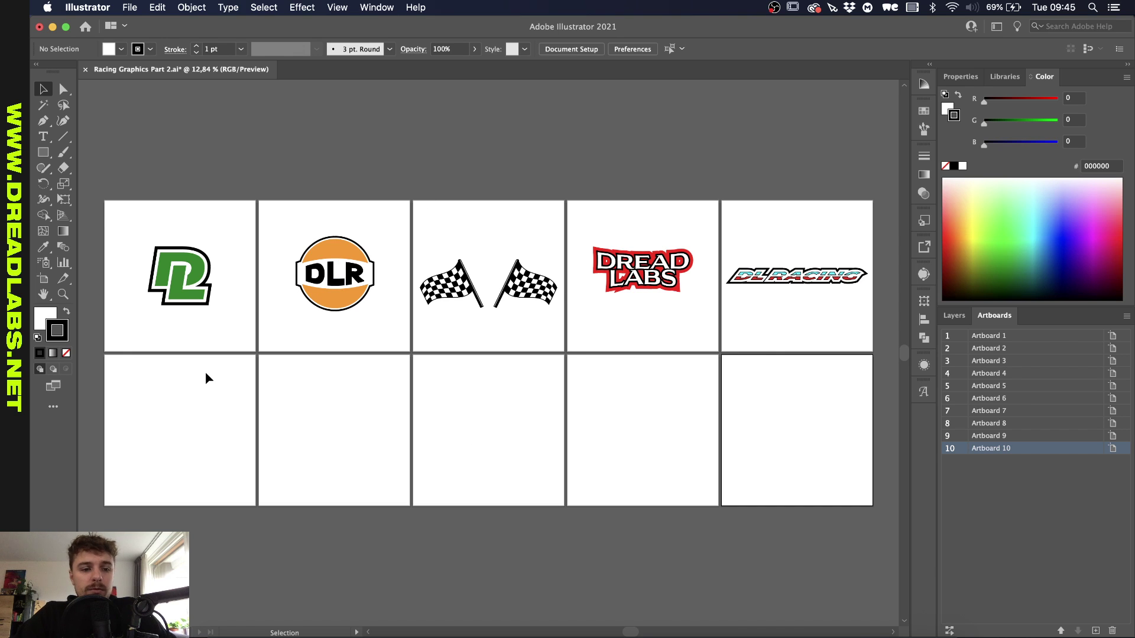
- Add the text "DL" on the empty Artboard 6
scroll(205, 371, "up", 5)
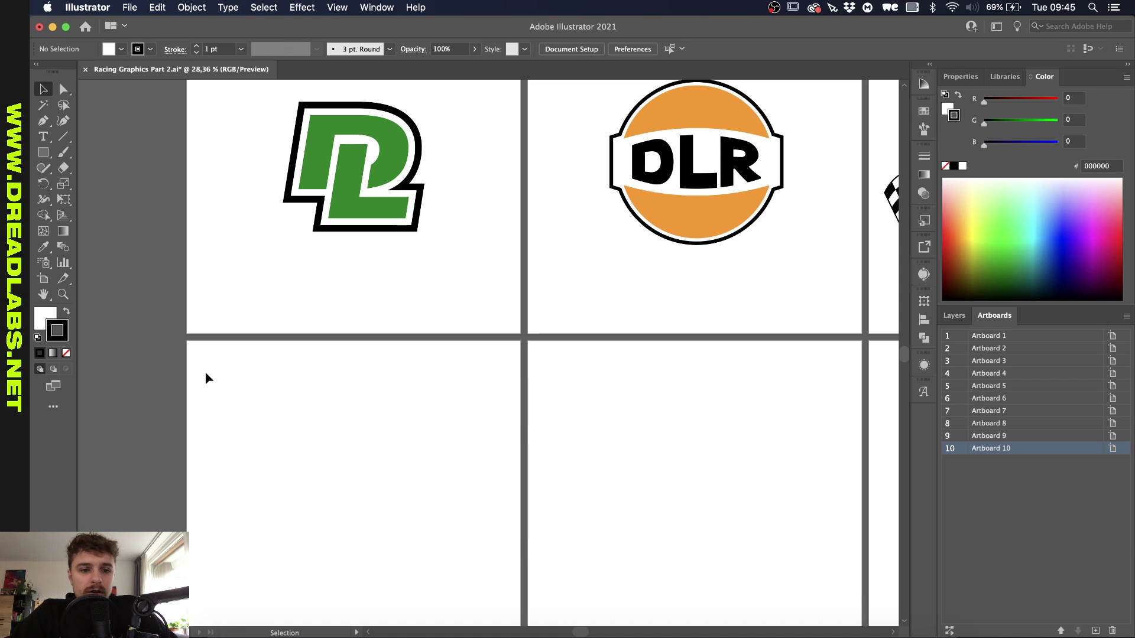
scroll(208, 381, "down", 2)
scroll(208, 381, "left", 2)
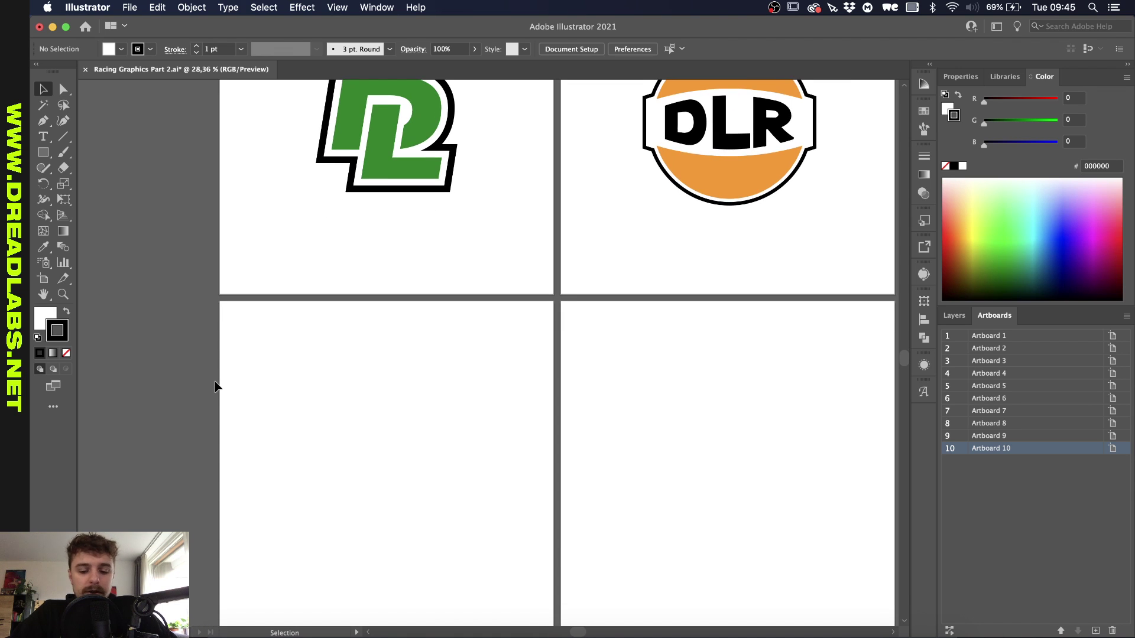
key("t")
left_click(384, 383)
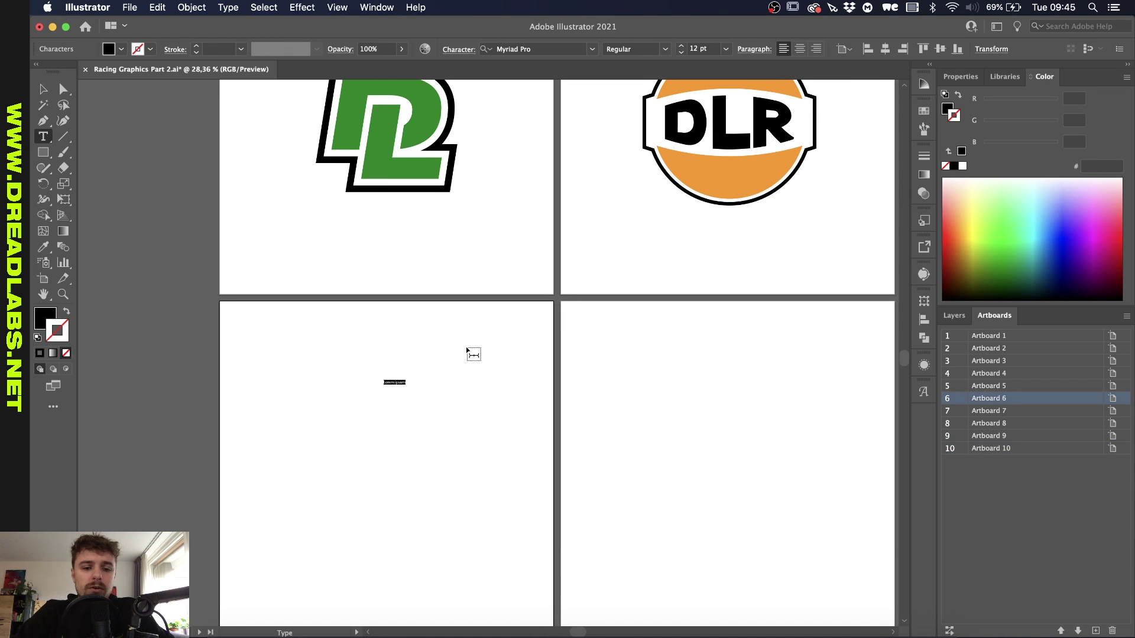
left_click(43, 89)
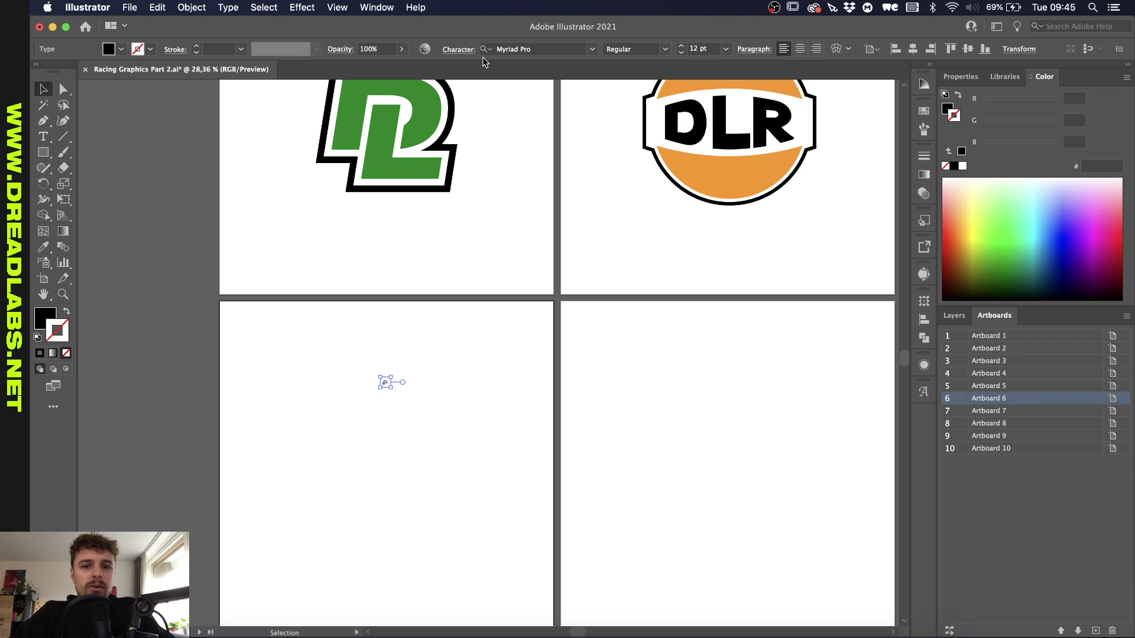
- Set the DL text in Druk Wide Bold Italic and enlarge it to about 380 pt across the middle of Artboard 6
left_click(512, 50)
type("druk")
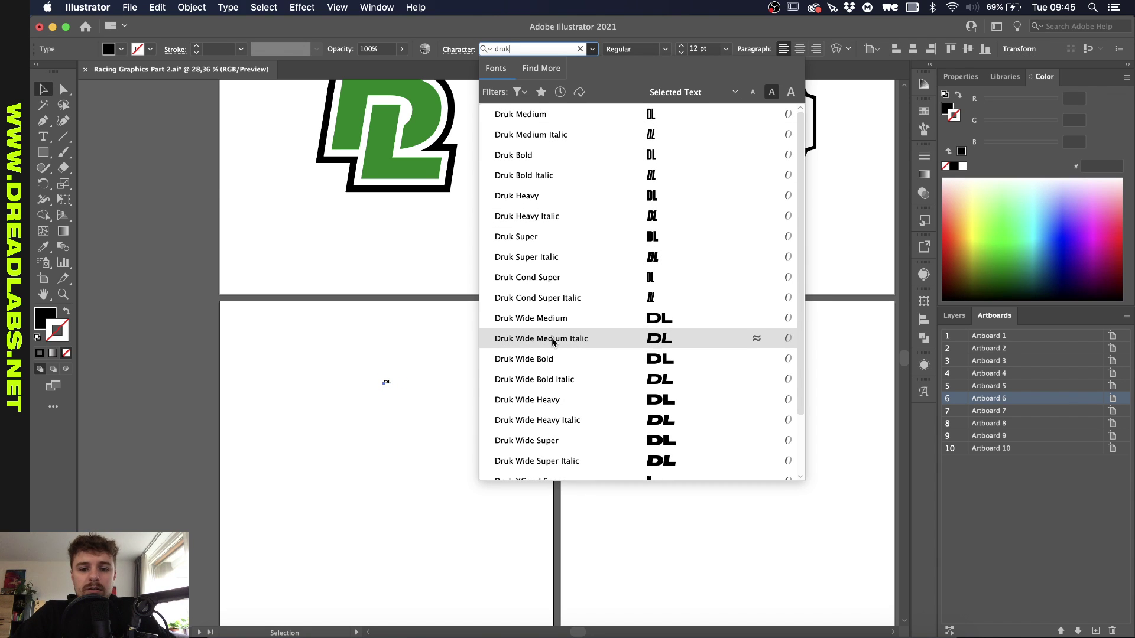
left_click(558, 383)
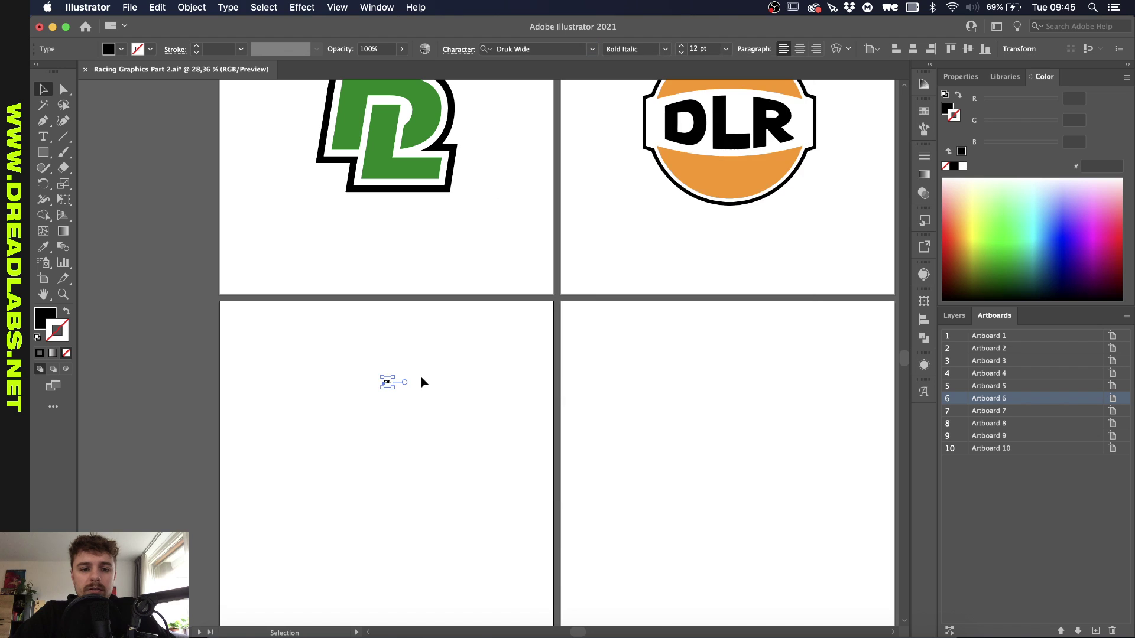
left_click_drag(394, 378, 672, 216)
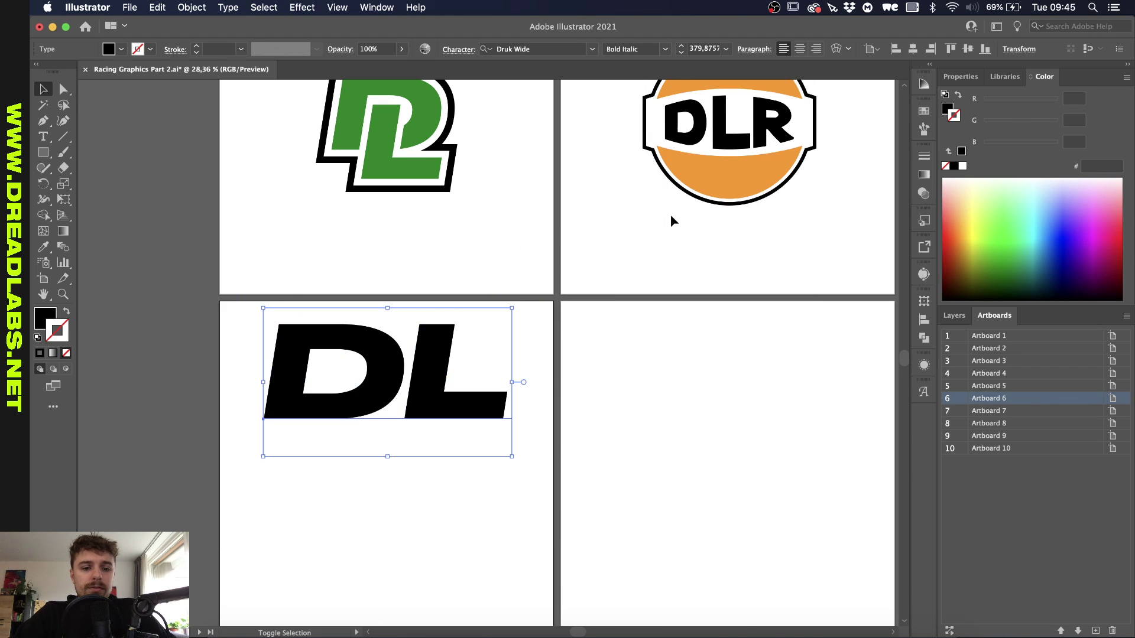
left_click_drag(435, 353, 434, 433)
- Convert the DL text to outlines and ungroup it into separate letter shapes
right_click(435, 433)
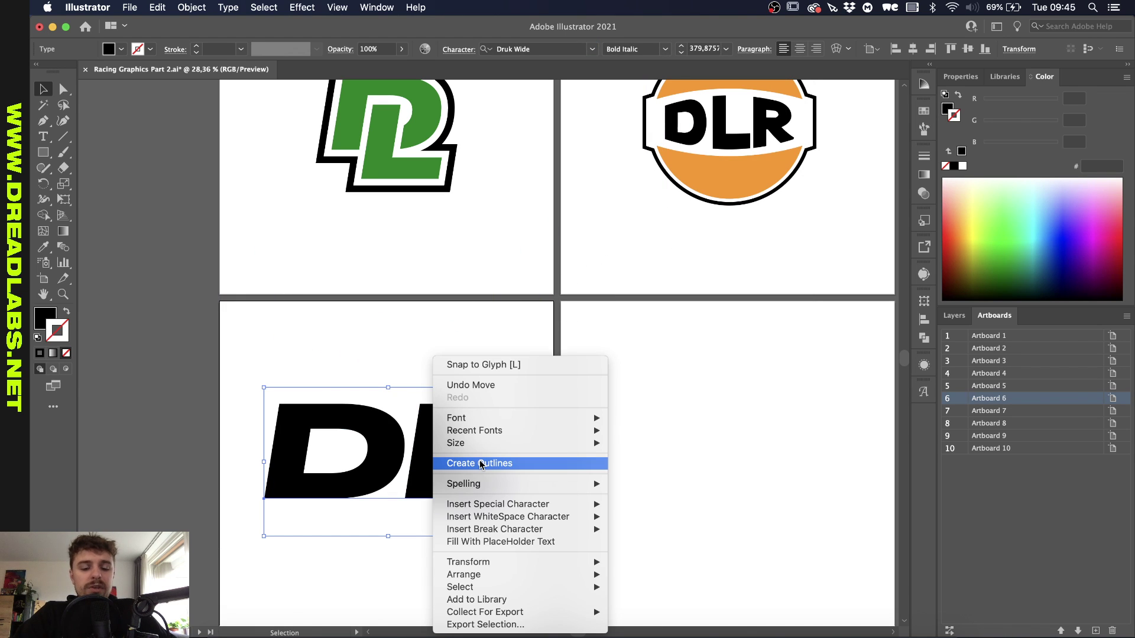
left_click(480, 465)
left_click(431, 370)
scroll(432, 370, "up", 2)
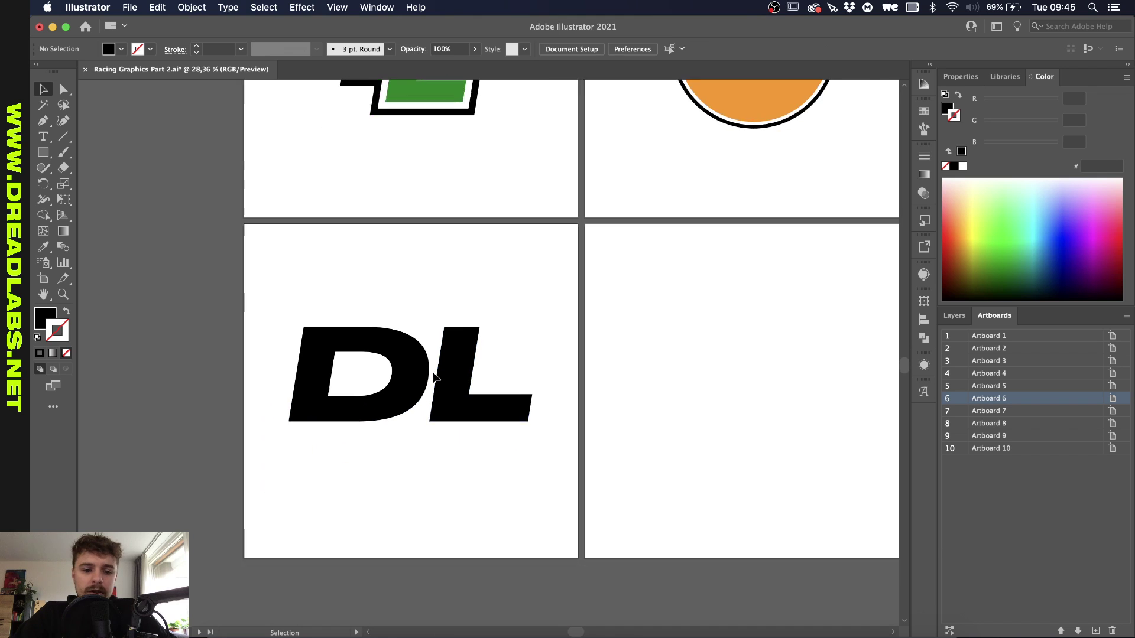
left_click(465, 344)
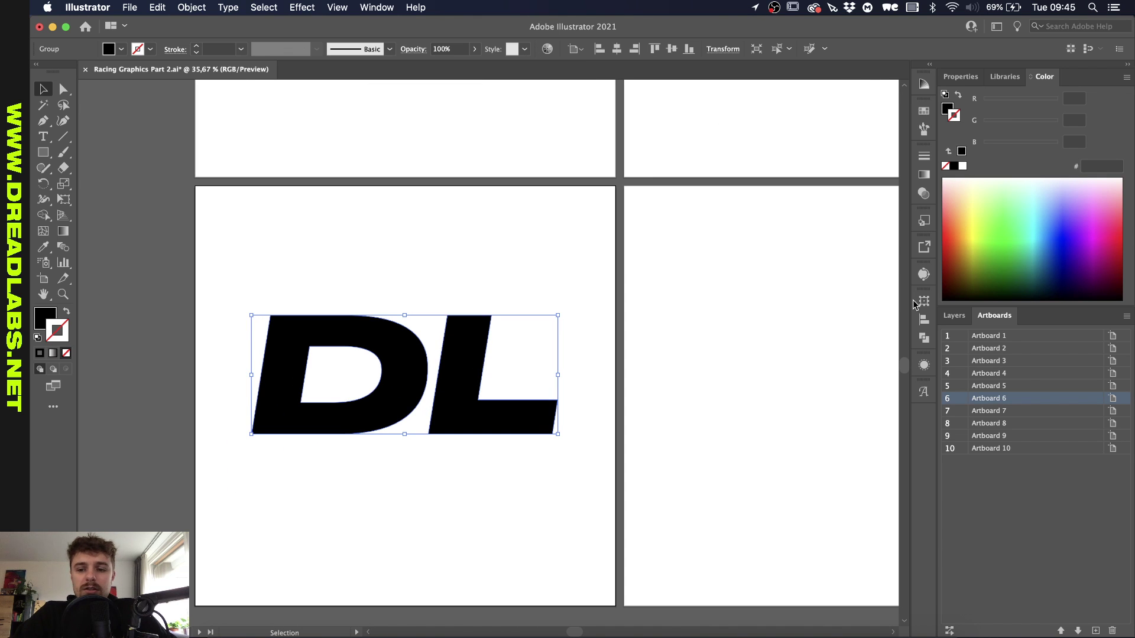
left_click(951, 318)
left_click(505, 269)
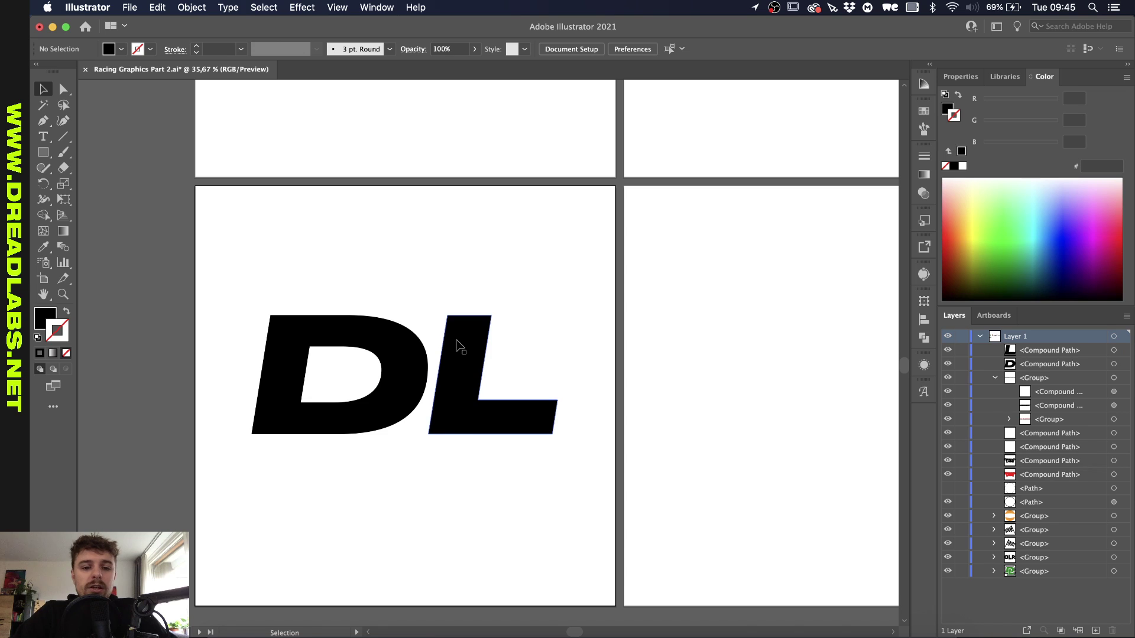
- Move the L down over the D so its stem sits inside the D's counter
scroll(459, 331, "down", 2)
scroll(541, 330, "up", 2)
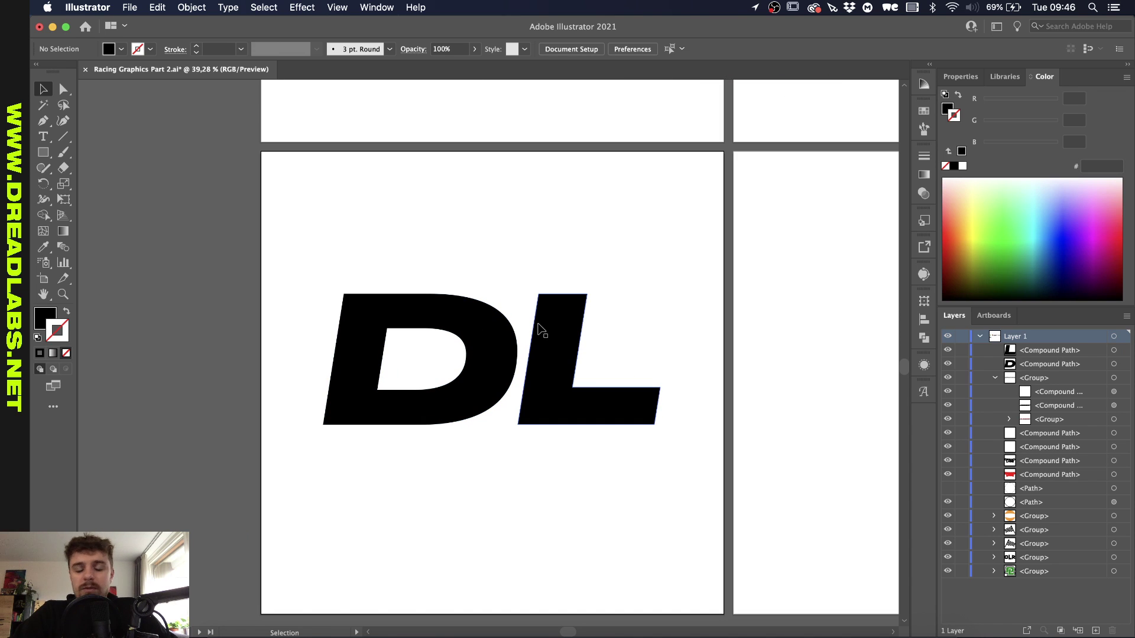
left_click(542, 330)
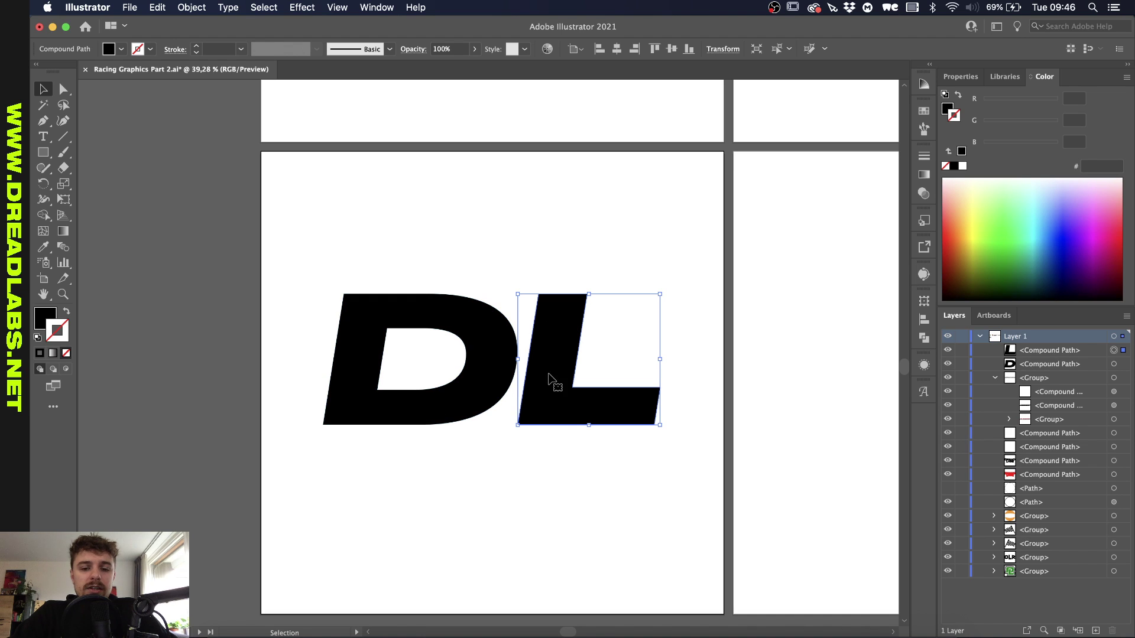
left_click_drag(559, 362, 417, 409)
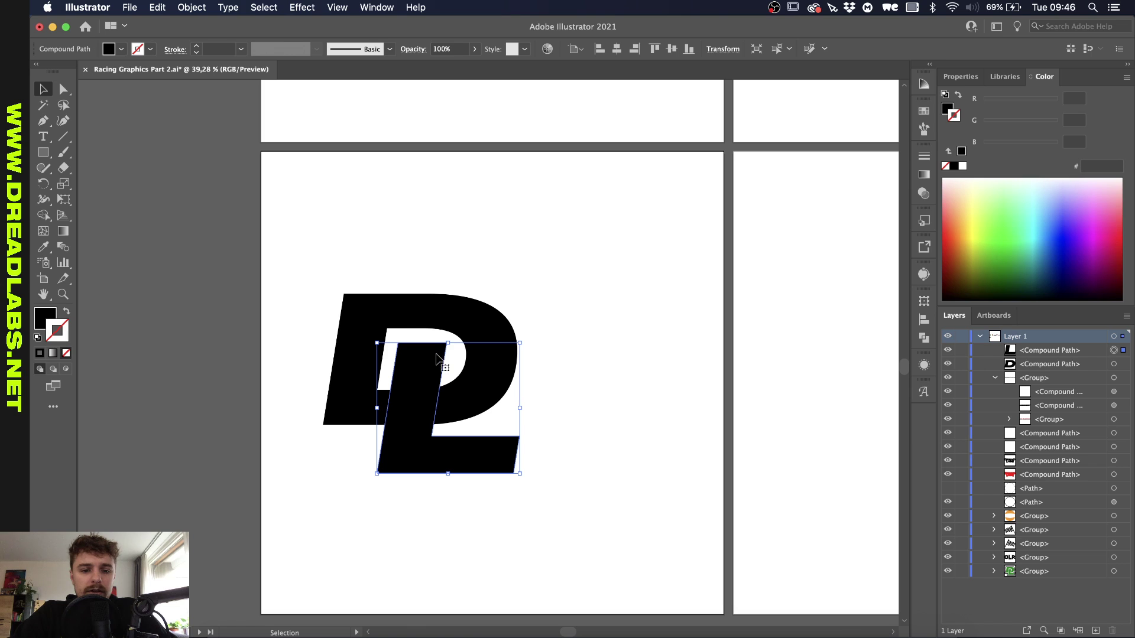
left_click(504, 216)
scroll(556, 342, "up", 2)
scroll(556, 342, "left", 3)
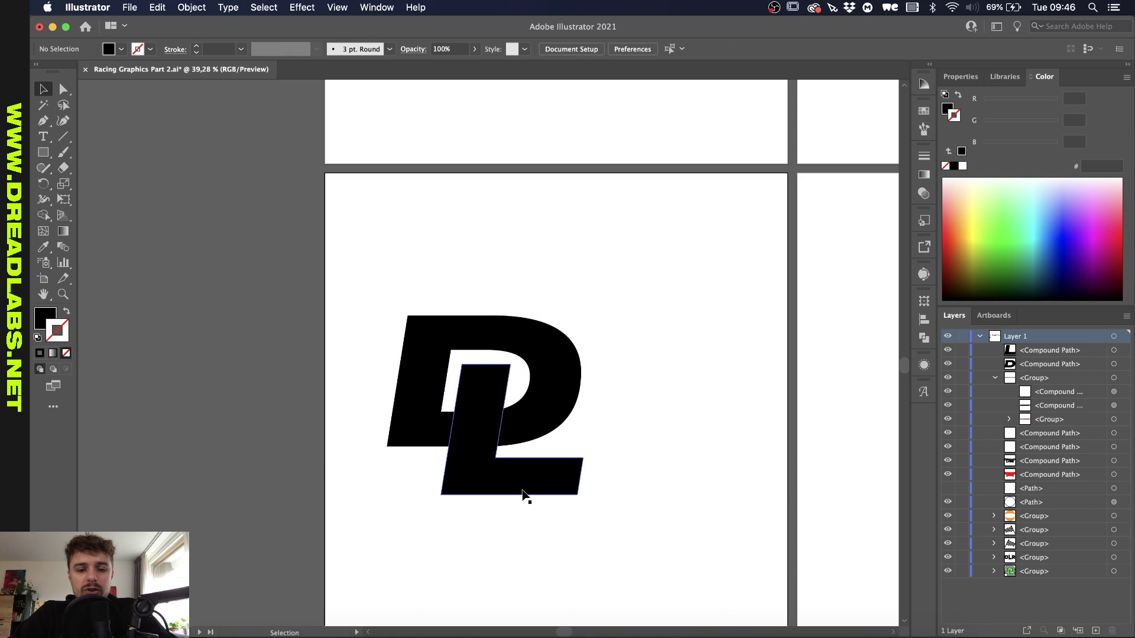
- Fine-tune the L's overlap by moving it slightly up and to the left within the D
left_click_drag(529, 492, 517, 471)
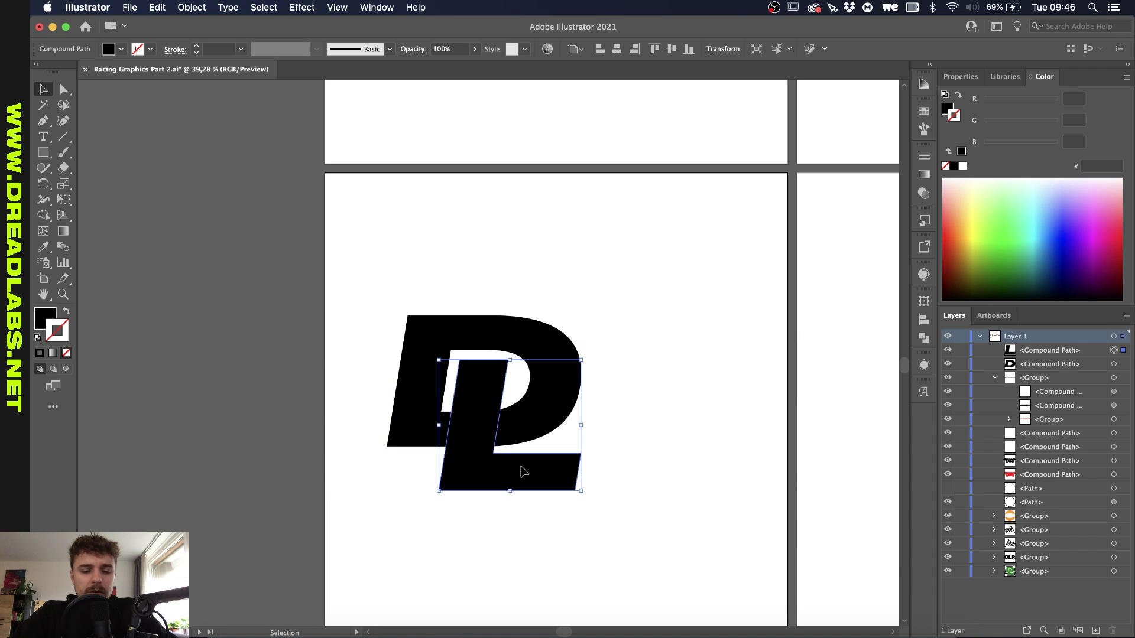
key("super+shift+a")
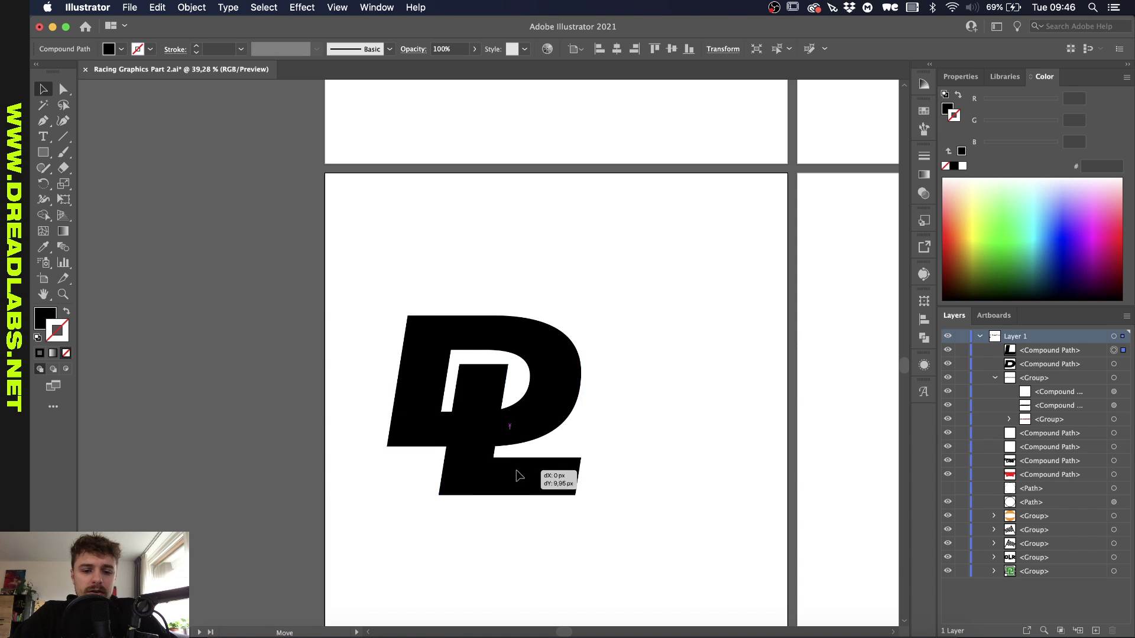
scroll(503, 414, "up", 3)
left_click(499, 412)
key("Left")
key("Left")
key("Left")
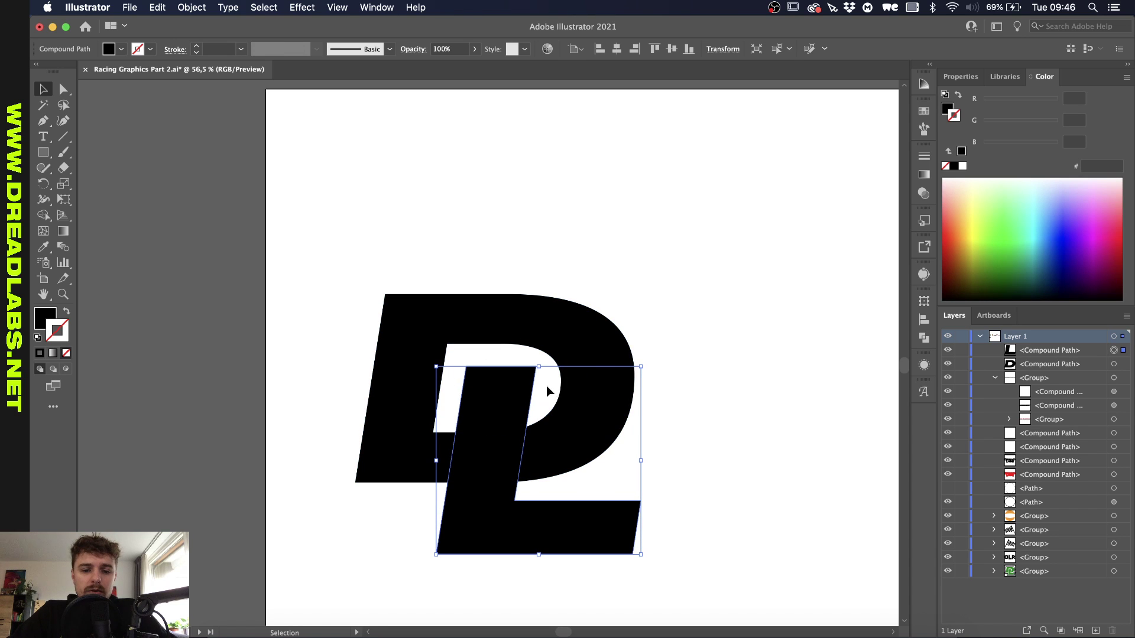
key("Left")
key("Left")
left_click(461, 358)
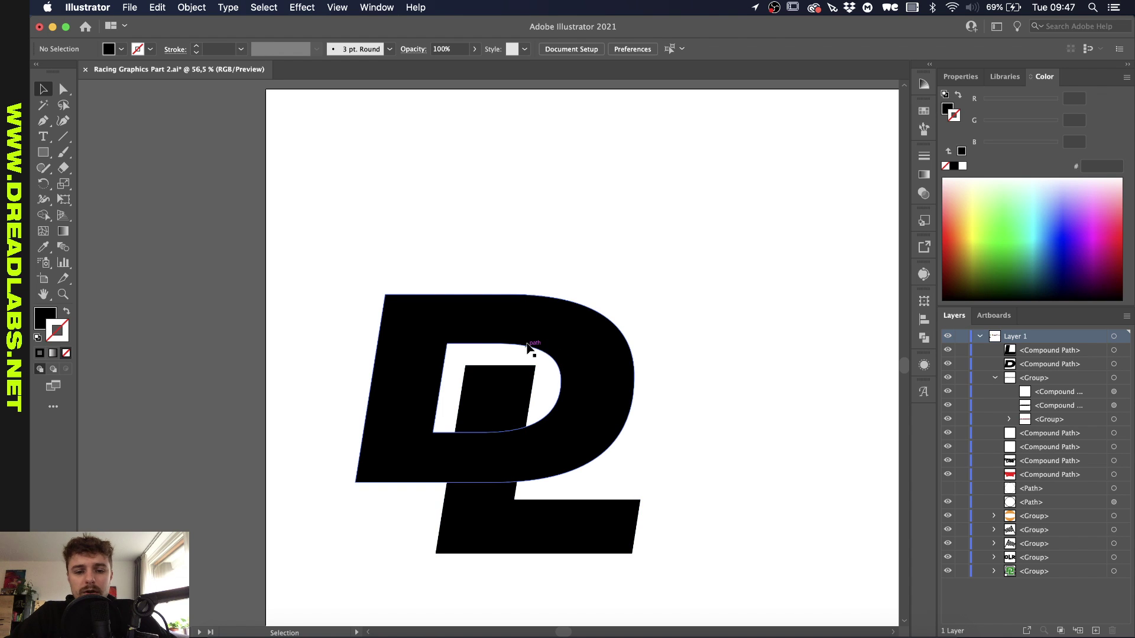
- Cut the D and L, paste them in place on a new layer, and expand that layer while collapsing Layer 1
scroll(497, 382, "down", 3)
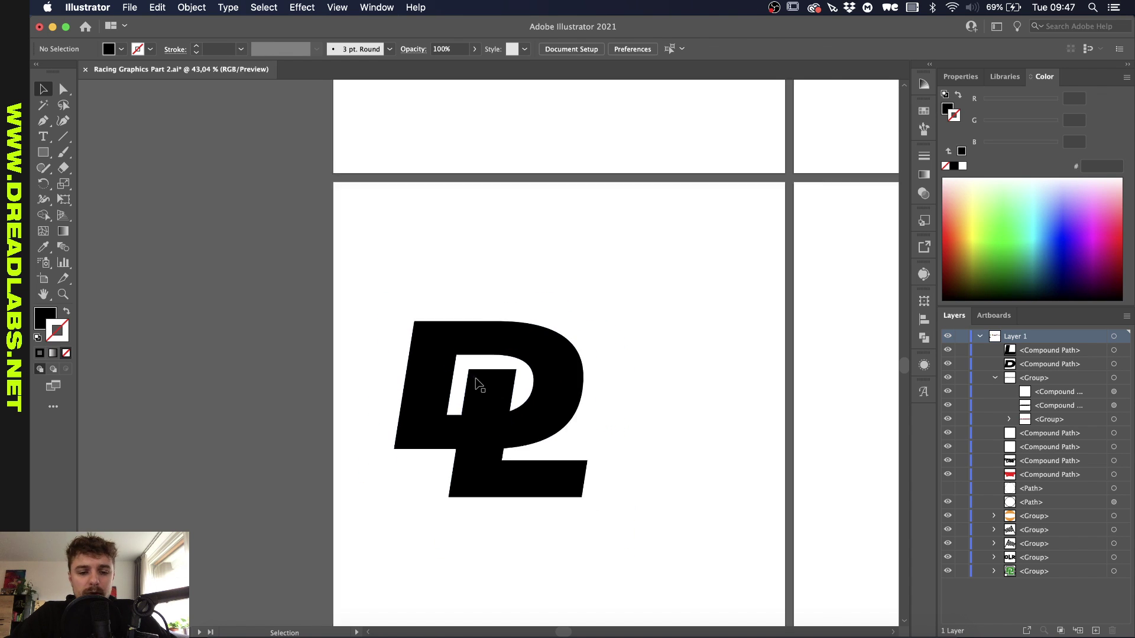
scroll(502, 381, "up", 3)
left_click(512, 390)
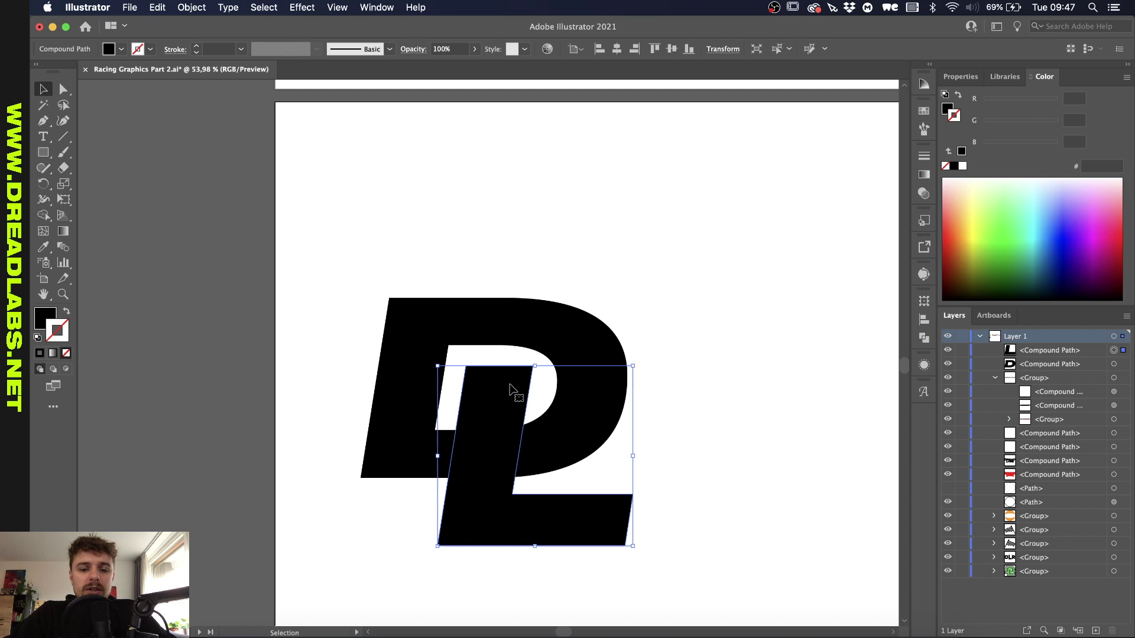
left_click(561, 349, "shift")
key("super+x")
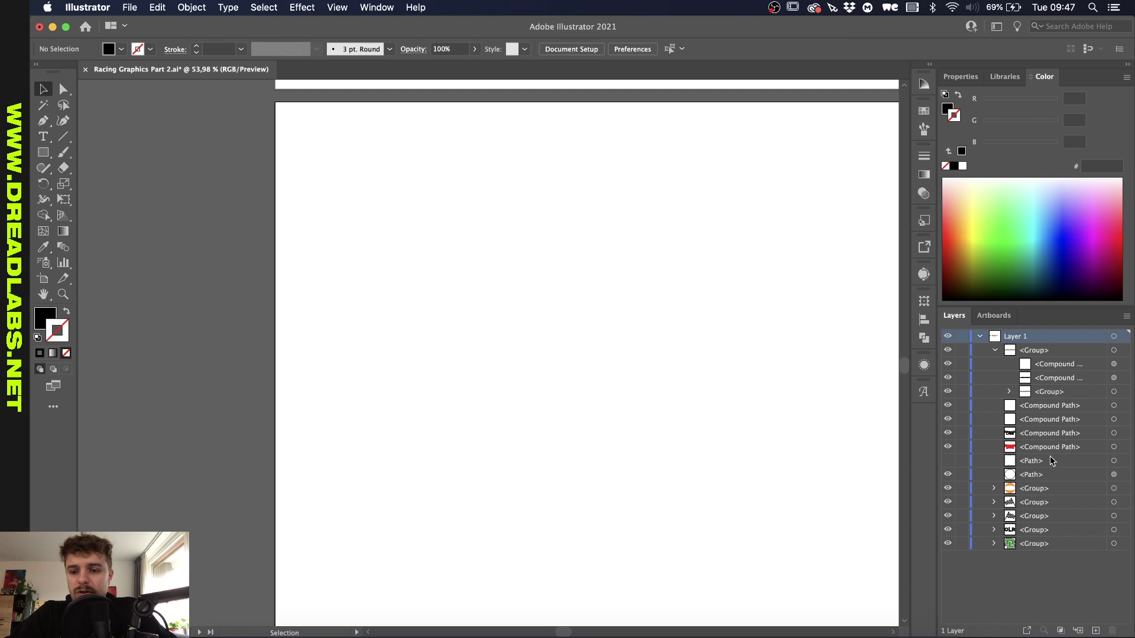
left_click(1095, 629)
key("super+f")
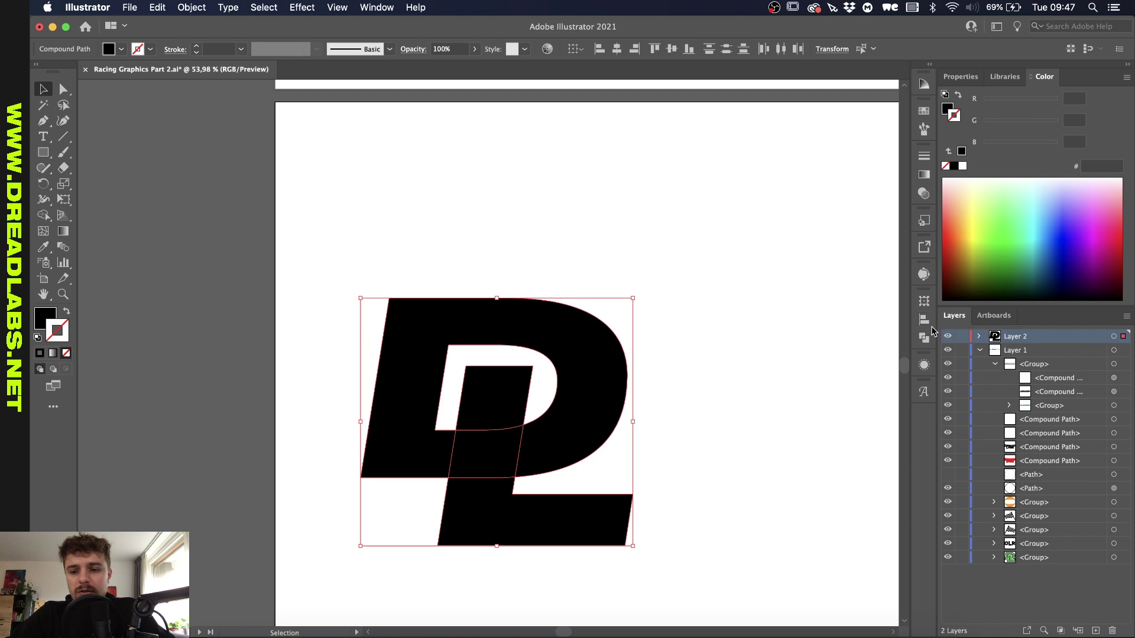
left_click(980, 350)
left_click(980, 337)
key("shift+super+a")
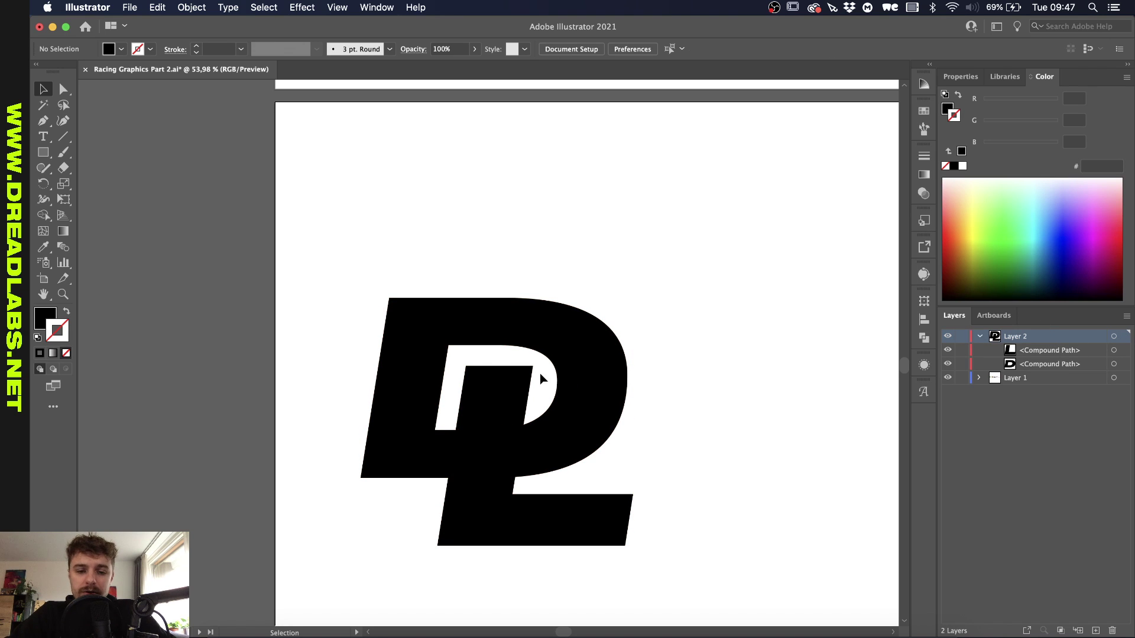
- Create an offset path of 33 px with miter joins around the L
left_click(498, 402)
left_click(203, 8)
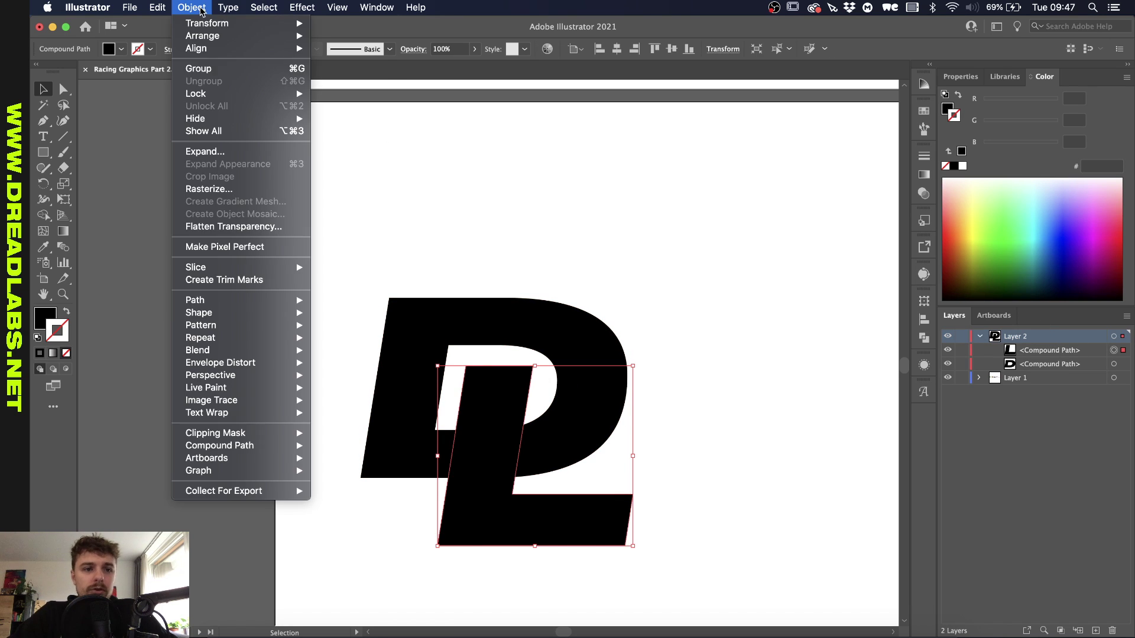
mouse_move(257, 323)
mouse_move(258, 301)
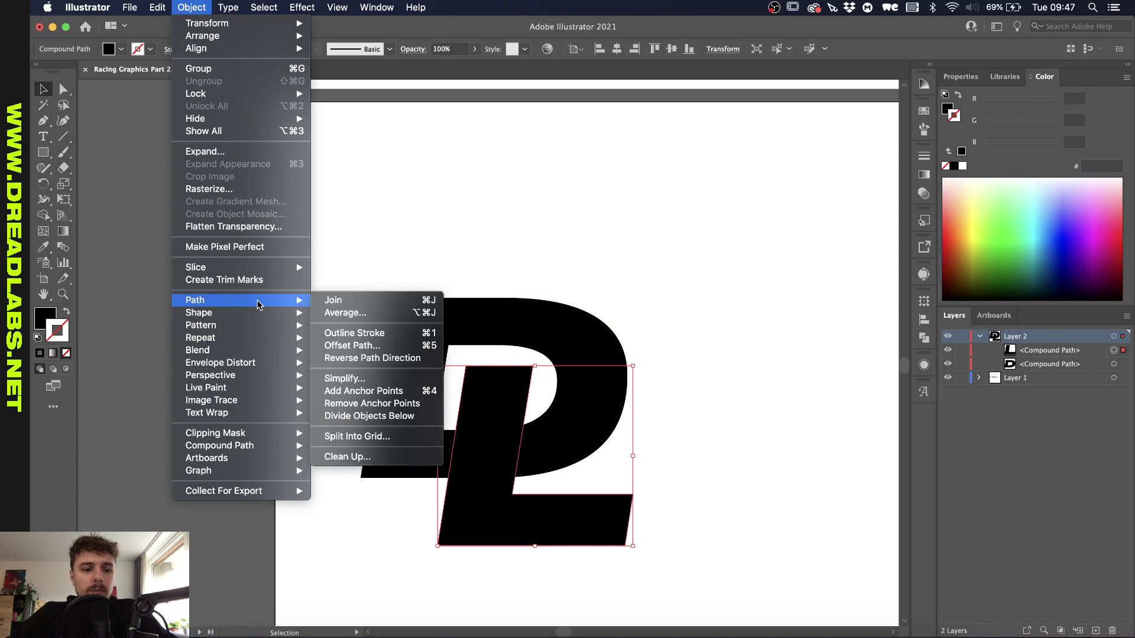
left_click(378, 352)
key("Up")
key("Up")
key("Up")
key("Up")
key("Up")
key("Up")
key("Up")
key("Up")
key("Up")
key("Up")
key("Up")
key("Up")
key("Up")
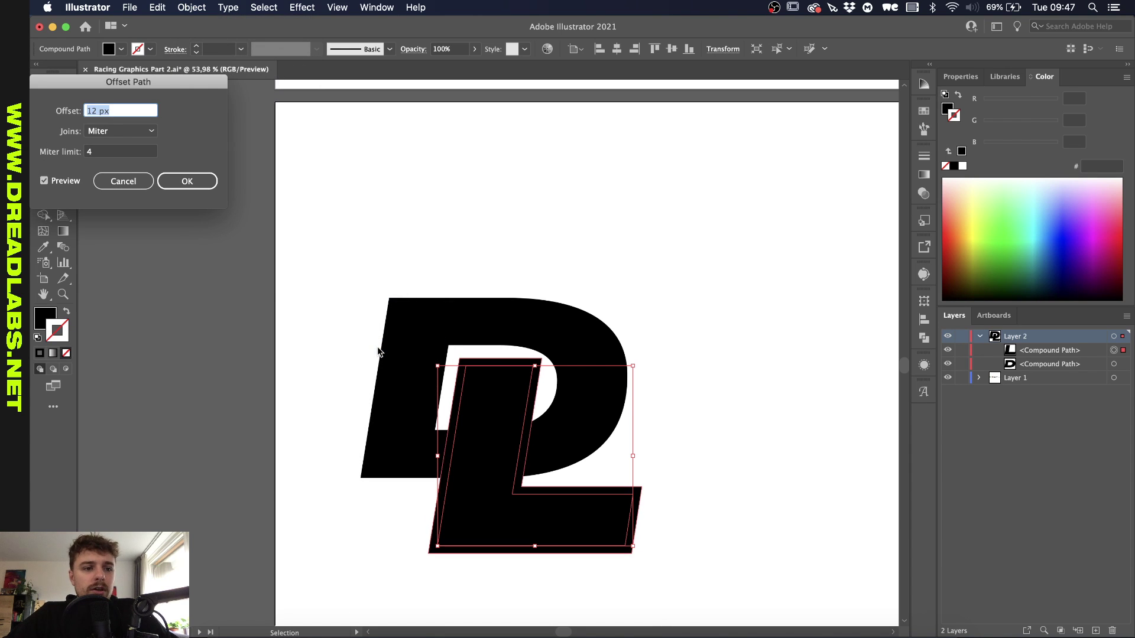
key("Up")
key("Up")
key("Up")
key("Up")
key("Up")
key("Up")
key("Up")
key("Up")
key("Up")
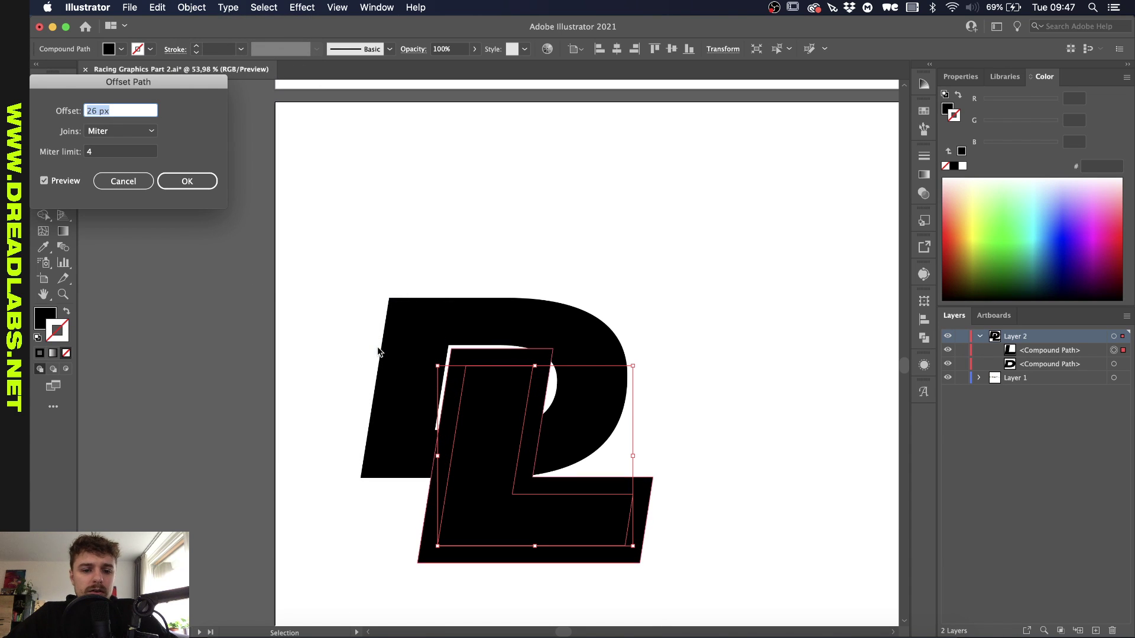
key("Up")
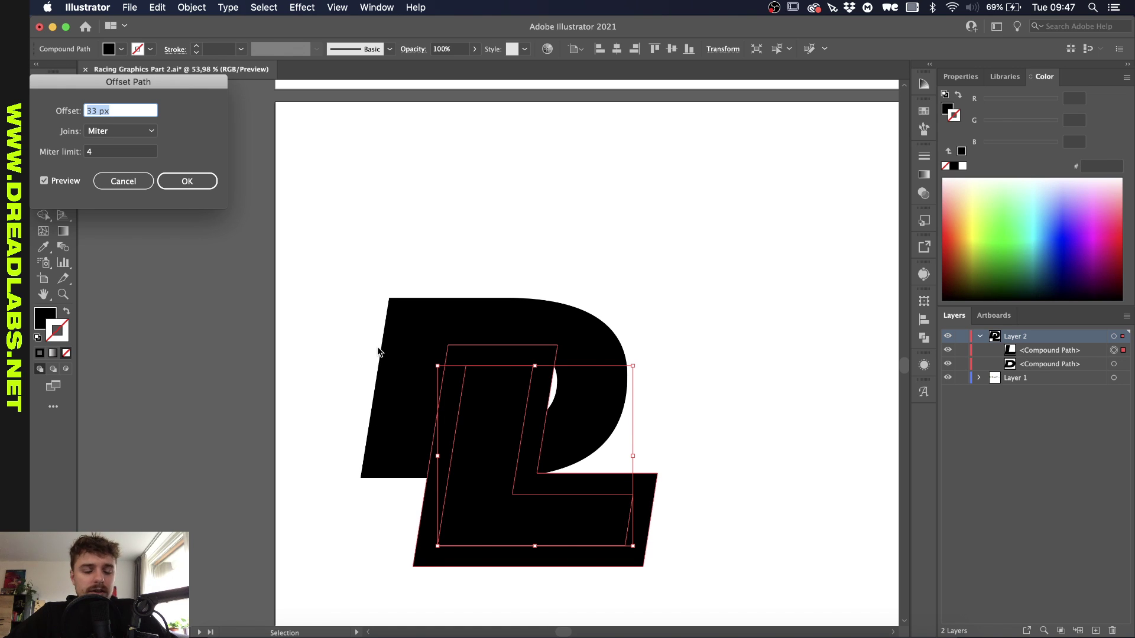
key("Return")
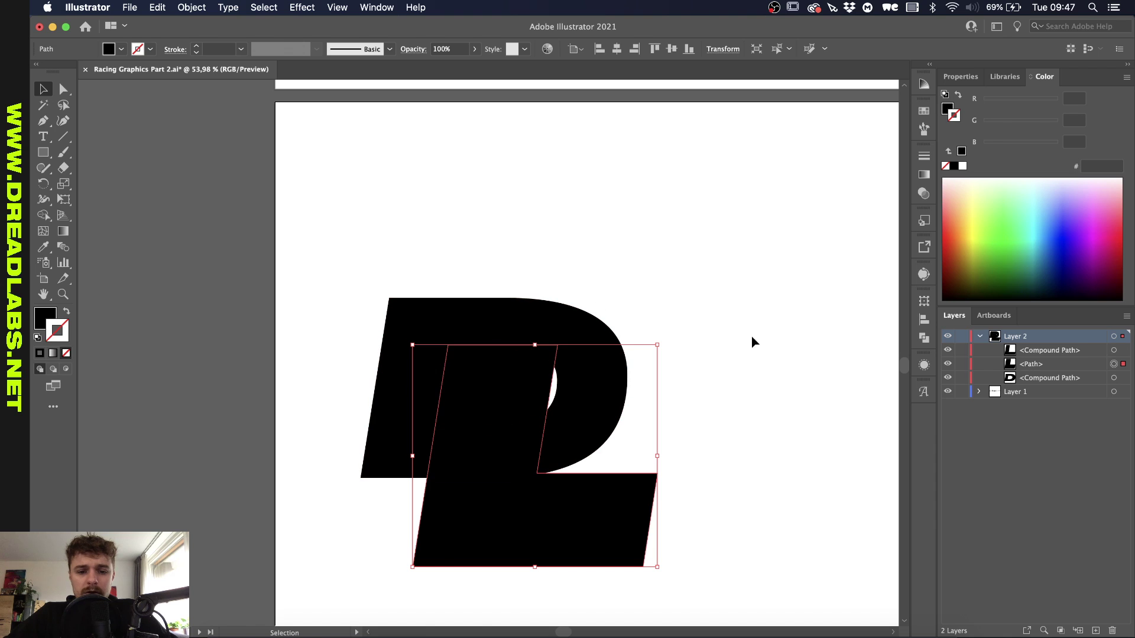
- Give the L's offset shape a bright green fill (15ff4c) without a stroke and deselect it
left_click(1009, 235)
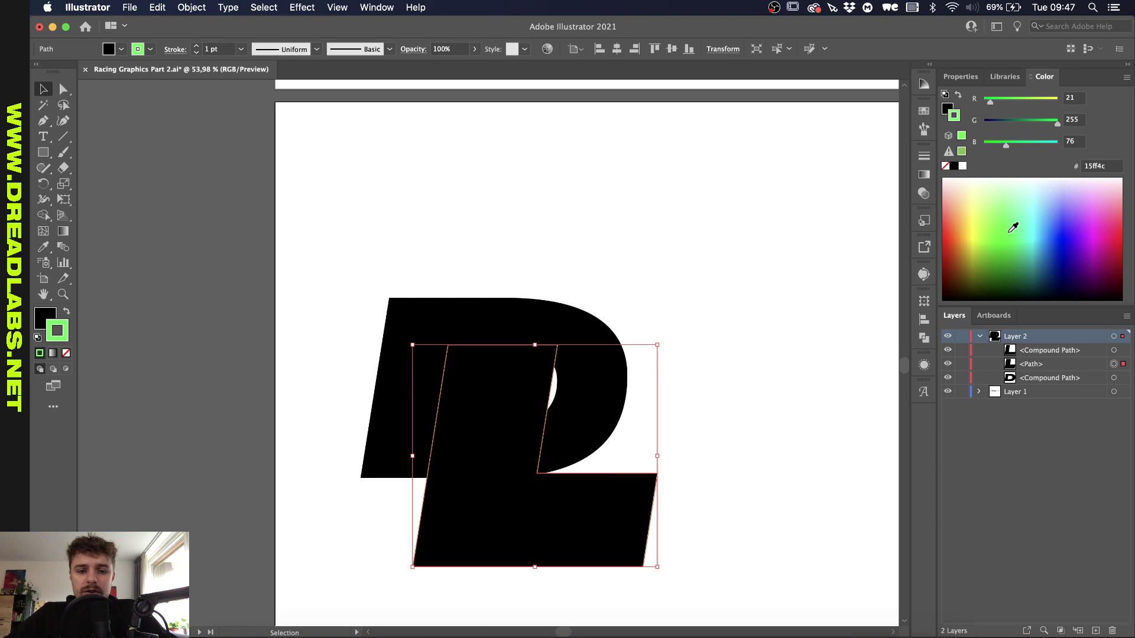
key("shift+x")
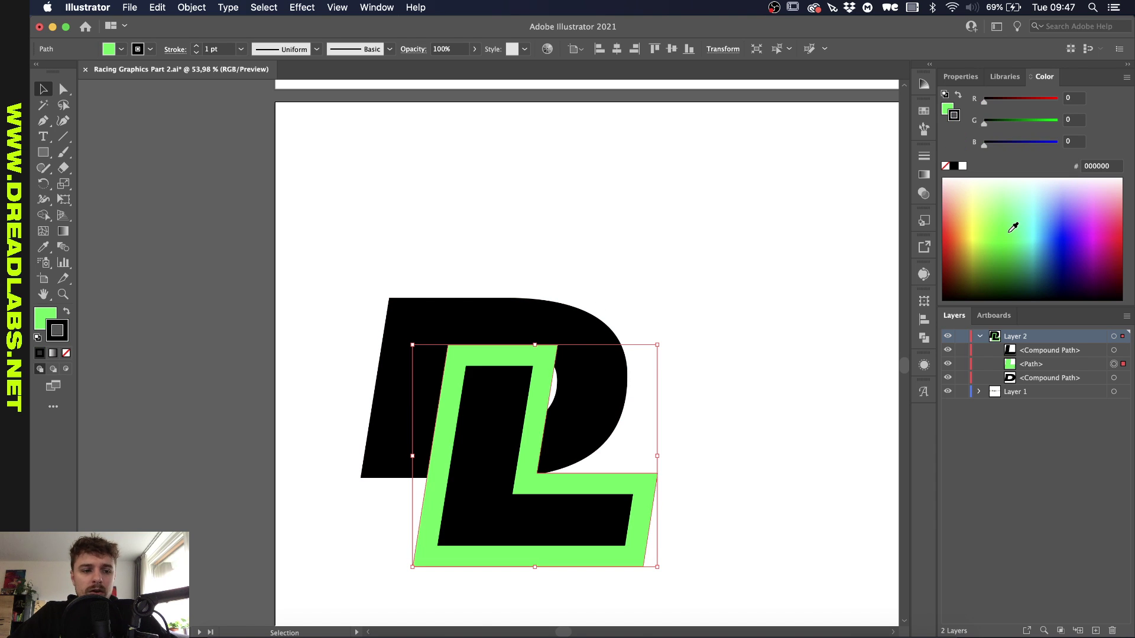
key("slash")
left_click(709, 324)
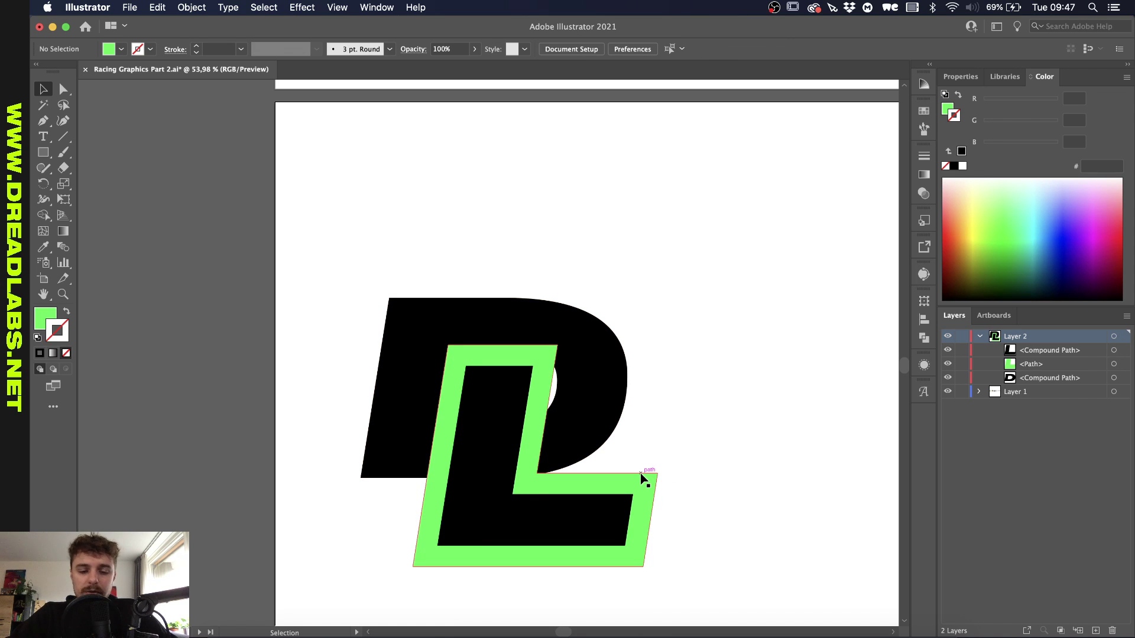
- Try to cut the green offset area out of the D with Shape Builder, and undo the cut
scroll(642, 478, "up", 3)
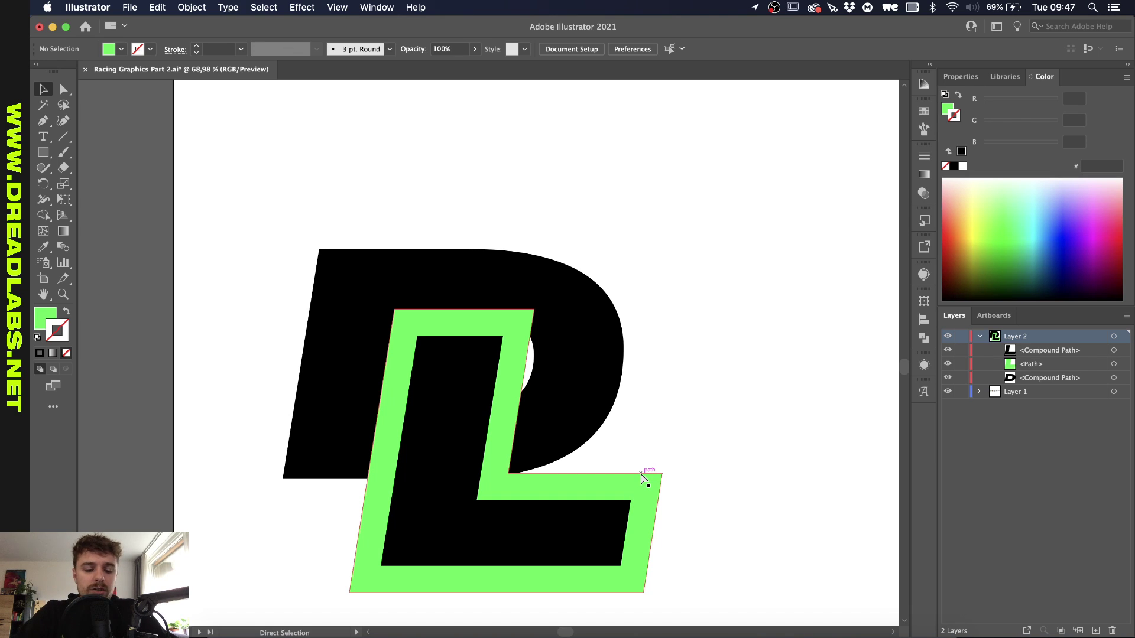
key("super+y")
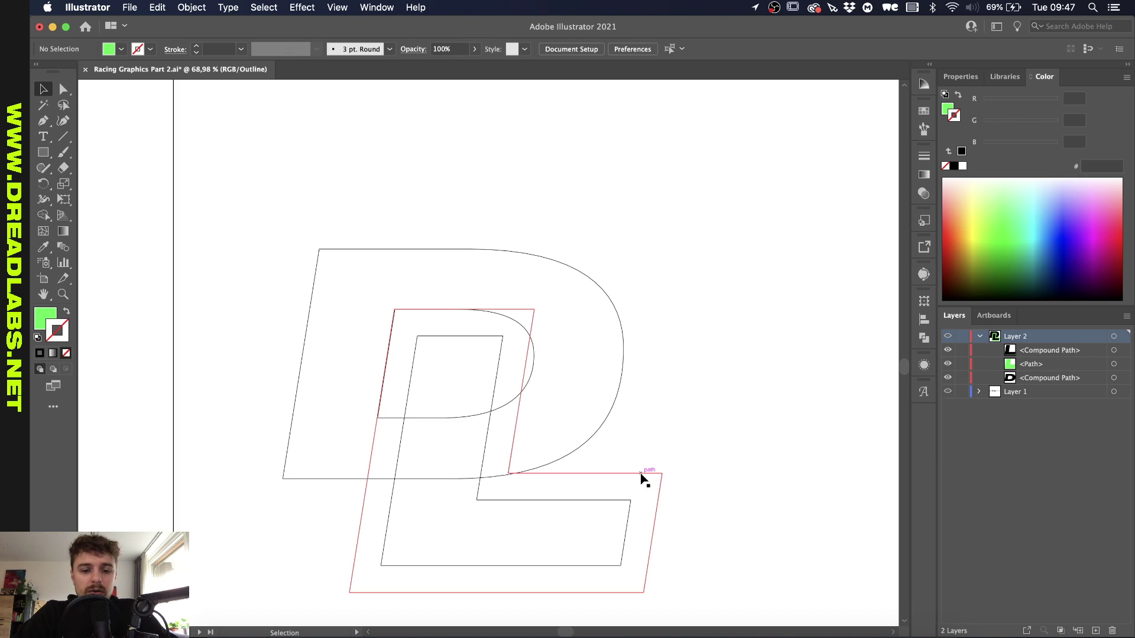
key("a")
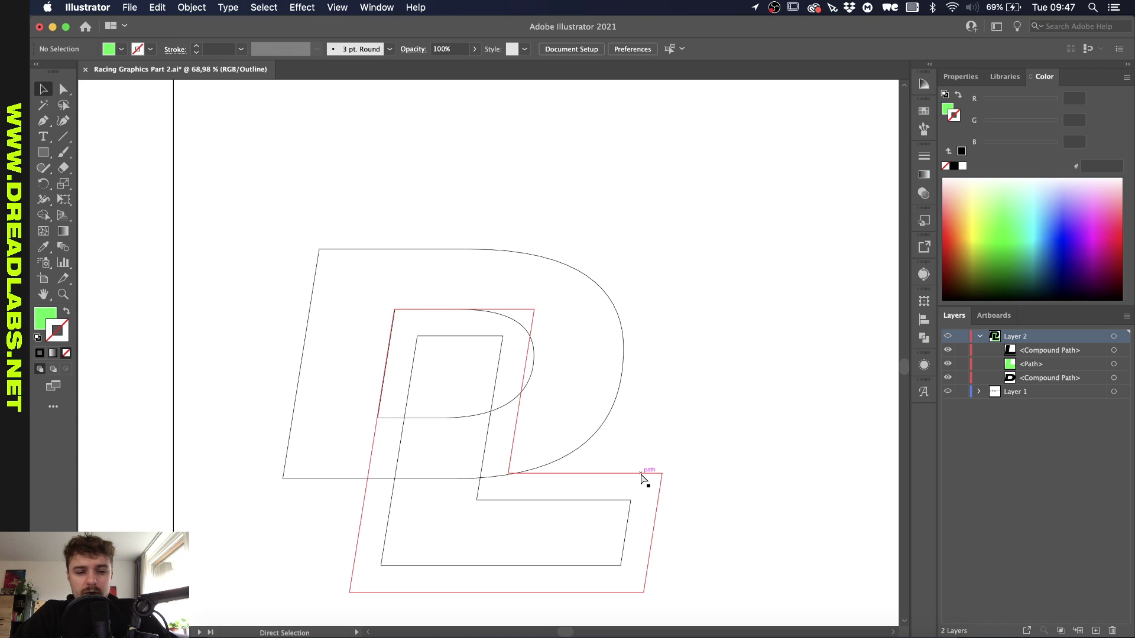
key("v")
key("super+y")
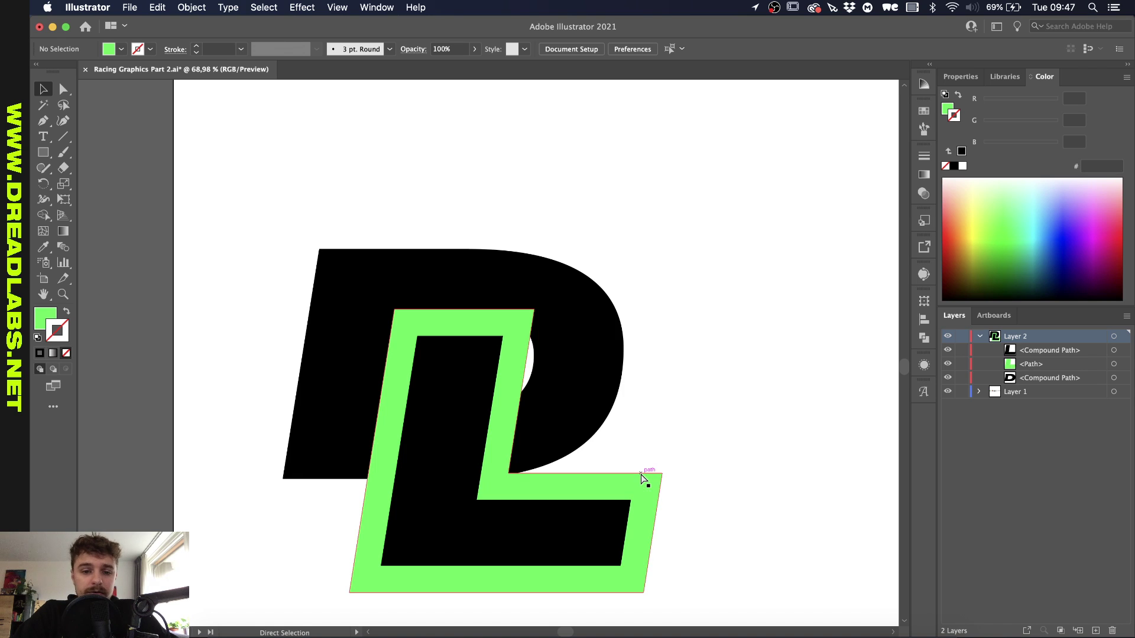
left_click(646, 486)
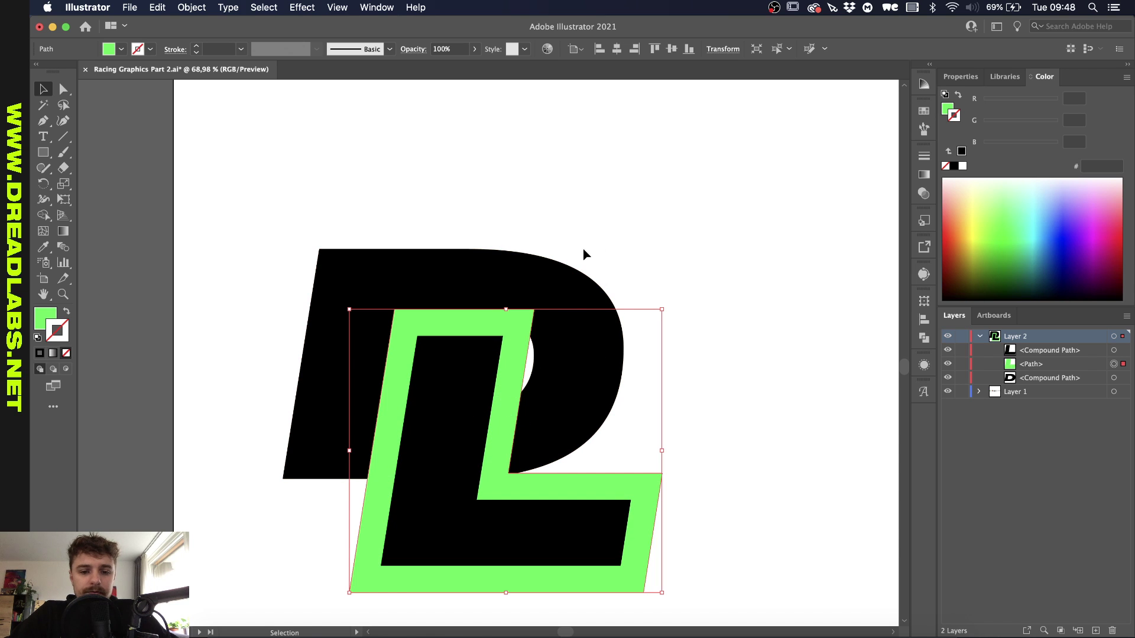
left_click(485, 271, "shift")
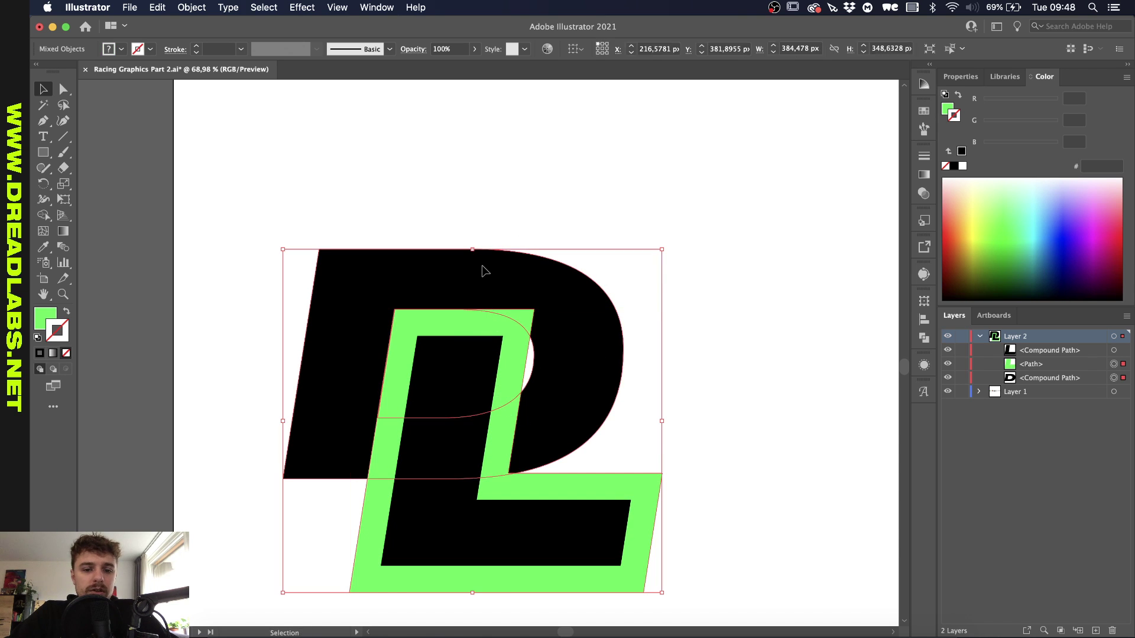
left_click(44, 216)
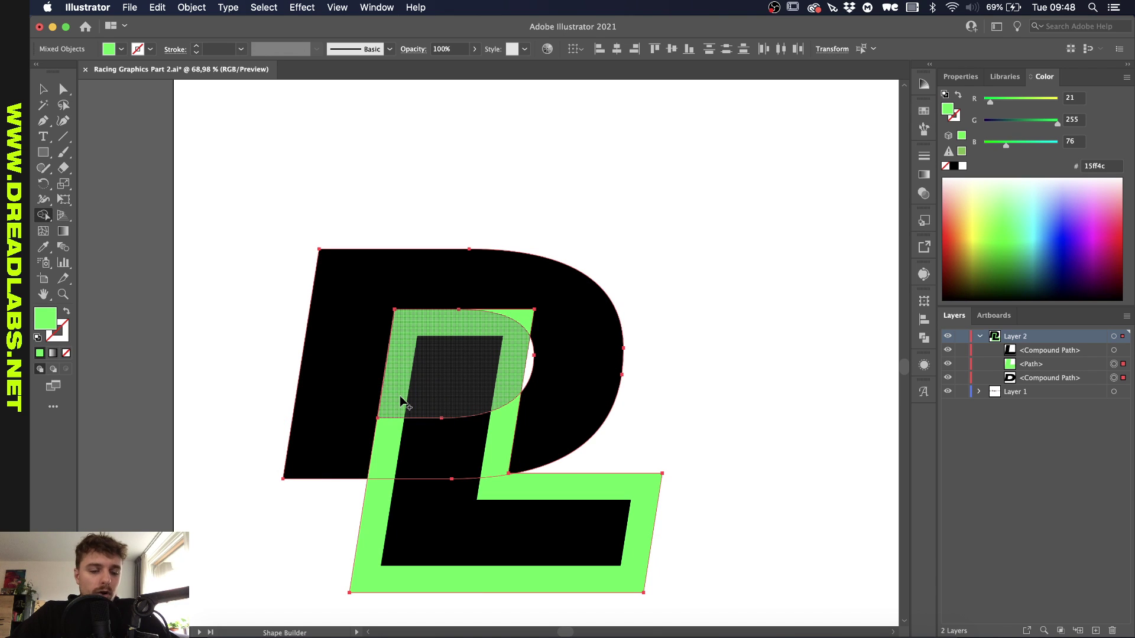
mouse_move(400, 394)
left_mouse_down()
mouse_move(405, 425)
mouse_move(374, 528)
left_mouse_up()
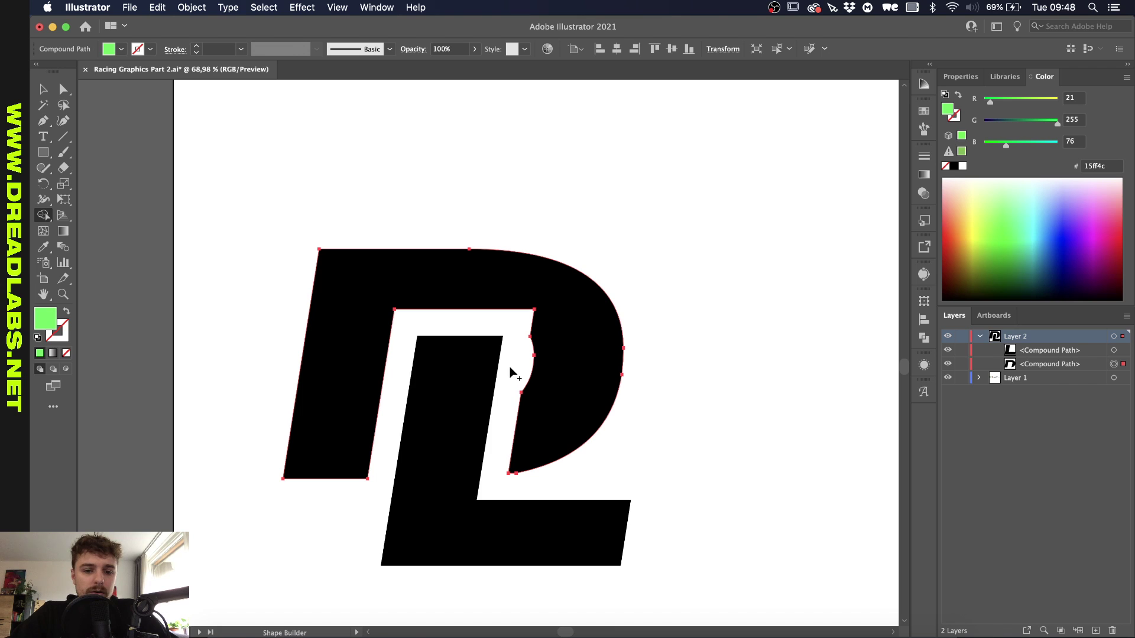
key("super+z")
scroll(512, 372, "up", 2)
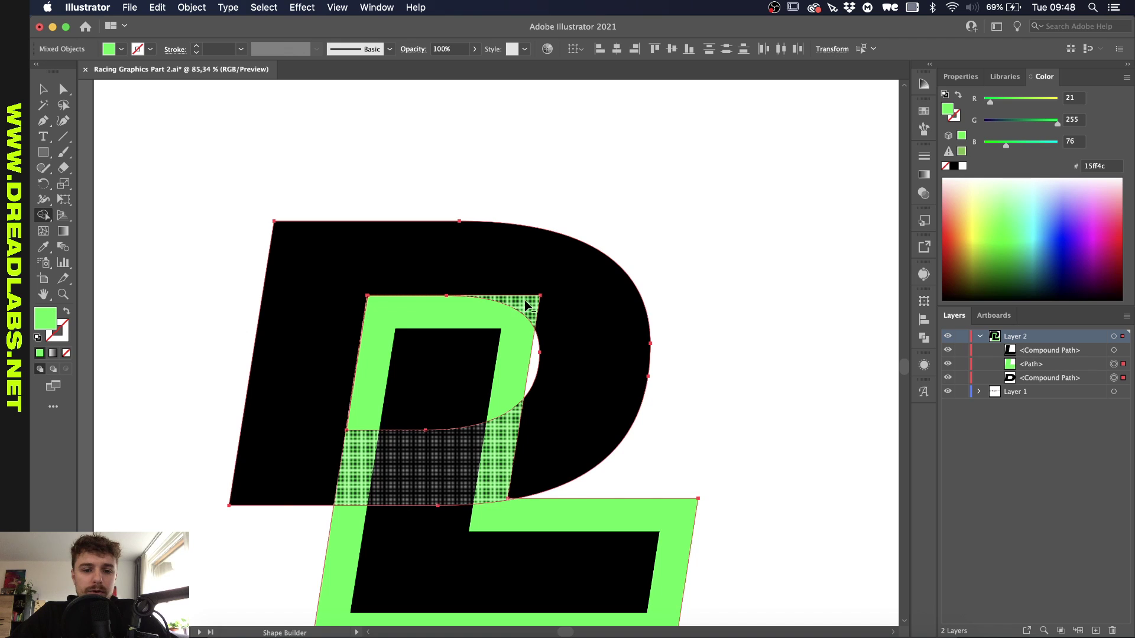
scroll(567, 332, "down", 2)
- Divide the D and the green offset shape into separate pieces with Pathfinder
key("v")
left_click(568, 331)
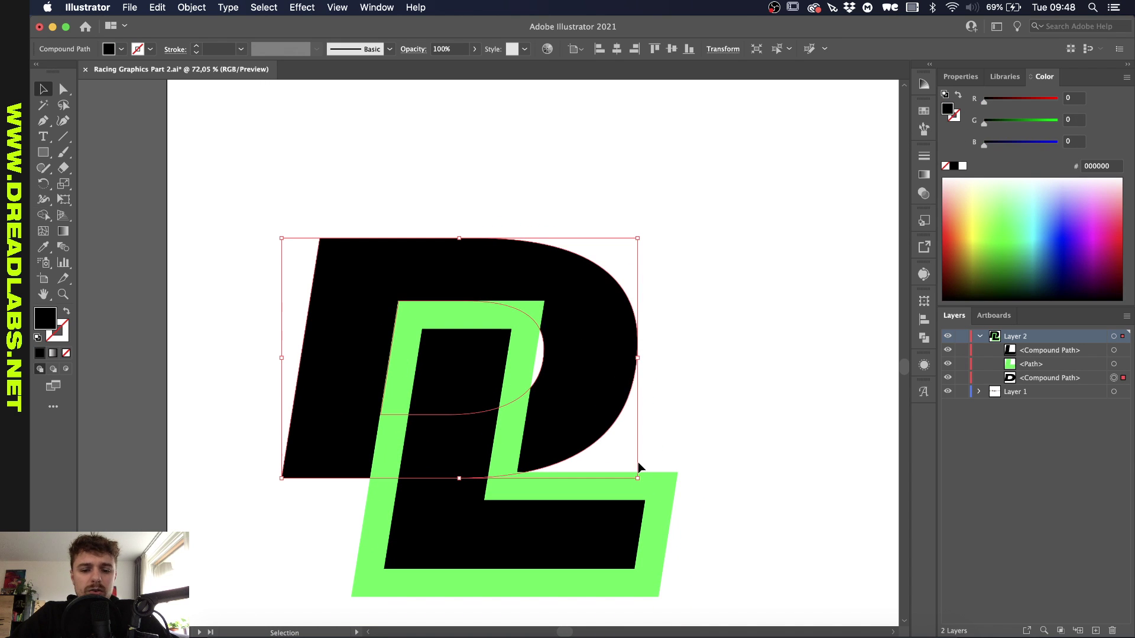
left_click(672, 507, "shift")
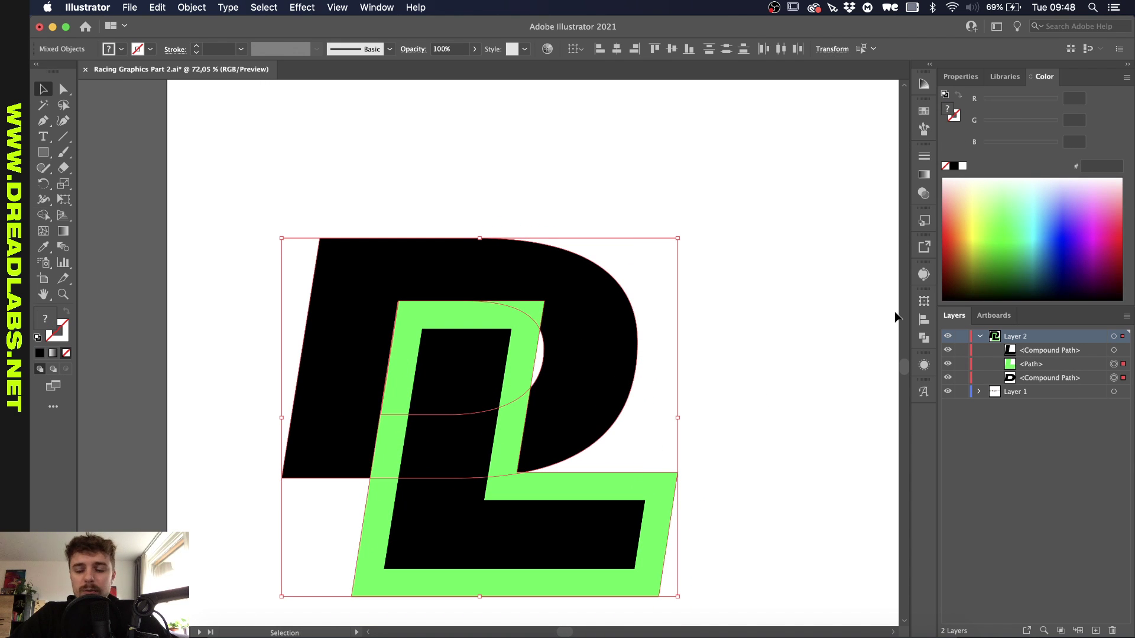
left_click(928, 336)
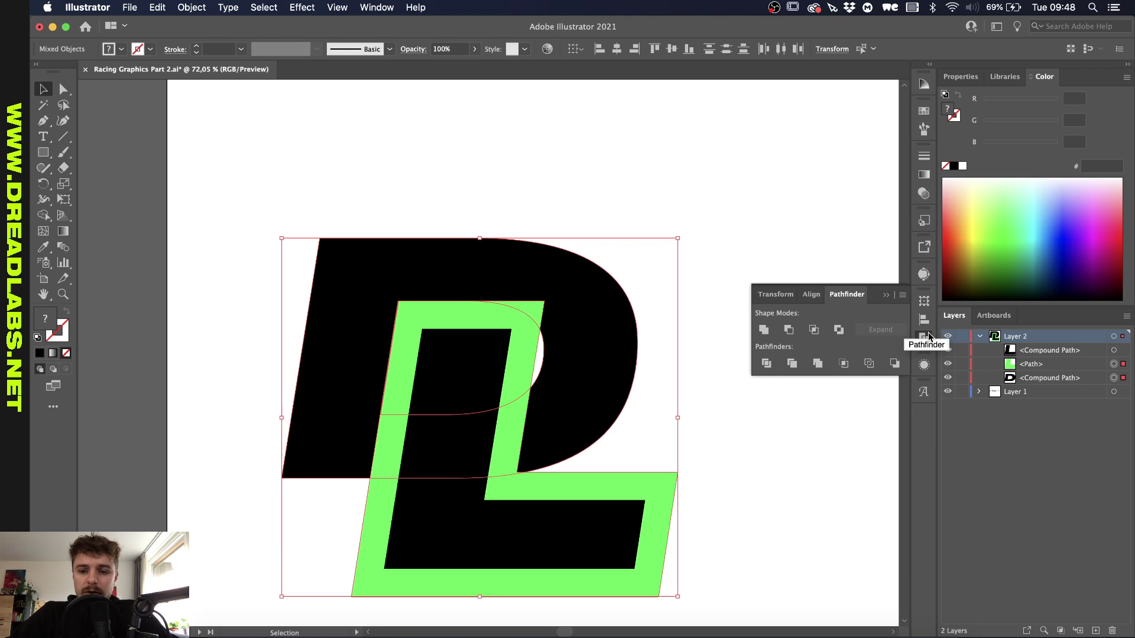
left_click(766, 364)
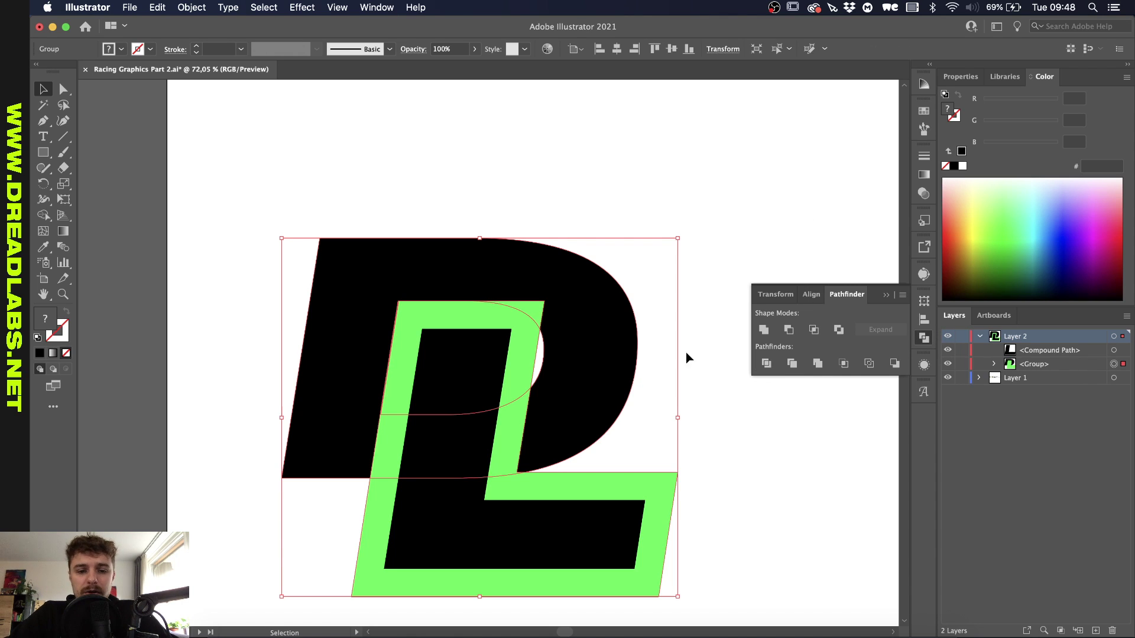
- Try pulling out the green corner piece at the D's counter, and undo both that move and the division
left_click(584, 215)
key("a")
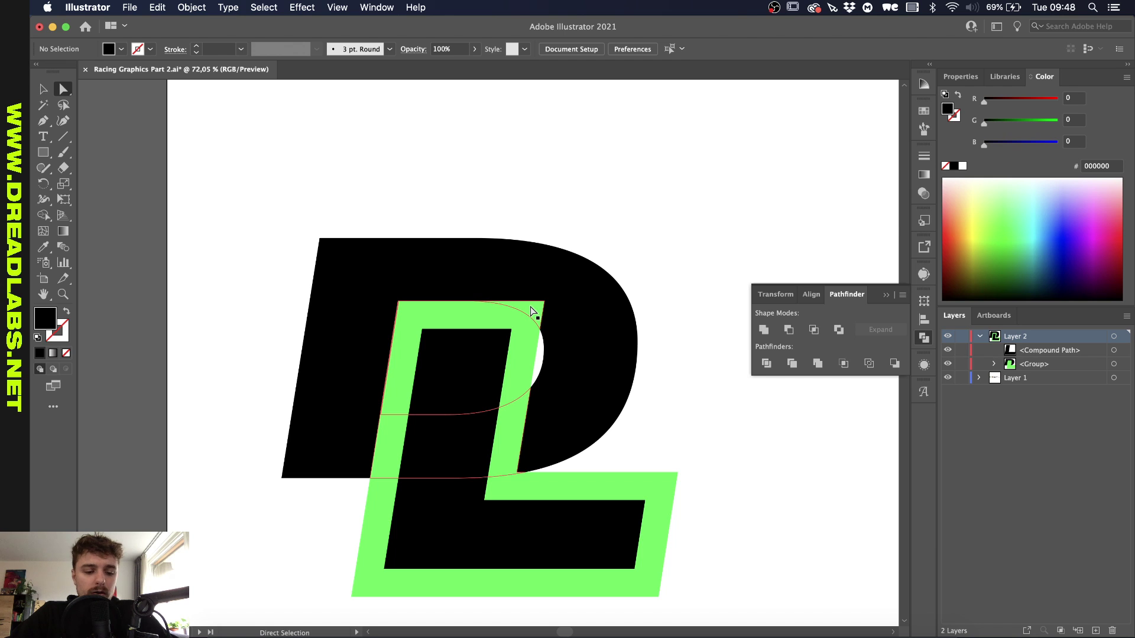
left_click_drag(530, 306, 571, 226)
key("super+z")
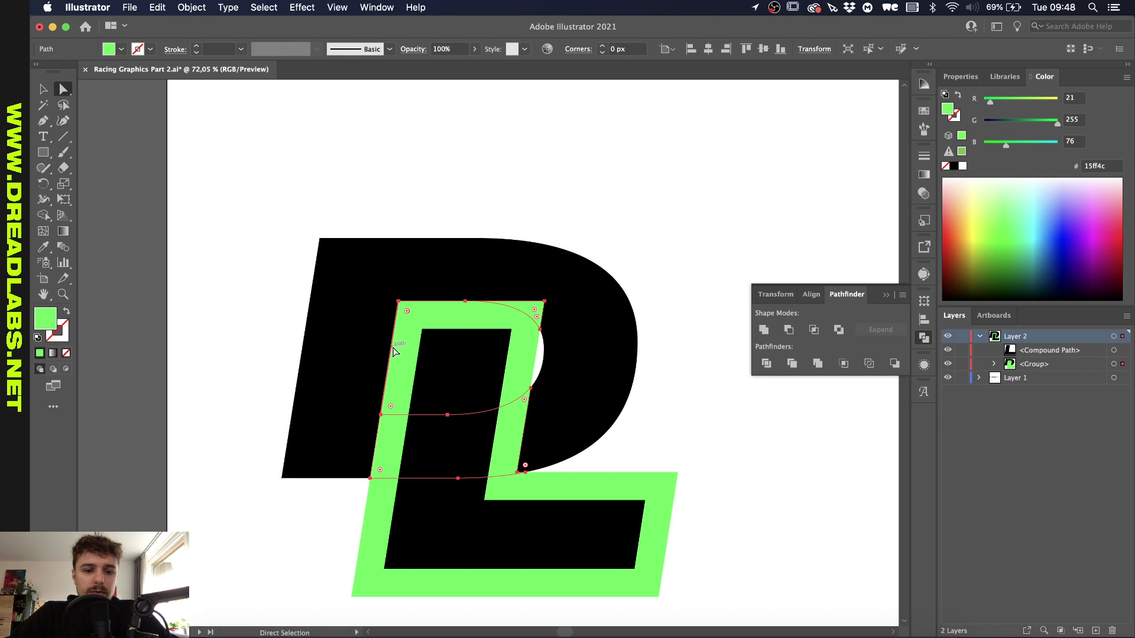
scroll(393, 350, "up", 5)
scroll(348, 406, "down", 5)
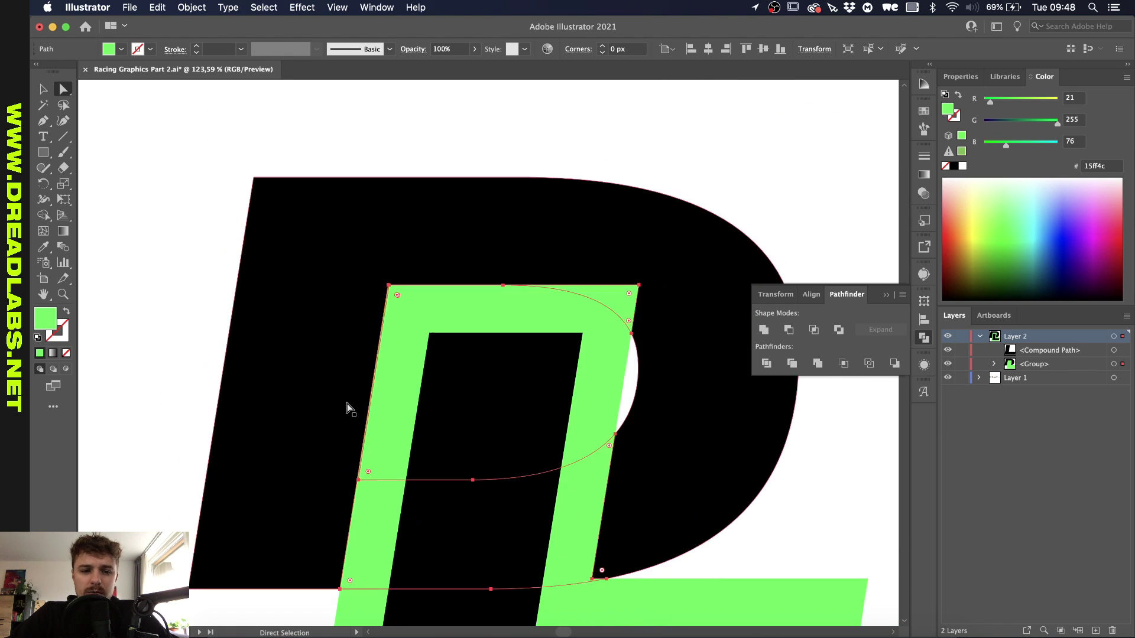
left_click(347, 407, "shift")
scroll(347, 407, "up", 1)
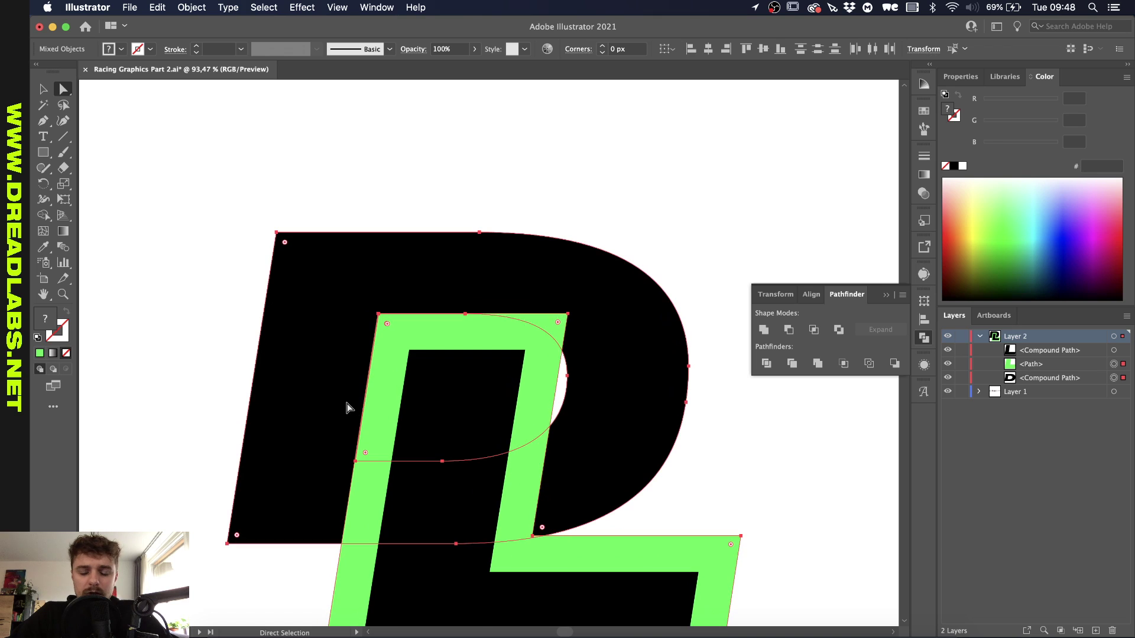
- Select the L together with its green offset shape and nudge both slightly to the left
key("v")
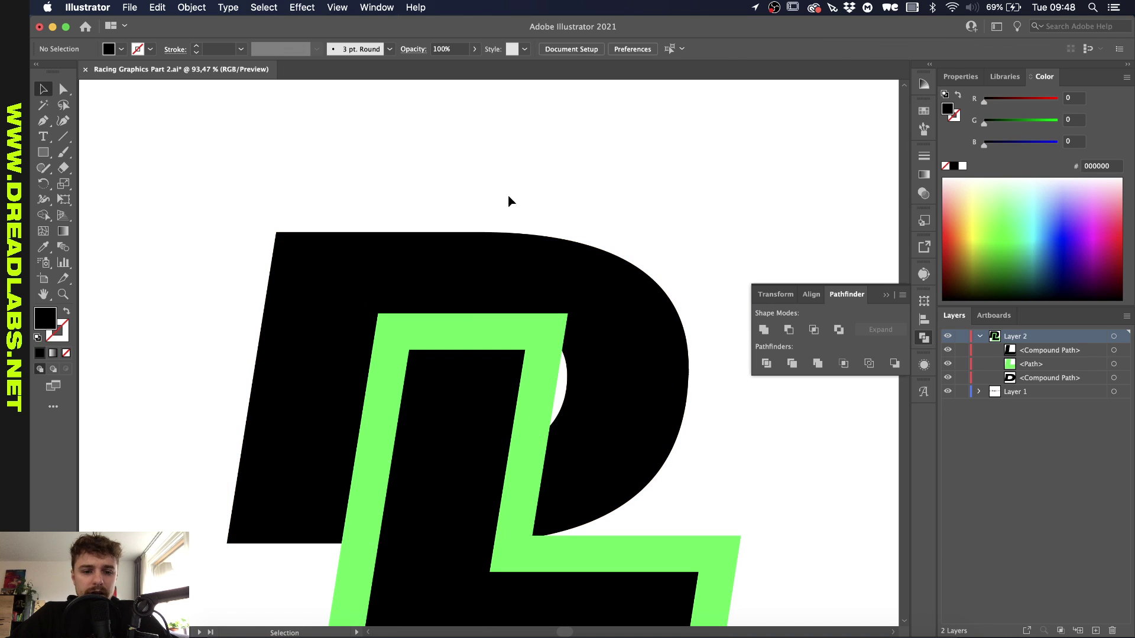
left_click(461, 335)
left_click(459, 405, "shift")
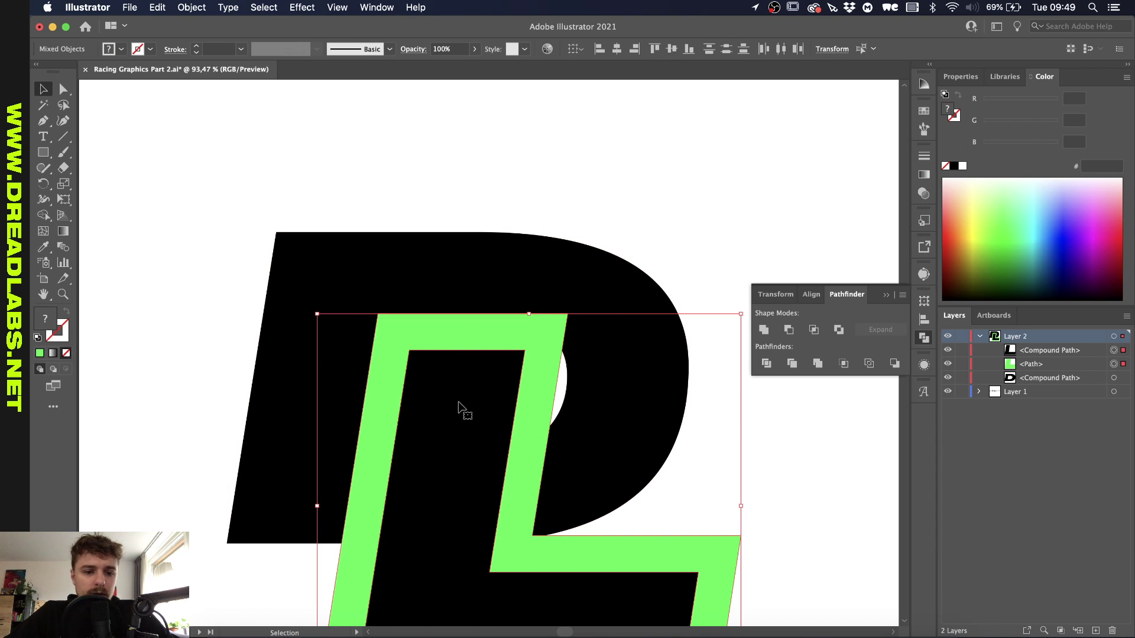
key("Left")
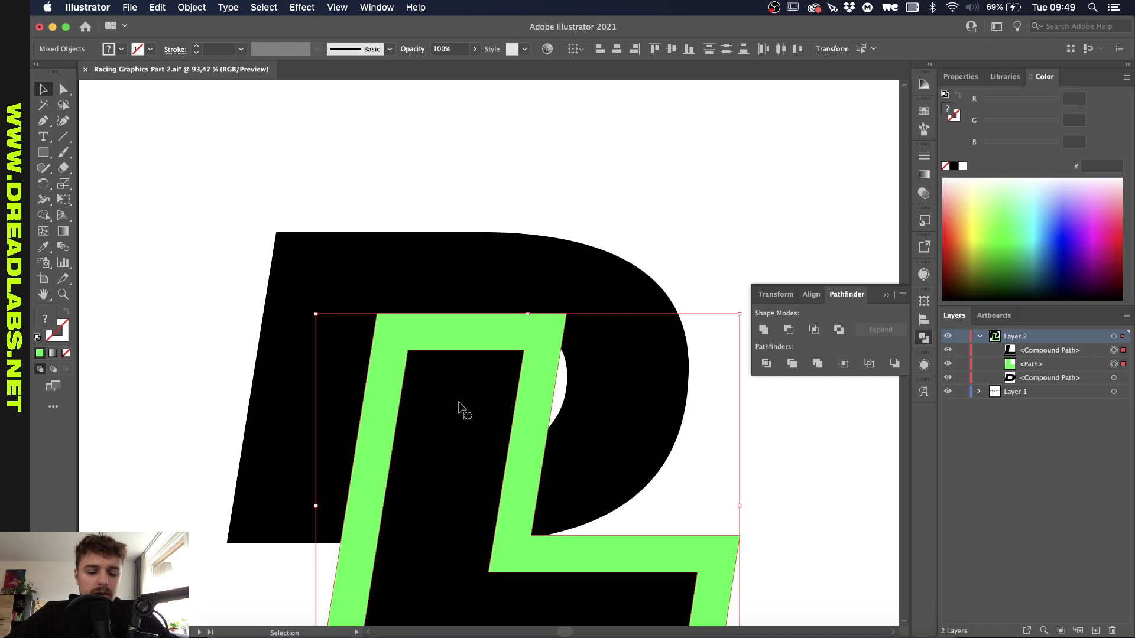
- In outline view, move the L and its offset so the offset's upper-left corner snaps onto the D counter's upper-left corner
key("ctrl+y")
scroll(459, 405, "up", 5)
scroll(225, 246, "up", 3)
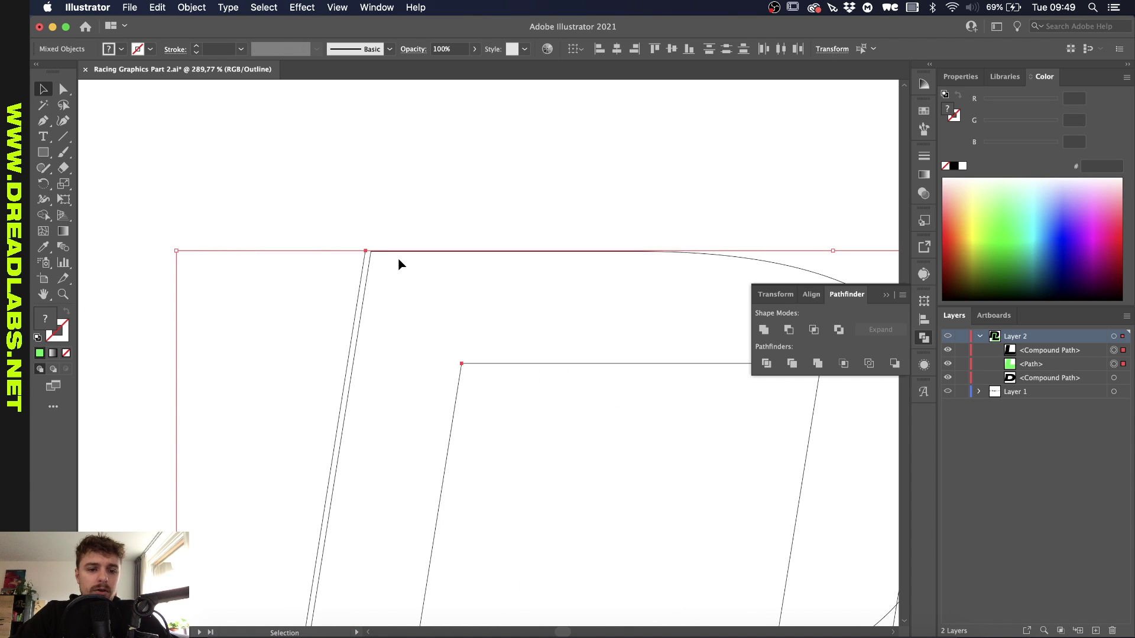
scroll(398, 265, "up", 5)
scroll(321, 255, "up", 6)
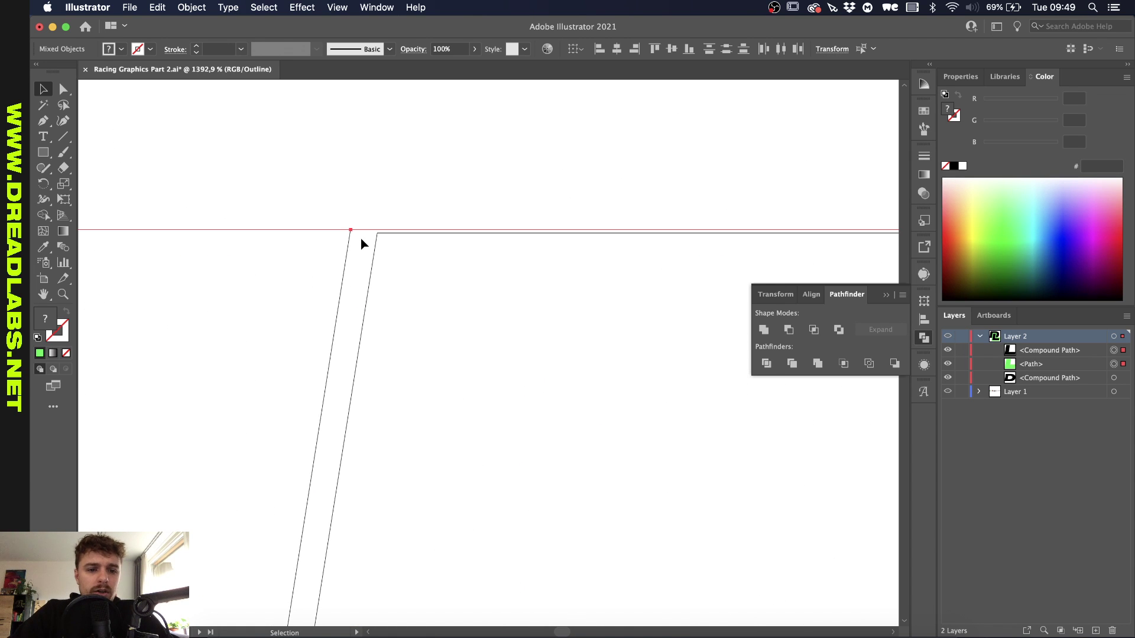
scroll(361, 239, "down", 6)
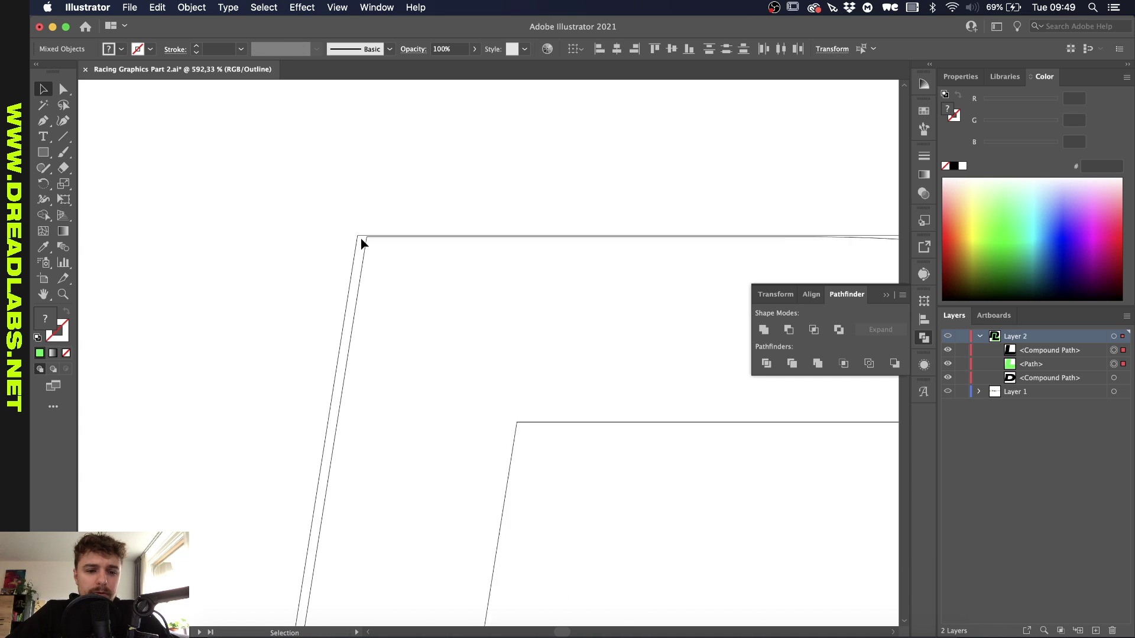
scroll(361, 238, "up", 5)
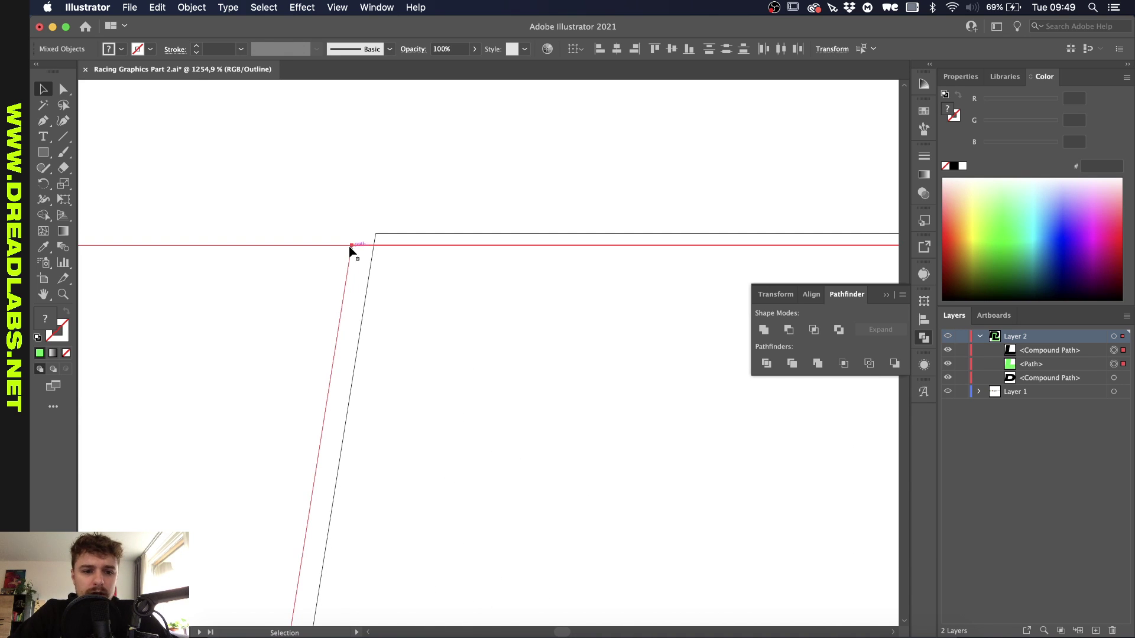
left_click_drag(349, 247, 381, 239)
scroll(426, 337, "down", 15)
scroll(425, 337, "down", 5)
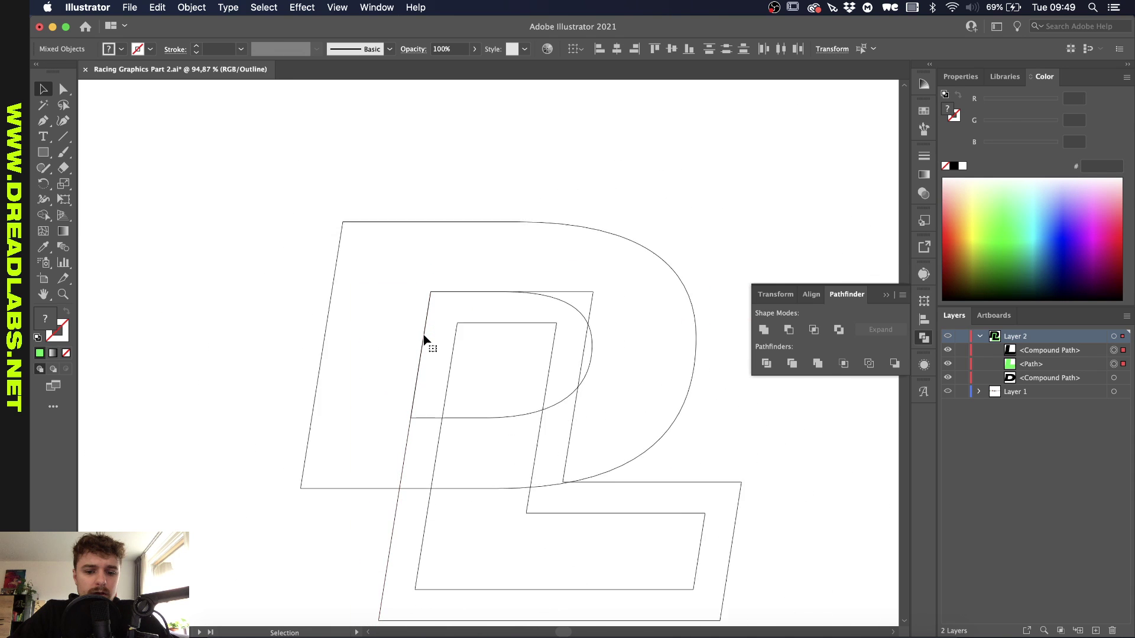
- Return to preview view and divide the D and the realigned green offset shape with Pathfinder
key("super+y")
left_click(764, 363)
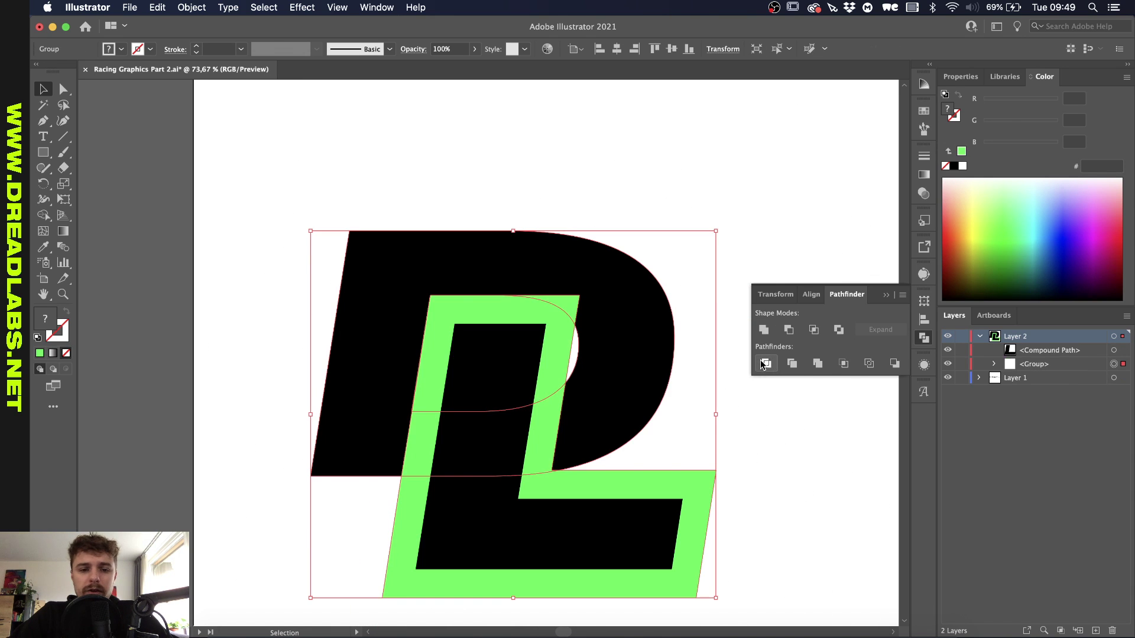
- With Shape Builder, merge the green corner piece at the counter into the D and remove the remaining divided pieces around the L
left_click(40, 217)
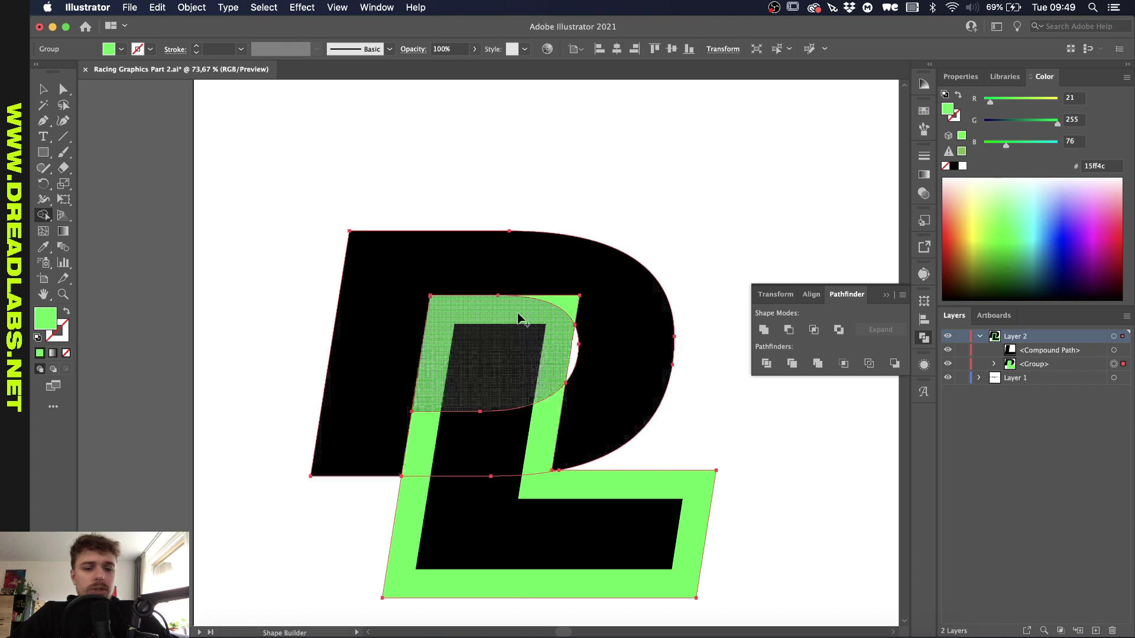
left_click(584, 289)
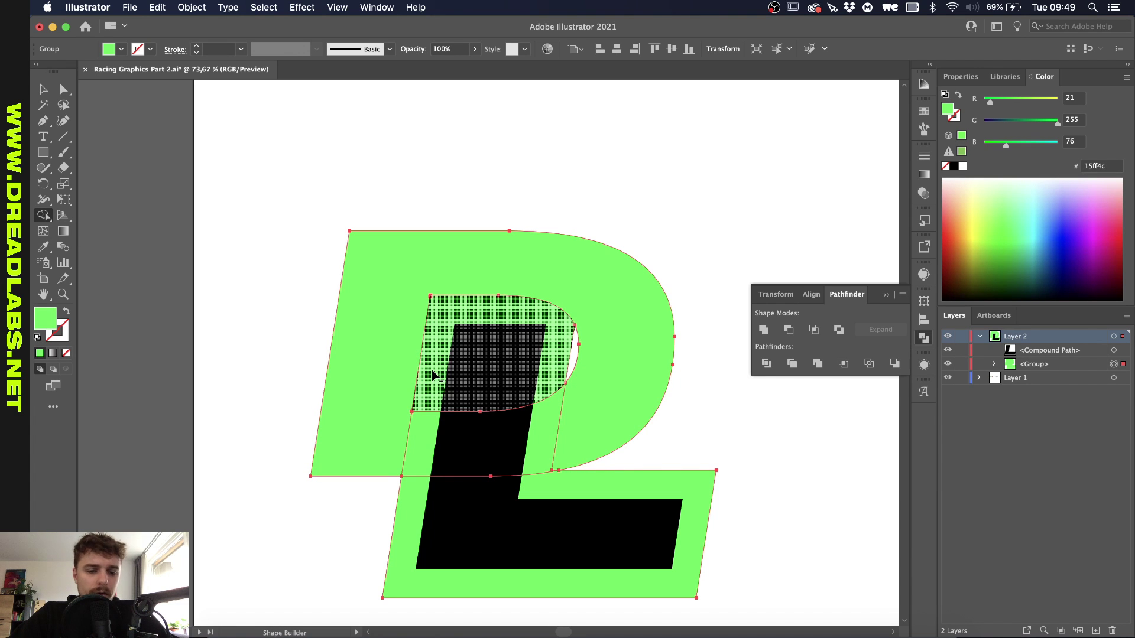
mouse_move(433, 375)
left_mouse_down()
mouse_move(426, 496)
mouse_move(412, 516)
left_mouse_up()
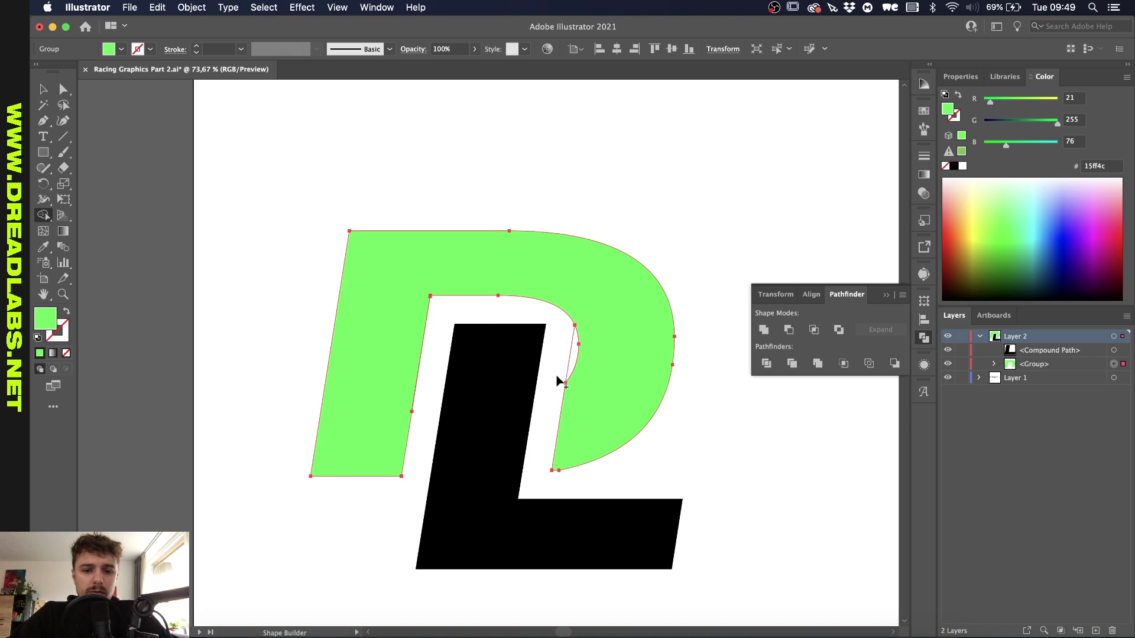
left_click(558, 359)
key("v")
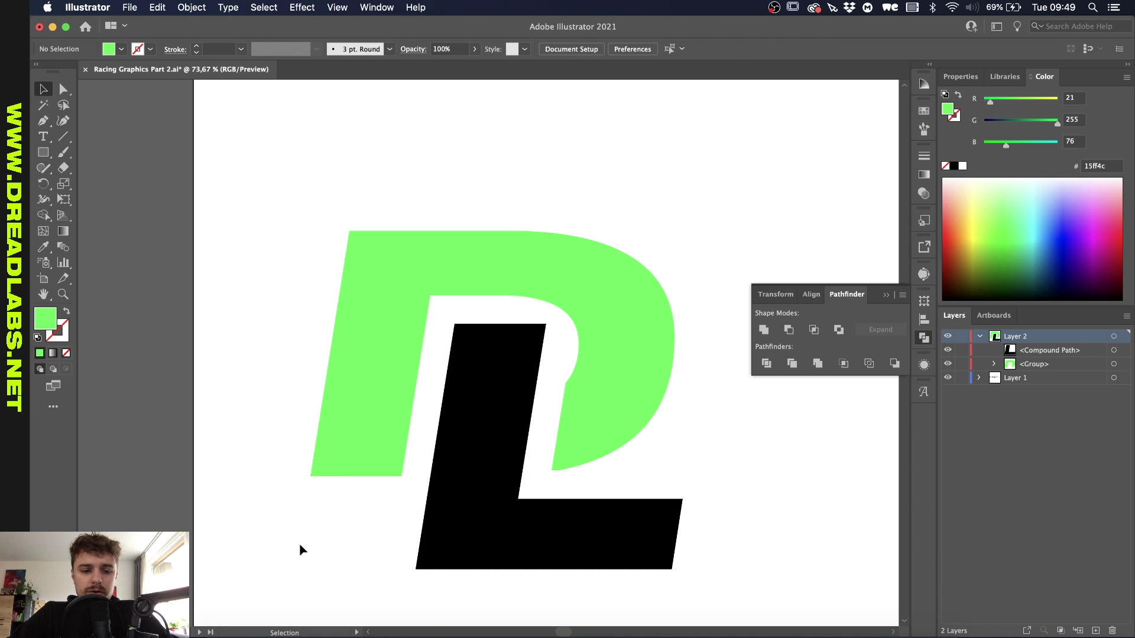
- Recolor the green D black by sampling the L's fill with the Eyedropper, and deselect it
left_click(339, 471)
key("i")
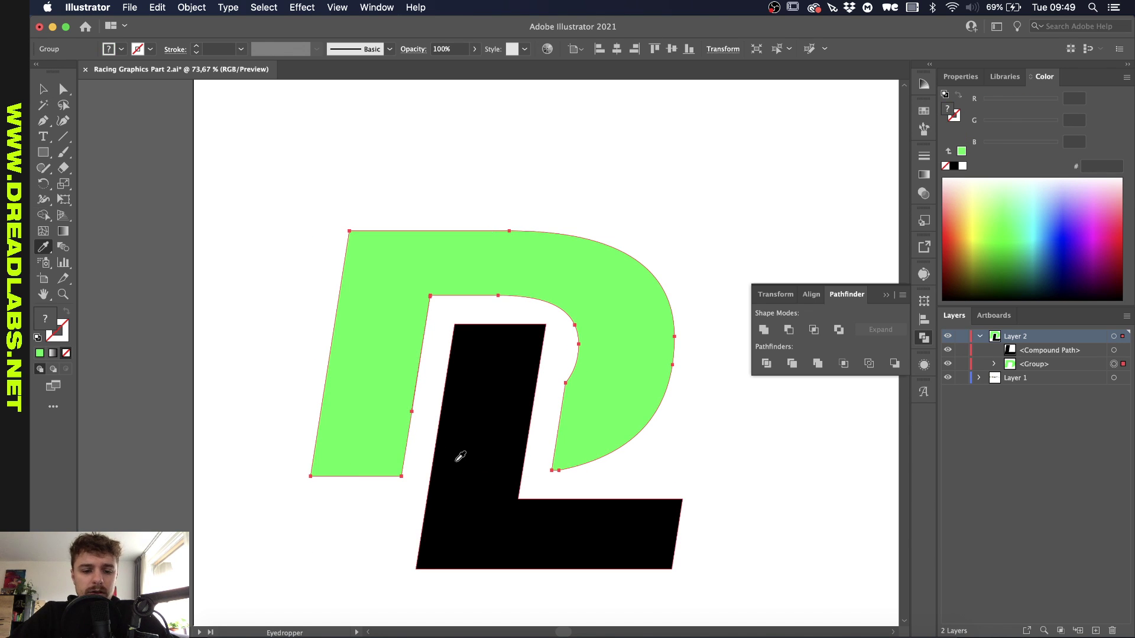
left_click(455, 461)
key("v")
left_click(226, 324)
- Select both the D and the L and combine them with Pathfinder Unite
scroll(226, 324, "down", 1)
scroll(226, 324, "down", 5)
scroll(226, 324, "up", 5)
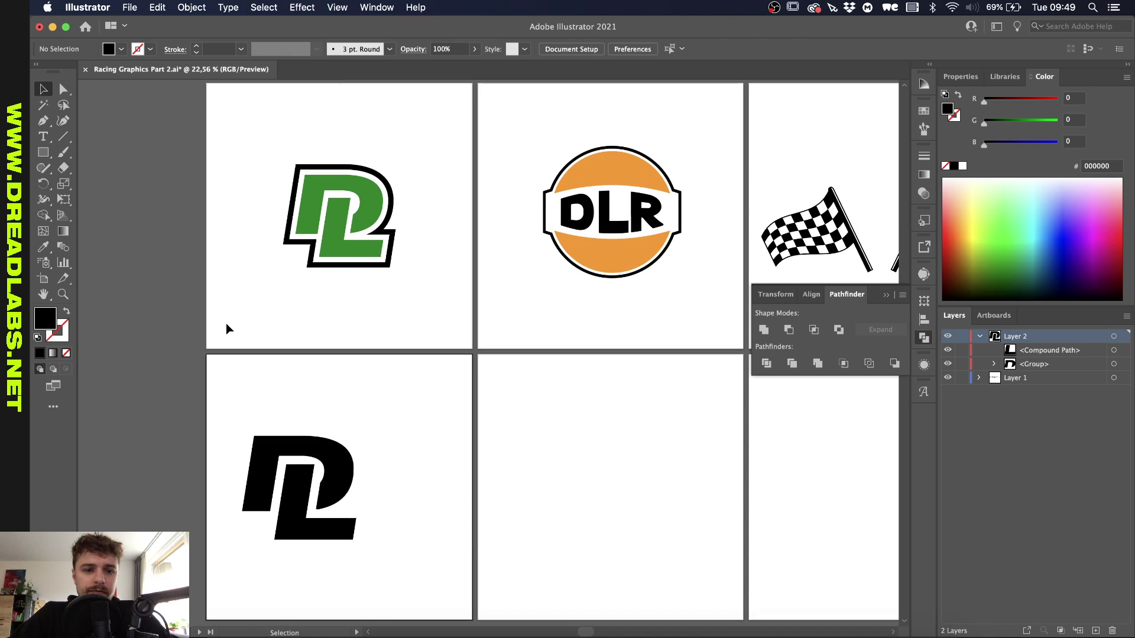
scroll(253, 456, "up", 5)
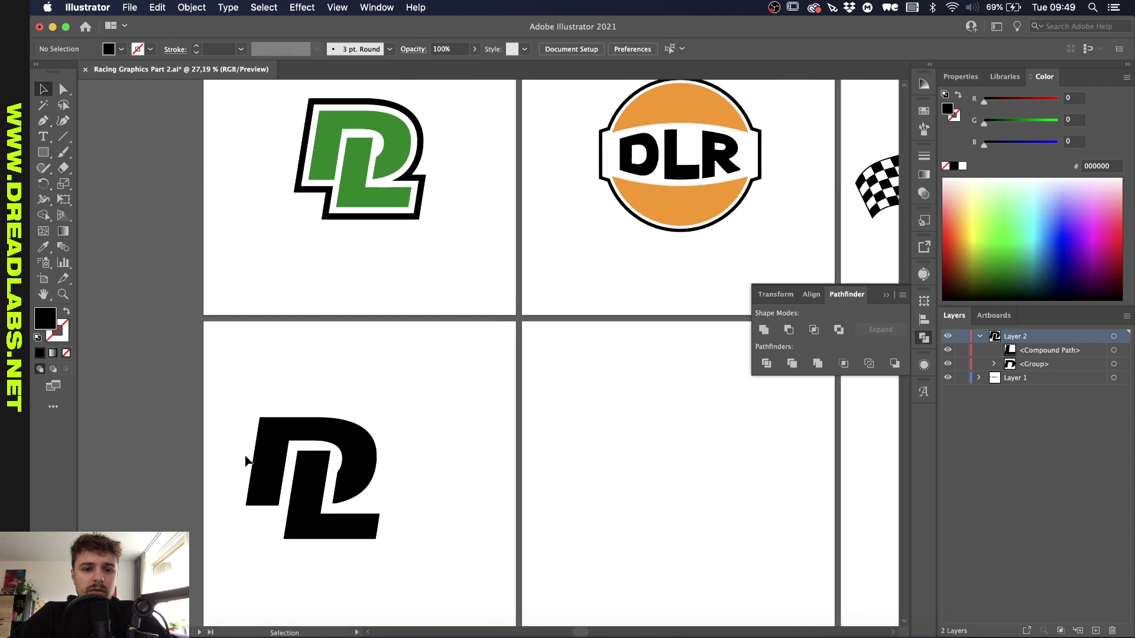
scroll(272, 206, "down", 2)
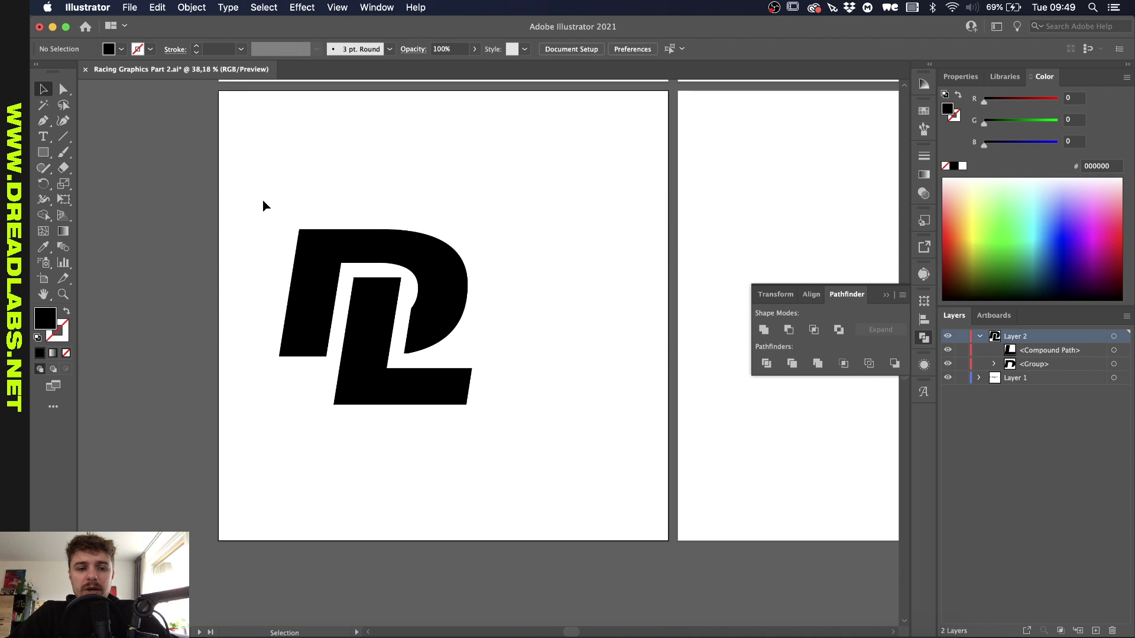
left_click_drag(264, 202, 474, 360)
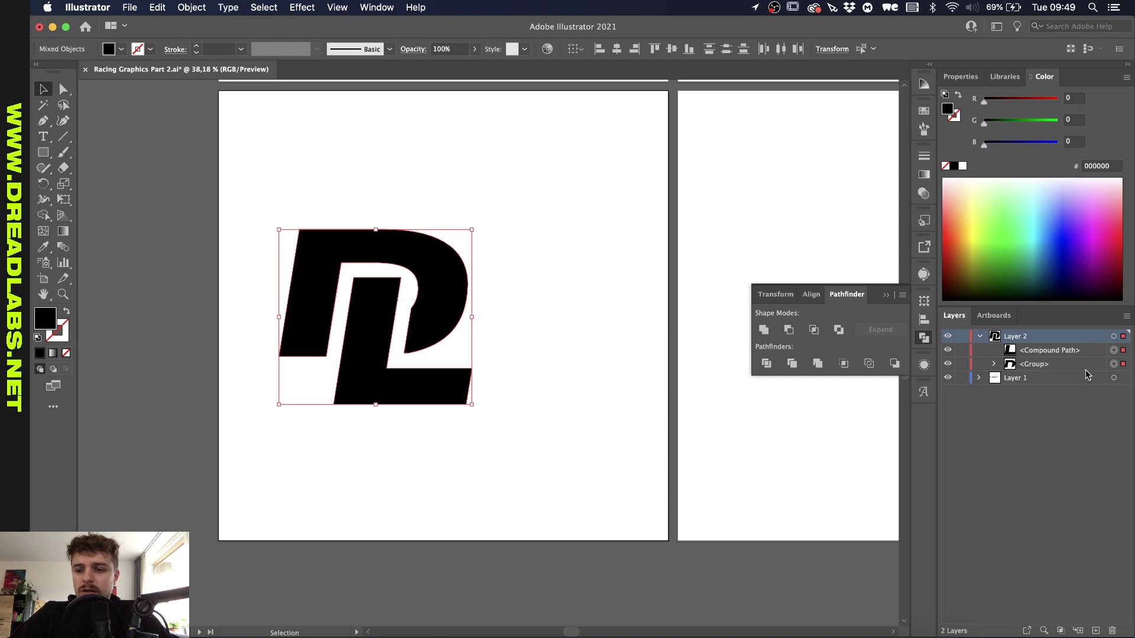
left_click(764, 331)
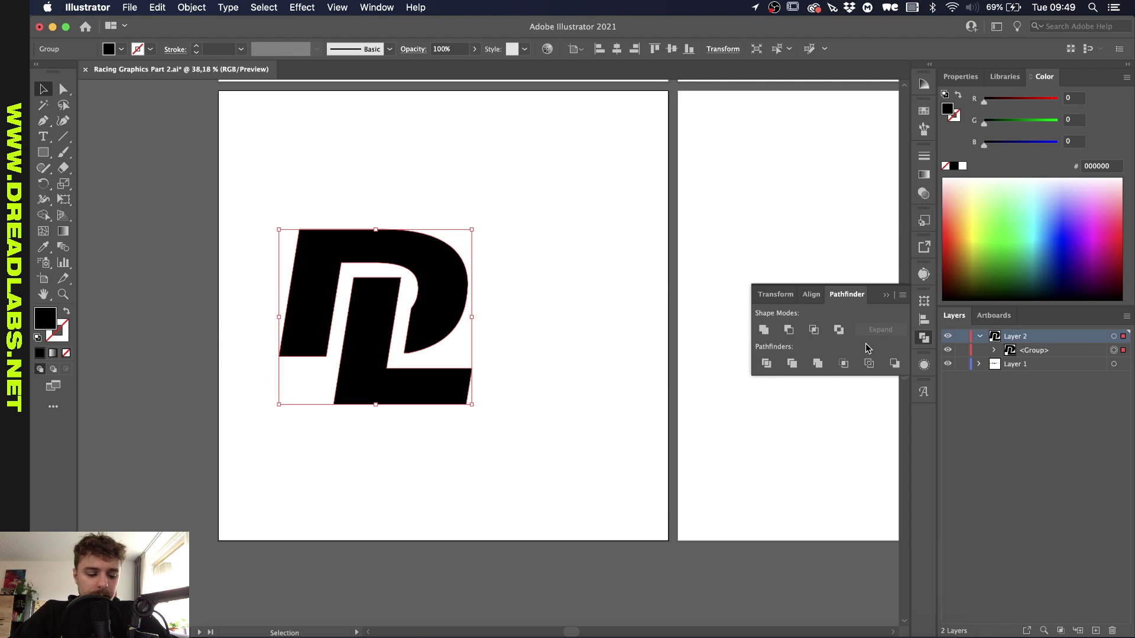
- Turn the united DL group into a single compound path
key("a")
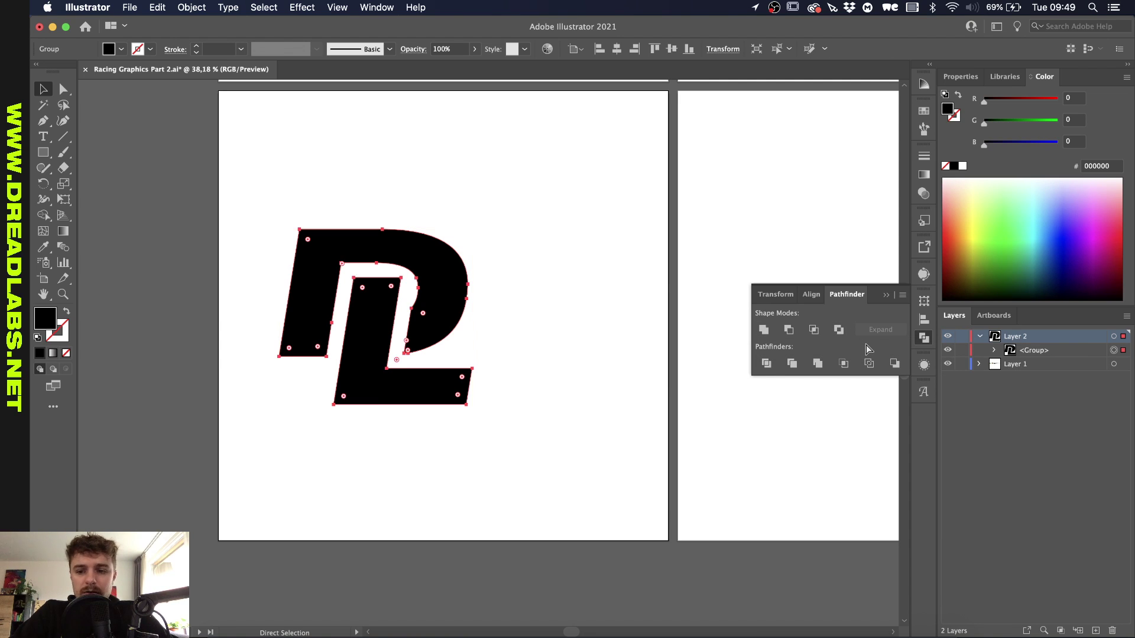
key("super+8")
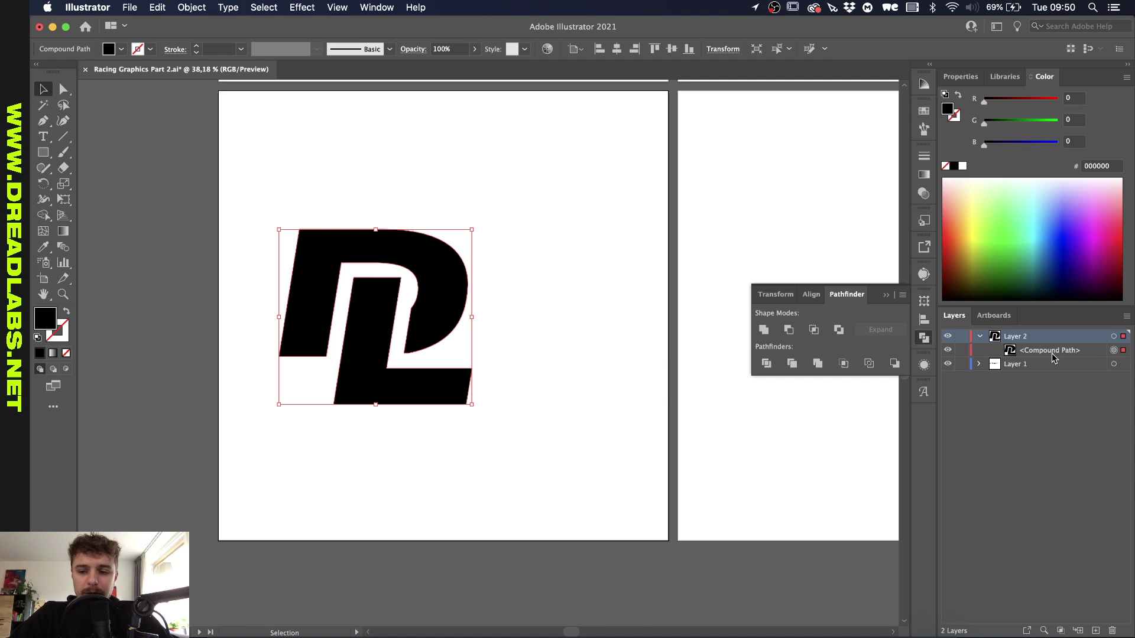
left_click(188, 8)
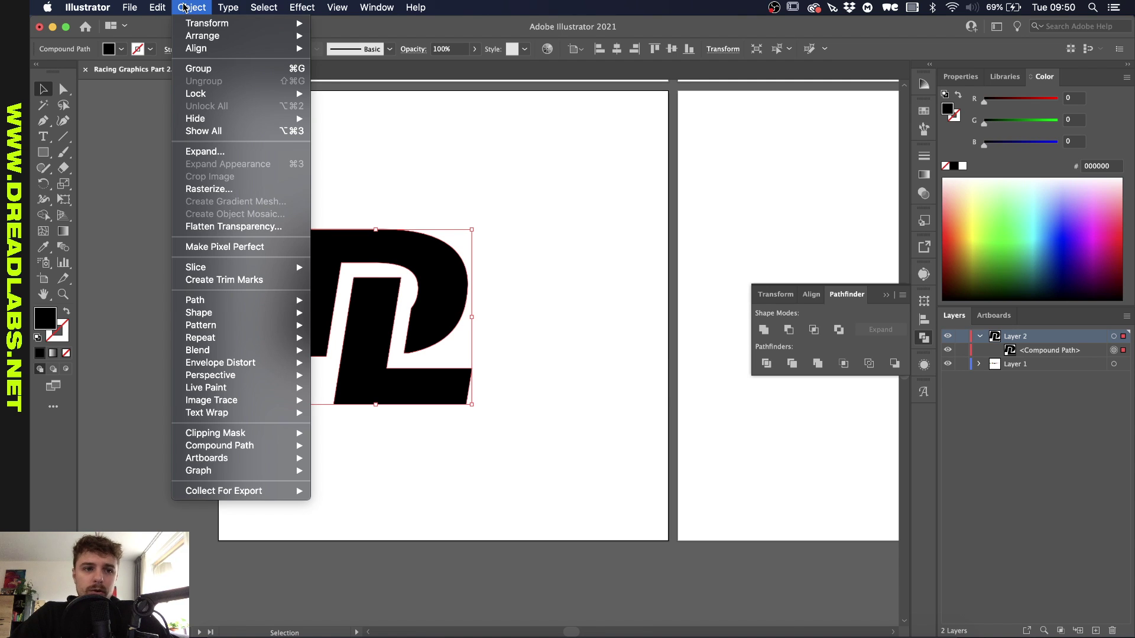
mouse_move(249, 449)
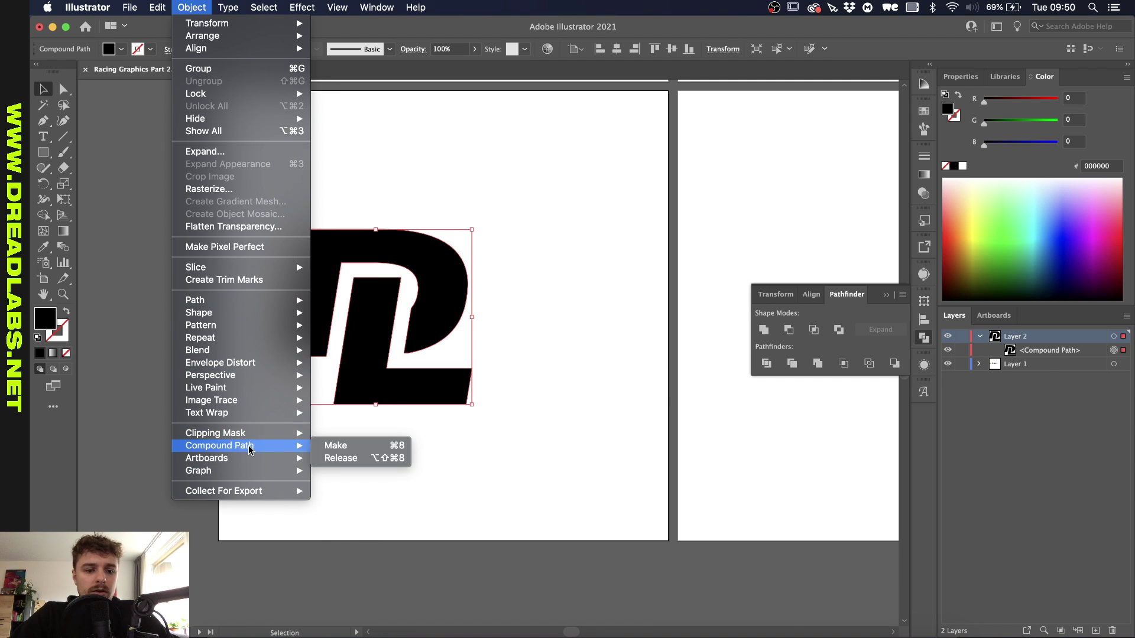
left_click(347, 445)
- Offset the DL compound path by 33 px with Miter joins and a miter limit of 4, and fill the offset shape white
key("super+plus")
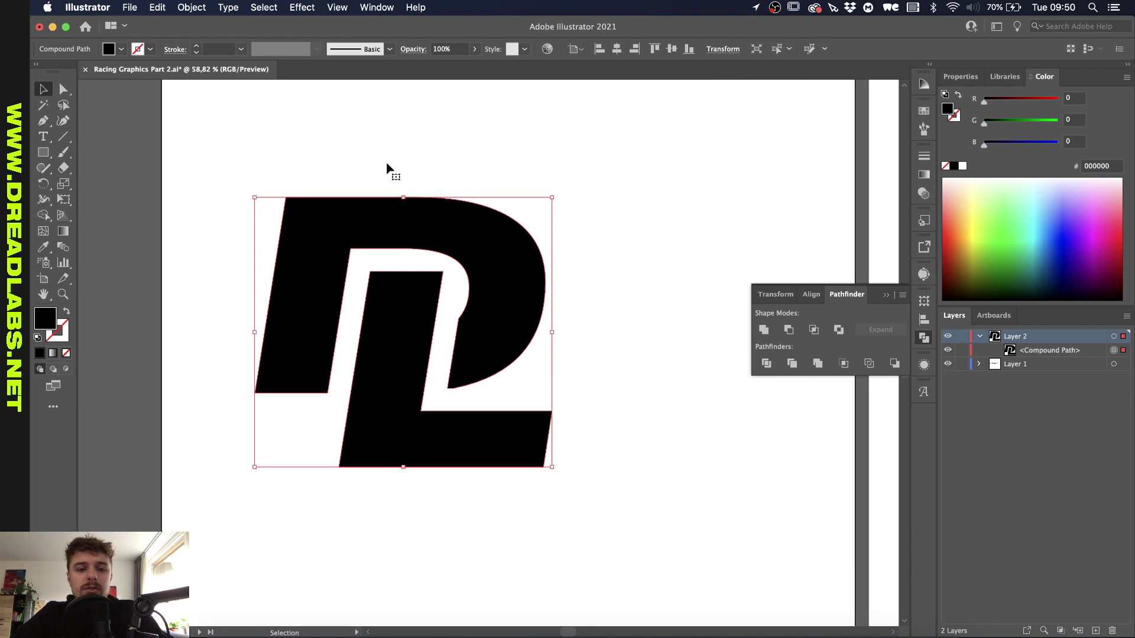
left_click(182, 13)
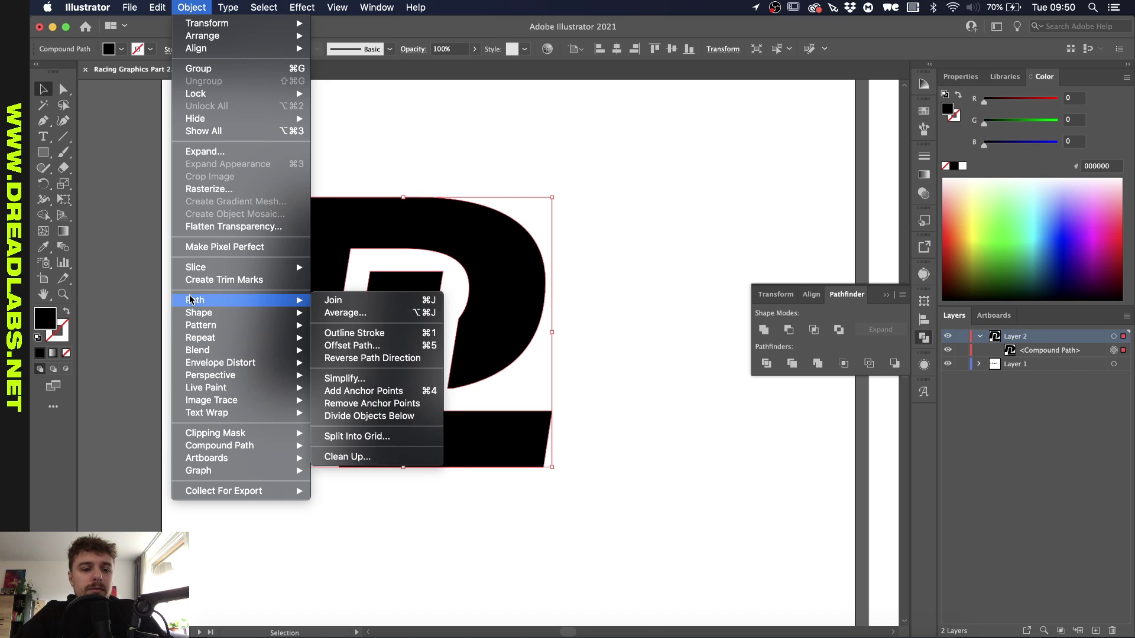
mouse_move(265, 305)
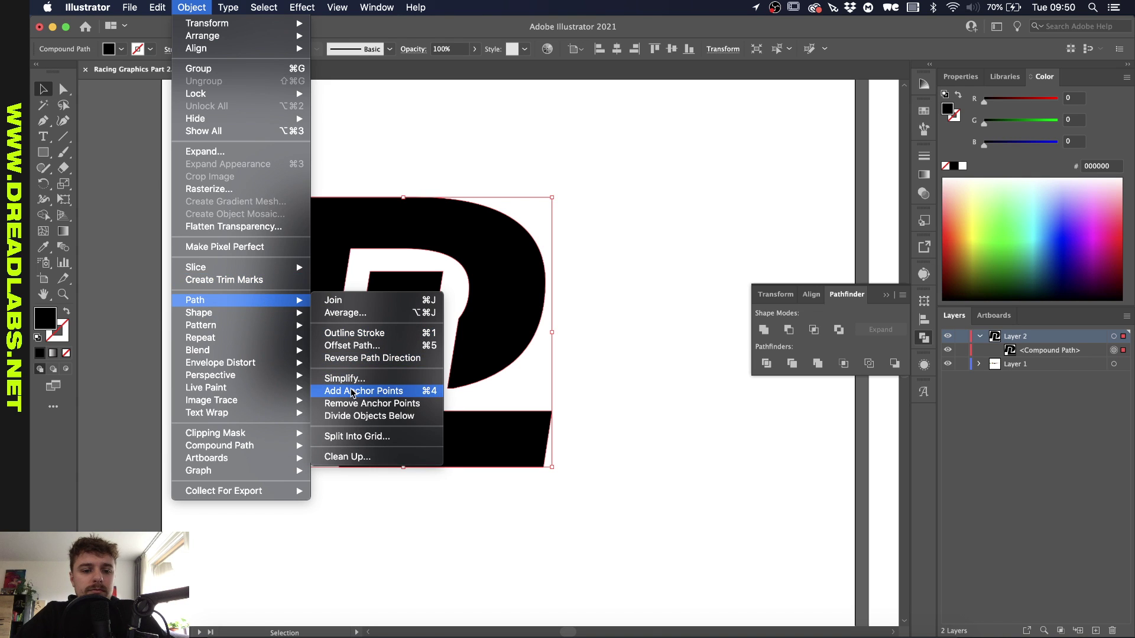
left_click(357, 345)
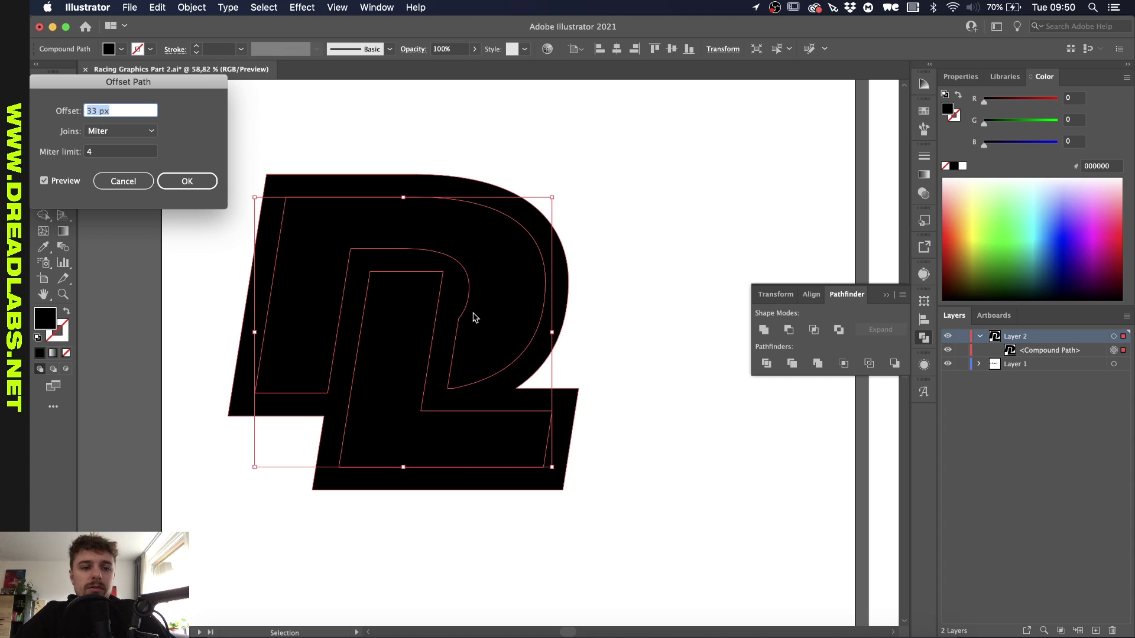
key("Return")
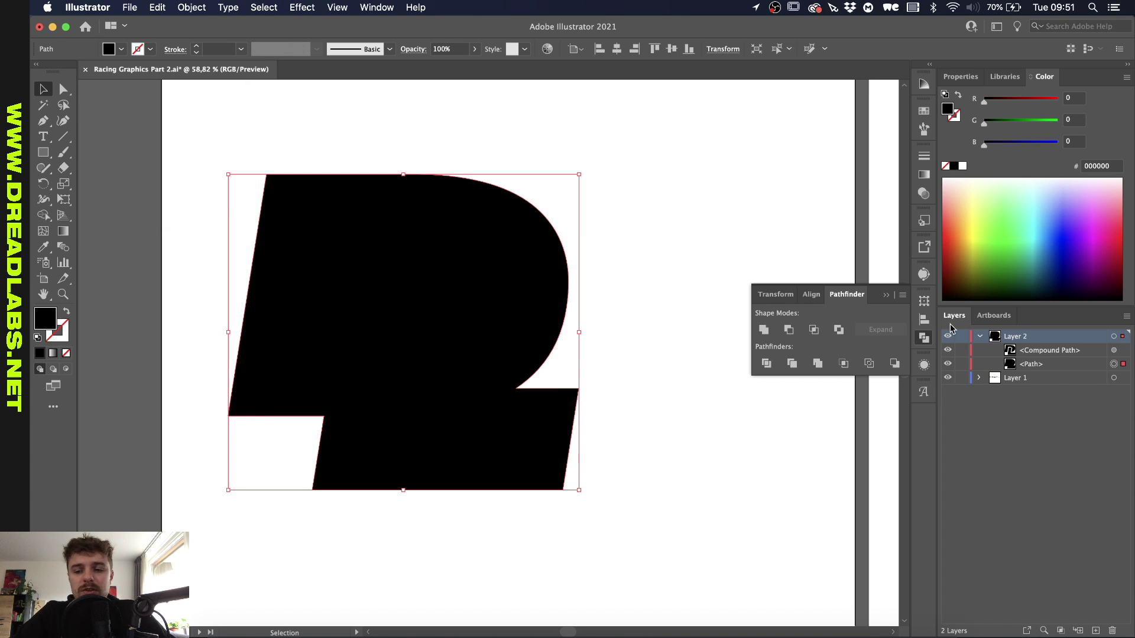
left_click(1102, 231)
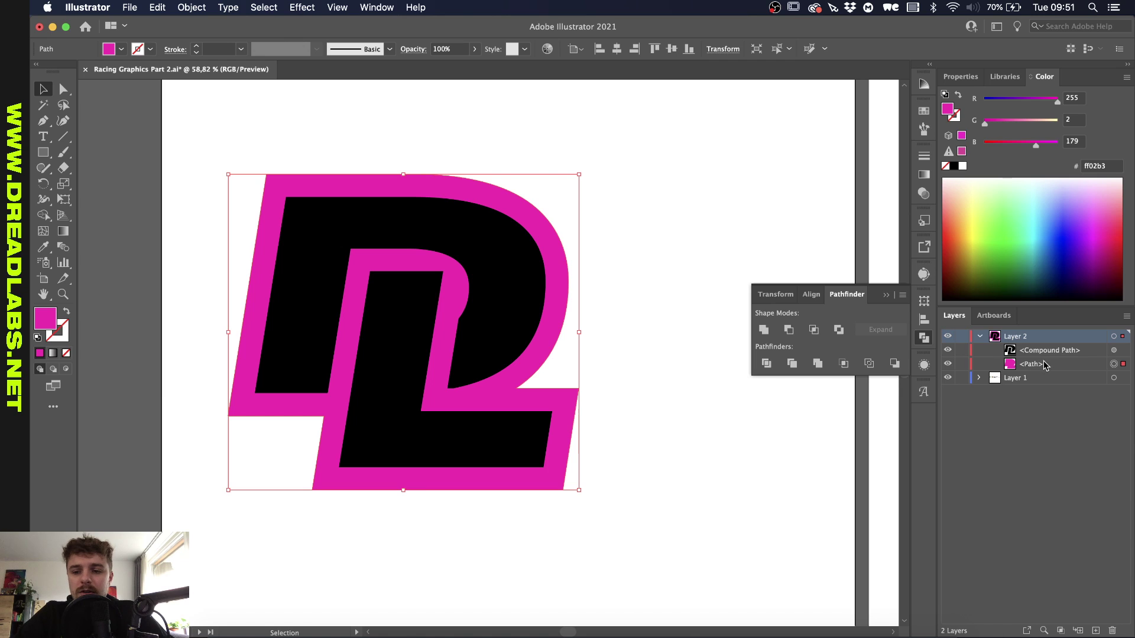
left_click(1027, 180)
key("a")
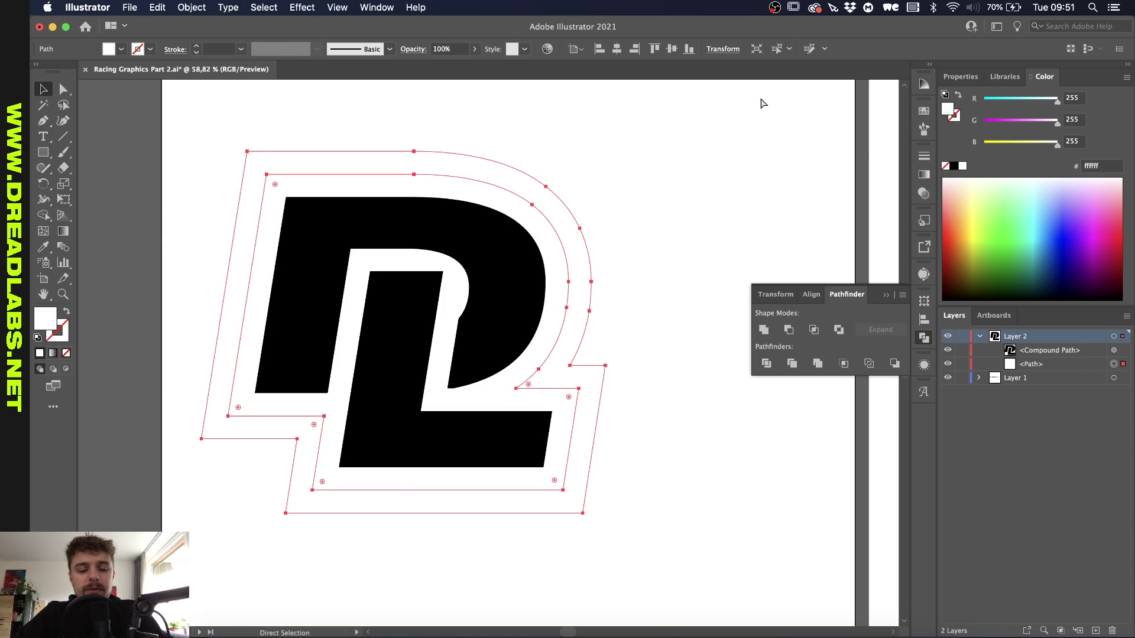
key("alt+super+o")
left_click(123, 181)
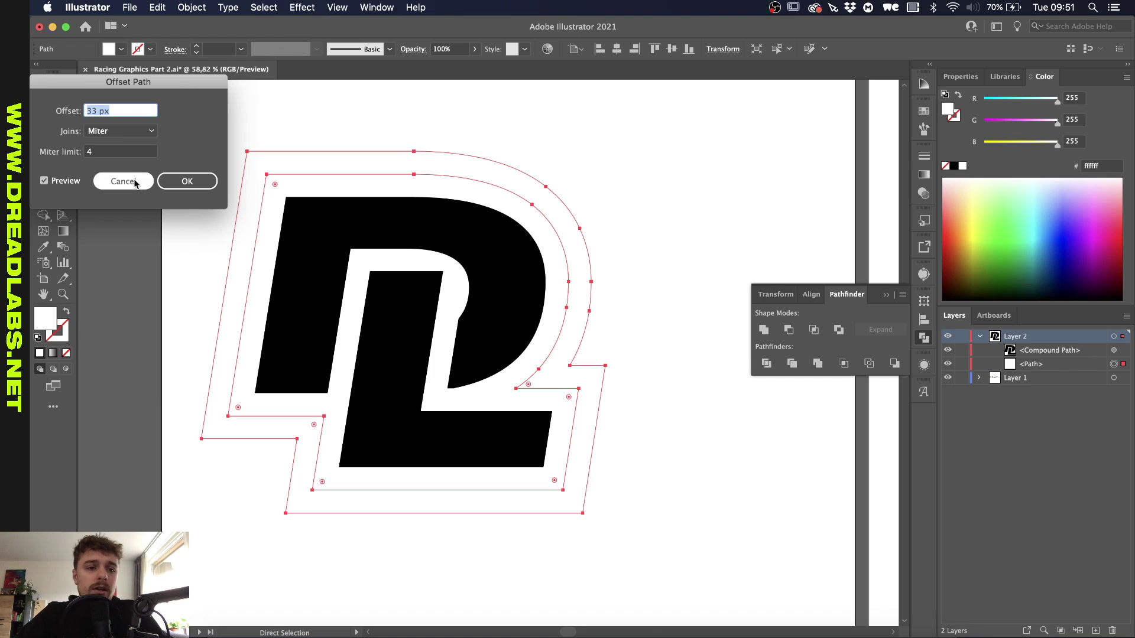
- Offset the white outline shape by another 33 px with Miter joins and fill the new outer shape black
key("v")
left_click(192, 7)
mouse_move(248, 300)
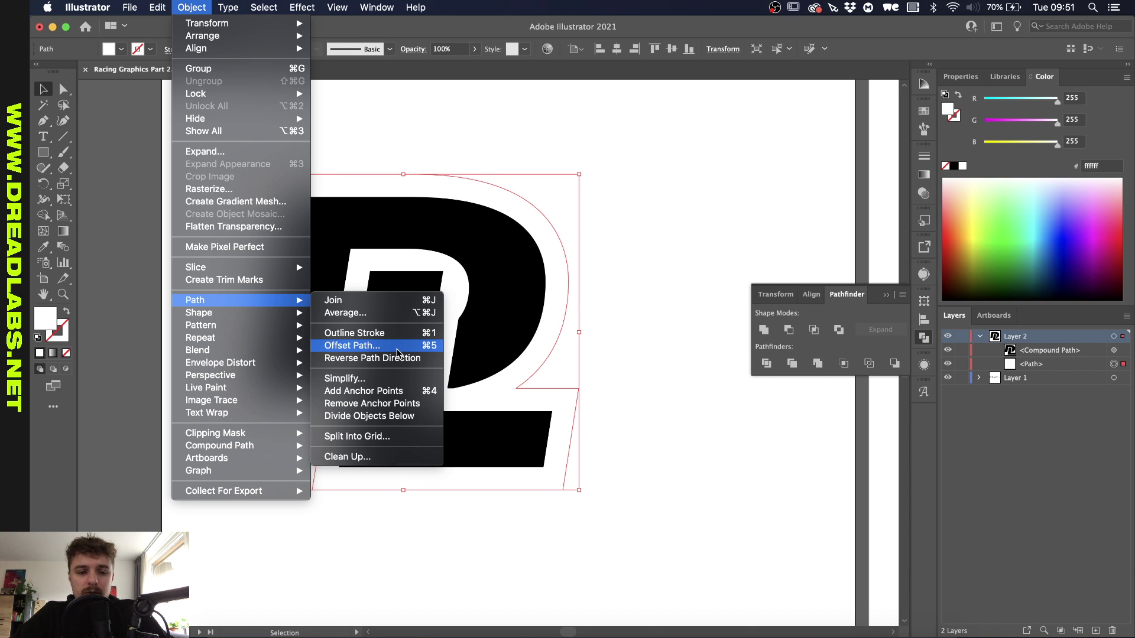
left_click(430, 352)
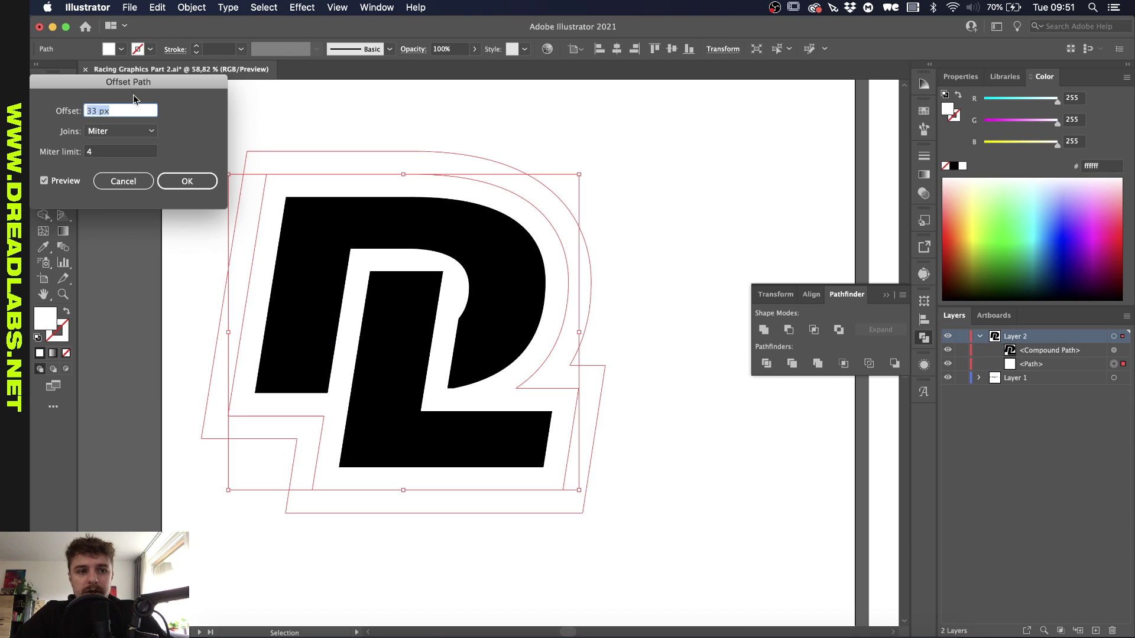
left_click_drag(136, 83, 403, 167)
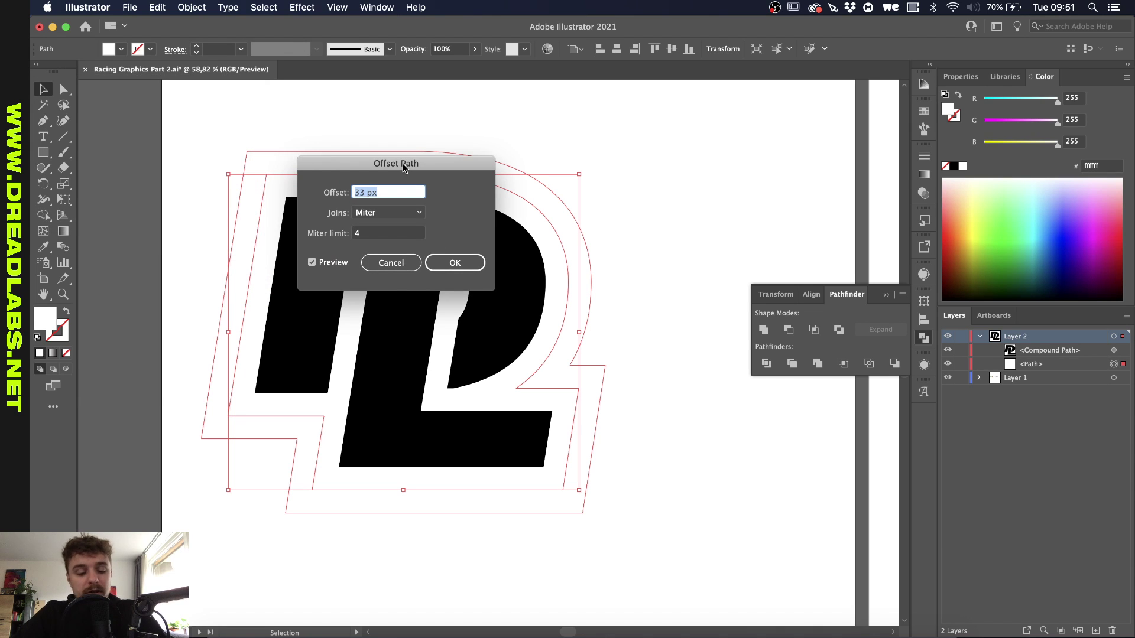
key("Return")
scroll(555, 292, "down", 5)
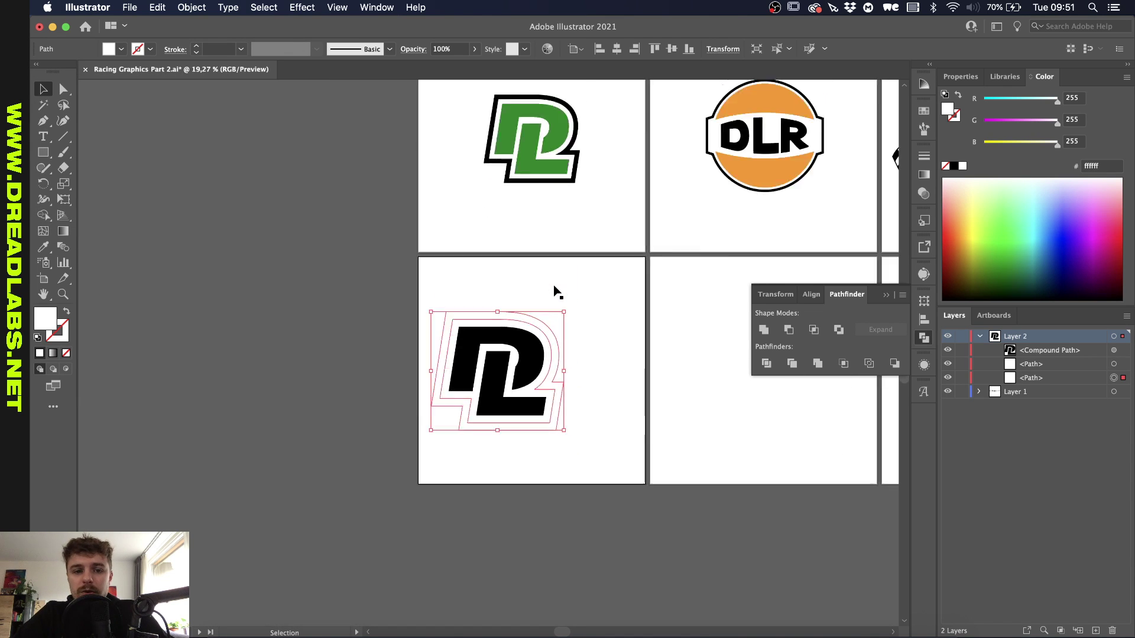
scroll(556, 292, "up", 4)
scroll(556, 291, "down", 4)
left_click(1085, 296)
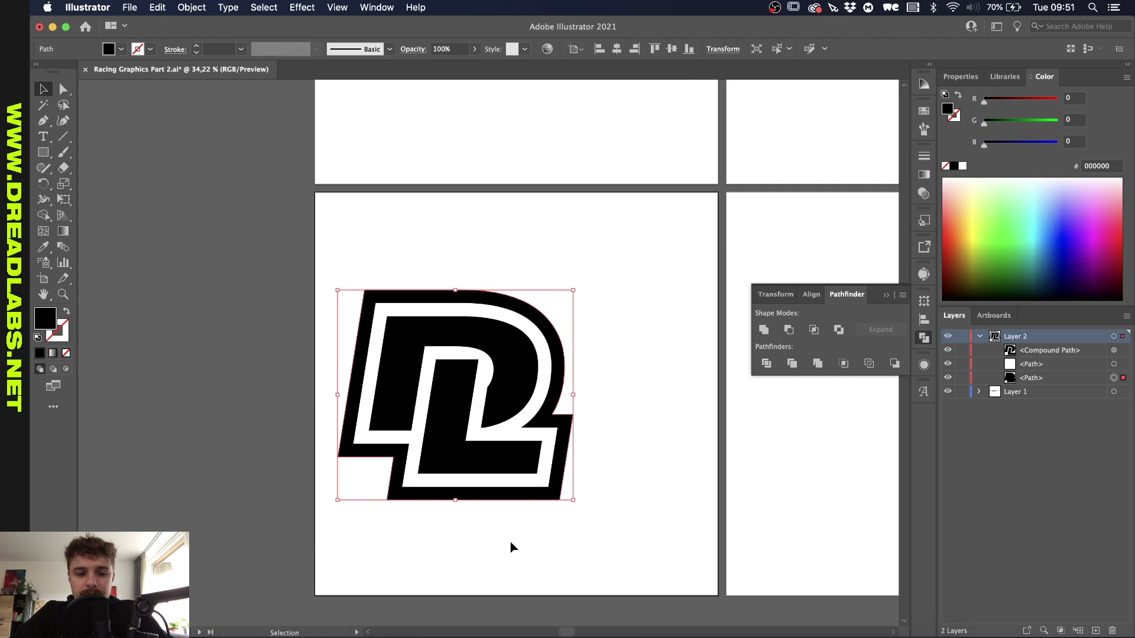
- Recolor the inner DL letters with the green sampled from the finished DL logo on the artboard above
scroll(509, 545, "up", 3)
left_click(545, 330)
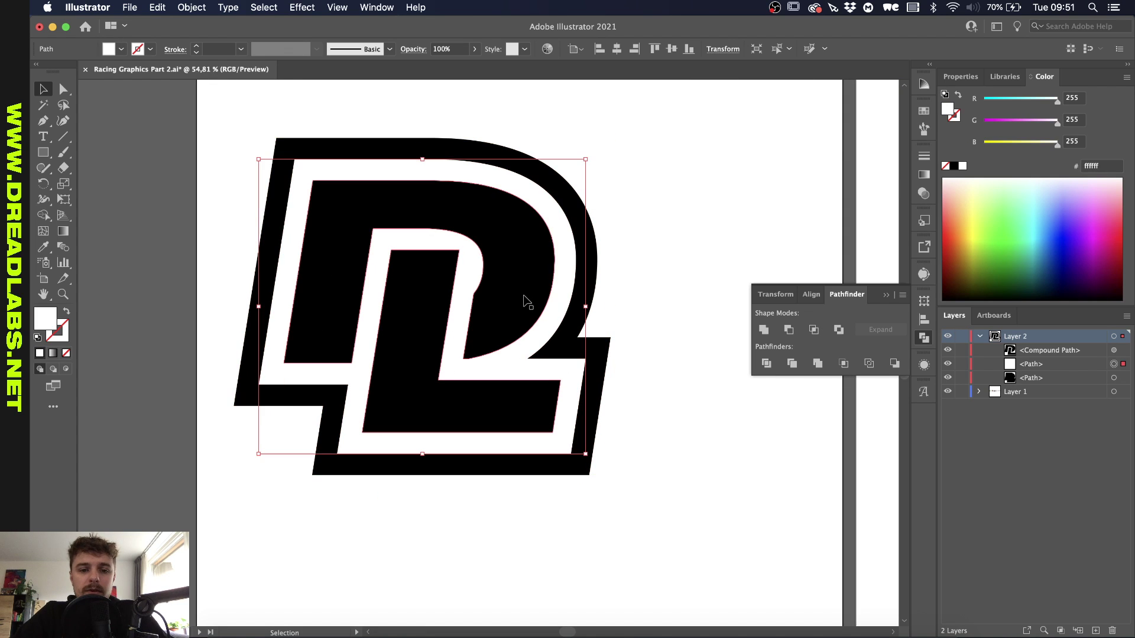
left_click(524, 299)
scroll(524, 300, "down", 3)
scroll(523, 300, "down", 2)
key("i")
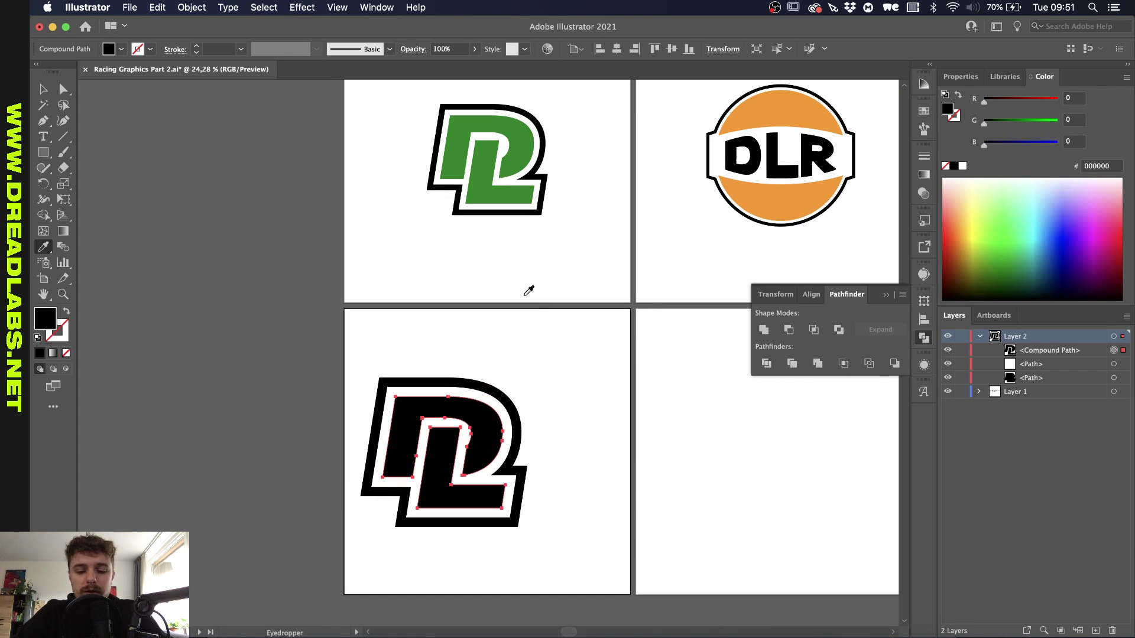
left_click(487, 173)
key("v")
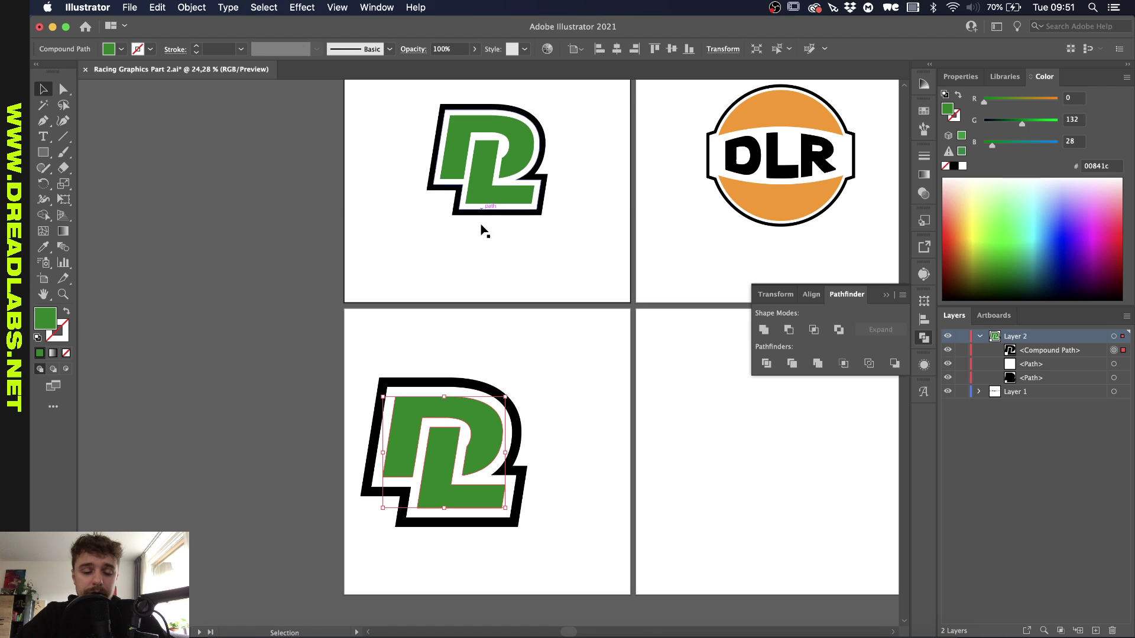
- Group the letters with both outline shapes and center the group horizontally and vertically on its artboard
left_click(527, 348)
left_click_drag(527, 349, 367, 576)
key("super+g")
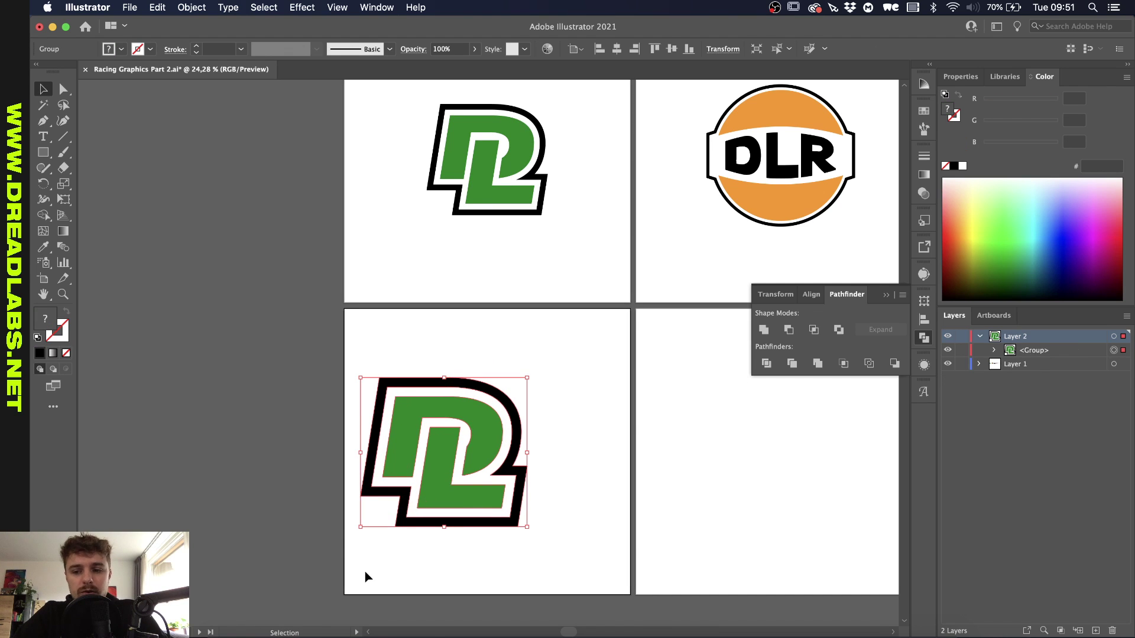
left_click(617, 49)
left_click(671, 49)
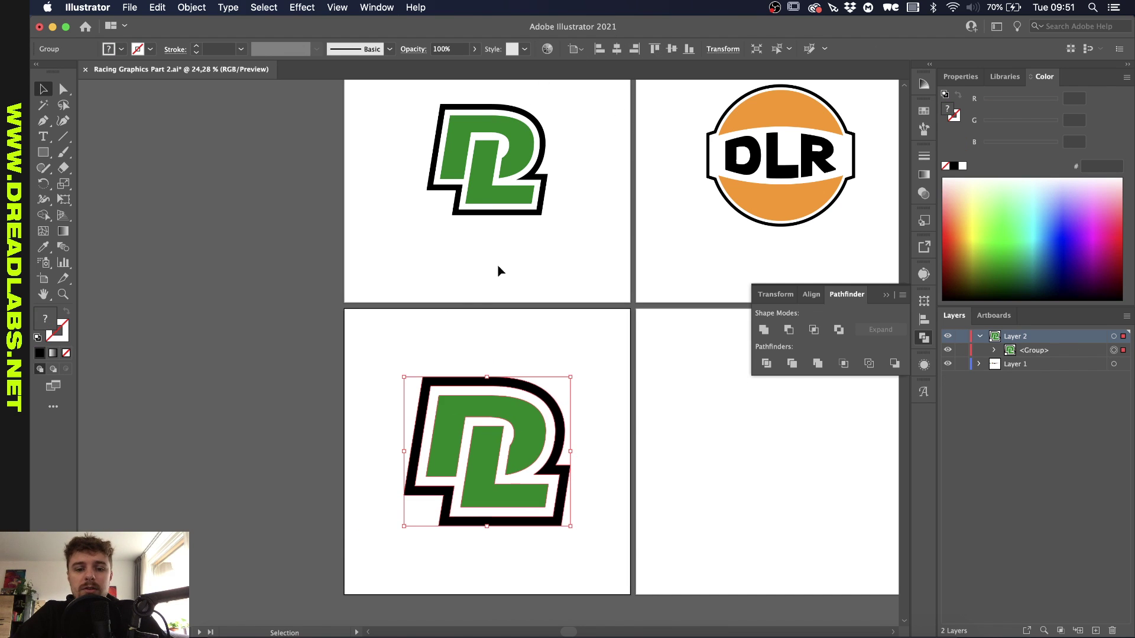
- Scale the grouped DL logo down proportionally around its center to roughly the size of the finished logo above, and deselect it
left_click(471, 320)
scroll(471, 314, "up", 3)
left_click(507, 367)
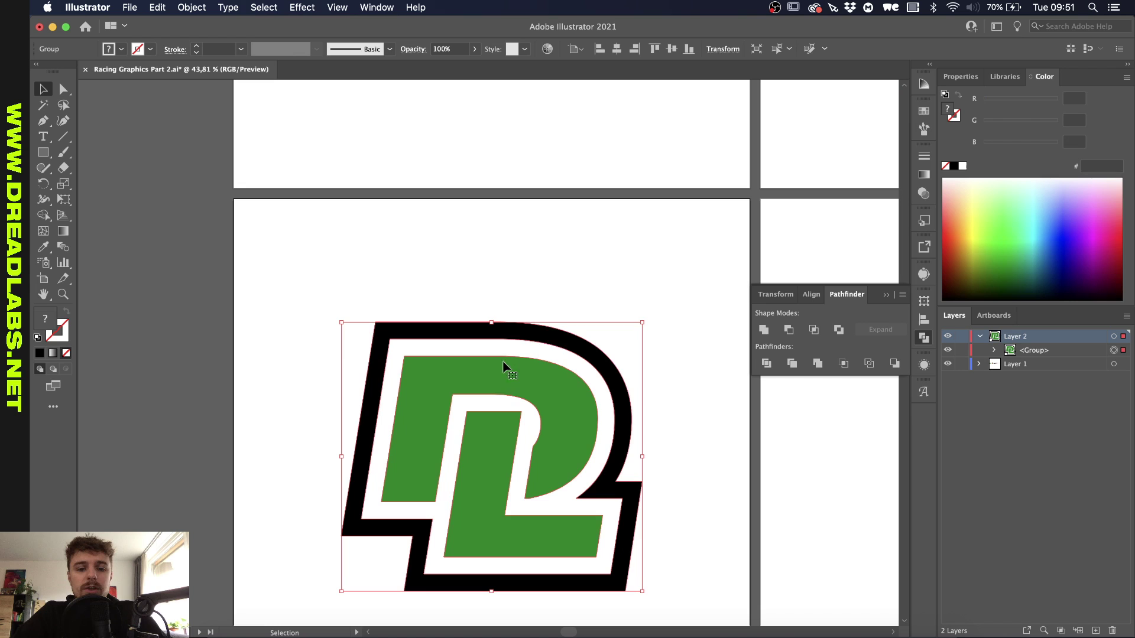
left_click_drag(496, 334, 494, 356)
left_click(498, 318)
scroll(498, 318, "down", 3)
scroll(498, 318, "up", 2)
scroll(499, 318, "right", 5)
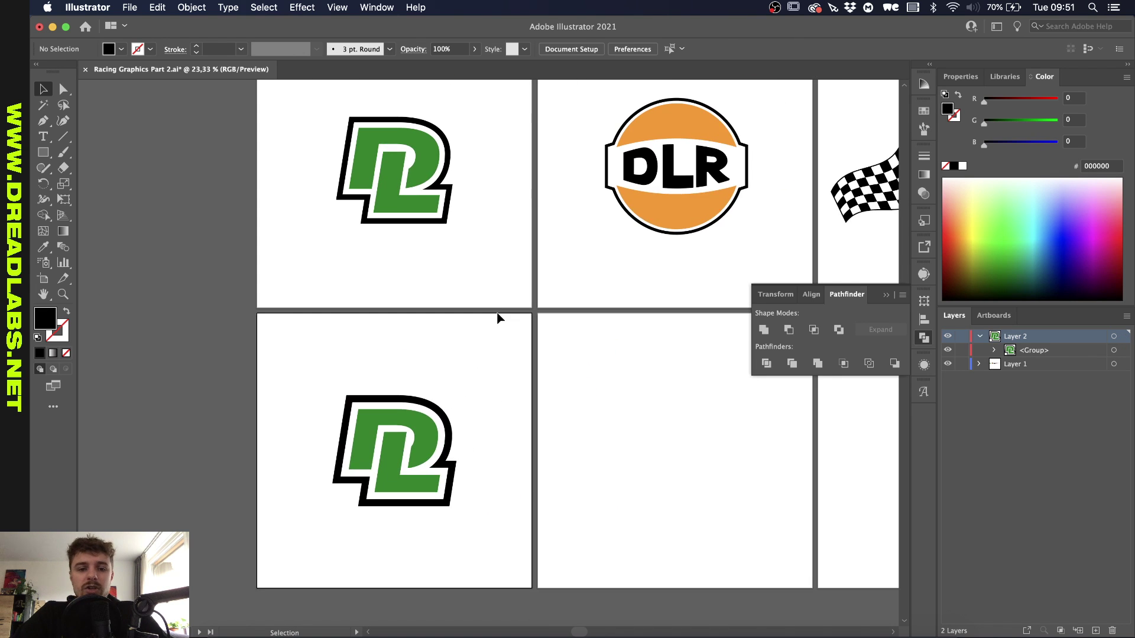
scroll(499, 317, "up", 2)
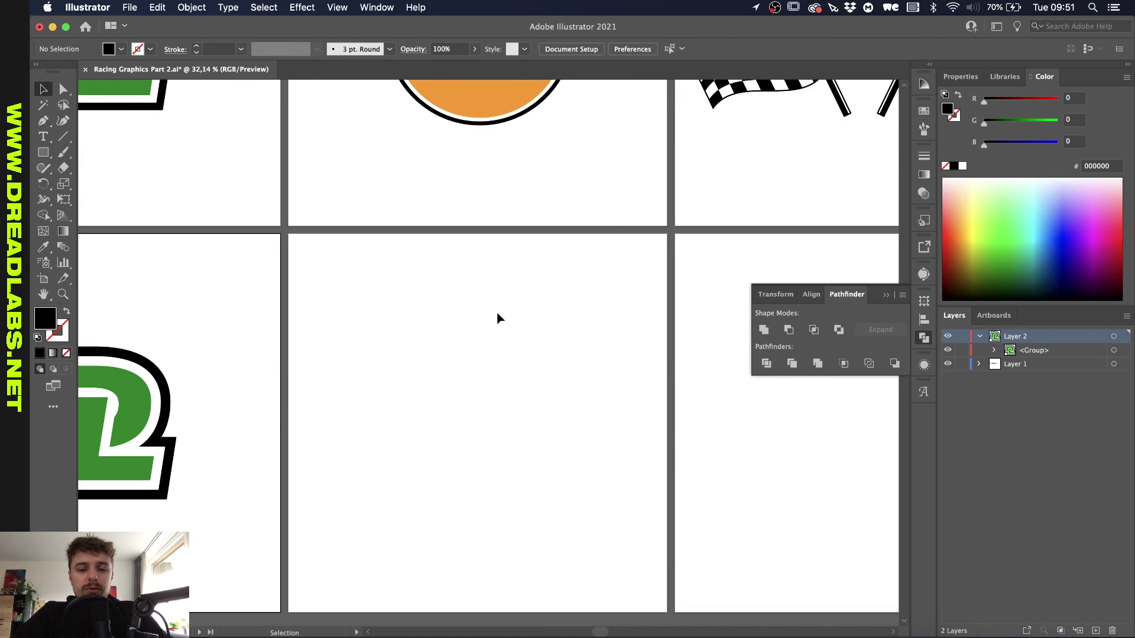
- Add the text DLR on the empty artboard below the orange logo and scale it up to about 112 pt
key("t")
left_click(462, 389)
type("DLR")
key("Escape")
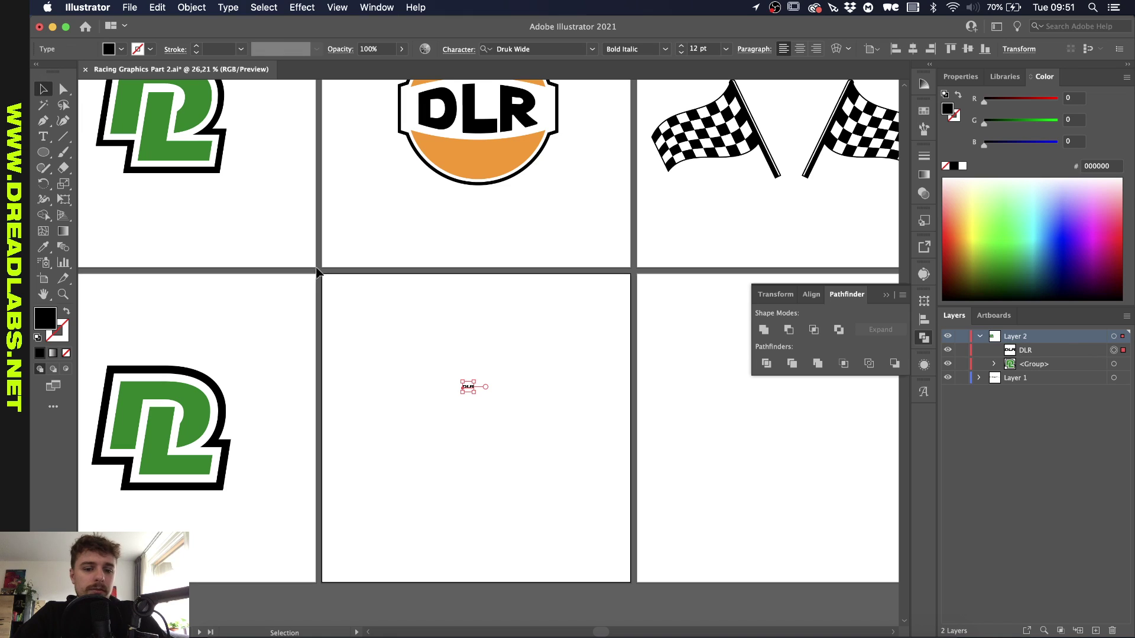
left_click_drag(461, 383, 417, 367)
- Change the DLR text's font to Adrianna Extended ExtraBold
left_click(532, 49)
type("adrianna")
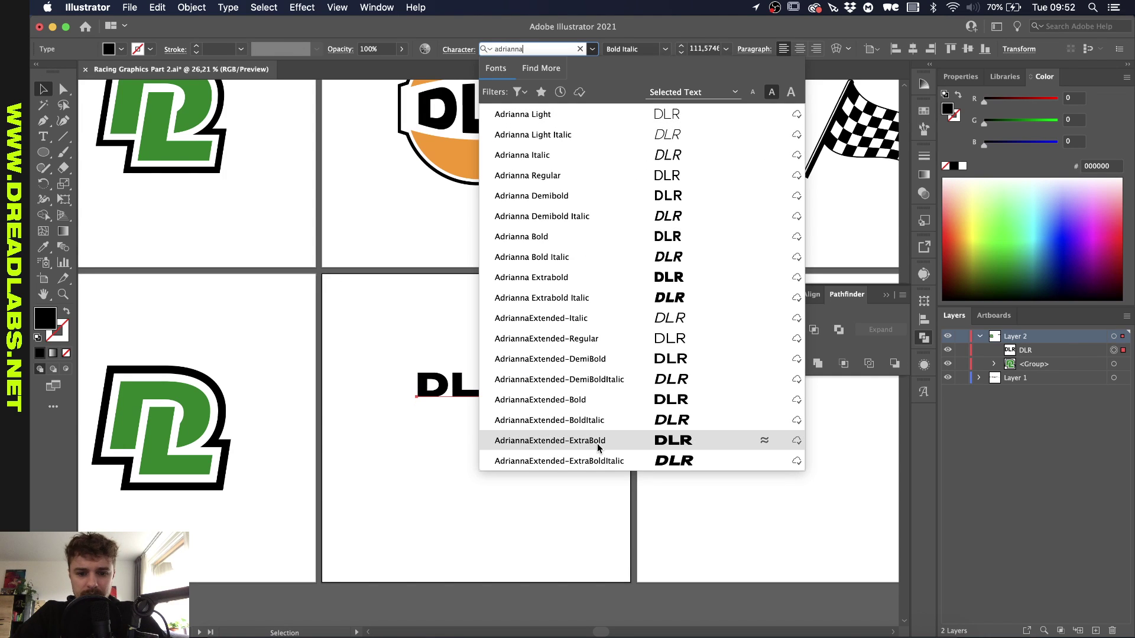
left_click(598, 442)
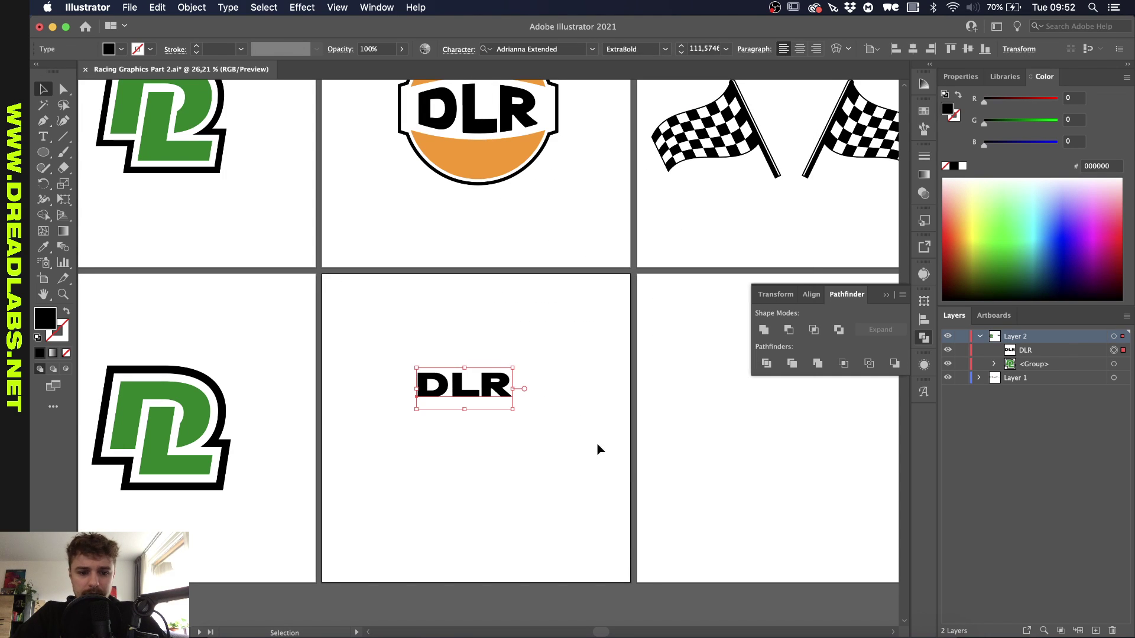
- Convert the DLR text to outlines and center it horizontally and vertically on its artboard
right_click(477, 387)
left_click(523, 466)
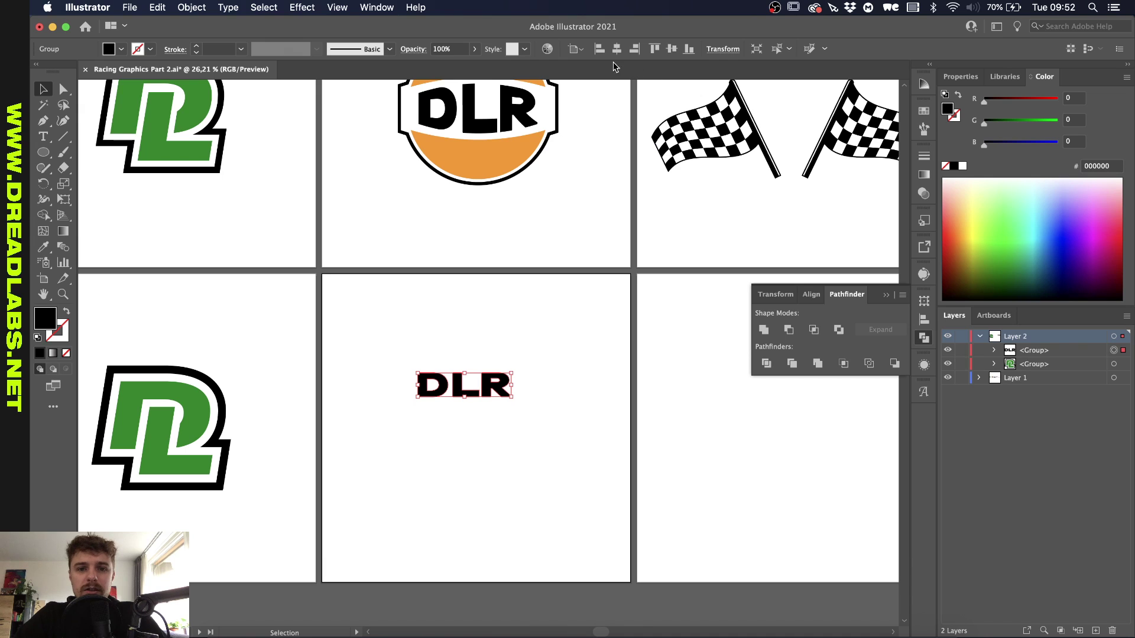
left_click(617, 50)
left_click(672, 49)
scroll(472, 435, "up", 4)
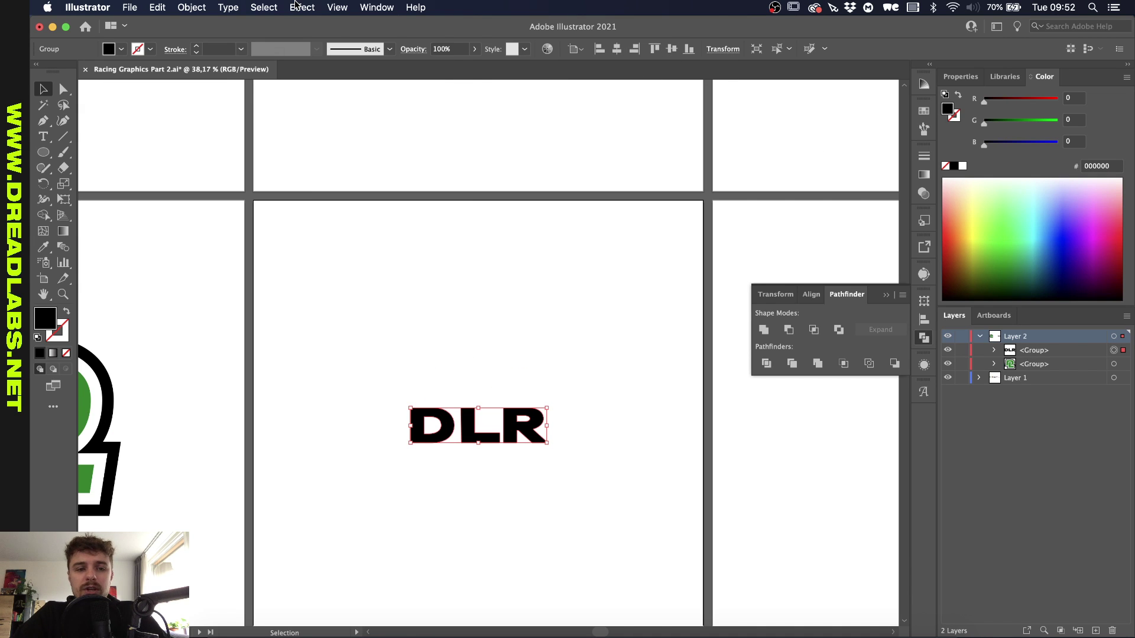
- Apply a horizontal Bulge warp with 10% bend to the DLR letters and deselect them
left_click(299, 7)
mouse_move(337, 201)
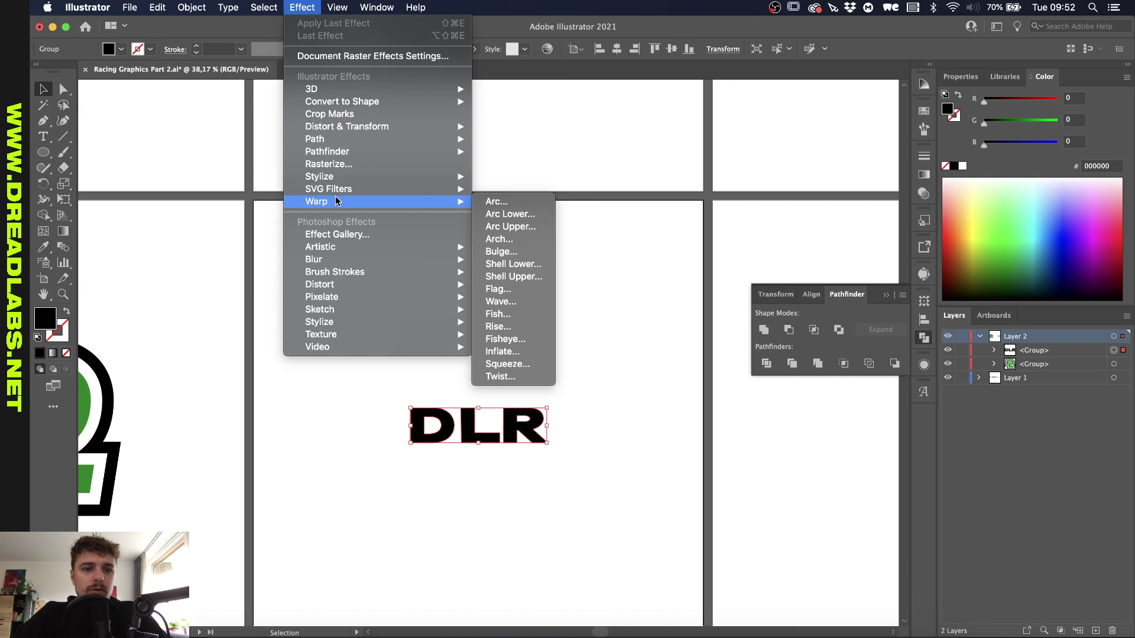
left_click(512, 253)
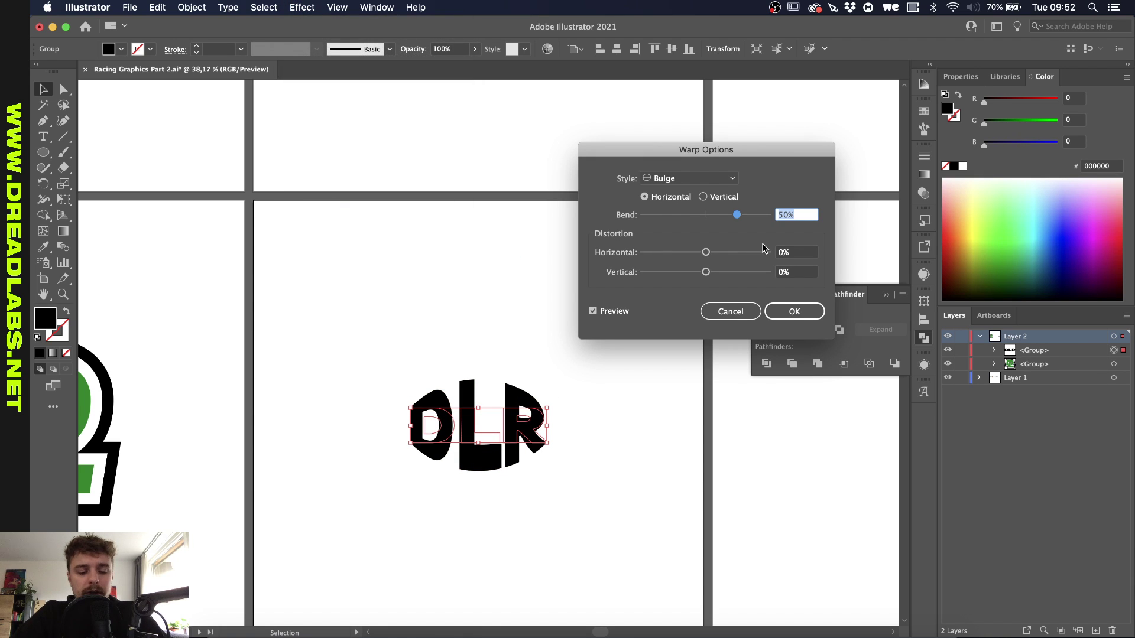
type("10")
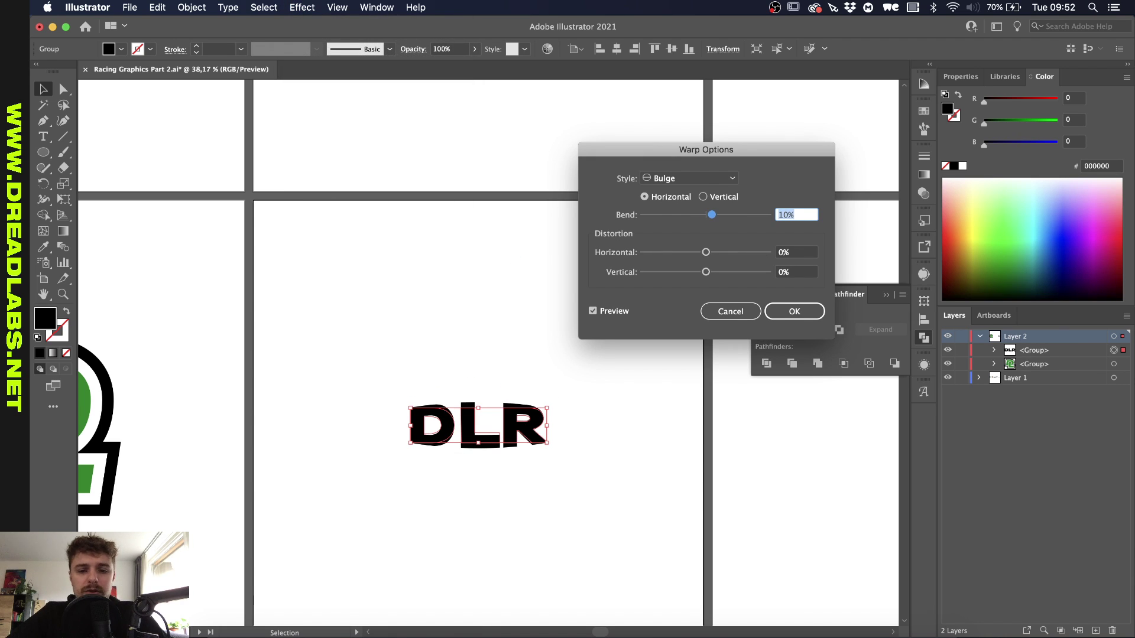
key("Return")
left_click(435, 374)
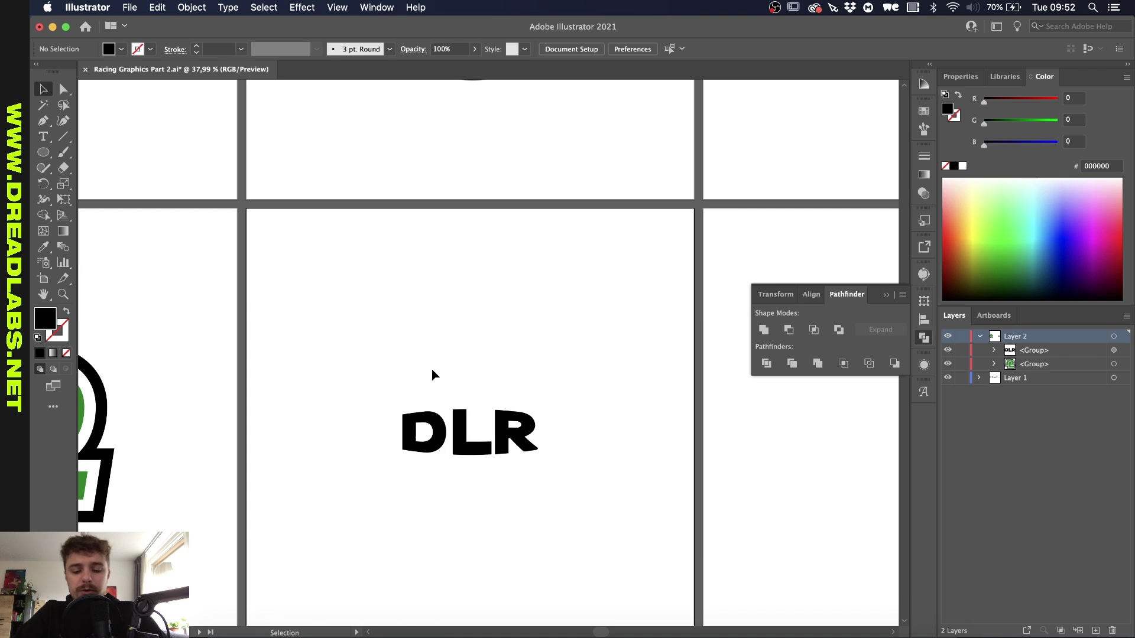
- Frame the DLR letters with an unfilled, black-stroked rectangle about 421 × 136 px, centered on the artboard
key("m")
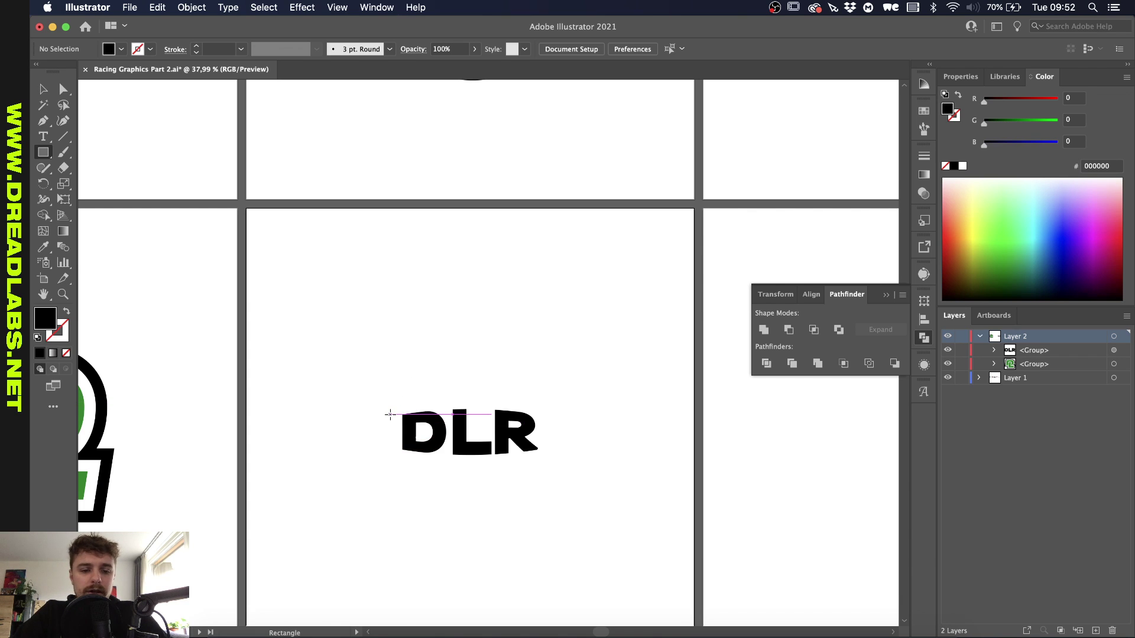
mouse_move(390, 415)
left_mouse_down()
mouse_move(580, 441)
mouse_move(551, 450)
left_mouse_up()
key("shift+x")
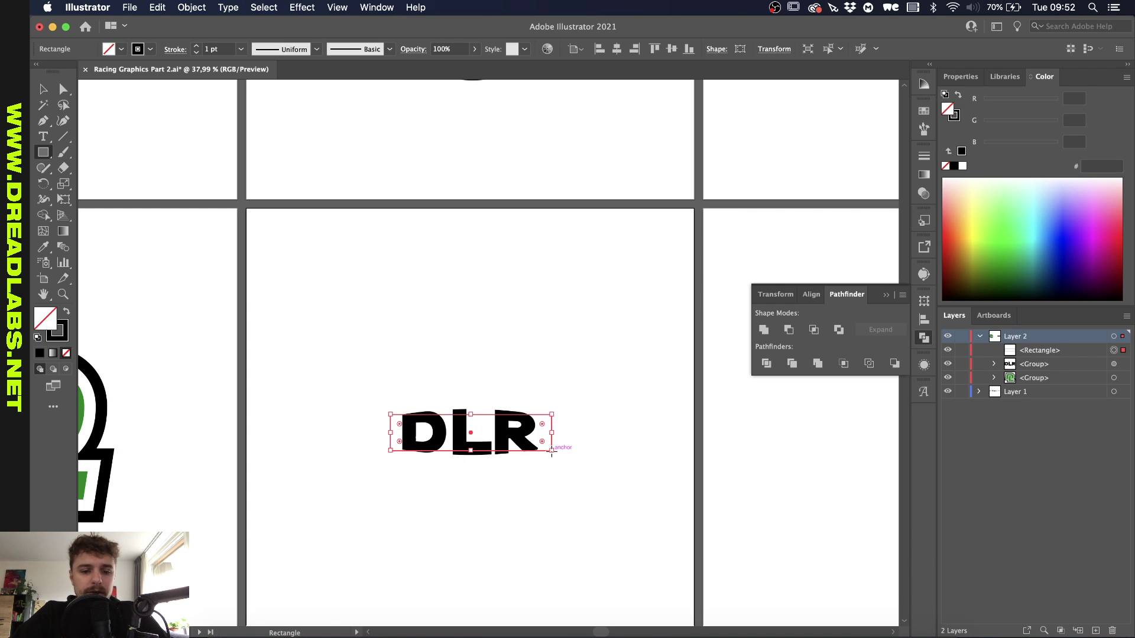
key("v")
left_click(617, 49)
left_click(672, 49)
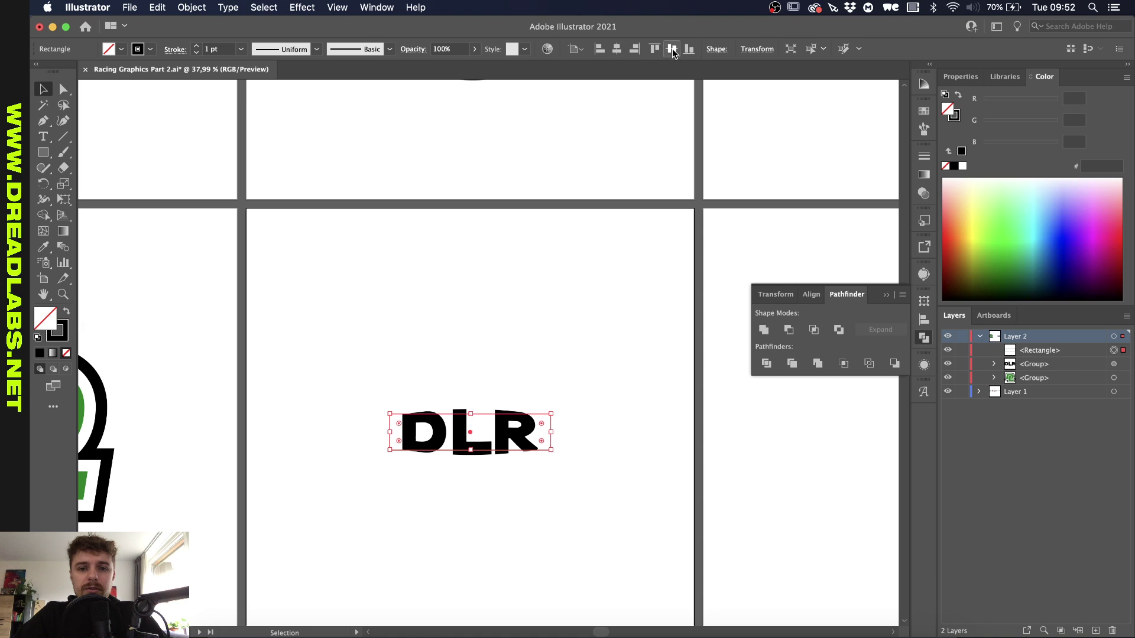
left_click_drag(551, 413, 565, 402)
left_click(574, 385)
- Draw an unfilled circle around the DLR letters, slightly narrower than the rectangle and centered on it
key("l")
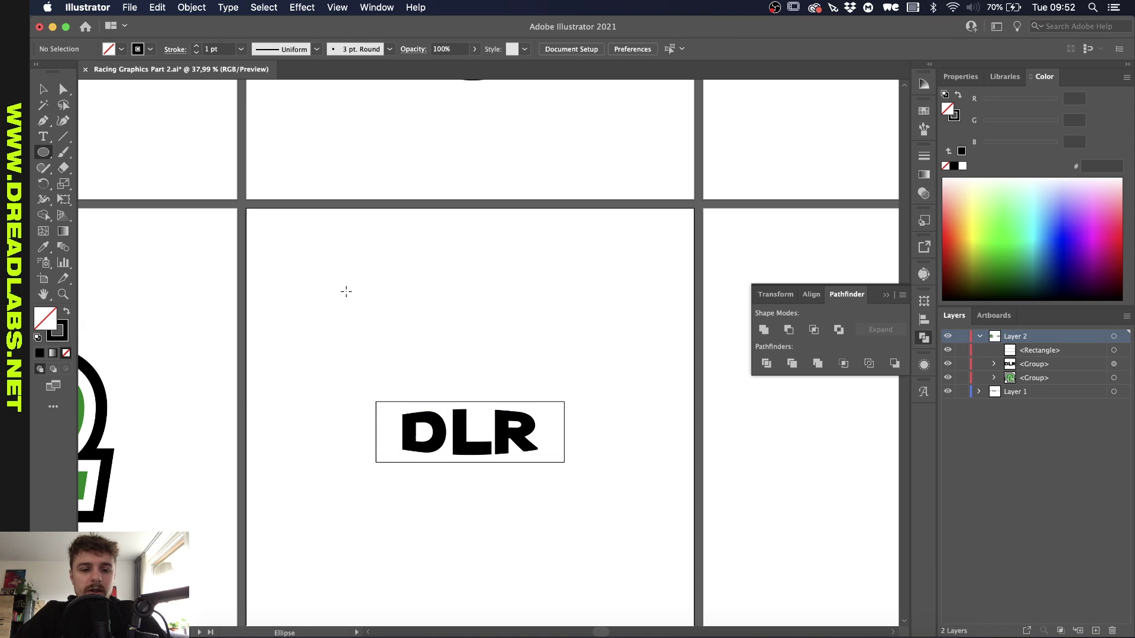
left_click_drag(346, 290, 536, 487)
key("v")
key("super+alt+0")
scroll(528, 314, "up", 3)
- Apply the same horizontal Bulge warp with 10% bend to the rectangle around the letters and deselect it
left_click(532, 436)
scroll(517, 458, "up", 3)
left_click(550, 464)
scroll(527, 305, "down", 2)
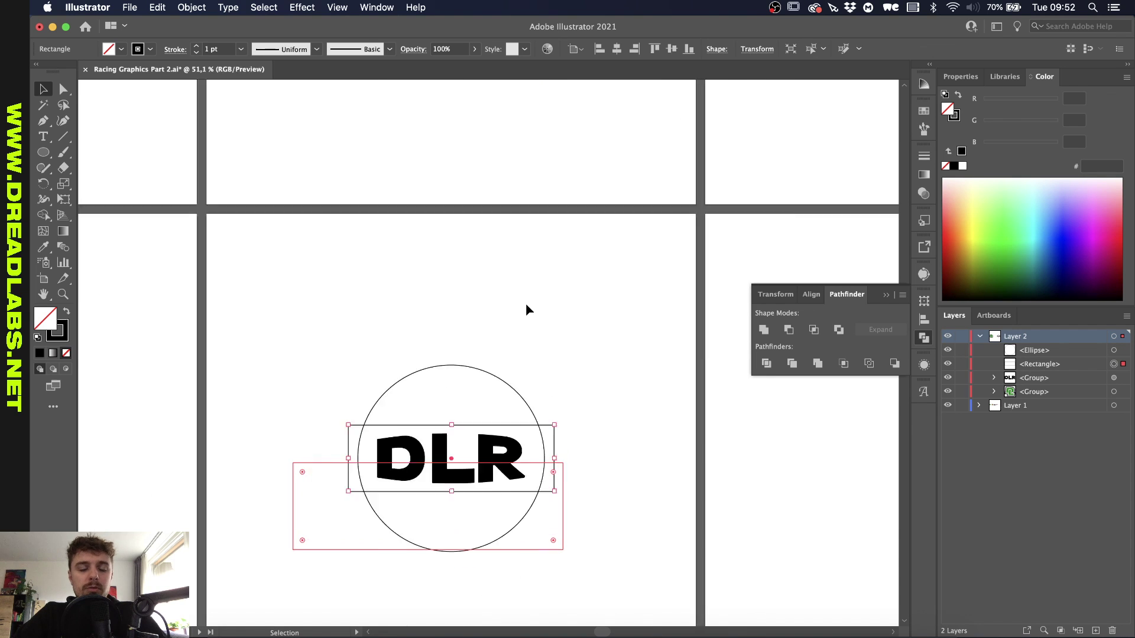
scroll(529, 311, "down", 3)
scroll(529, 310, "up", 1)
scroll(482, 447, "up", 3)
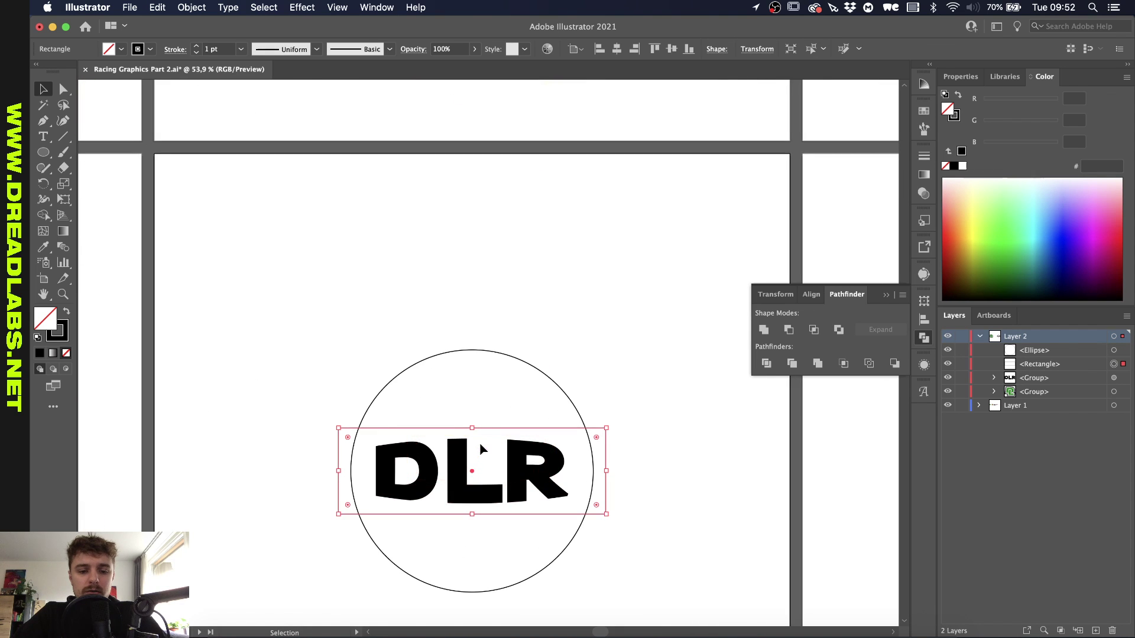
left_click(303, 7)
mouse_move(351, 201)
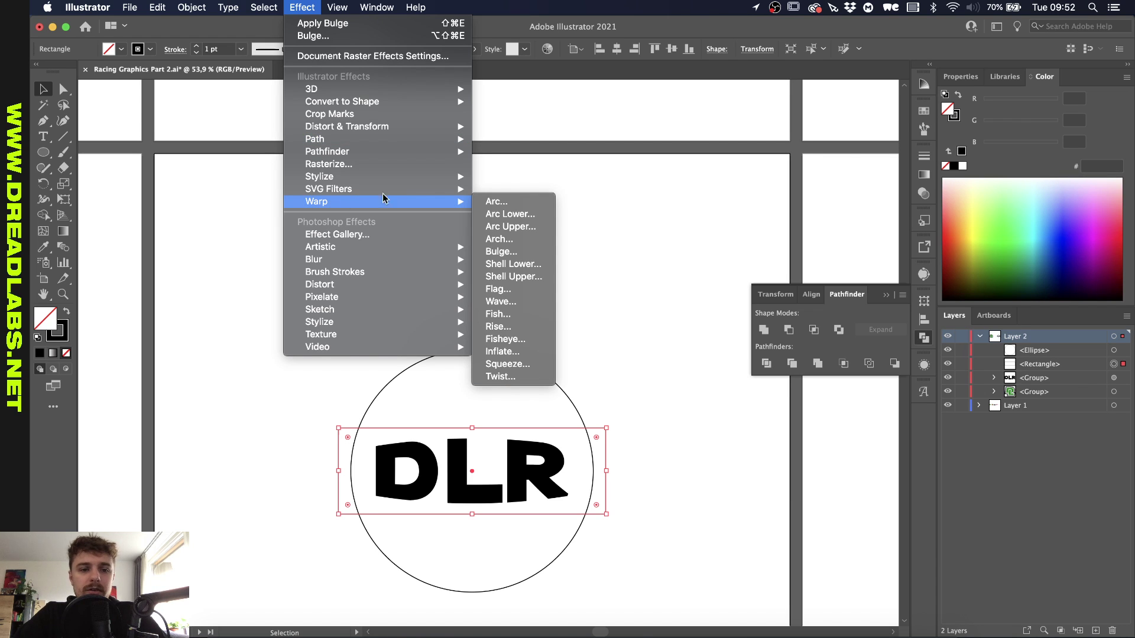
left_click(527, 253)
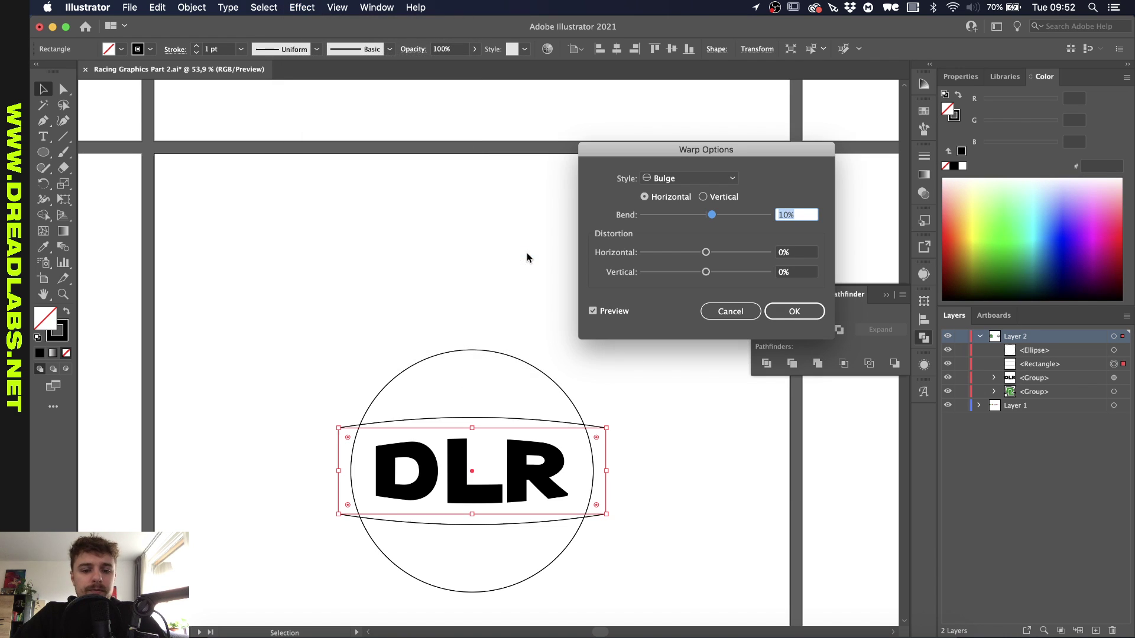
left_click(794, 311)
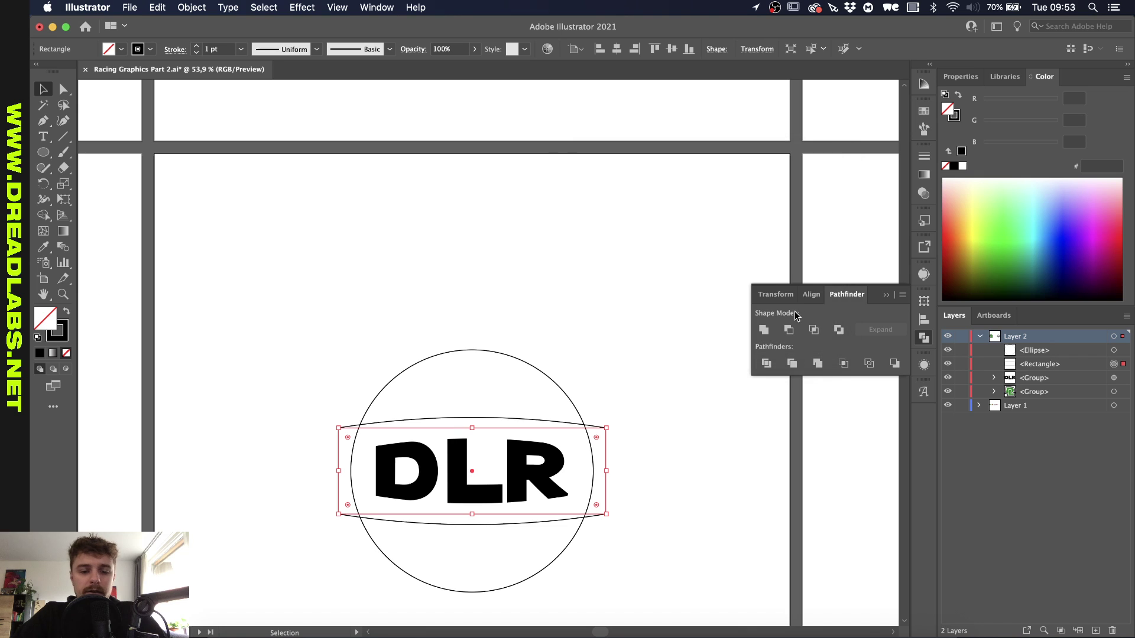
scroll(430, 442, "down", 5)
scroll(408, 414, "up", 5)
left_click(451, 426)
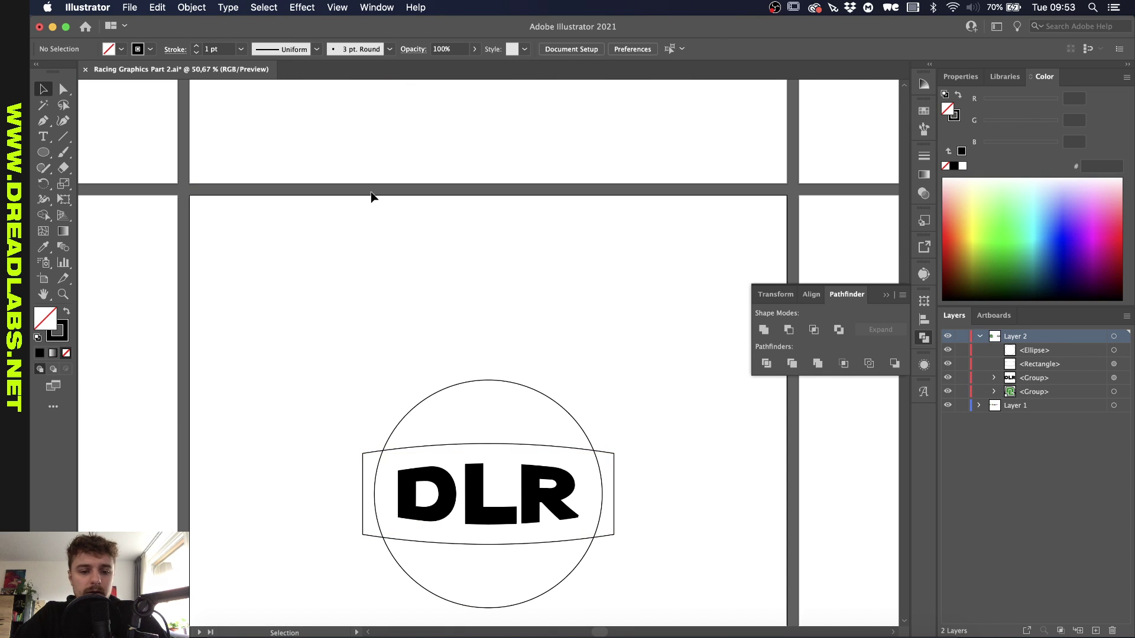
- Check the bulged rectangle in outline view, then expand its appearance into an editable path
left_click(361, 464)
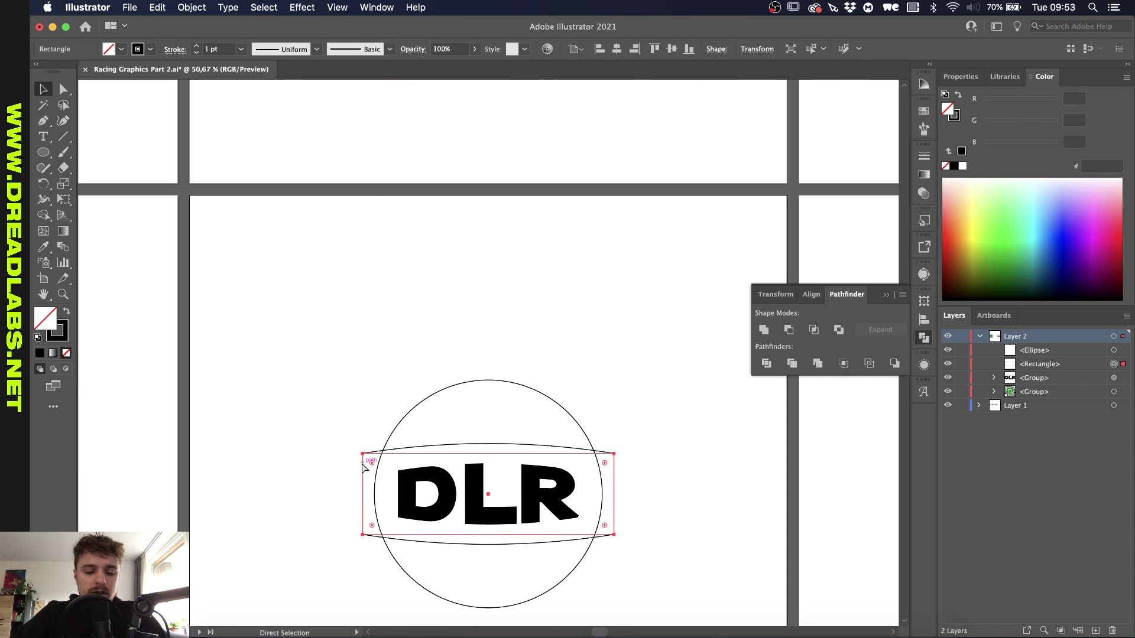
key("super+y")
left_click(299, 368)
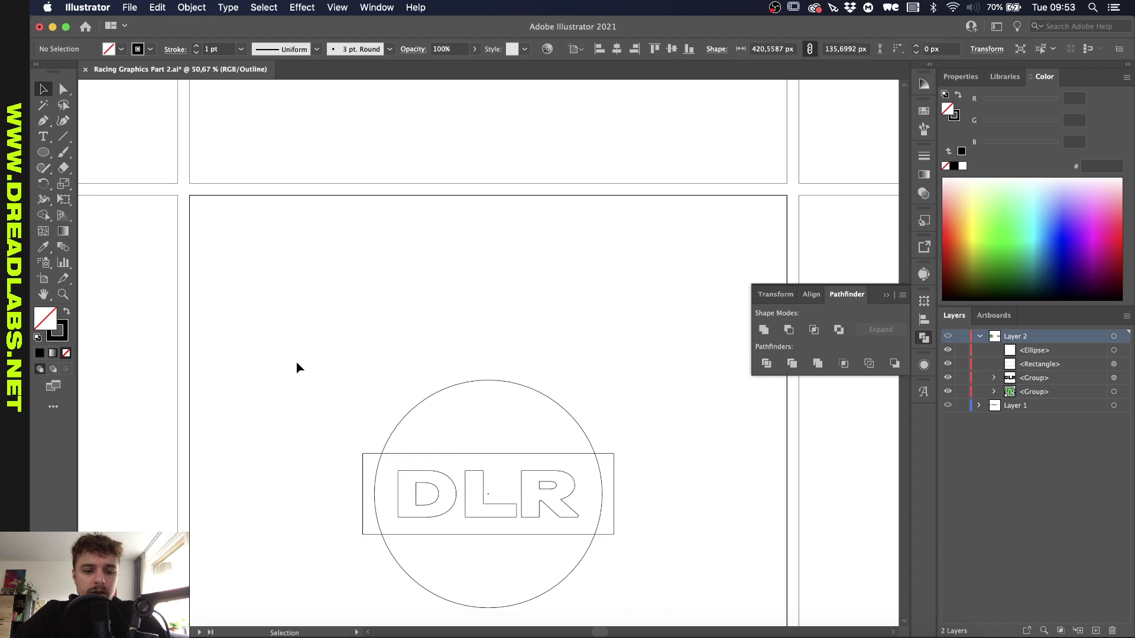
key("super+y")
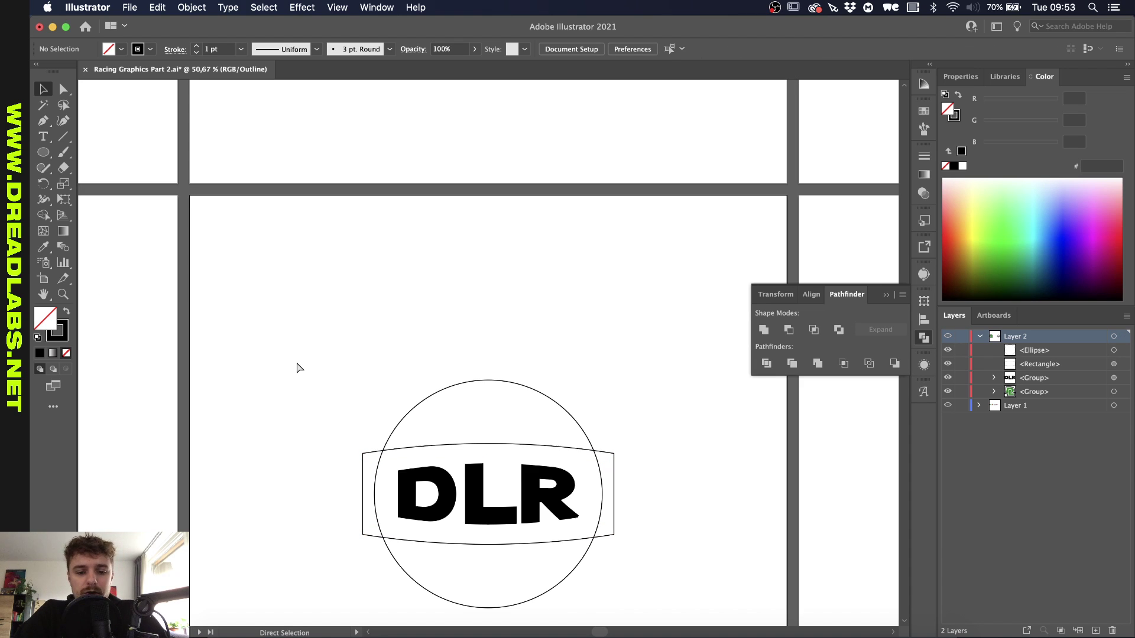
left_click(370, 457)
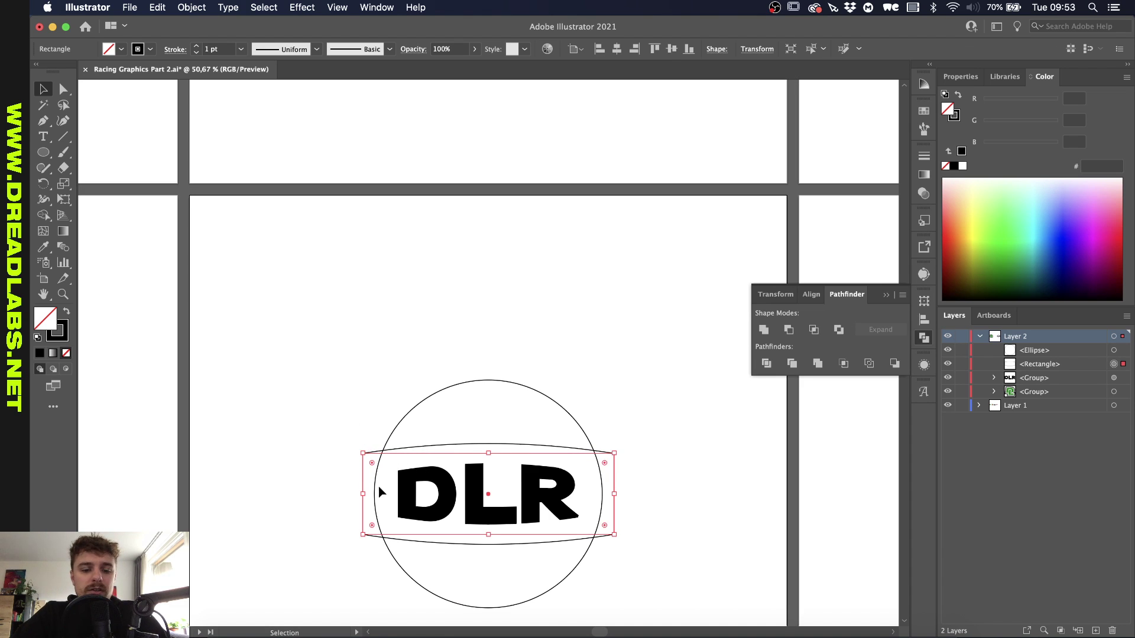
left_click(192, 7)
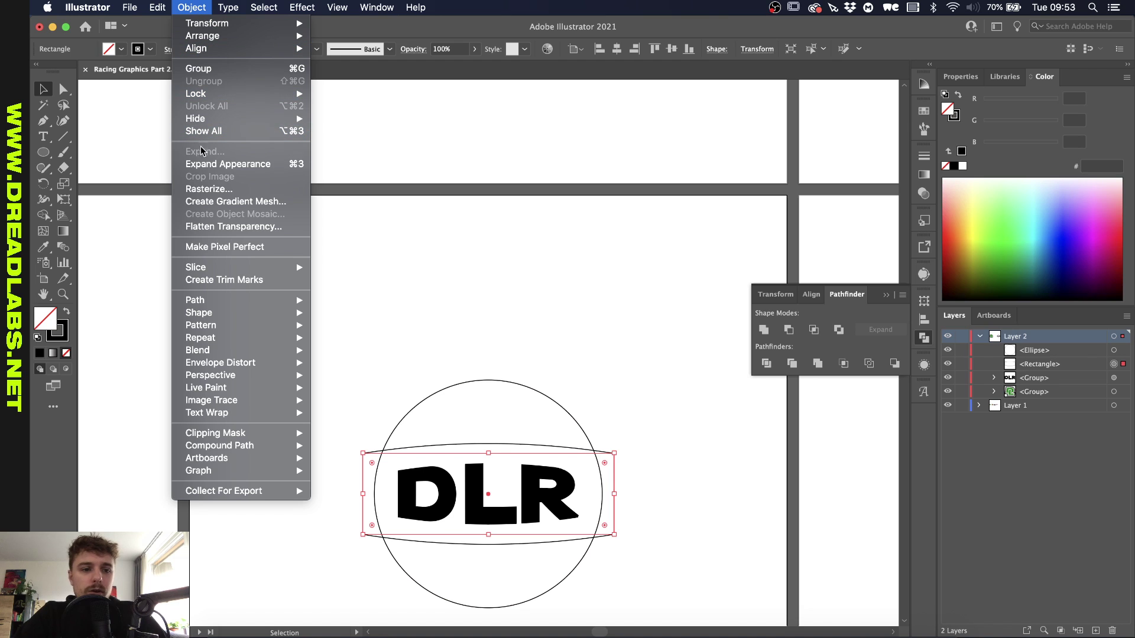
left_click(201, 166)
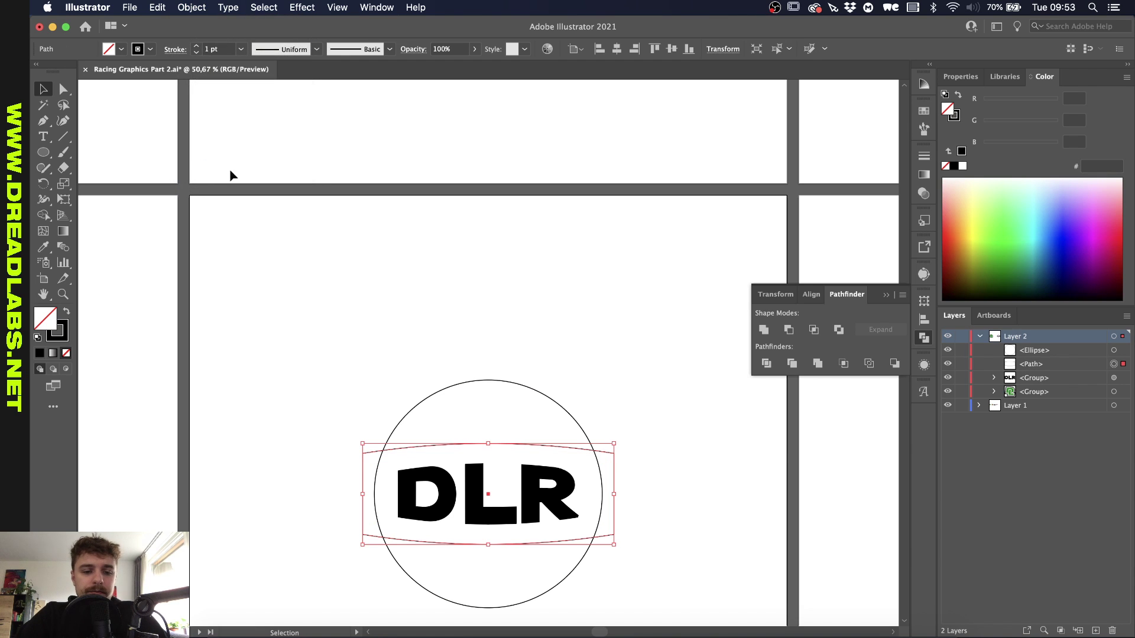
- Expand the appearance of the warped DLR letters and check their real contours in outline view
left_click(450, 491)
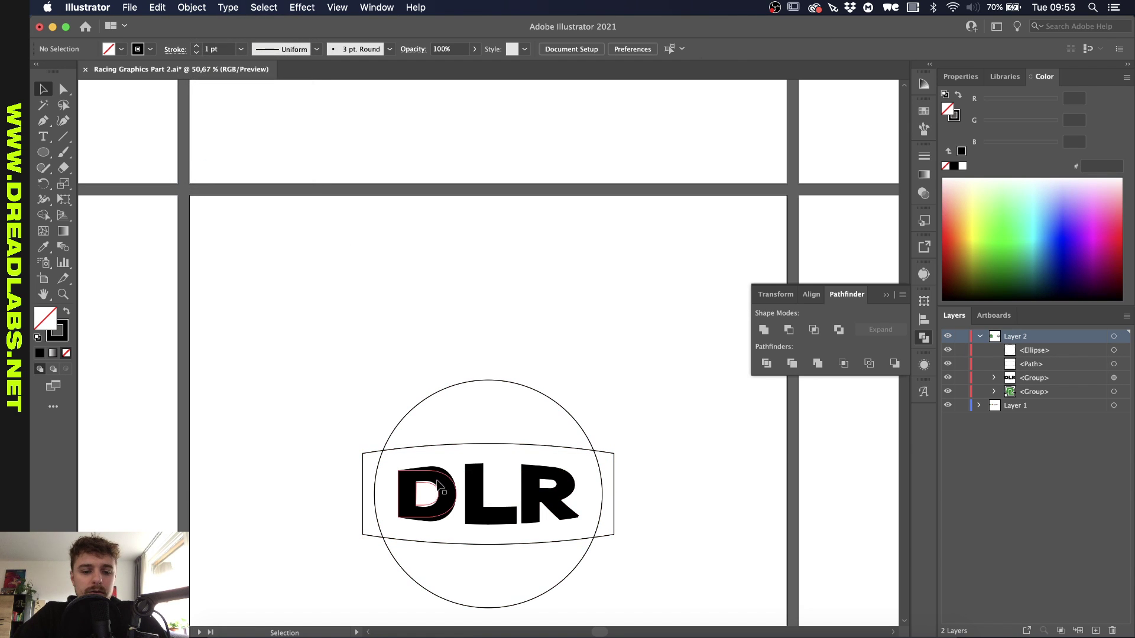
left_click(193, 7)
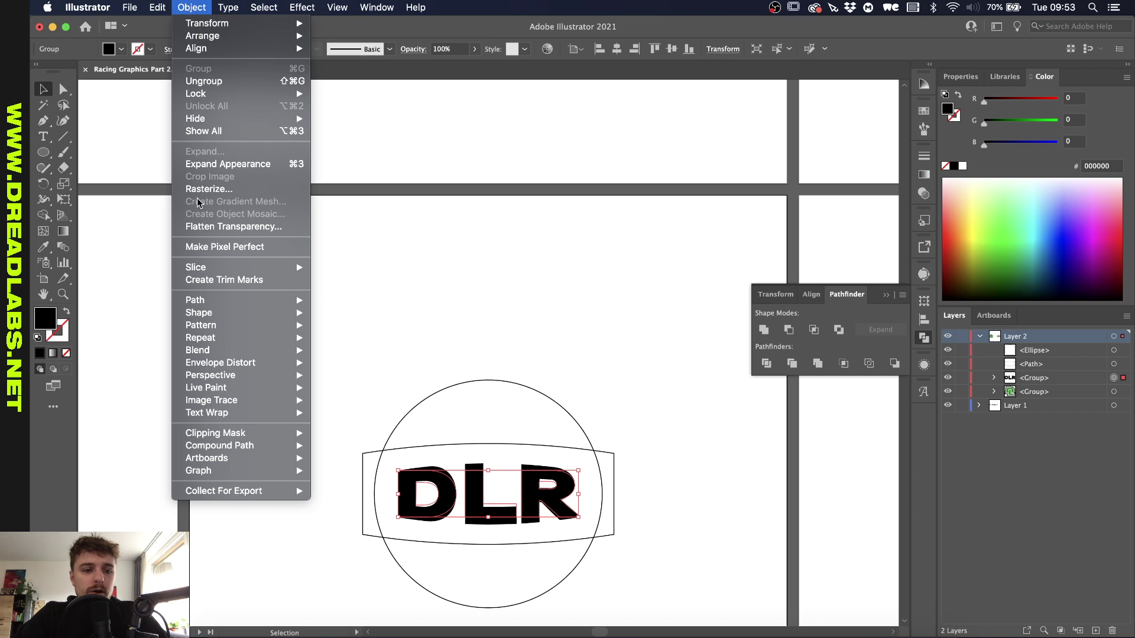
left_click(210, 165)
left_click(336, 284)
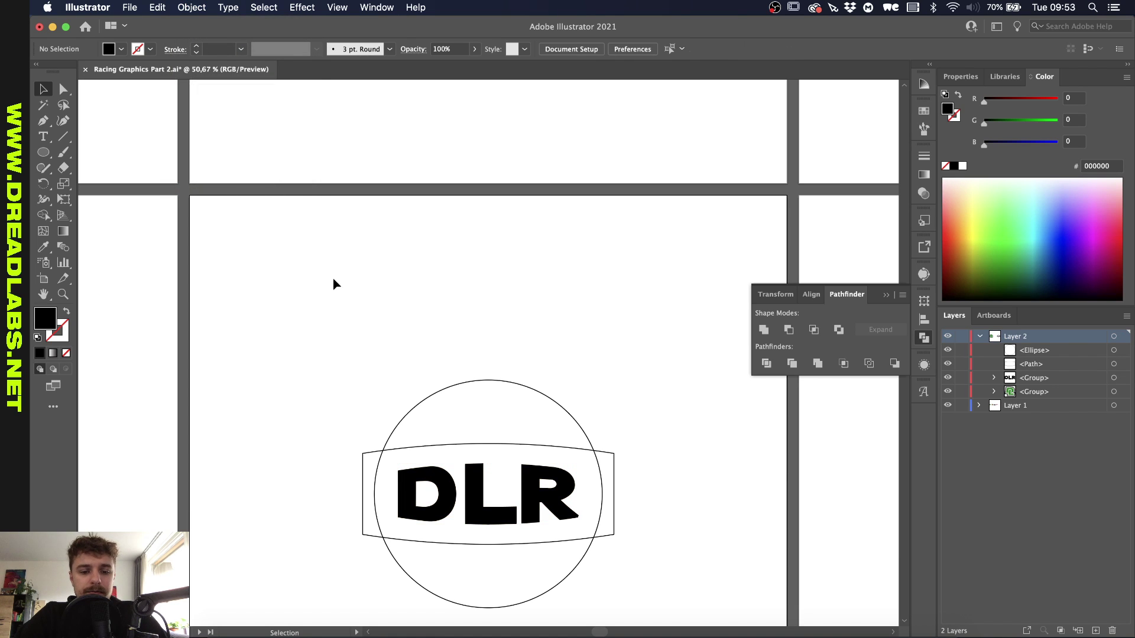
key("super+y")
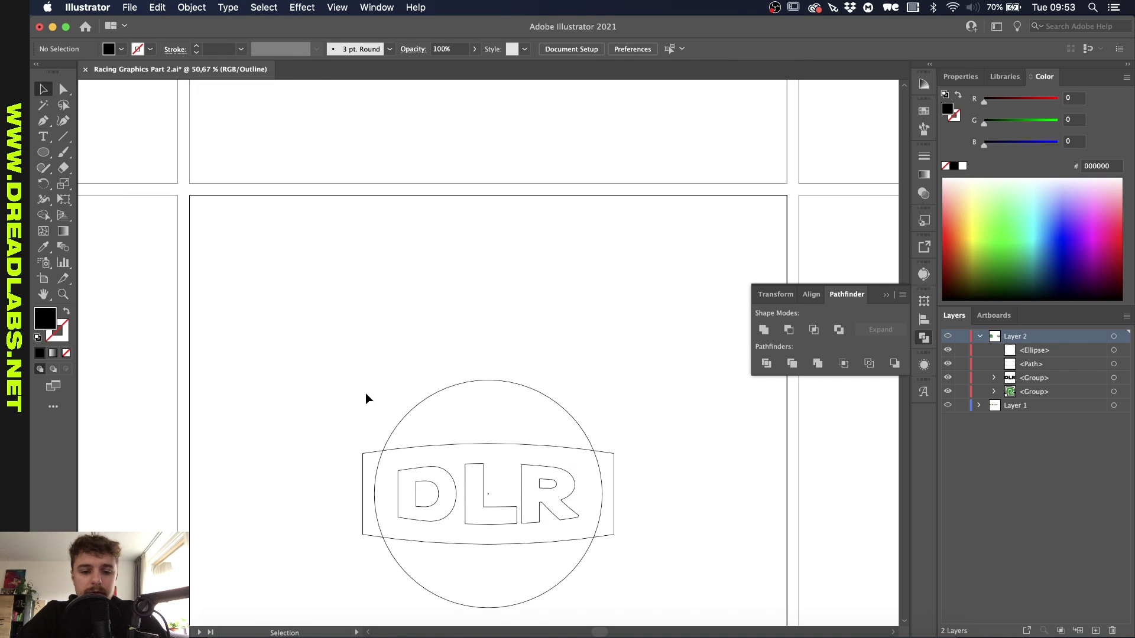
key("super+y")
scroll(365, 393, "down", 8)
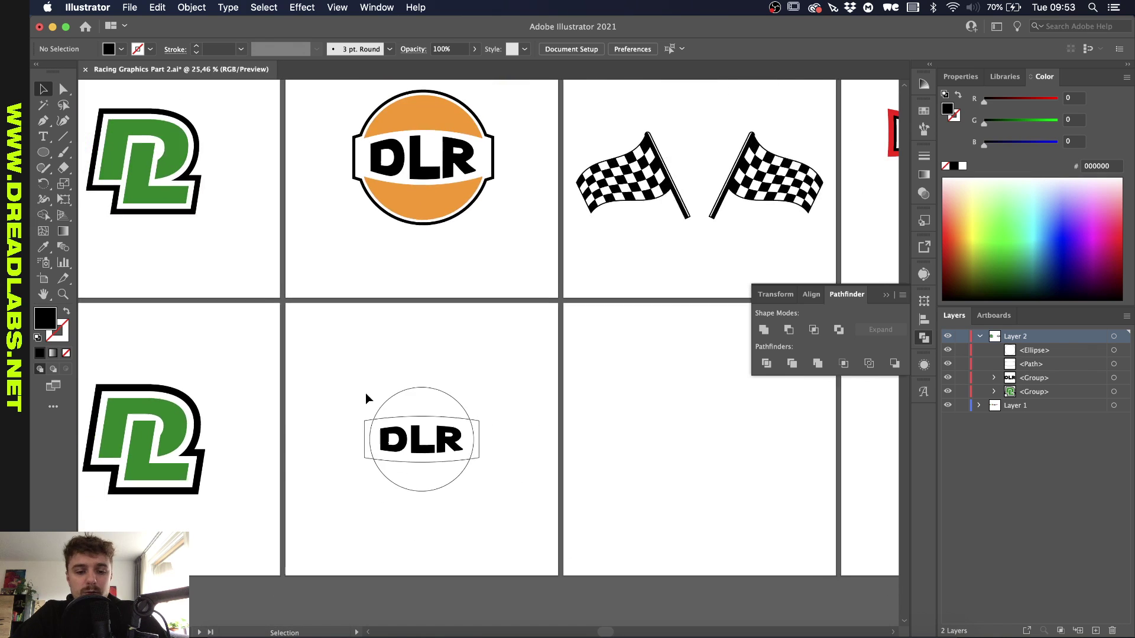
scroll(366, 392, "up", 3)
- Copy the bulged banner path and the circle, paste them in front, and move the duplicates up and right, away from the letters
left_click(368, 446)
scroll(373, 487, "up", 8)
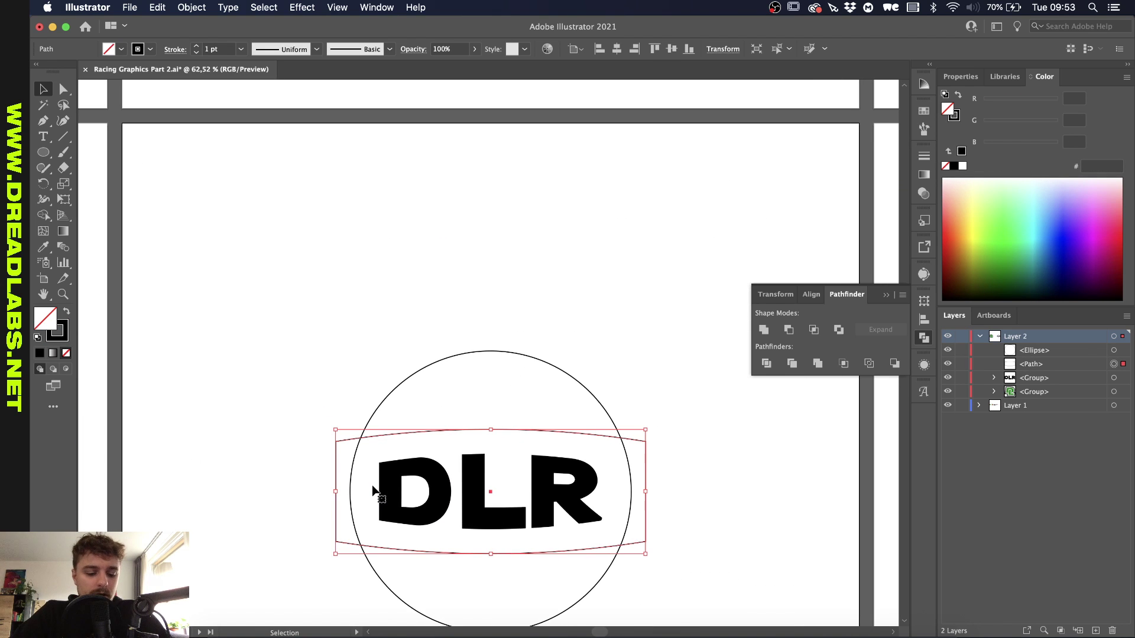
left_click(388, 395, "shift")
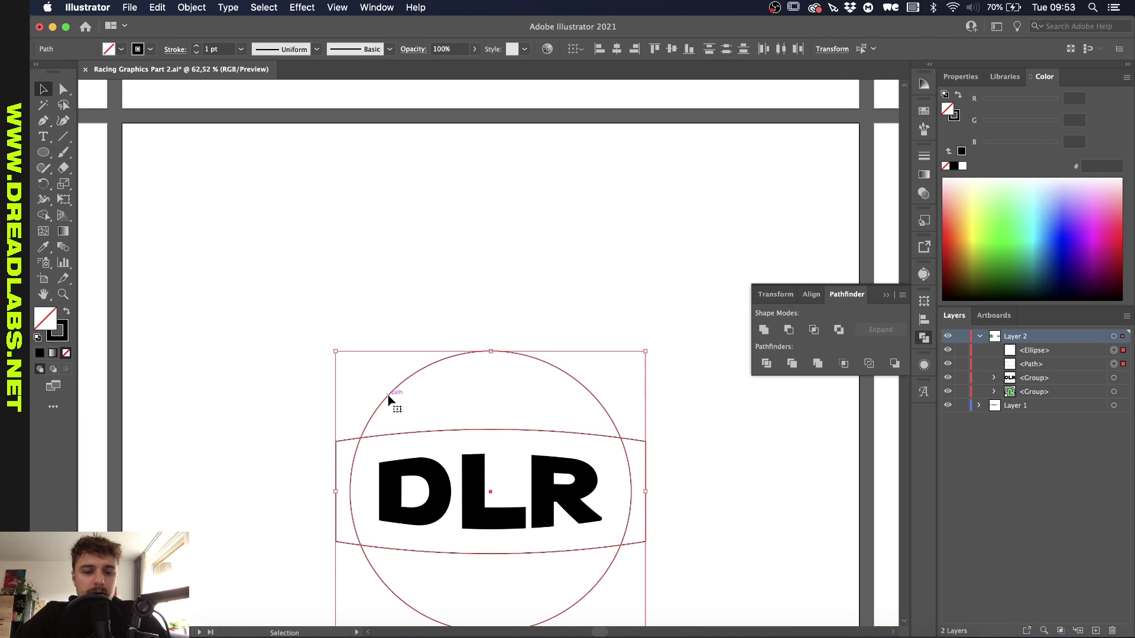
left_click(326, 347)
left_click_drag(299, 407, 367, 451)
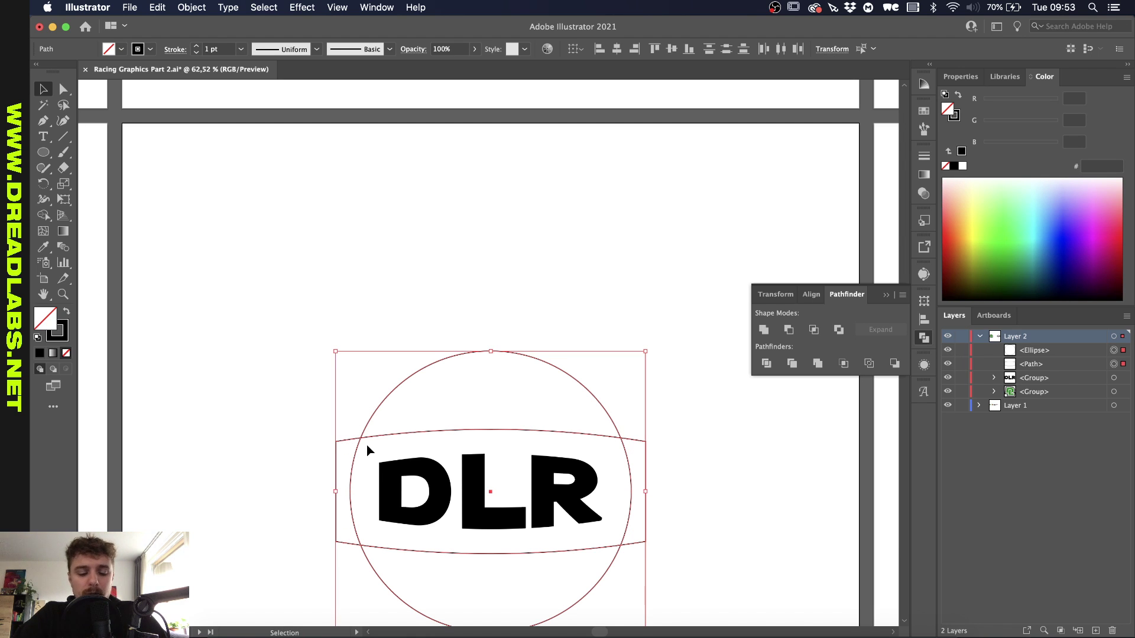
key("a")
key("super+c")
key("super+f")
key("v")
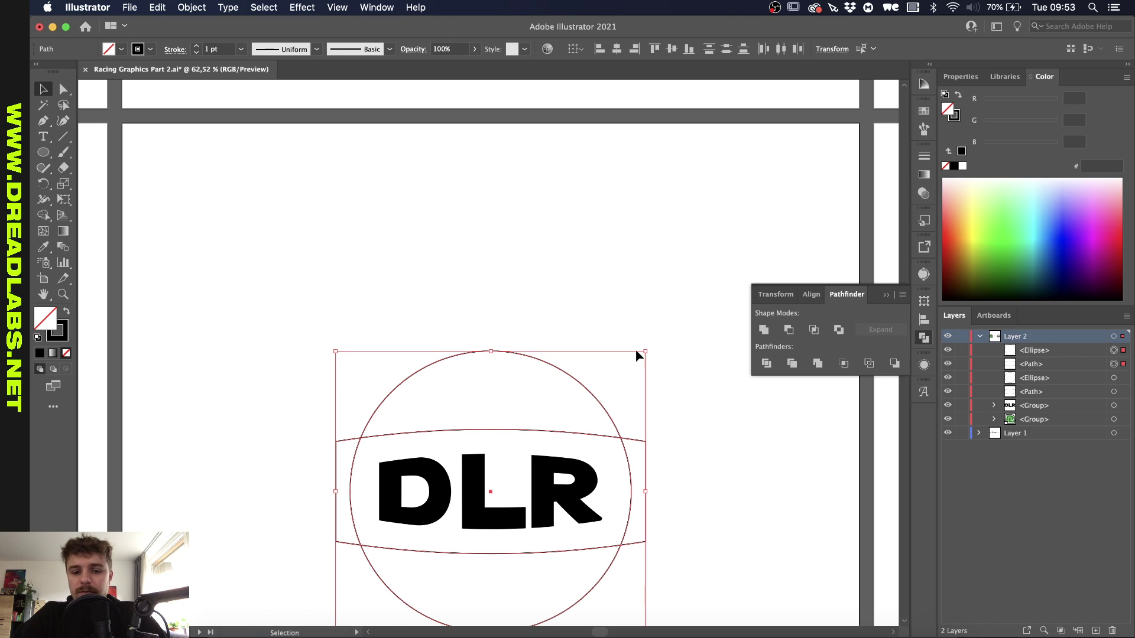
left_click_drag(543, 368, 618, 219)
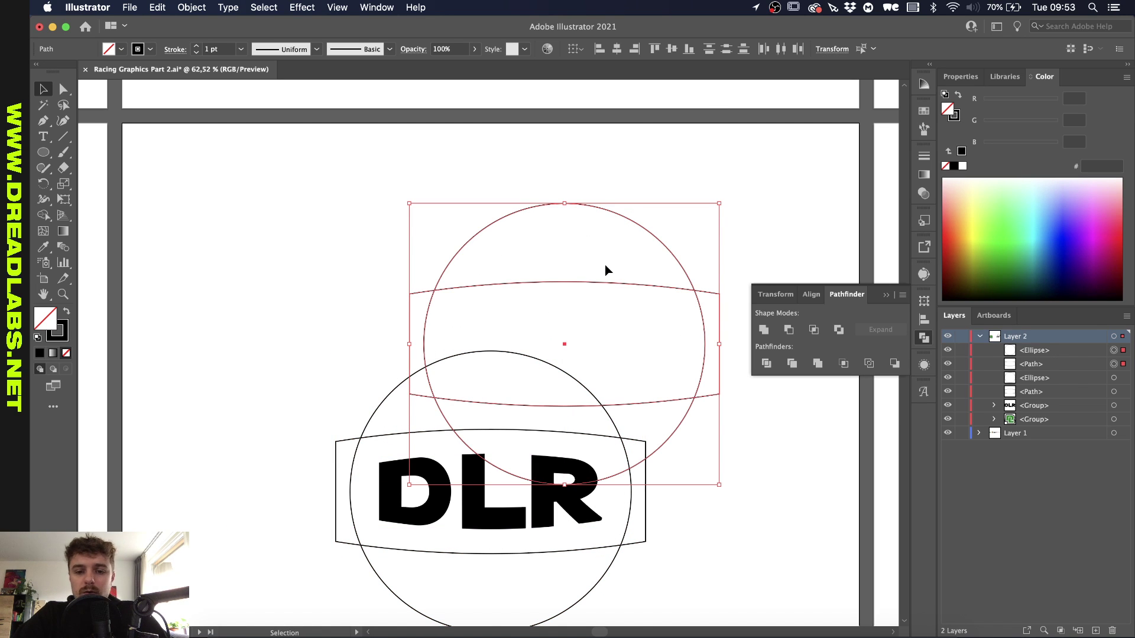
- Undo the last move of the duplicated circle and banner, and unite the two copies into one silhouette
key("super+z")
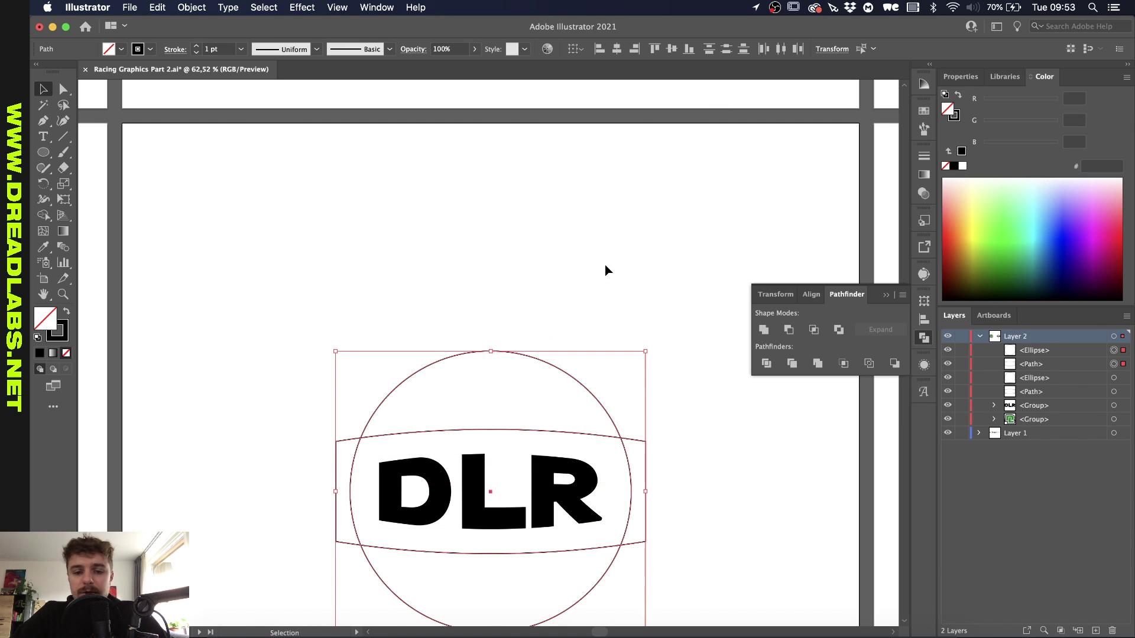
left_click(763, 330)
scroll(669, 427, "up", 1)
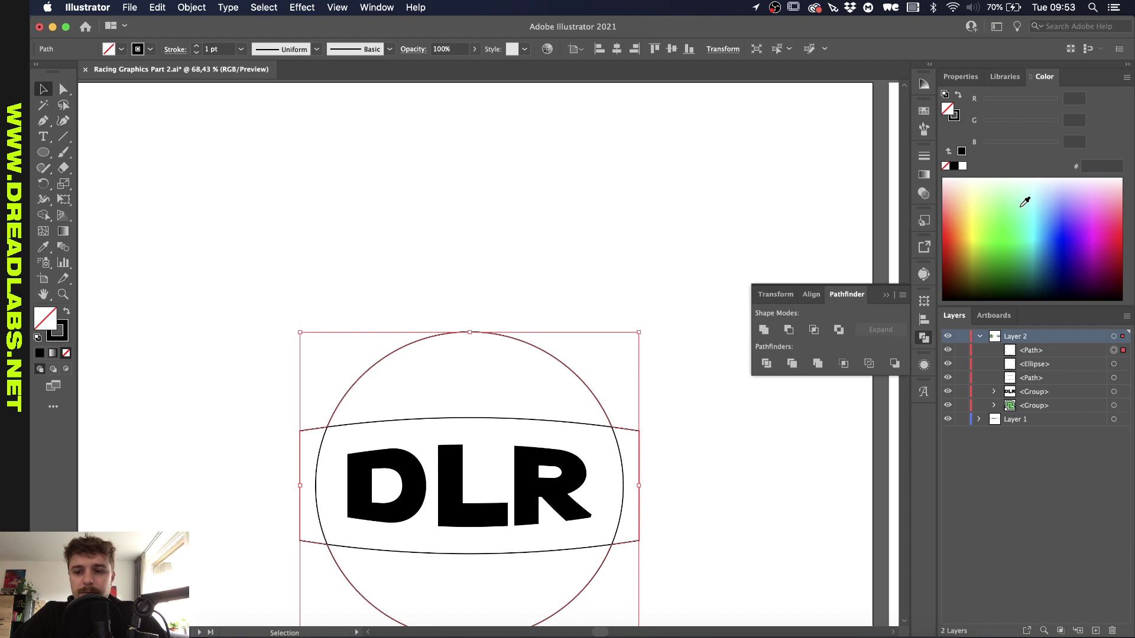
- Fill the united circle-and-banner silhouette with bright green (23ff51)
key("x")
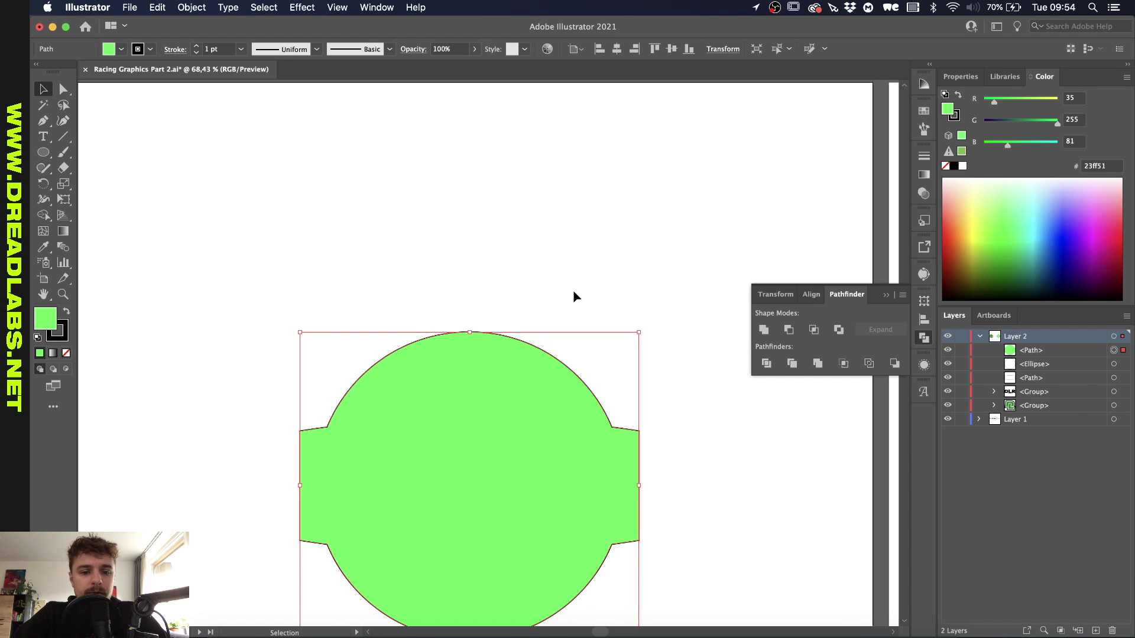
scroll(573, 296, "down", 3)
scroll(574, 296, "up", 2)
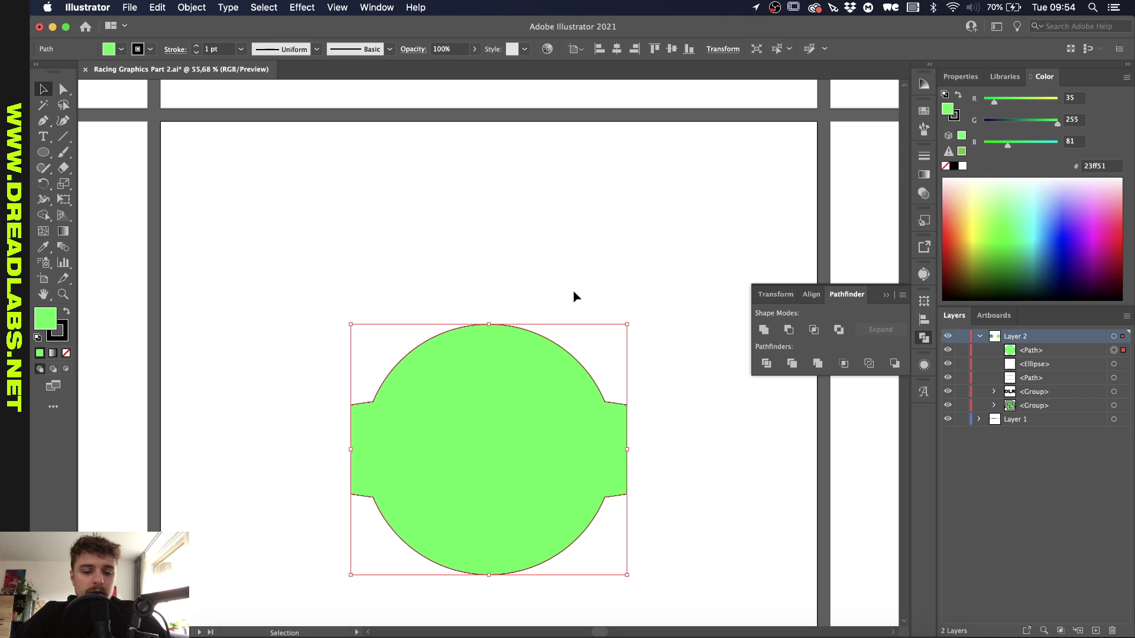
scroll(574, 296, "down", 1)
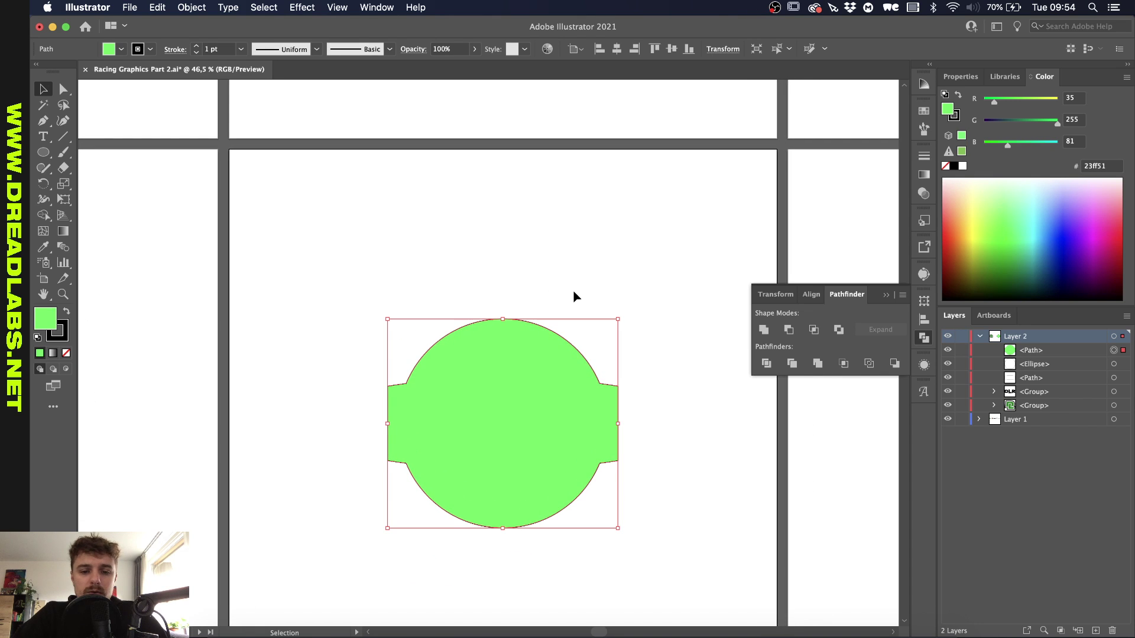
scroll(573, 296, "up", 3)
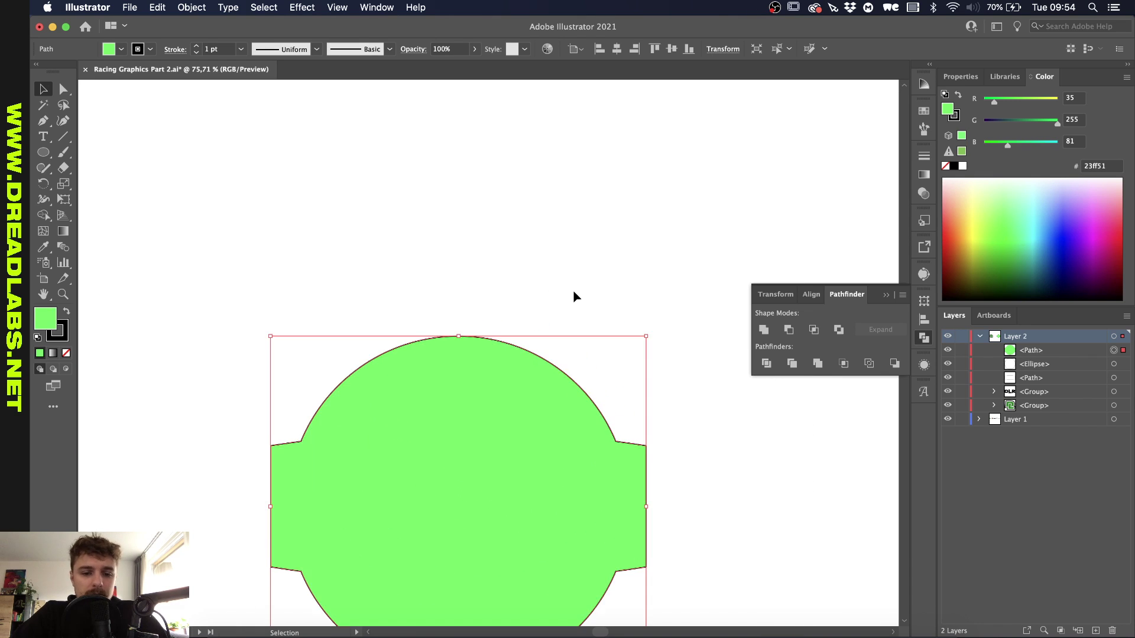
scroll(574, 297, "down", 2)
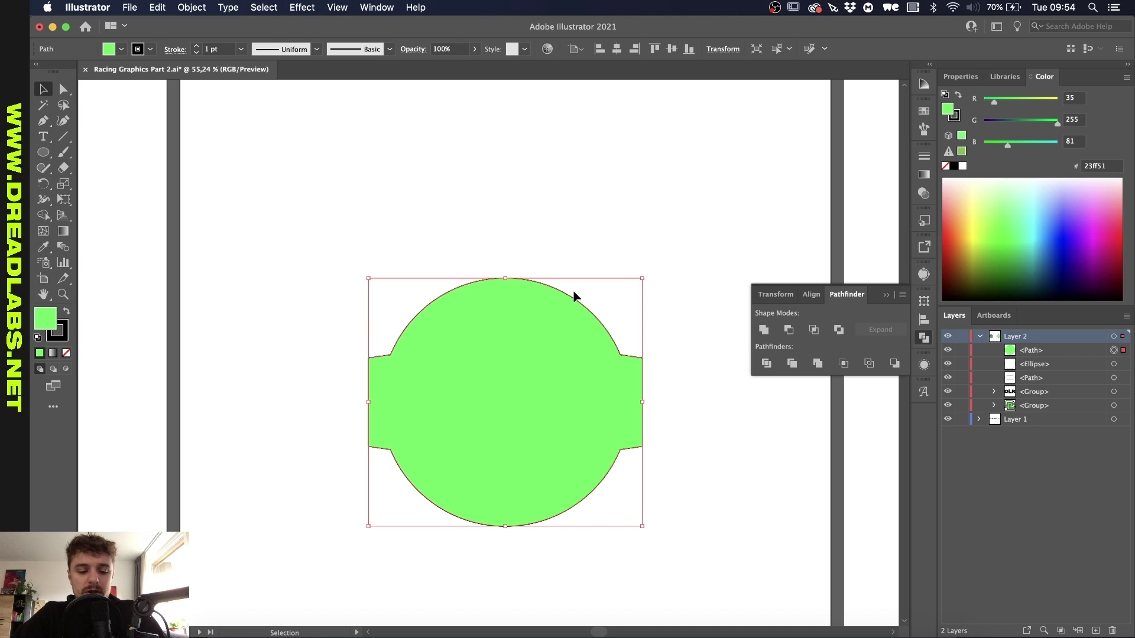
- Offset the silhouette's path outward by 15 px with miter joins and delete the original inner shape
key("super+shift+o")
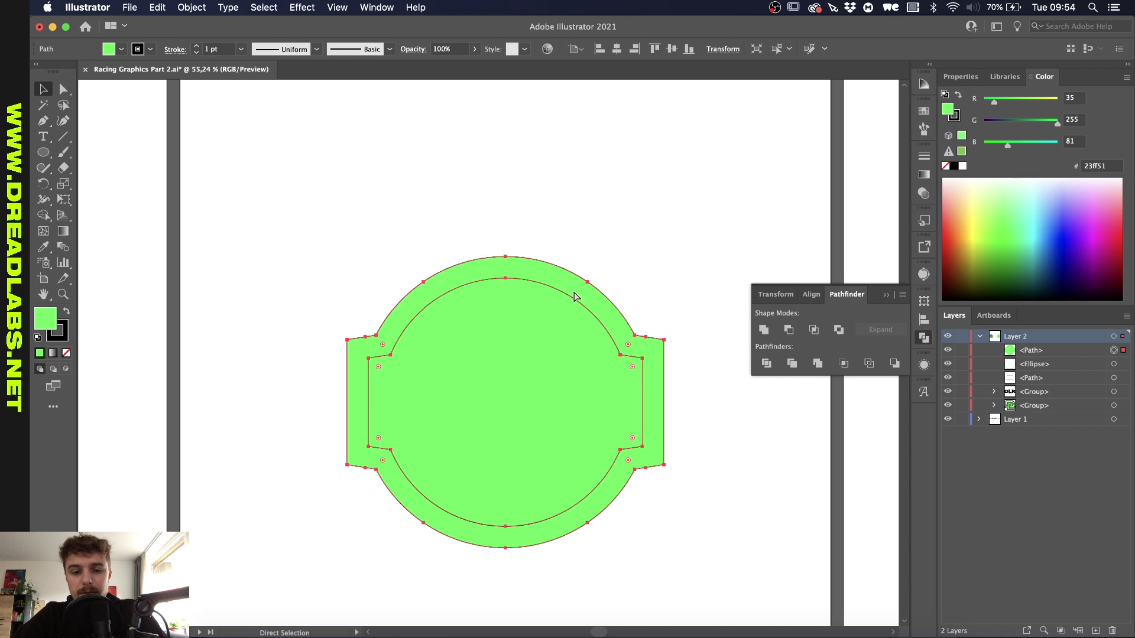
type("10")
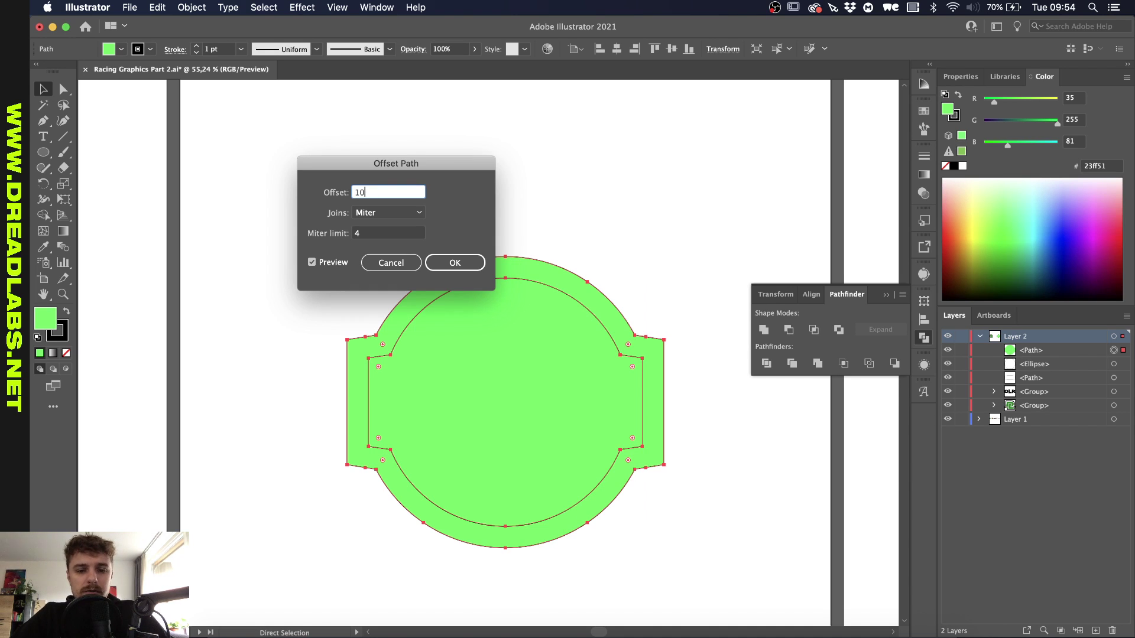
key("Up")
key("Up")
key("Up")
key("Up")
key("Up")
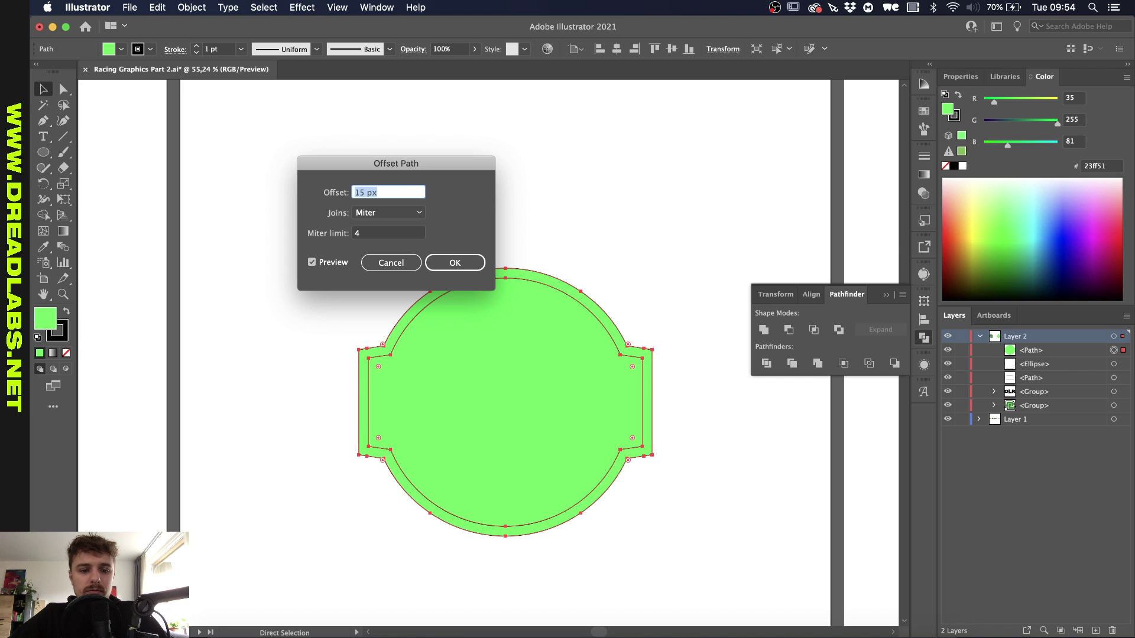
key("Return")
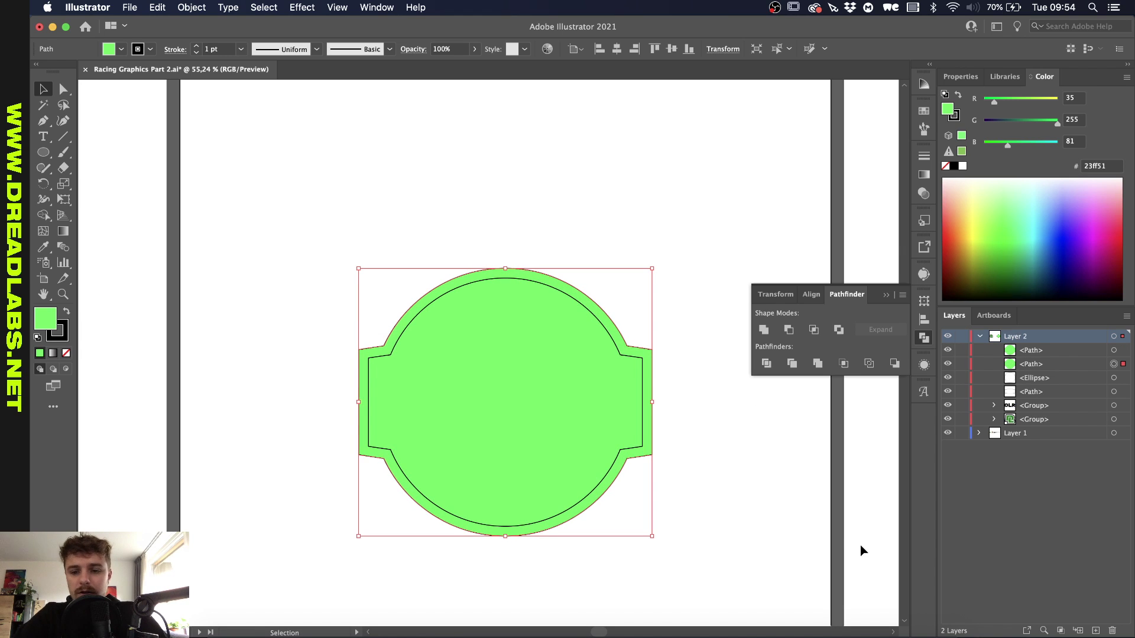
key("Delete")
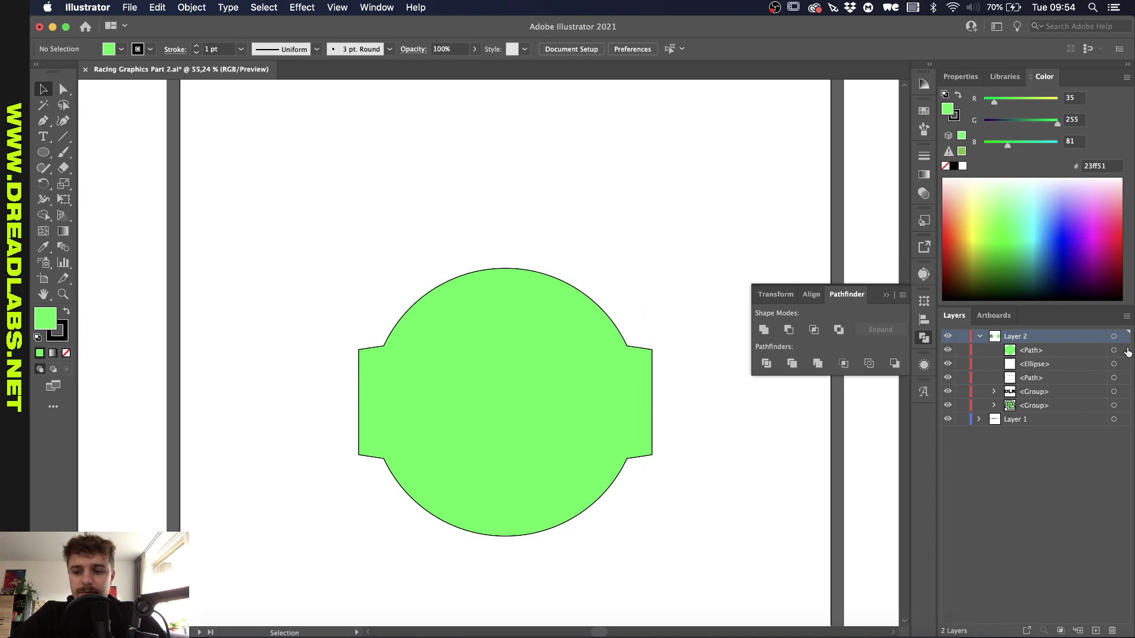
- Send the enlarged silhouette to the back, behind the letters, banner and circle, and compare the badge with the reference
left_click(1124, 350)
key("super+shift+bracketleft")
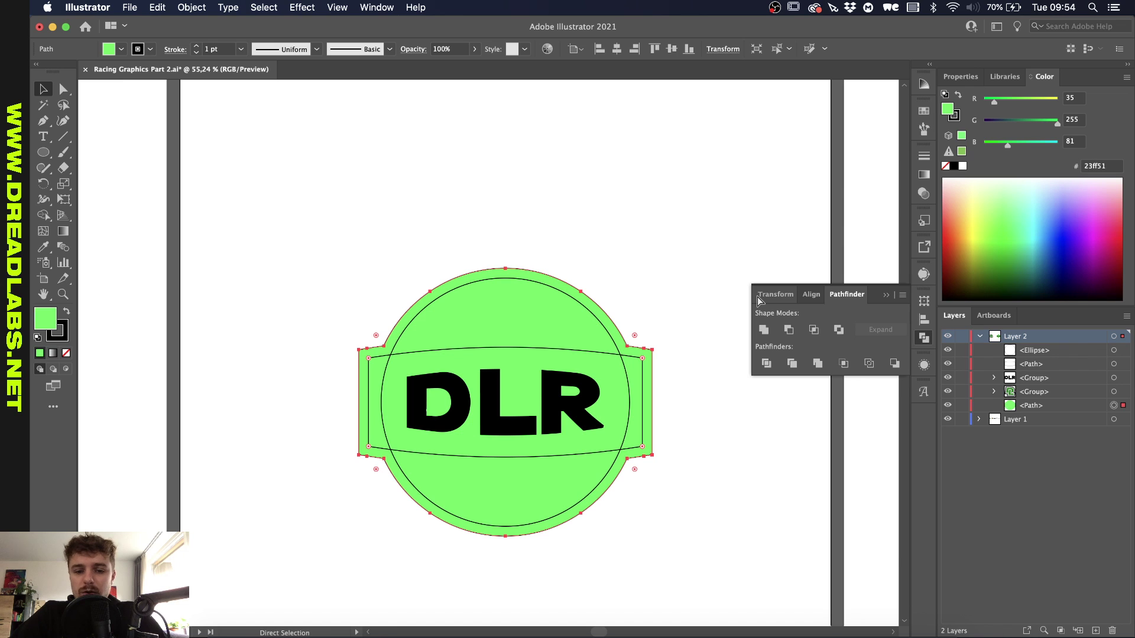
scroll(433, 190, "down", 8)
scroll(433, 190, "up", 4)
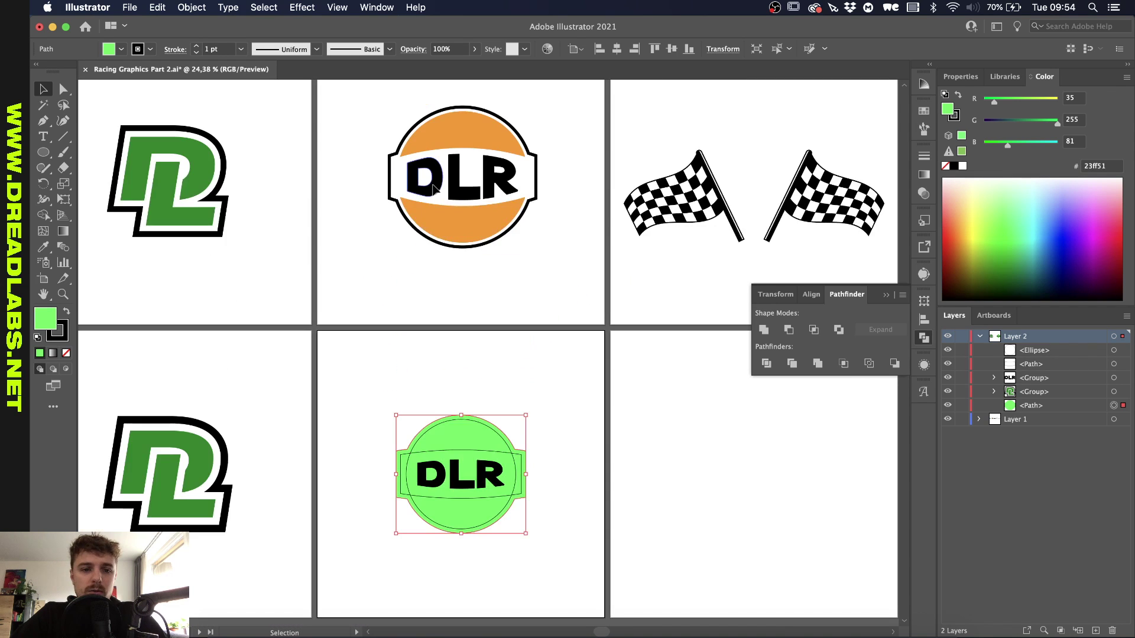
scroll(433, 190, "down", 3)
scroll(433, 190, "up", 7)
scroll(433, 189, "down", 3)
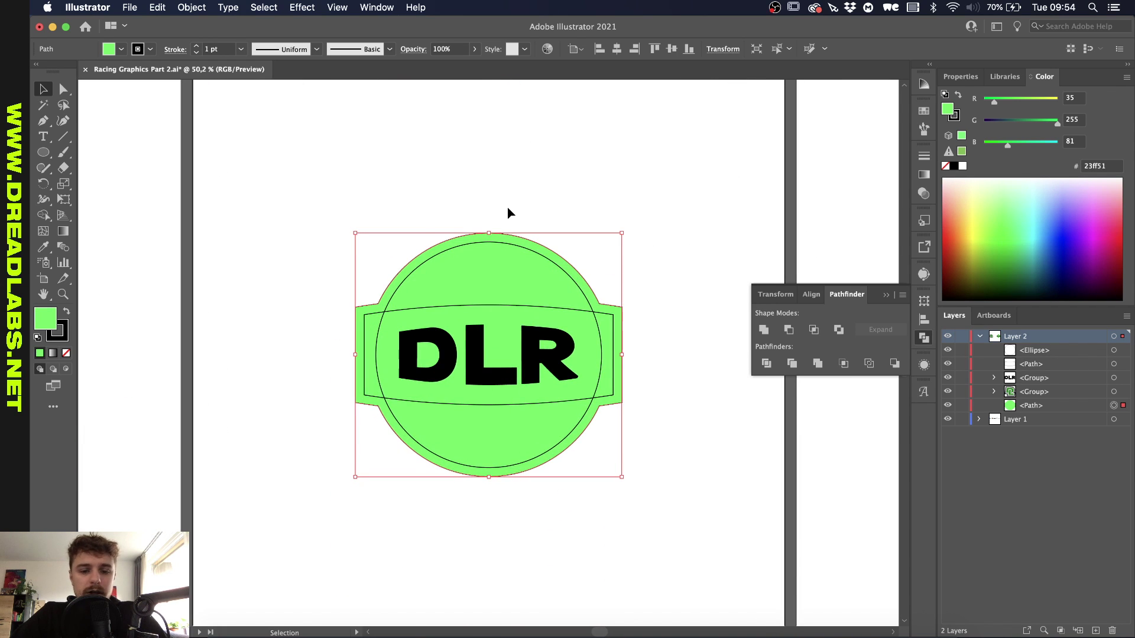
- Remove the enlarged silhouette's fill and give it a 10 pt stroke aligned to the outside
key("slash")
scroll(418, 211, "up", 2)
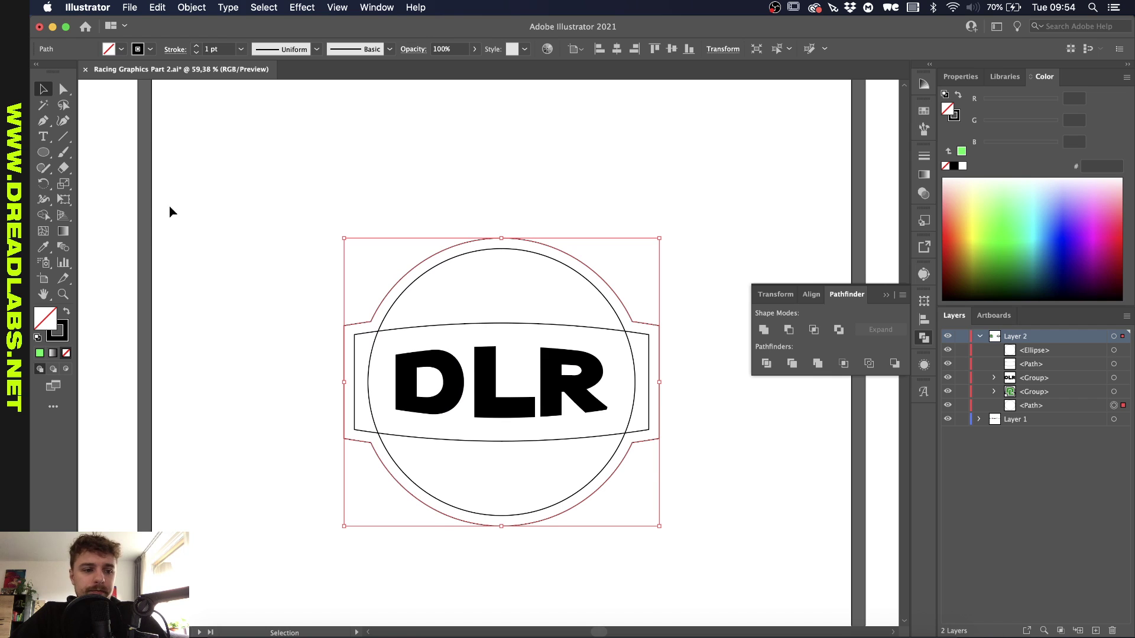
left_click(196, 45, "shift")
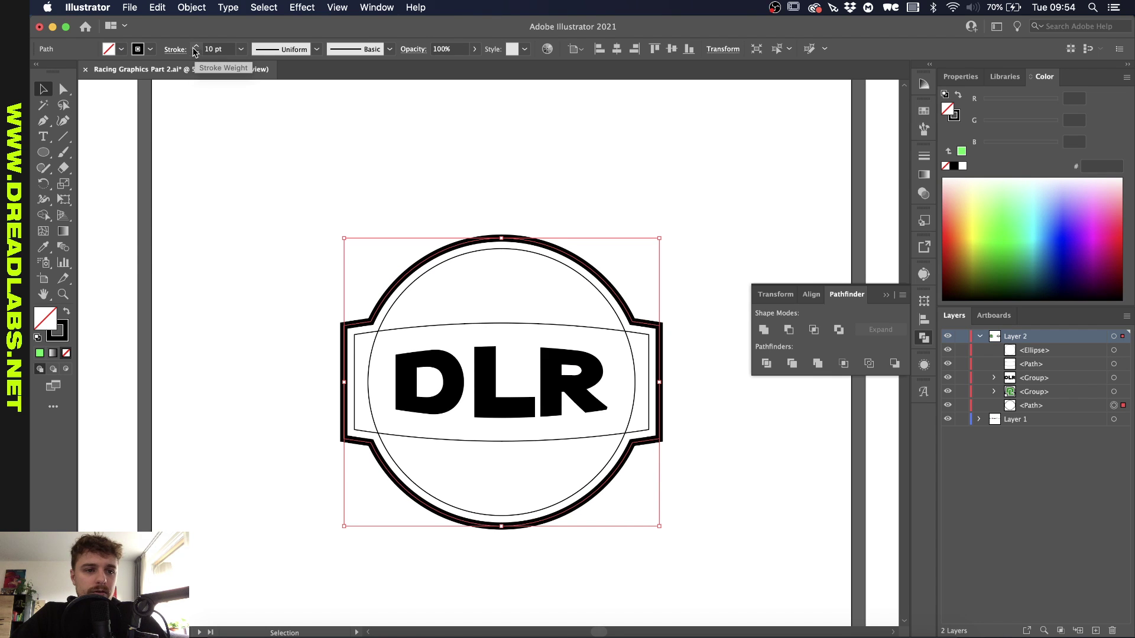
left_click(175, 49)
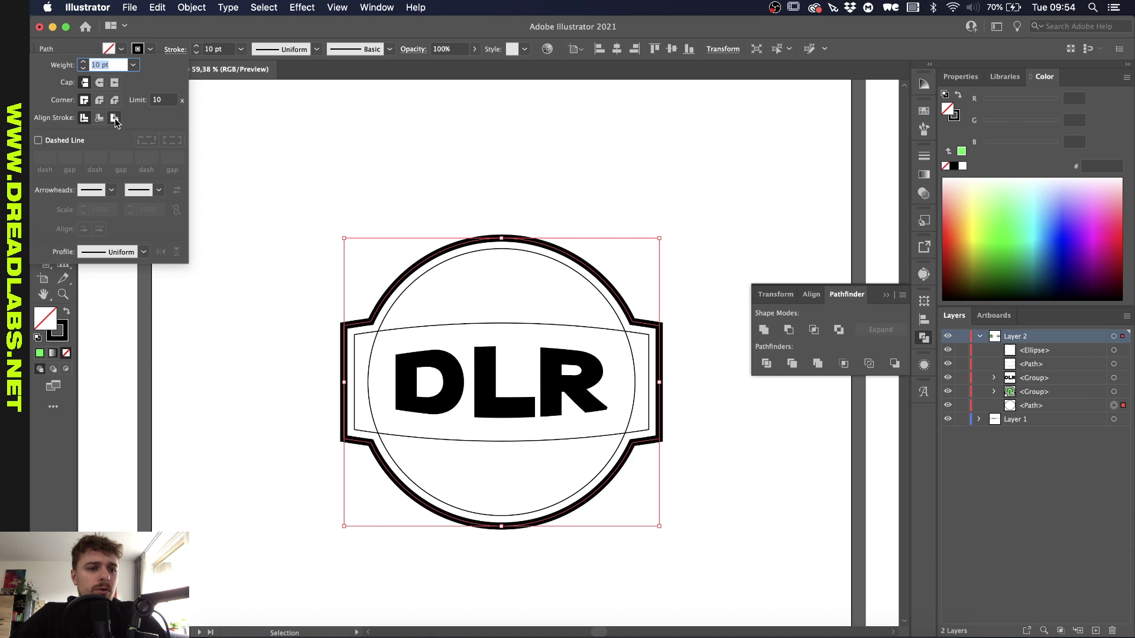
left_click(116, 119)
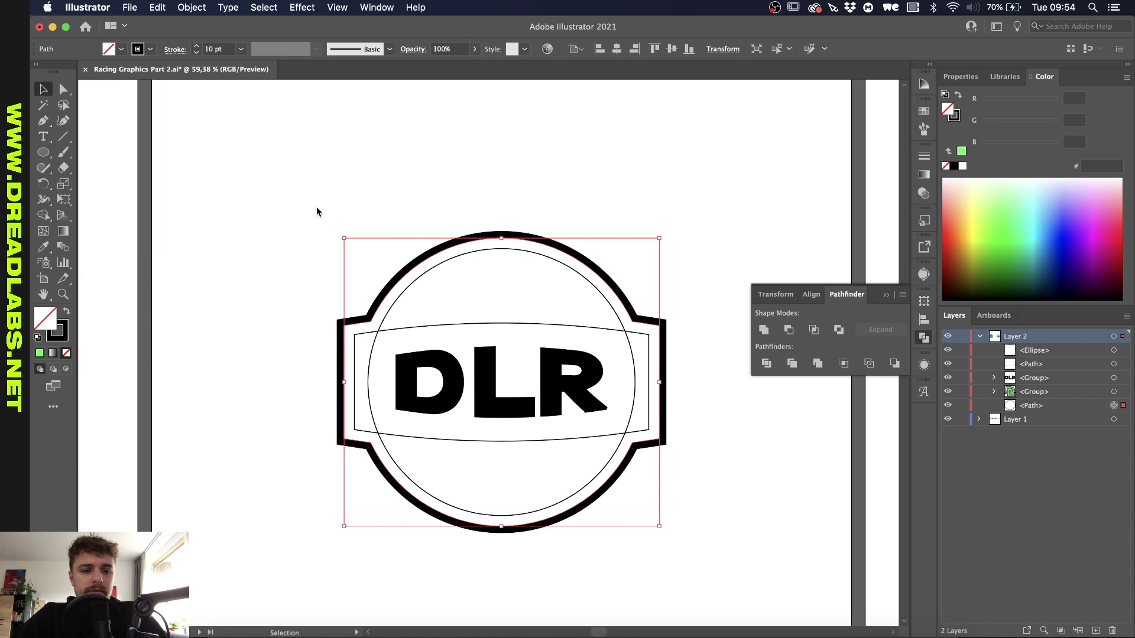
- Fill the badge's circle with the orange sampled from the reference badge and move it behind the DLR letters
scroll(317, 212, "up", 2)
left_click(412, 301)
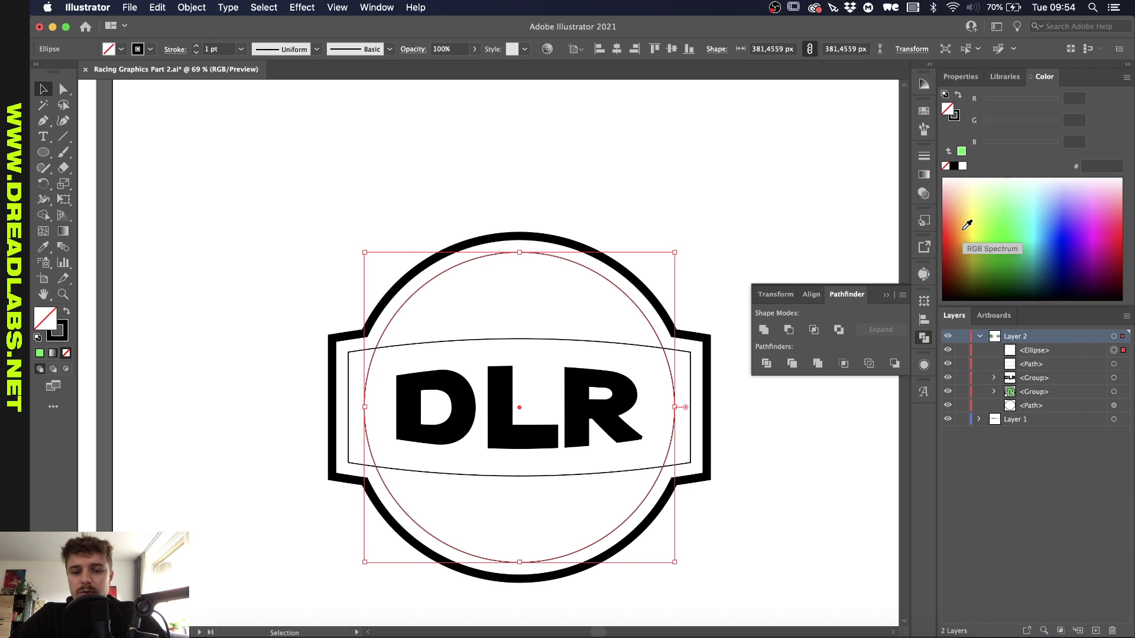
scroll(754, 565, "down", 5)
scroll(753, 564, "up", 5)
key("i")
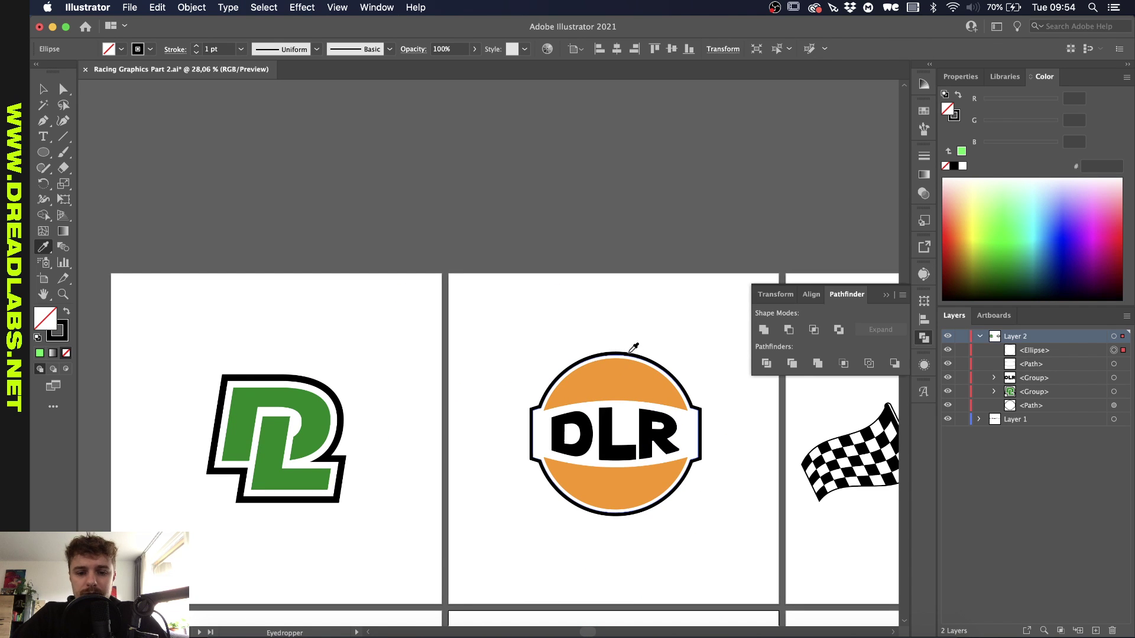
left_click(624, 383)
scroll(625, 380, "down", 5)
scroll(622, 385, "up", 5)
key("super+bracketleft")
key("super+bracketleft")
key("v")
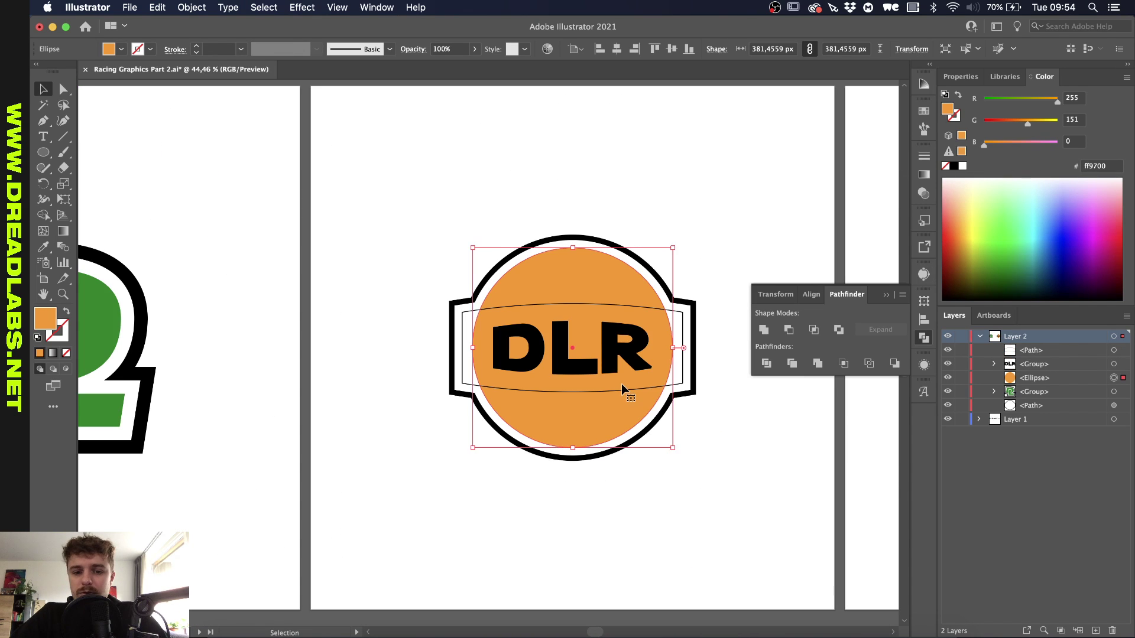
- Subtract the bulged banner from the orange circle with Minus Front and deselect the result
scroll(594, 284, "right", 5)
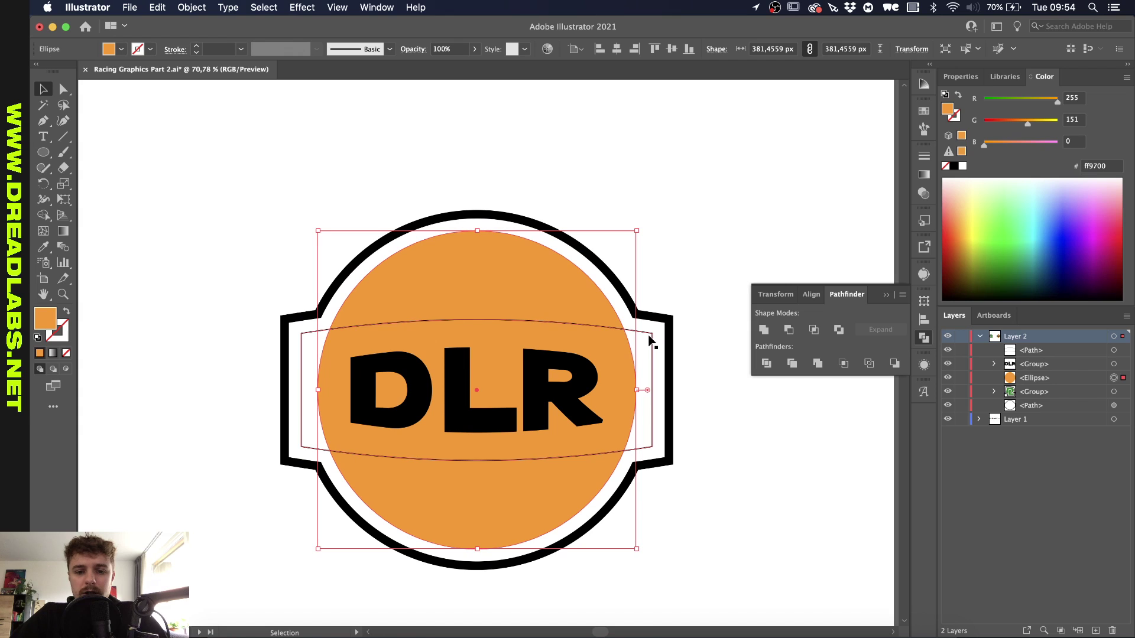
left_click(652, 334, "shift")
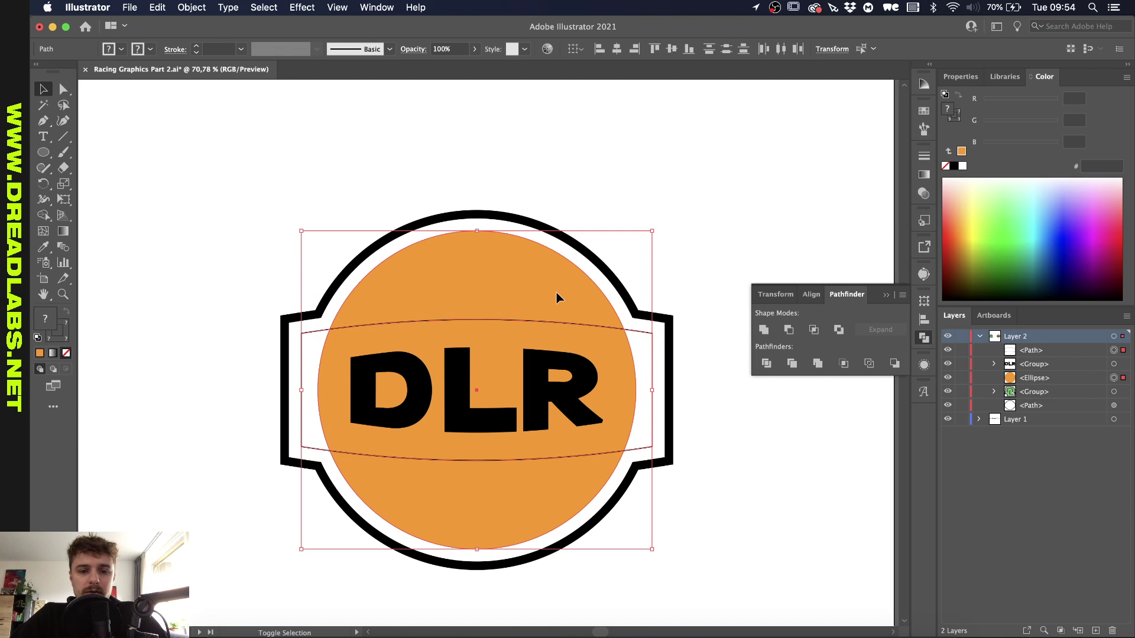
left_click(789, 329)
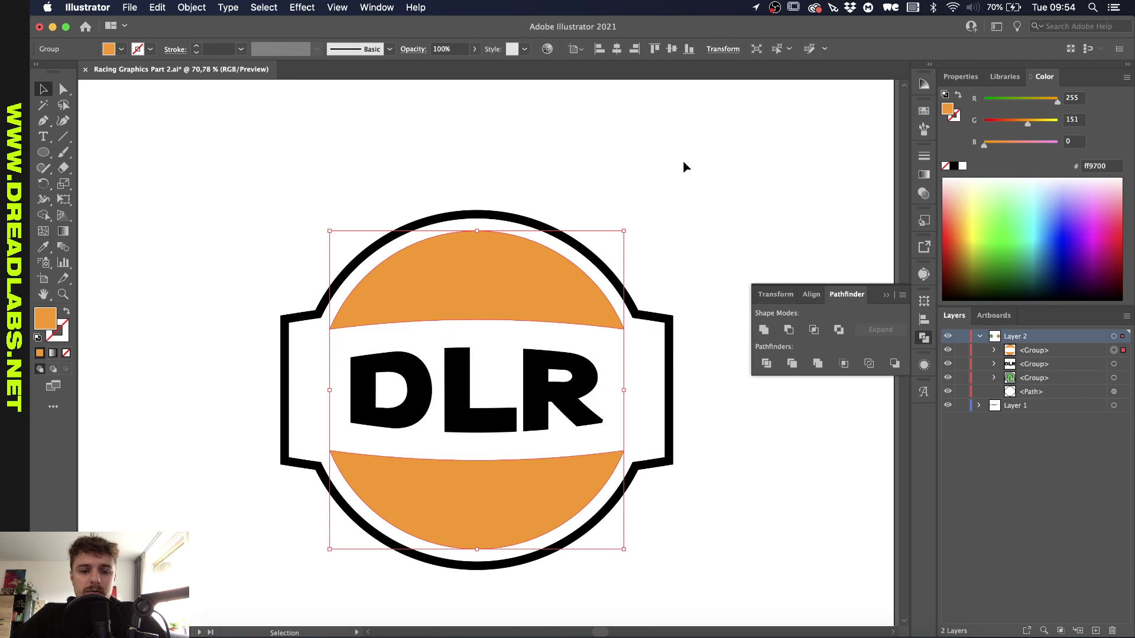
left_click(655, 100)
scroll(654, 218, "down", 5)
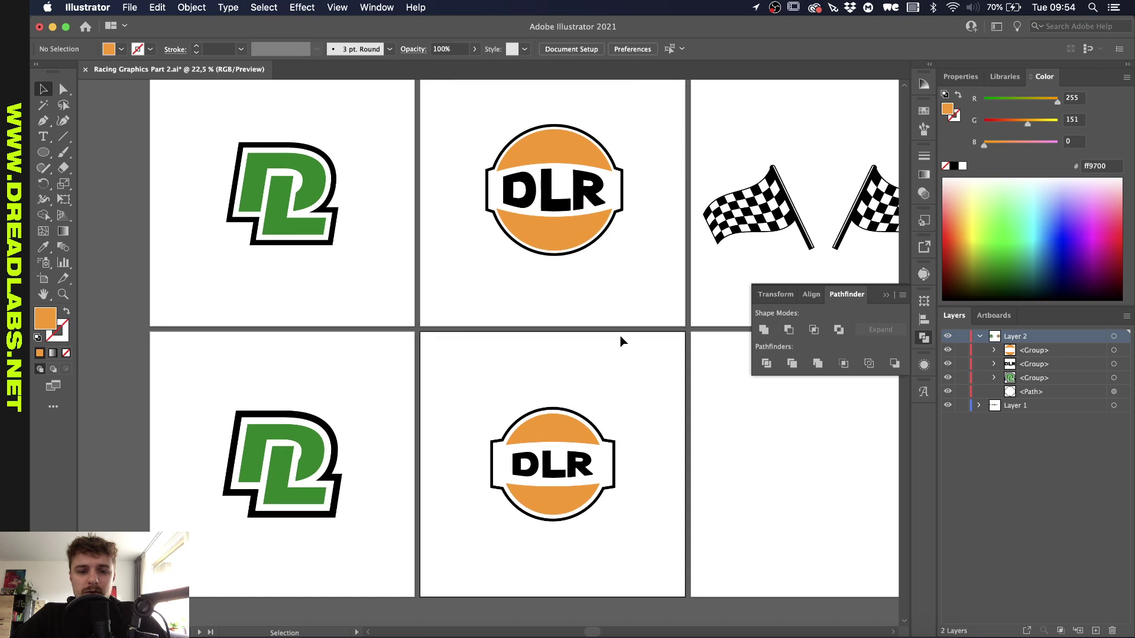
- Go to the empty artboard below the checkered flags and restore the default white fill and black stroke
scroll(620, 336, "up", 2)
scroll(619, 336, "up", 5)
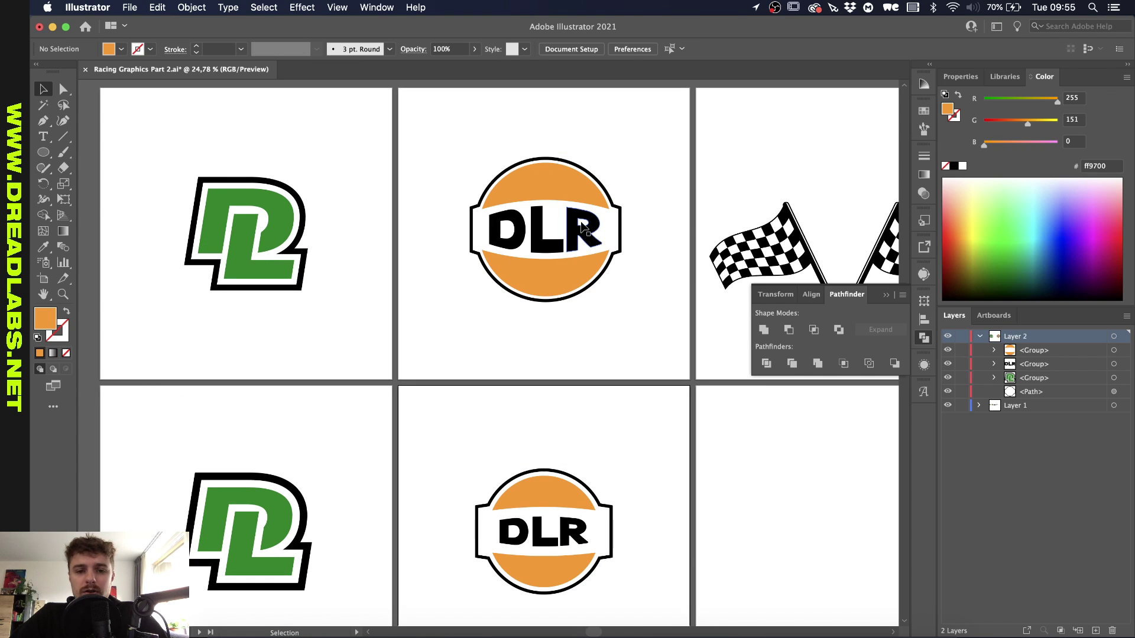
scroll(583, 227, "up", 1)
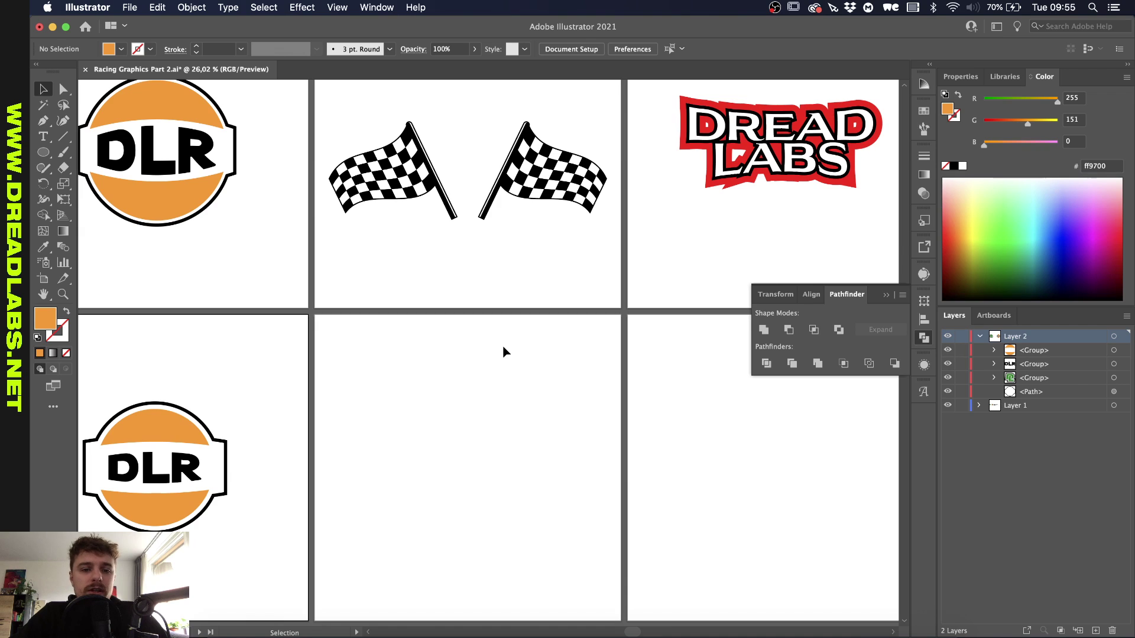
scroll(504, 353, "up", 3)
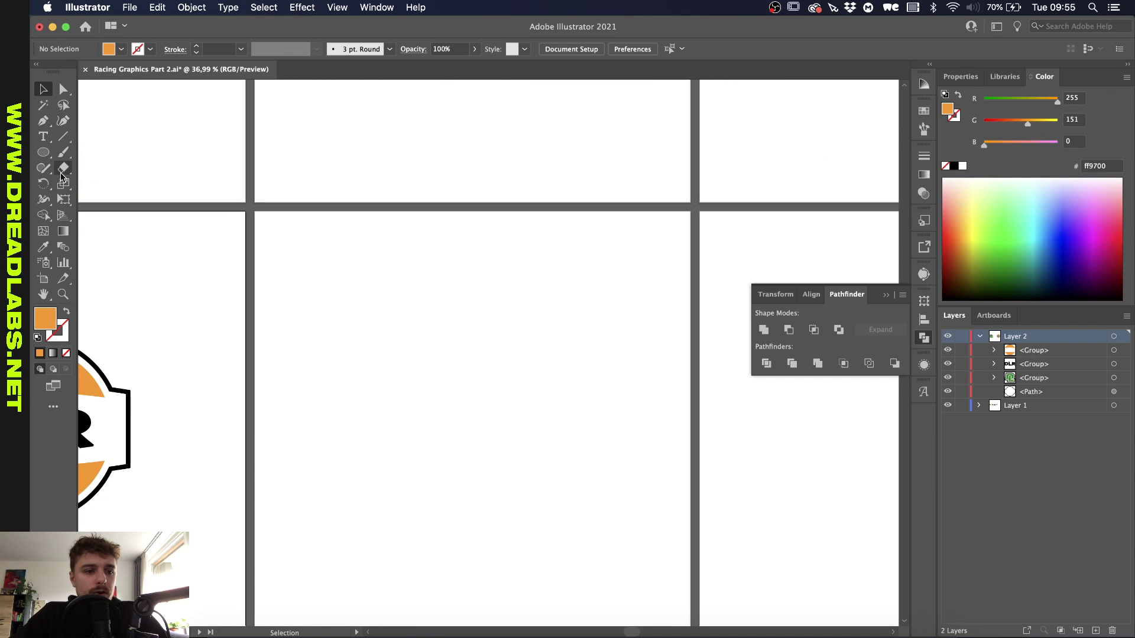
key("d")
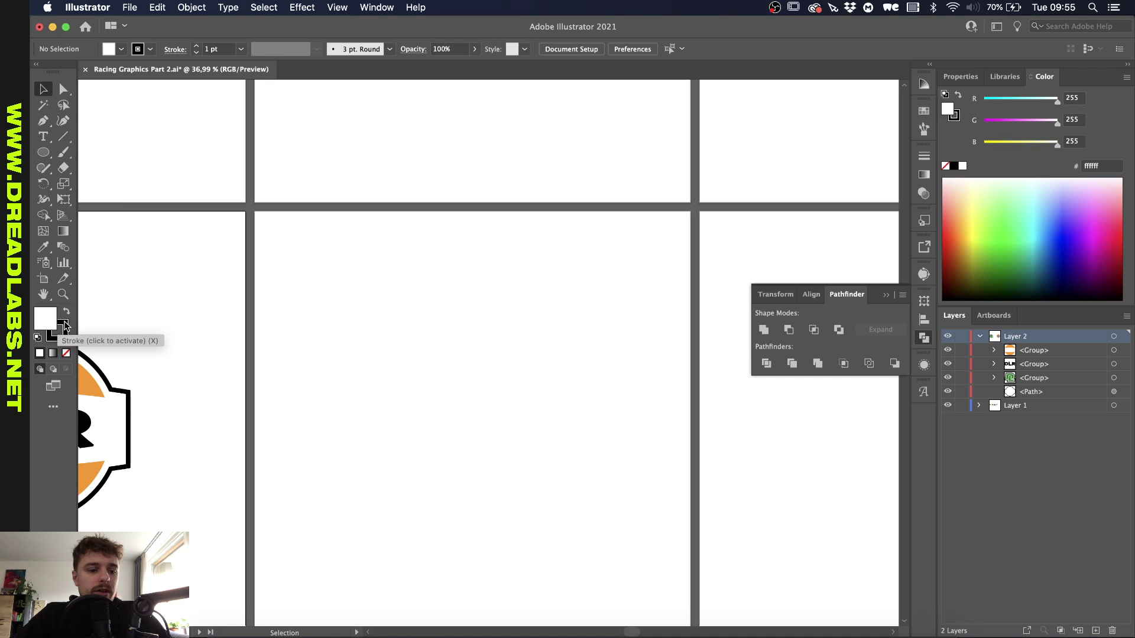
- Draw a square grid about 343 px wide with five rows and five columns on the artboard below the flags
left_click_drag(71, 136, 123, 186)
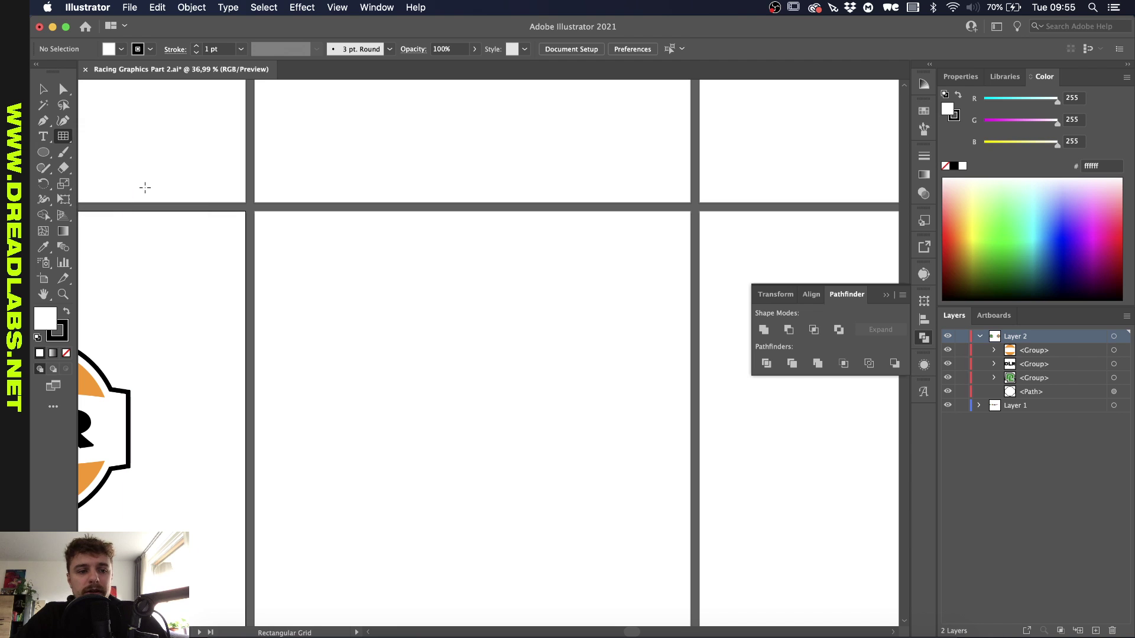
left_click_drag(315, 279, 465, 395)
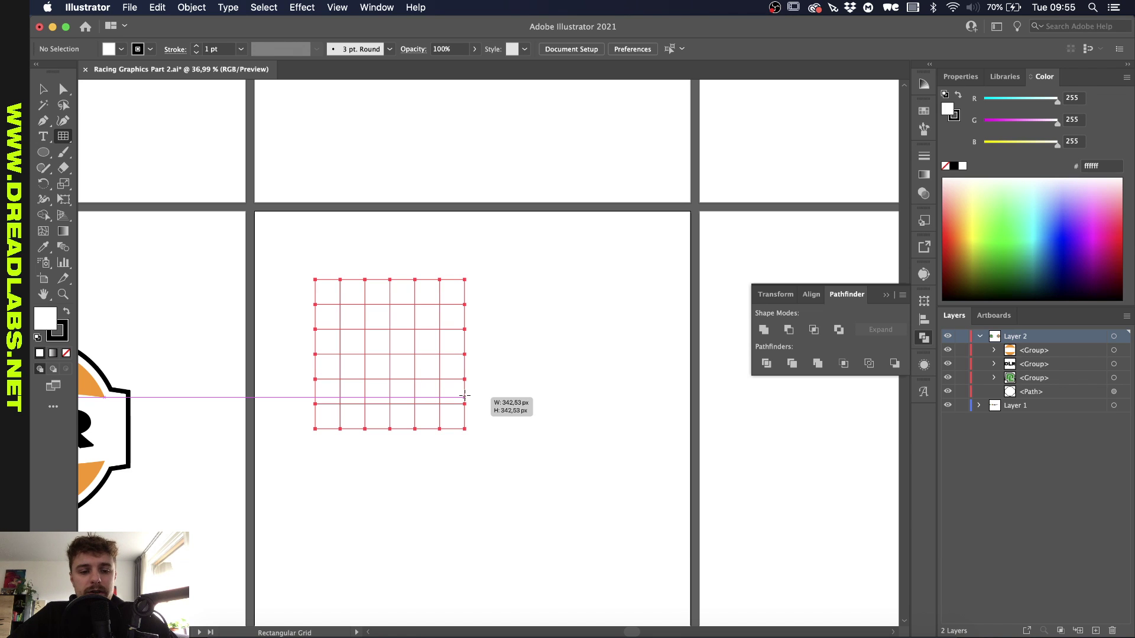
key("Down")
key("Down")
key("Down")
key("Down")
left_click_drag(464, 395, 465, 396)
key("Left")
key("Left")
key("Left")
key("Left")
key("Right")
key("Up")
key("Right")
key("Up")
key("Right")
key("Up")
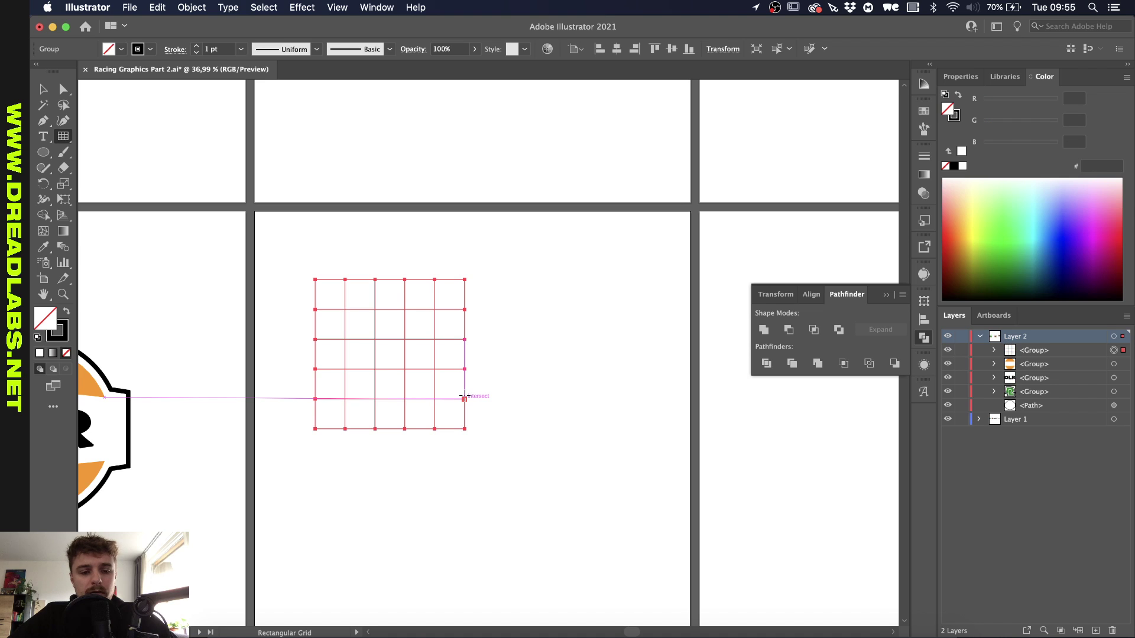
- Paint alternating squares of the five-by-five grid black with the Live Paint Bucket to form a checkerboard
scroll(464, 395, "up", 2)
key("v")
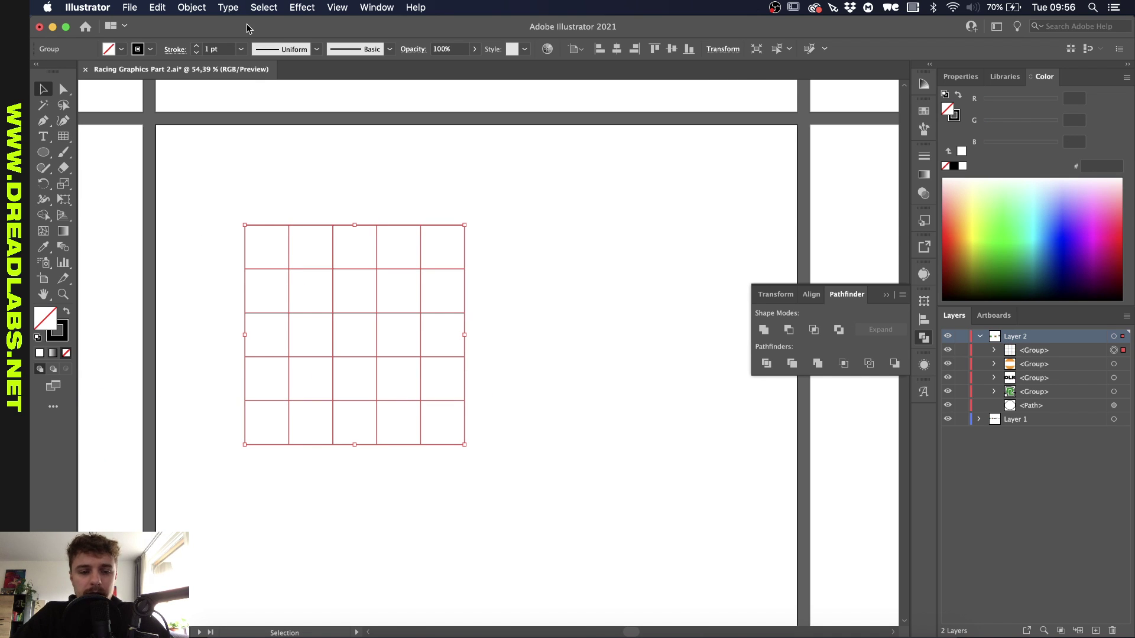
key("k")
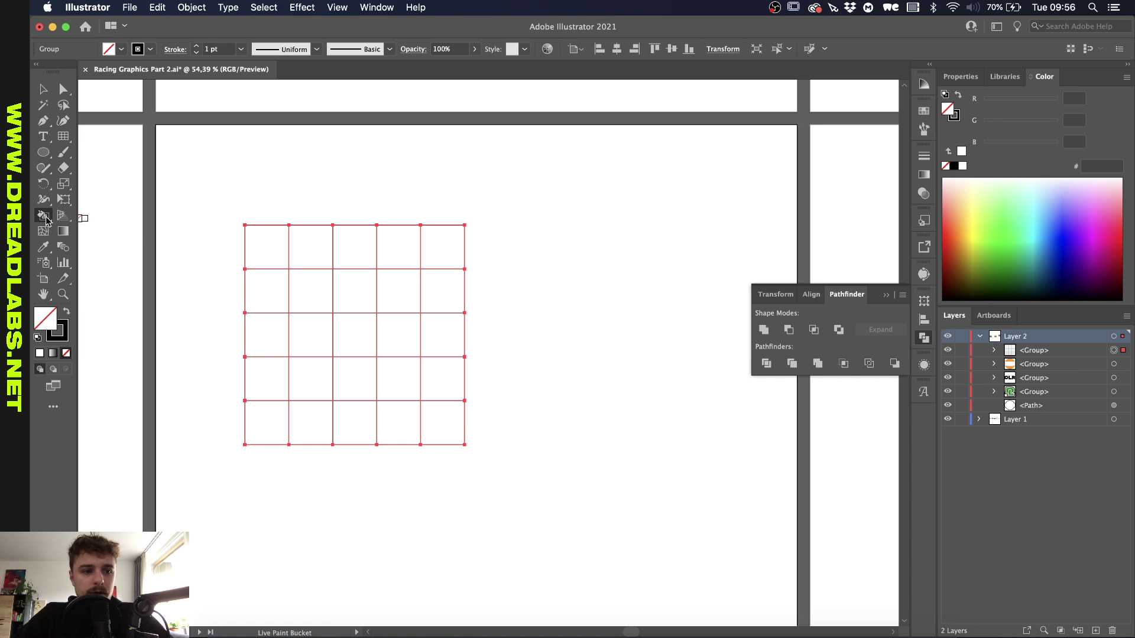
key("shift+x")
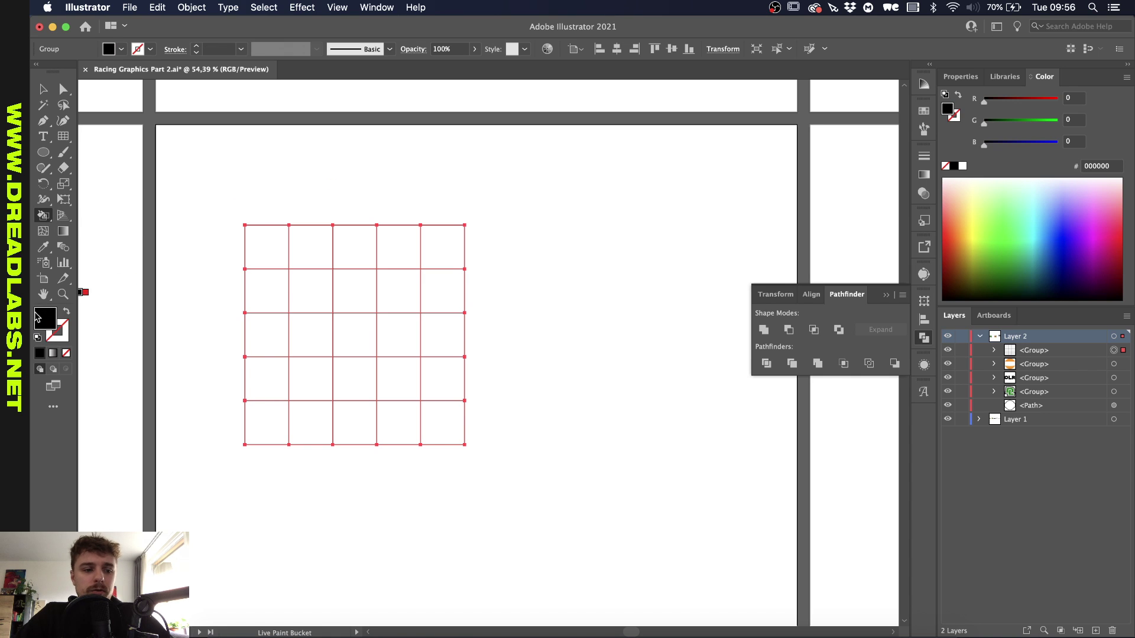
left_click(265, 251)
left_click(310, 291)
left_click(355, 246)
left_click(395, 289)
left_click(438, 247)
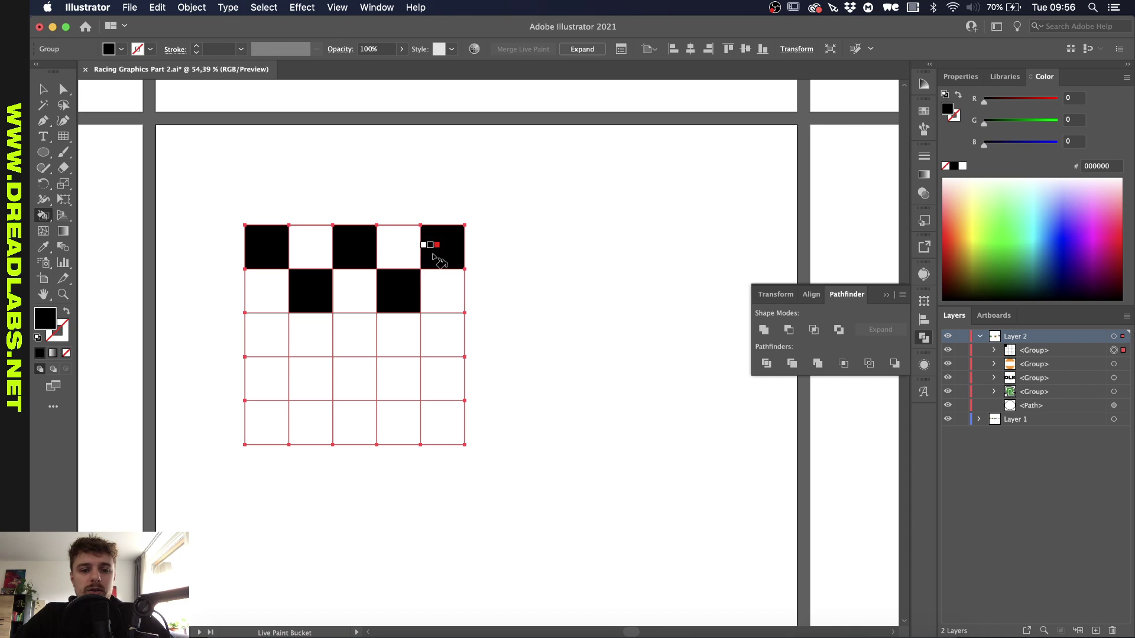
left_click(435, 339)
left_click(401, 372)
left_click(432, 419)
left_click(356, 420)
left_click(312, 380)
left_click(268, 419)
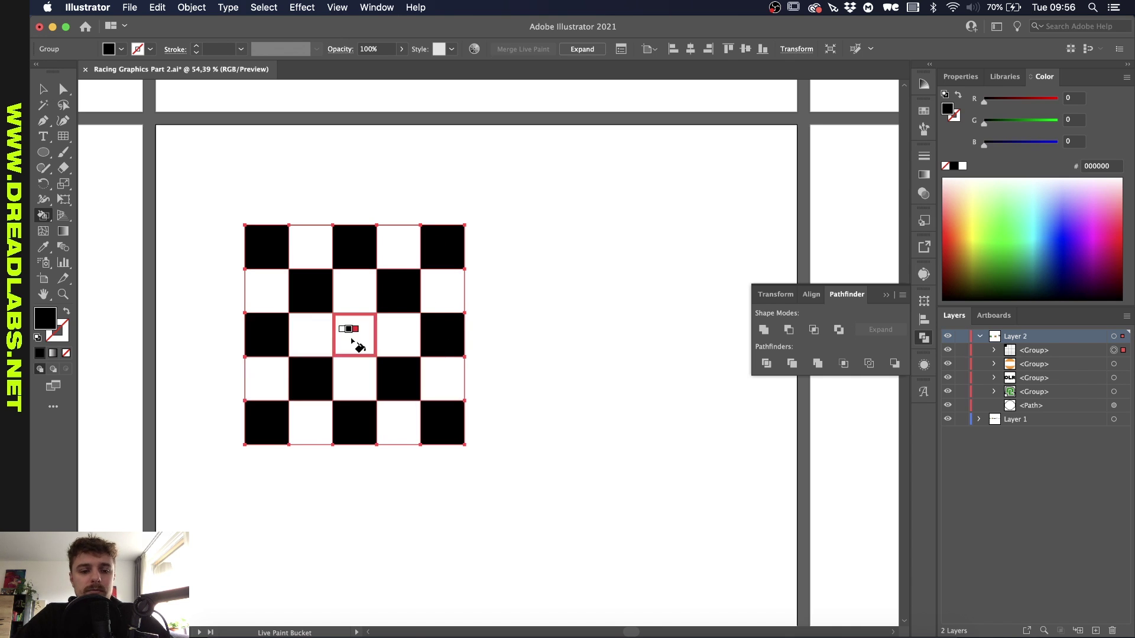
left_click(349, 336)
- Duplicate the checkerboard horizontally, overlapping one column so the pattern continues to nine columns, and deselect it
key("v")
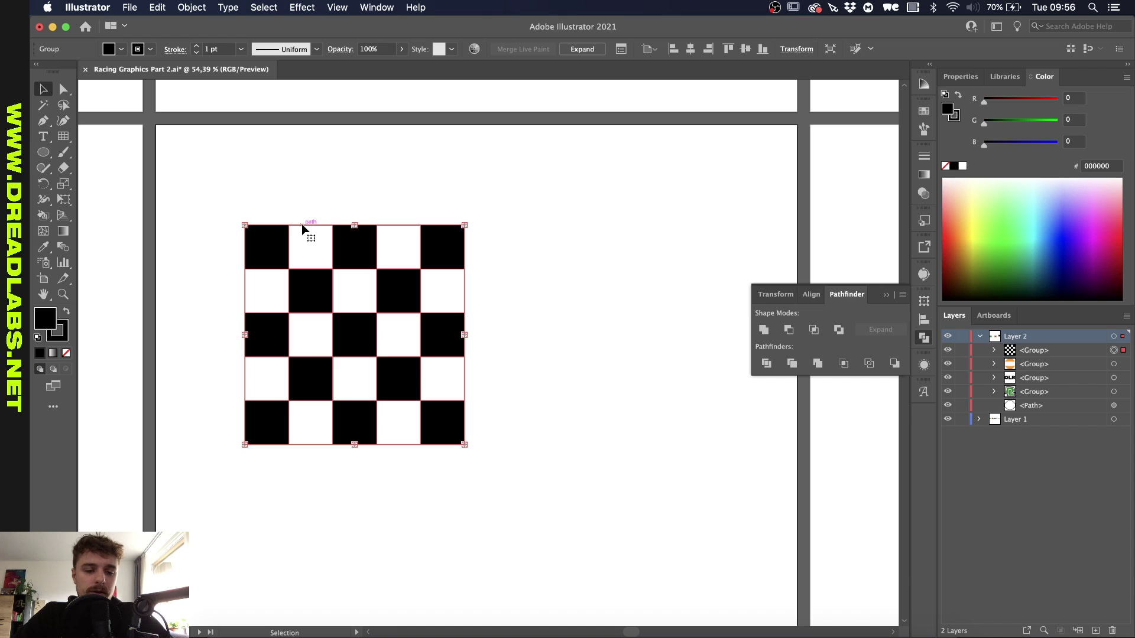
left_click_drag(303, 228, 481, 231)
left_click(539, 152)
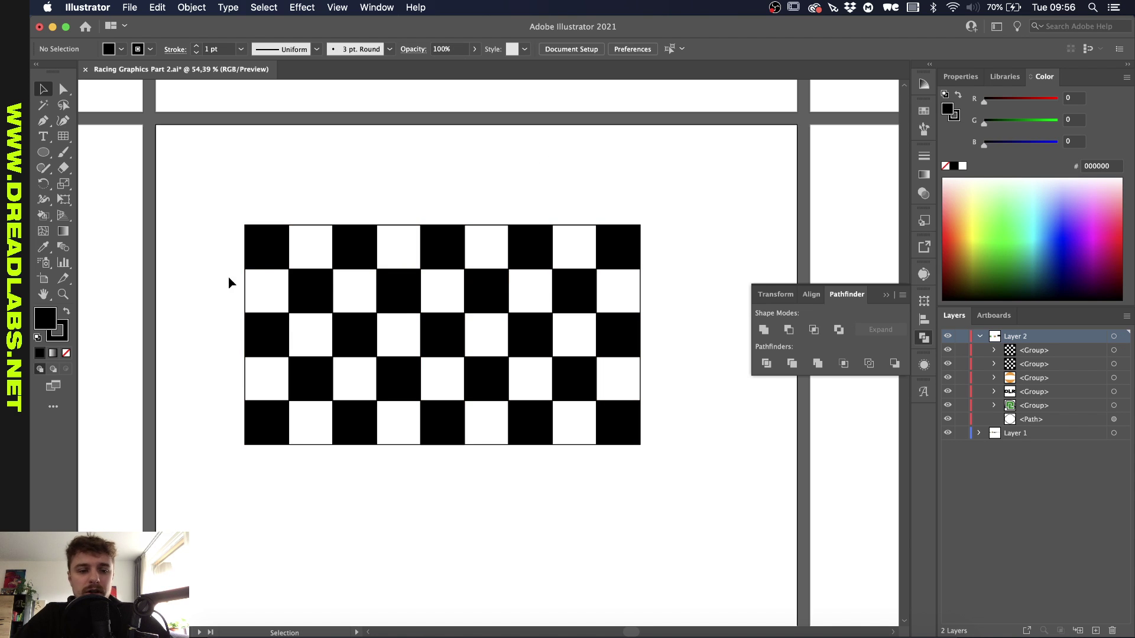
- Expand both Live Paint checkerboards into regular artwork
scroll(432, 314, "down", 5)
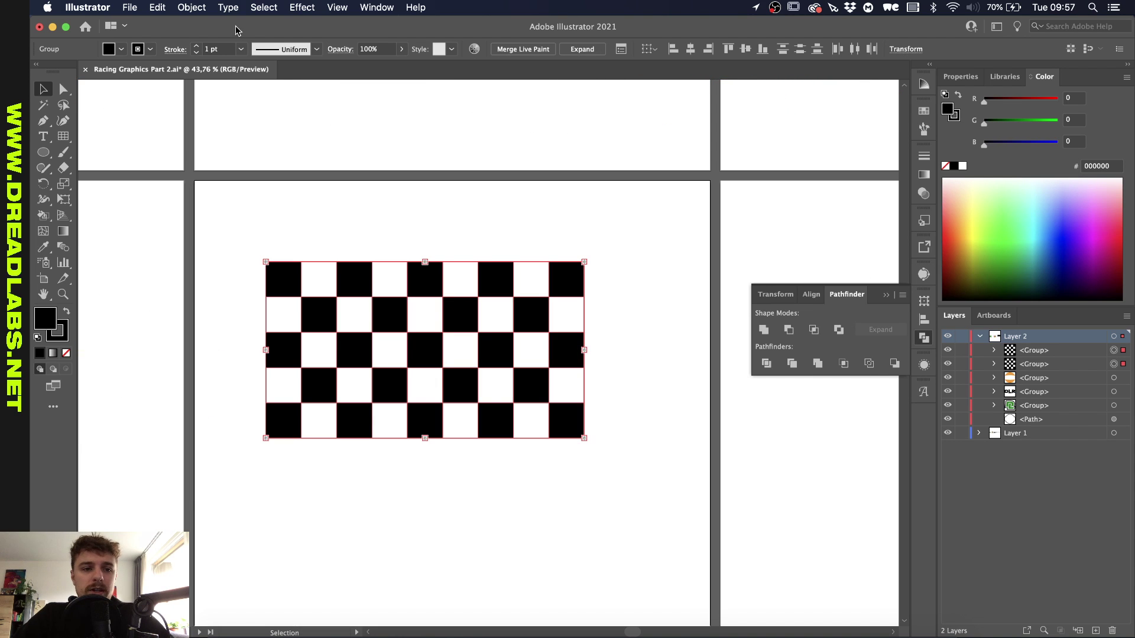
left_click(201, 9)
left_click(209, 153)
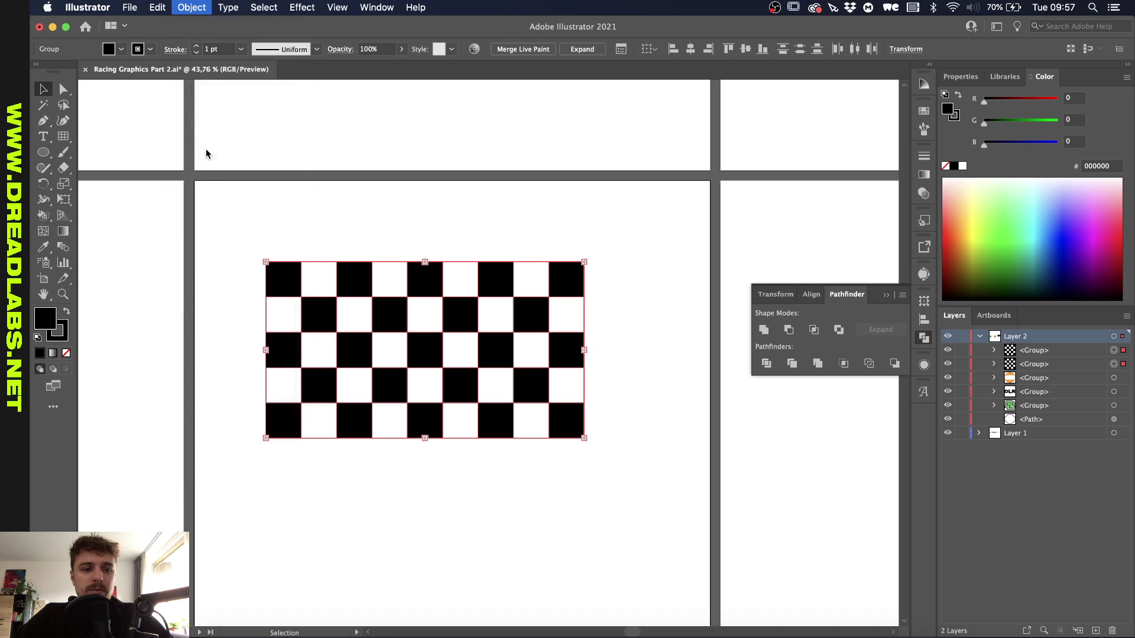
left_click(146, 262)
scroll(334, 465, "down", 1)
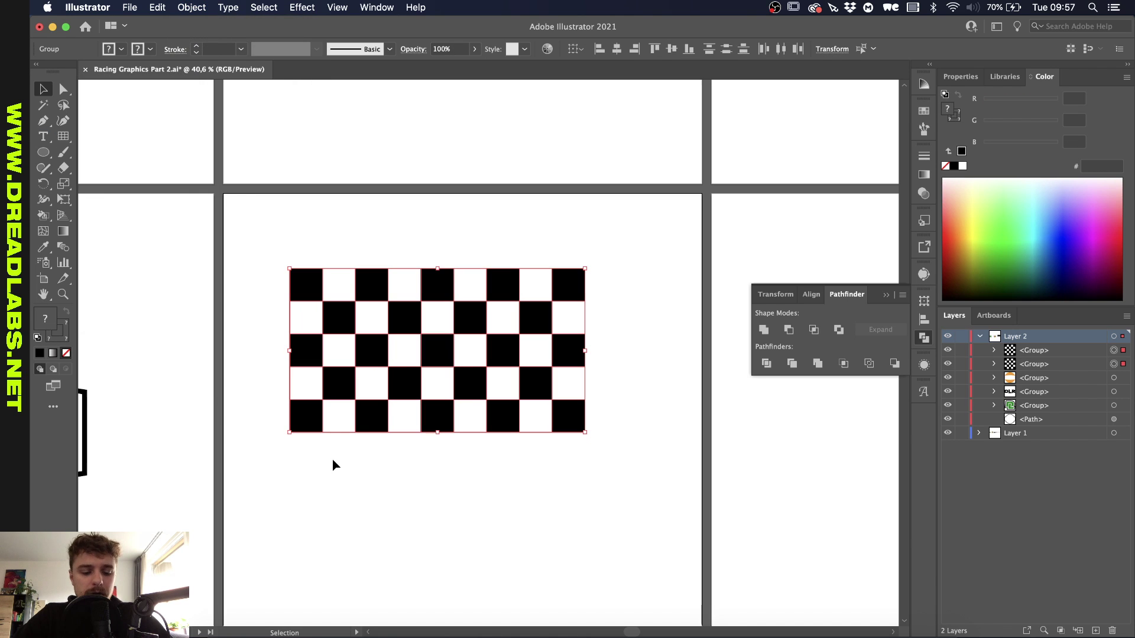
- Group the two expanded checkerboards and center the group horizontally and vertically on the artboard
key("super+g")
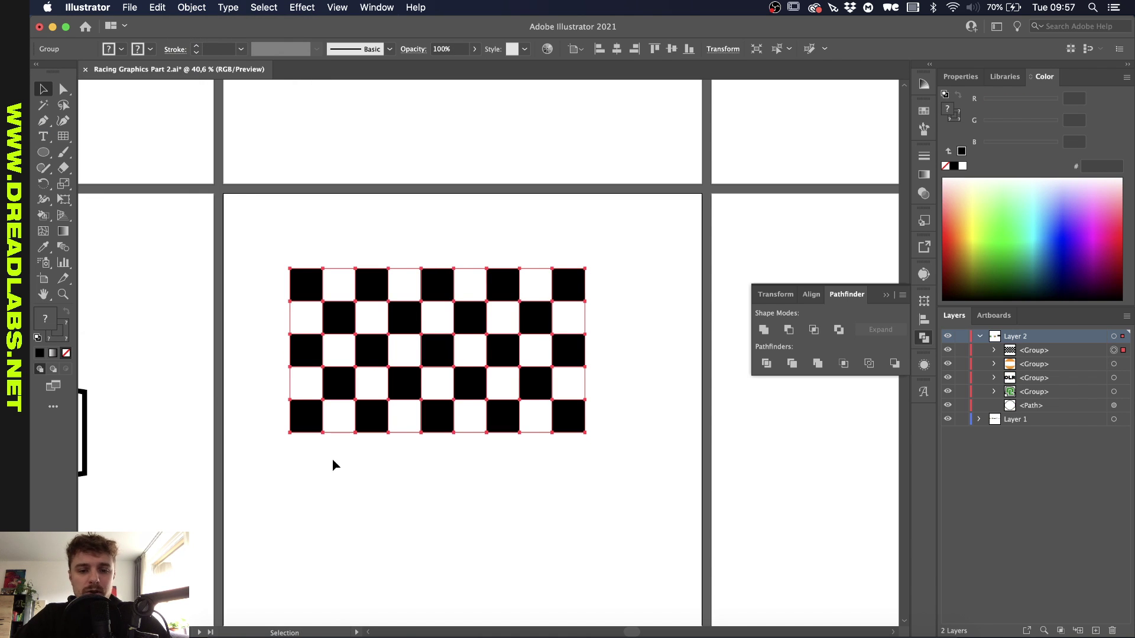
left_click(618, 47)
left_click(671, 48)
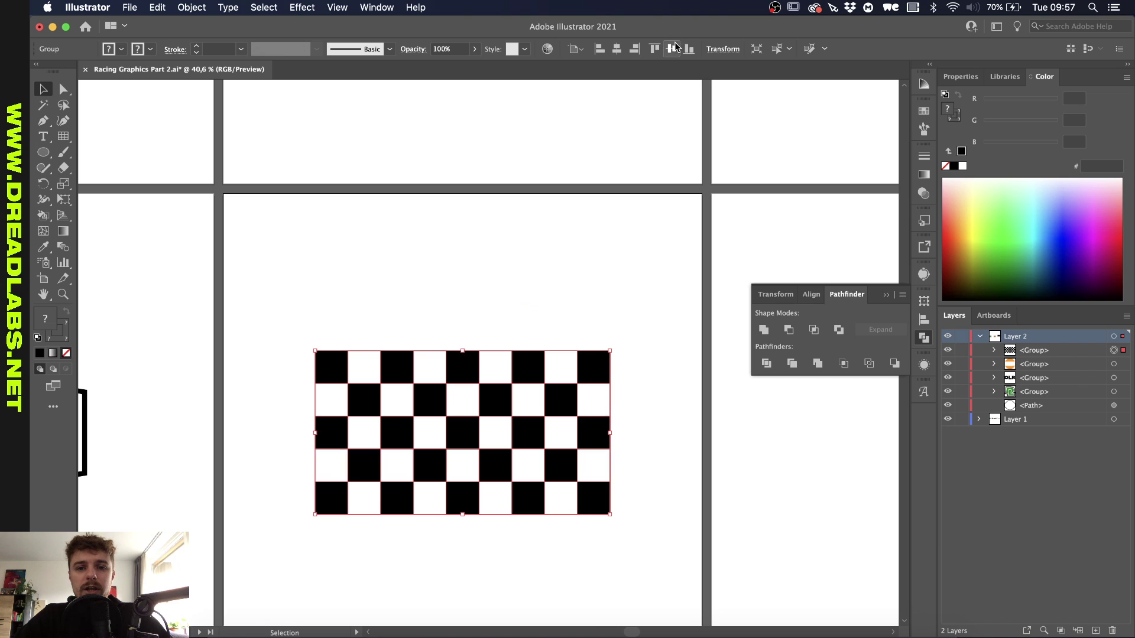
- Apply a horizontal Flag warp with 20% bend and -26% horizontal distortion to the checkerboard group, then deselect it
scroll(441, 261, "up", 3)
left_click(302, 7)
mouse_move(335, 203)
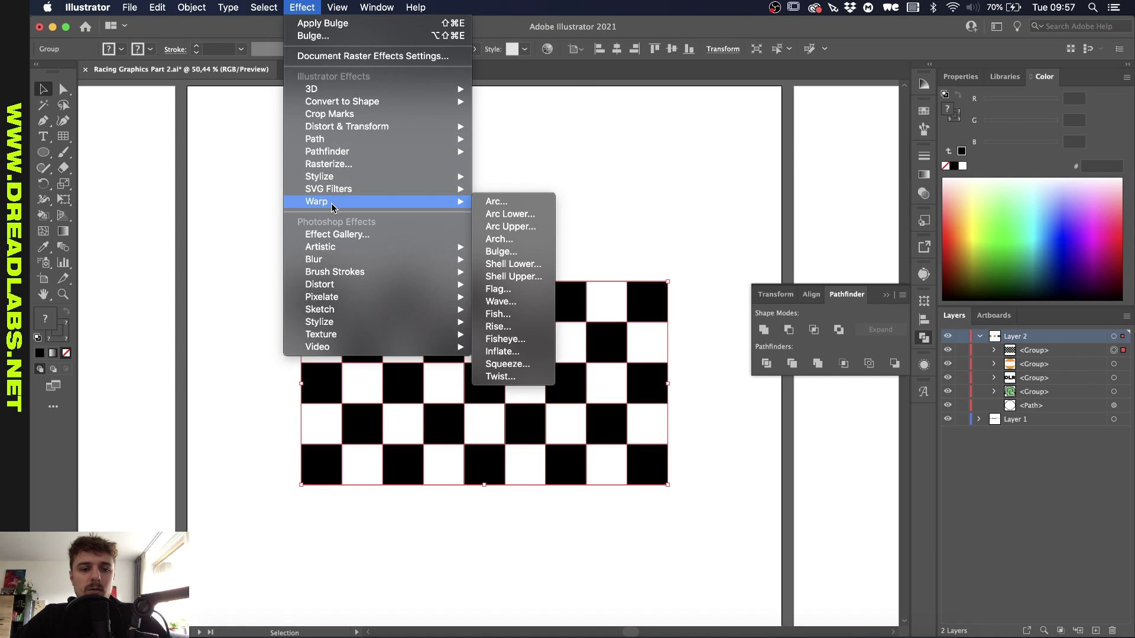
left_click(532, 297)
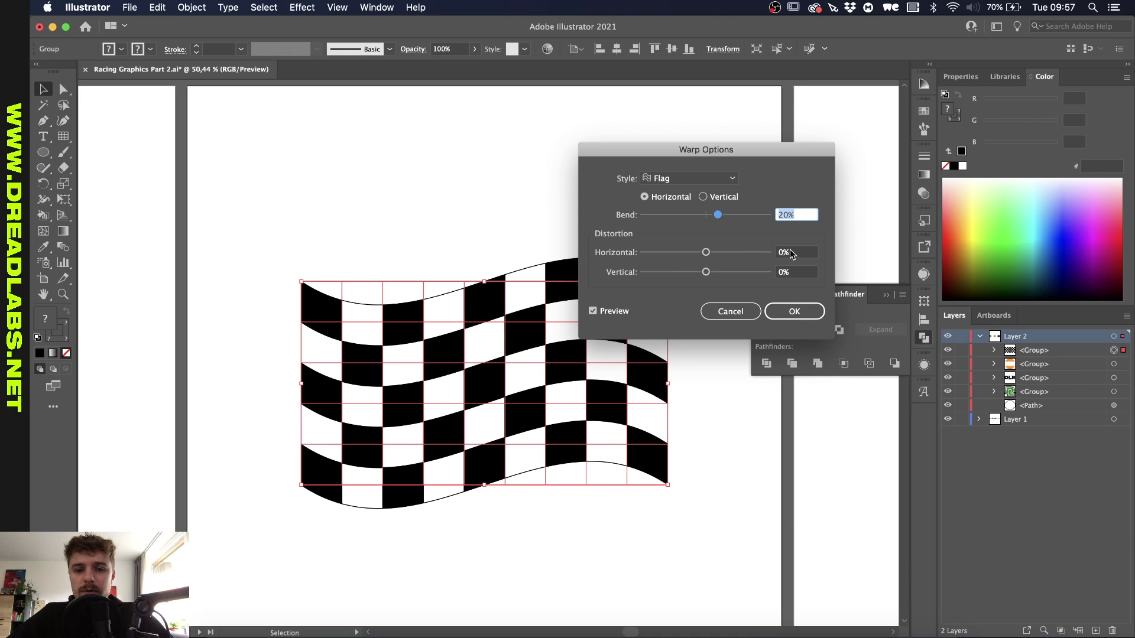
left_click_drag(705, 253, 690, 253)
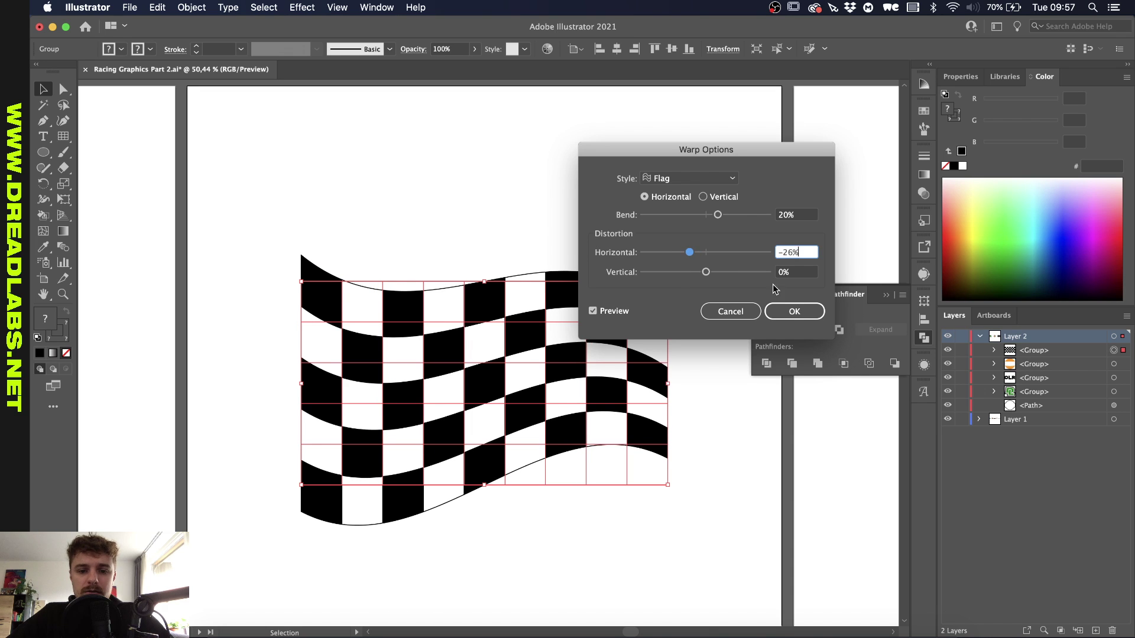
left_click(778, 312)
left_click(537, 520)
- Draw a tall, narrow rectangle as the flagpole against the flag's left edge, extending above and below the flag, and deselect it
scroll(538, 520, "down", 2)
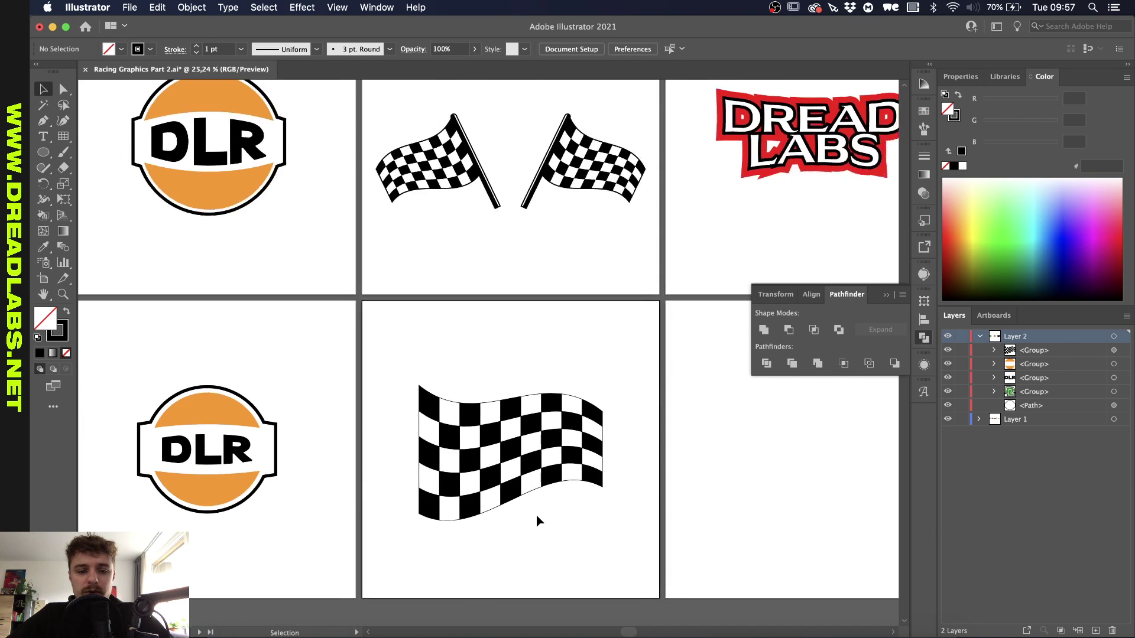
scroll(538, 521, "up", 2)
key("m")
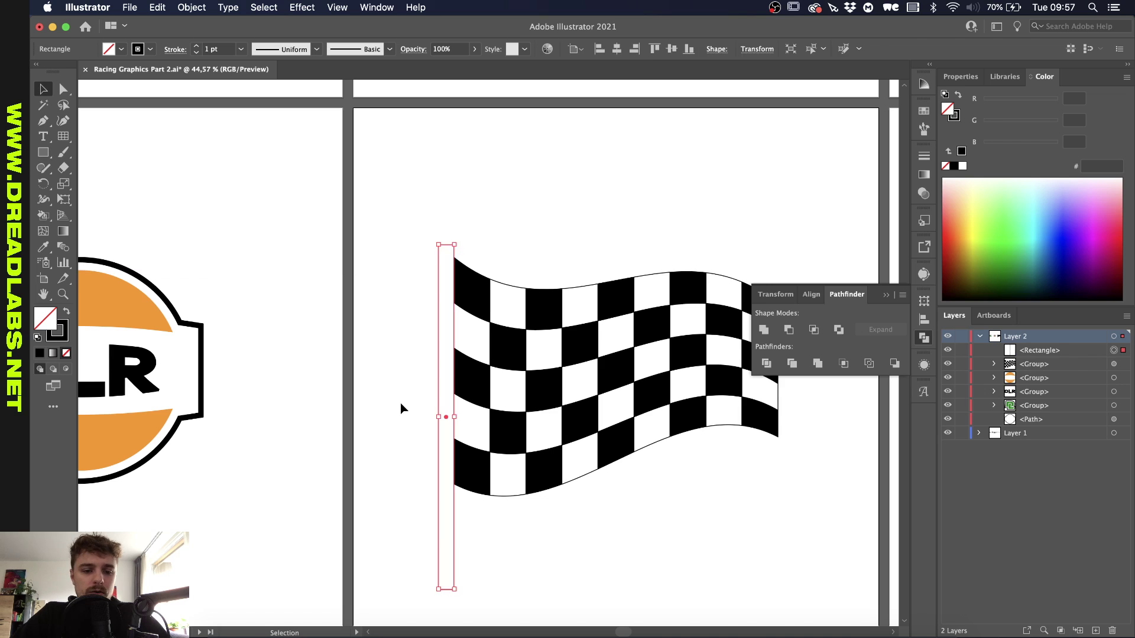
left_click(401, 407)
- Draw a circle as wide as the pole centered on its top edge and unite both shapes into a round-tipped pole
scroll(401, 407, "up", 5)
key("l")
scroll(400, 402, "up", 4)
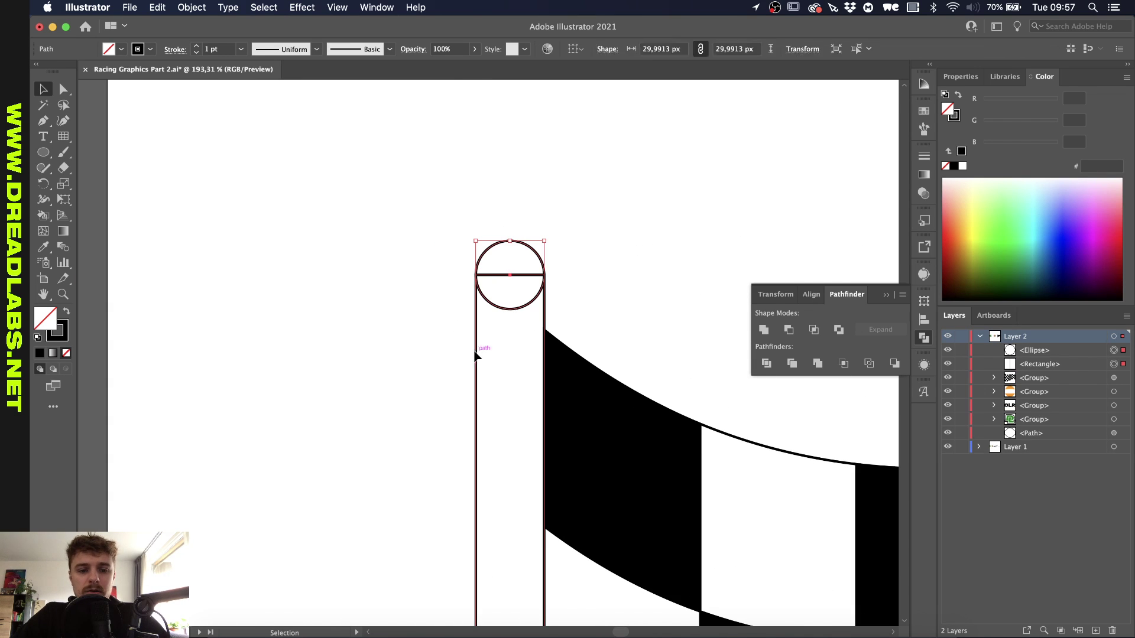
left_click(476, 353, "shift")
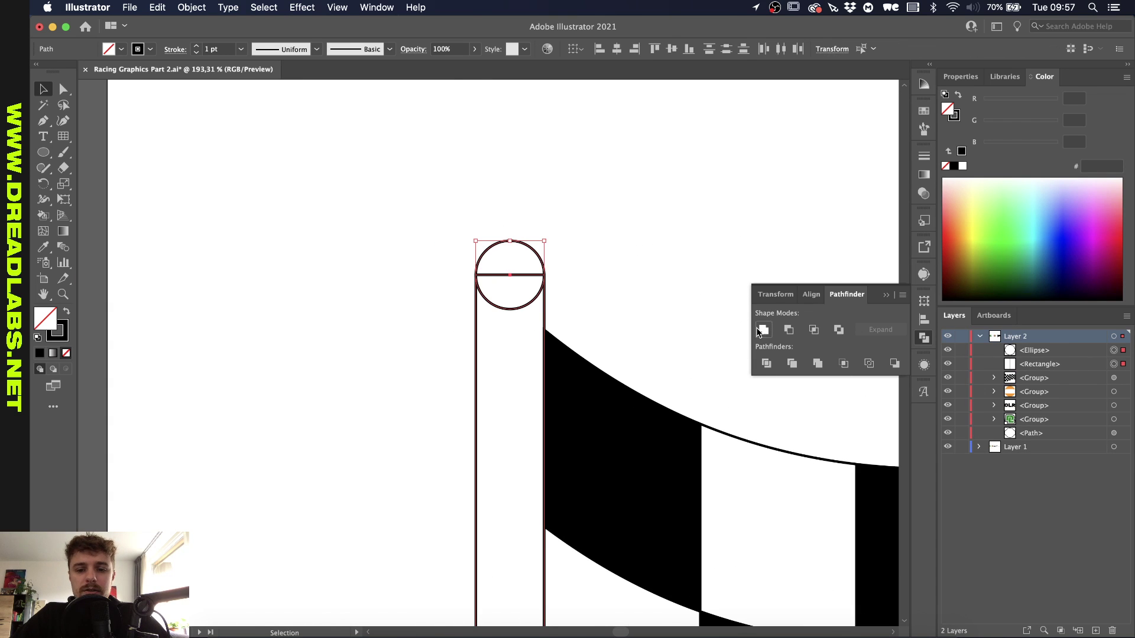
left_click(764, 330)
- Offset the pole's path inward by -4 px with Miter joins
scroll(541, 193, "down", 2)
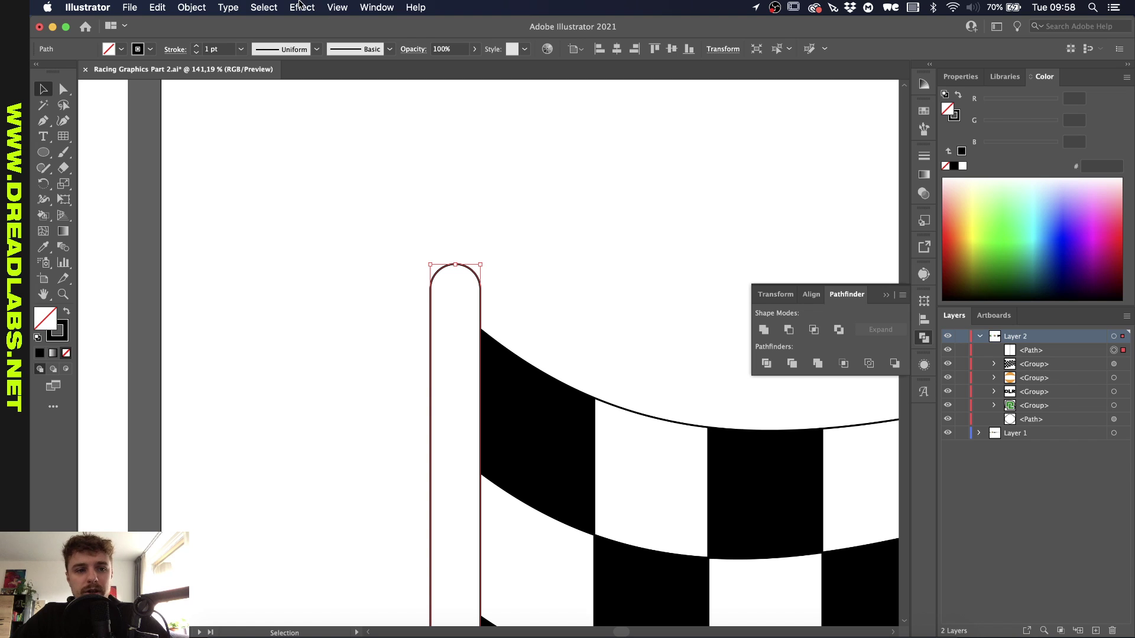
key("alt+super+o")
key("shift+Down")
key("shift+Down")
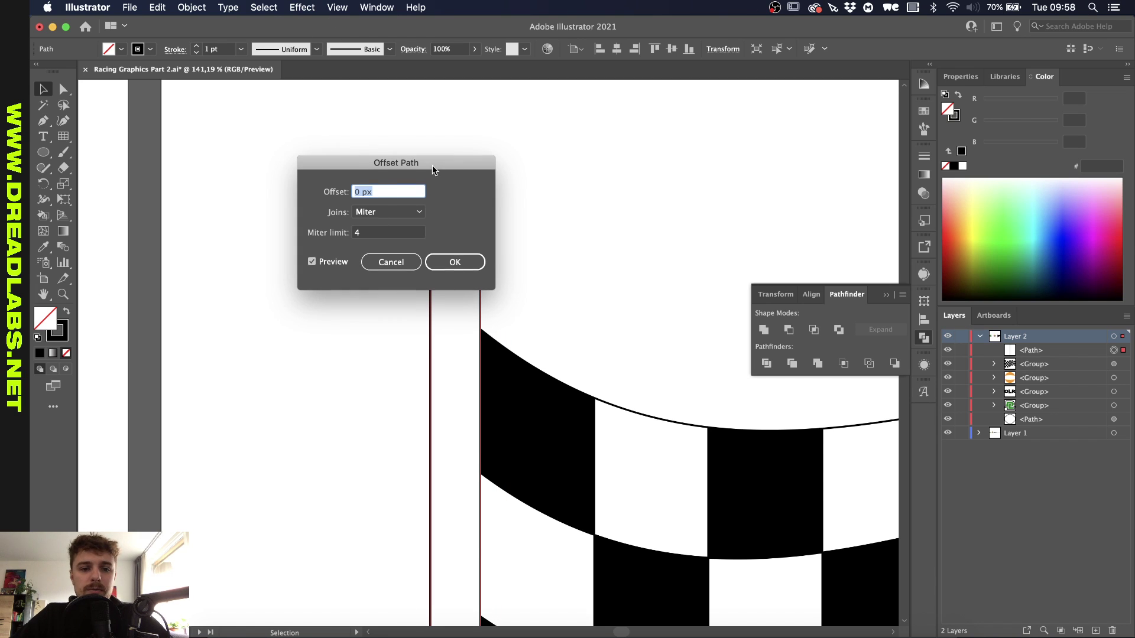
left_click_drag(433, 170, 778, 182)
key("Down")
key("Down")
key("Down")
key("Down")
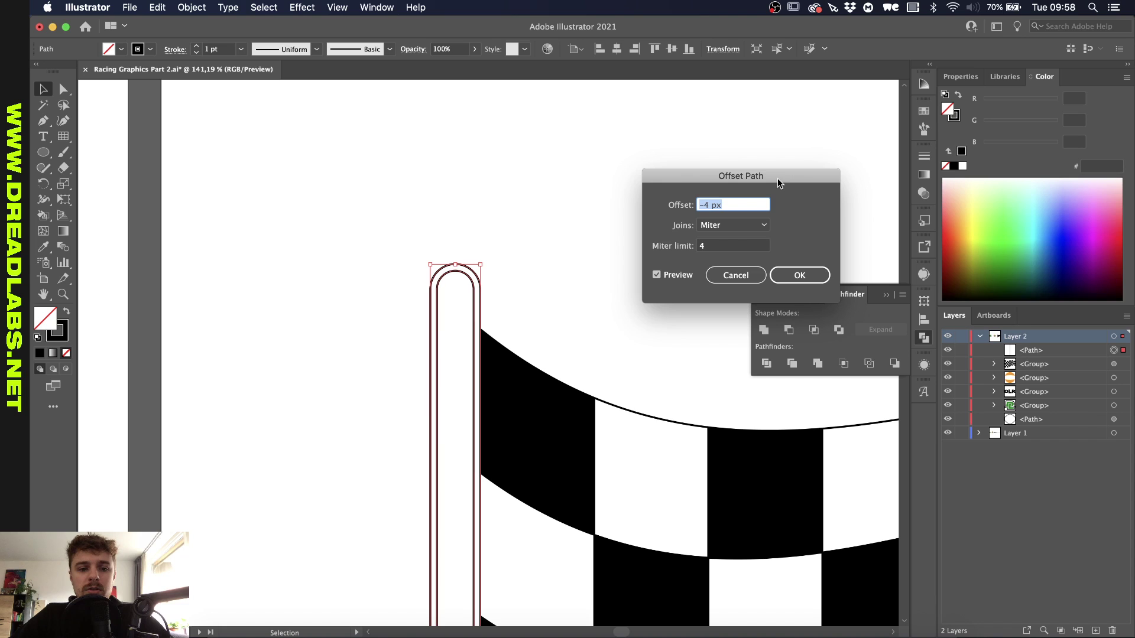
key("Return")
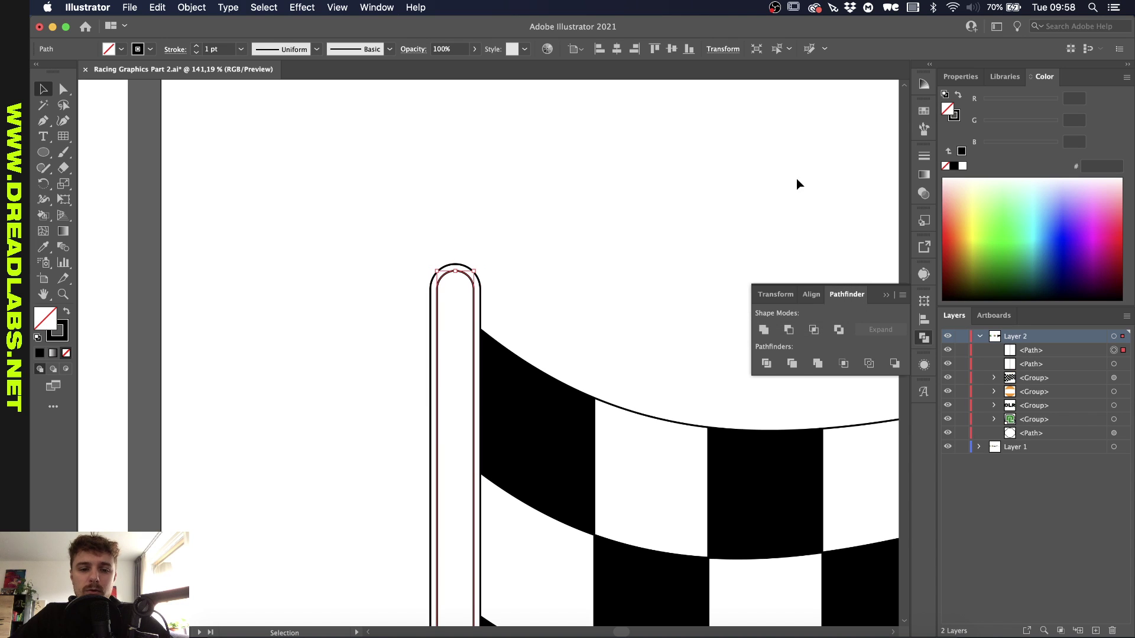
- Fill the inner pole path with the flag's black and shift it up against the flag-side edge of the outer pole
key("i")
left_click(634, 583)
key("v")
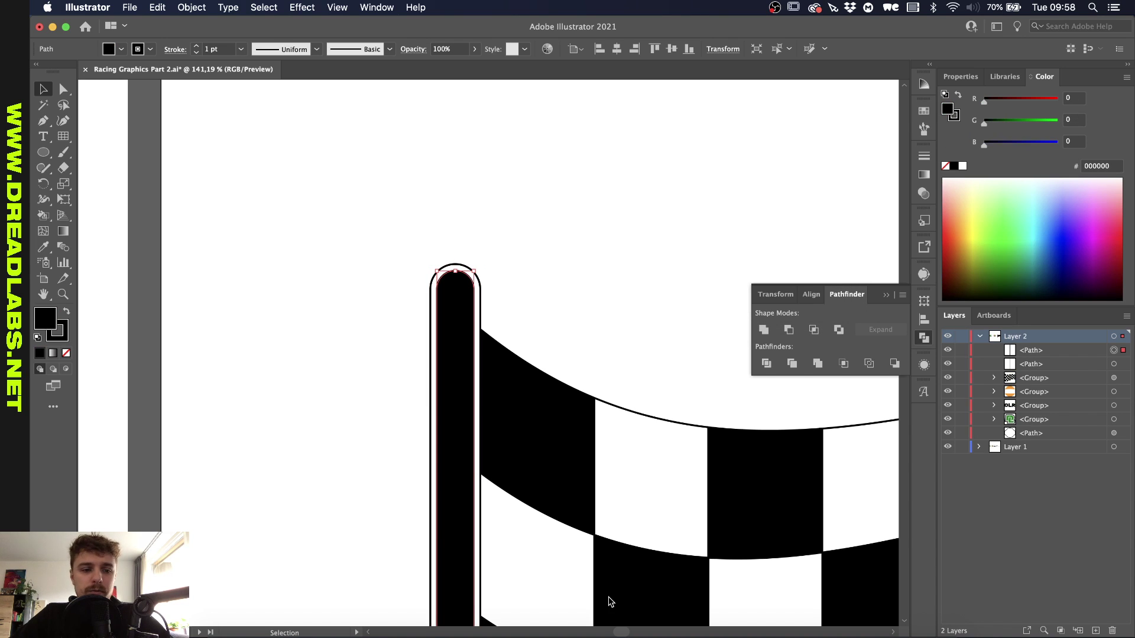
scroll(459, 329, "up", 5)
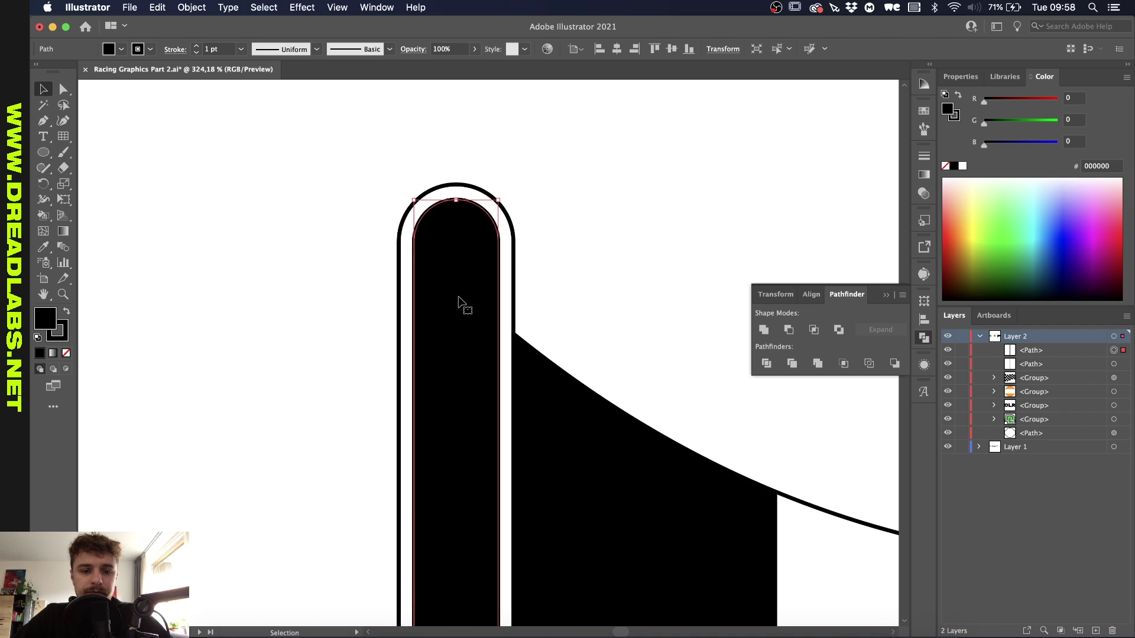
left_click_drag(461, 301, 490, 253)
left_click(633, 220)
- Extend the black inner pole's two bottom anchor points down to the outer pole's bottom edge
scroll(633, 221, "down", 3)
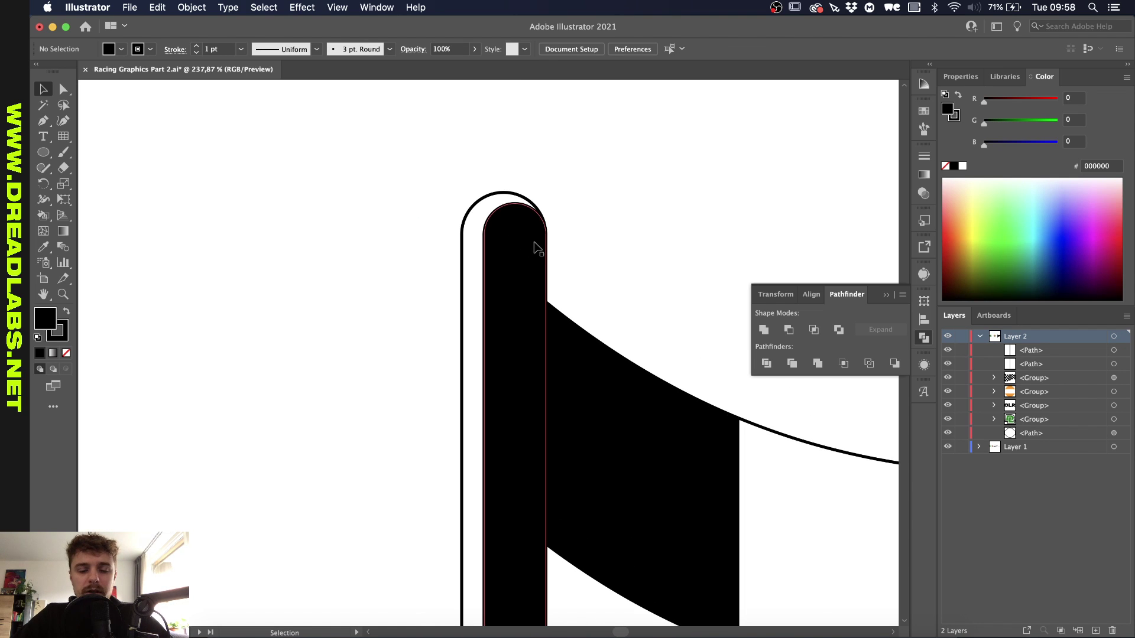
scroll(535, 266, "down", 4)
scroll(539, 320, "up", 2)
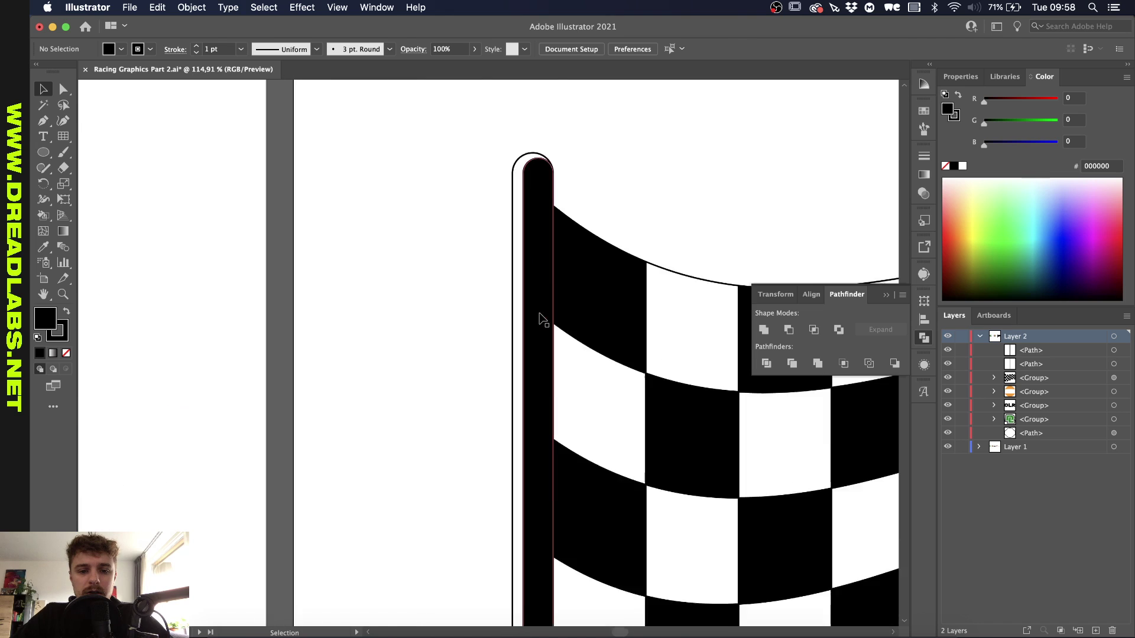
scroll(539, 319, "down", 5)
scroll(540, 318, "up", 5)
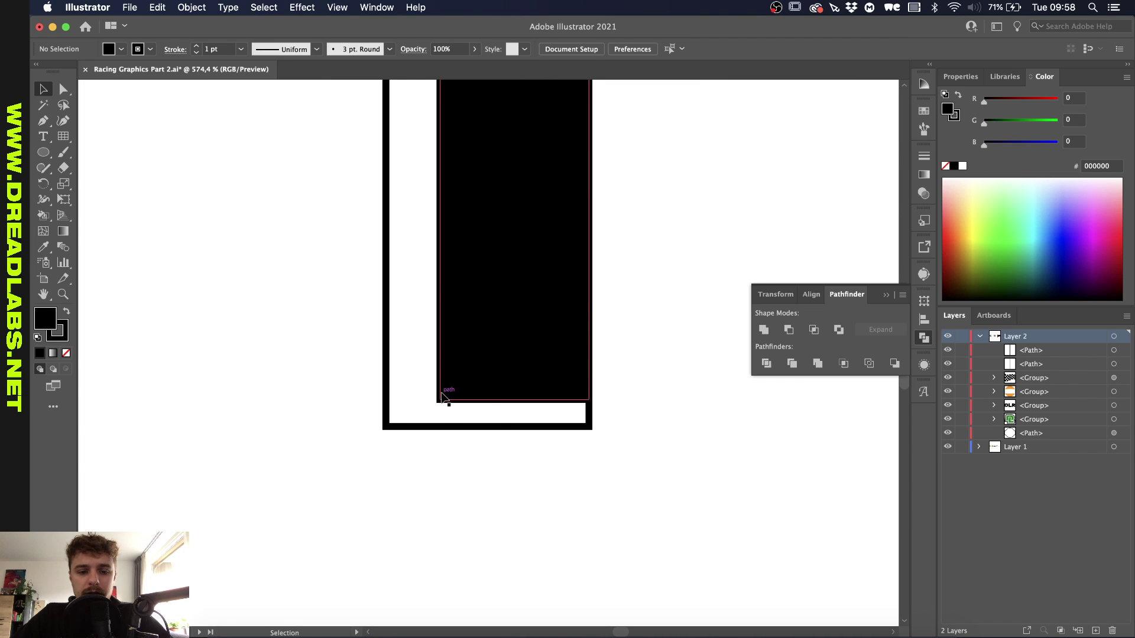
key("a")
left_click(440, 400)
left_click(588, 401, "shift")
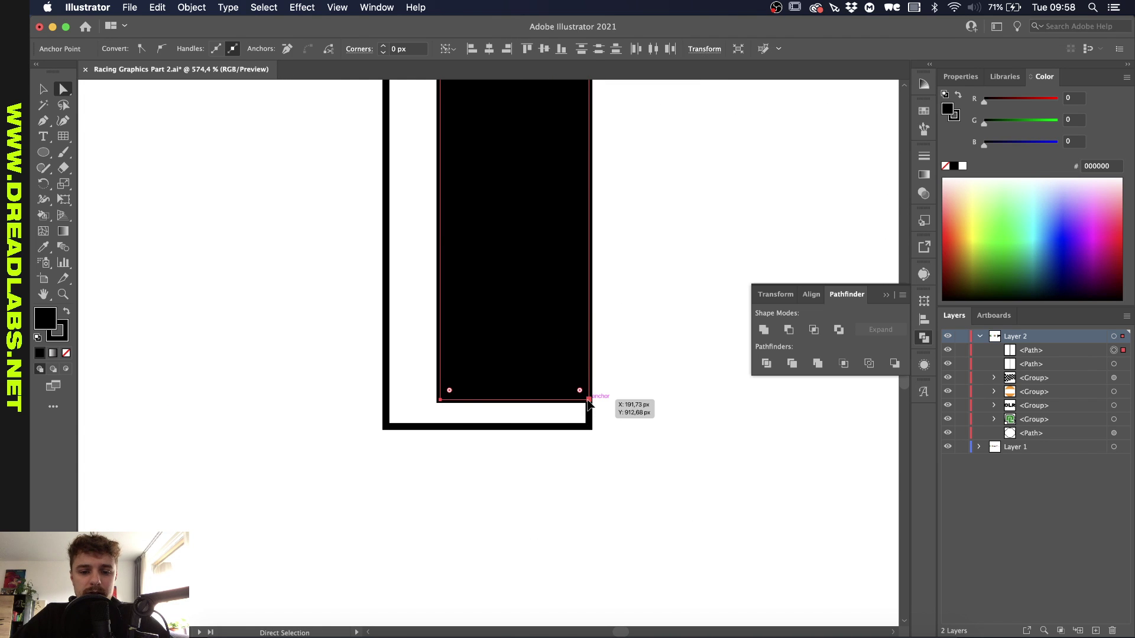
left_click_drag(589, 402, 593, 430)
key("v")
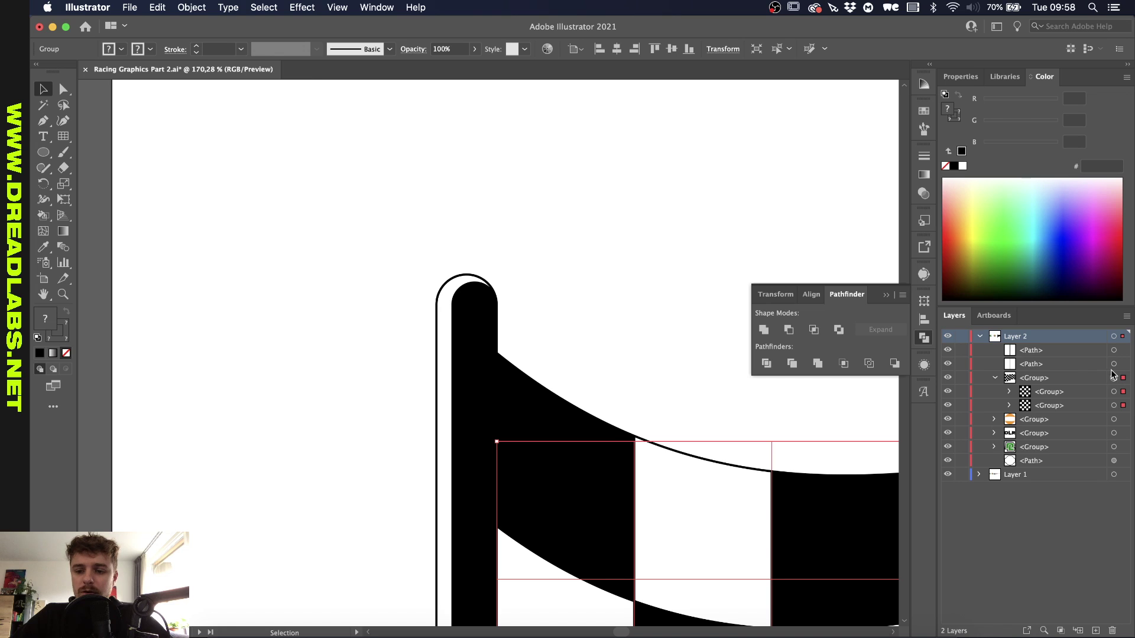
- Expand the appearance of the warped flag group and ungroup it into separate line and fill groups
left_click(191, 7)
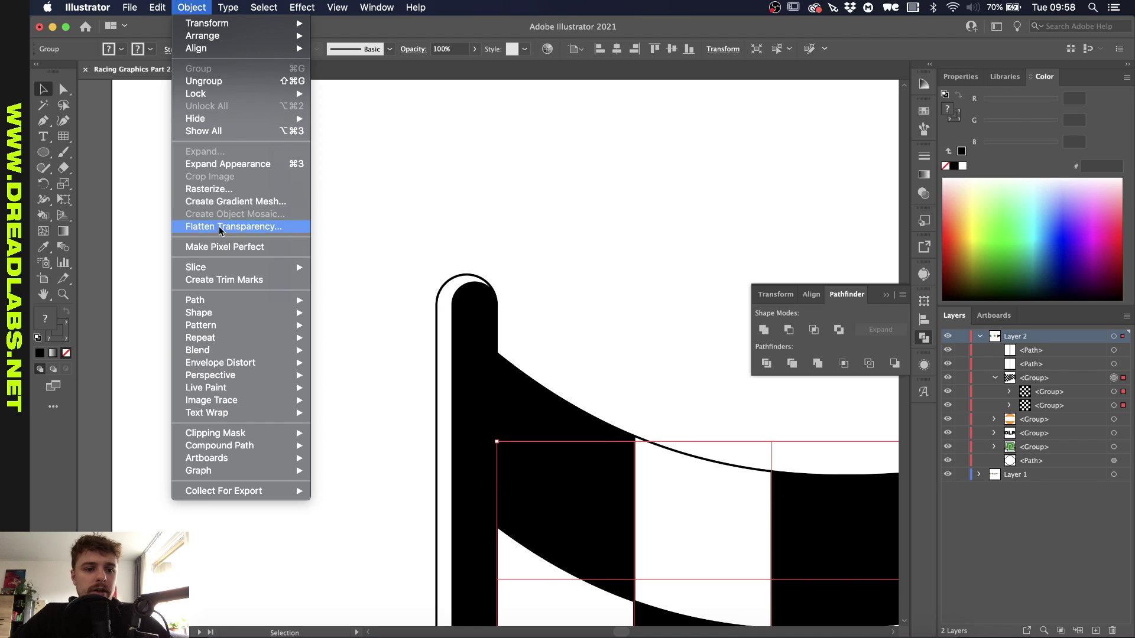
left_click(240, 171)
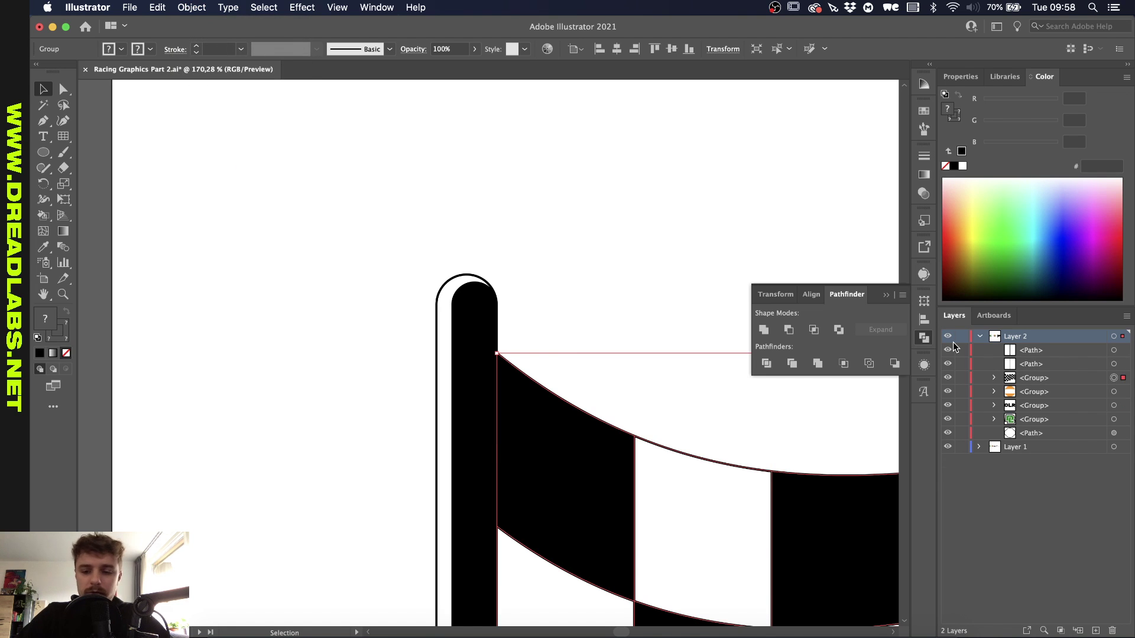
key("super+shift+g")
key("super+f")
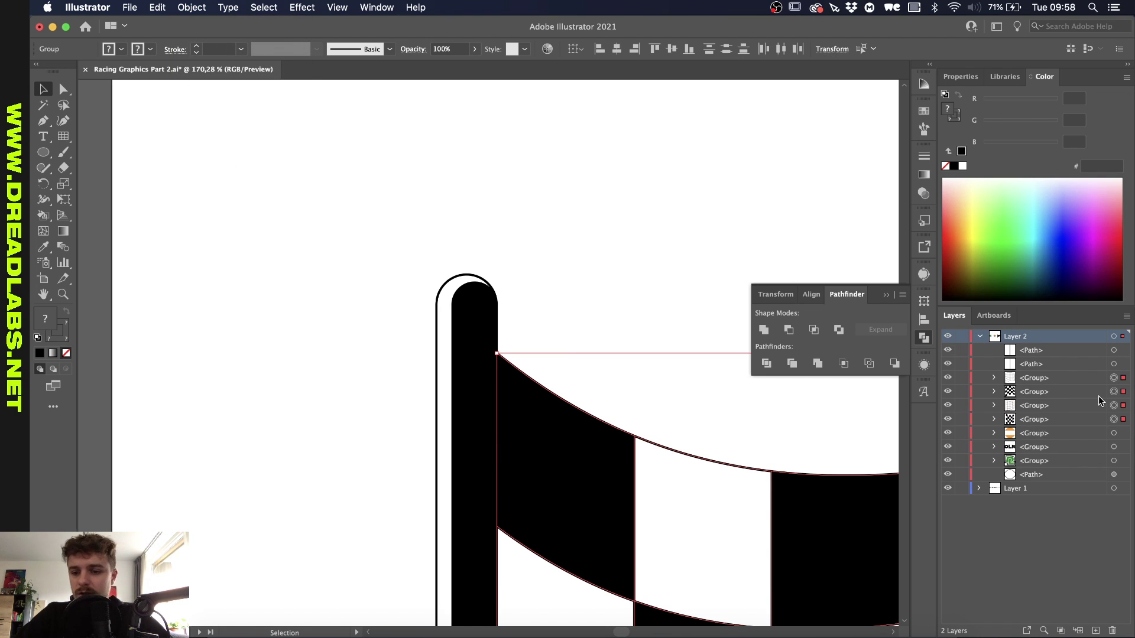
- Set the stroke weight of the flag's line groups and the outer pole path to 3 pt
left_click(1123, 405)
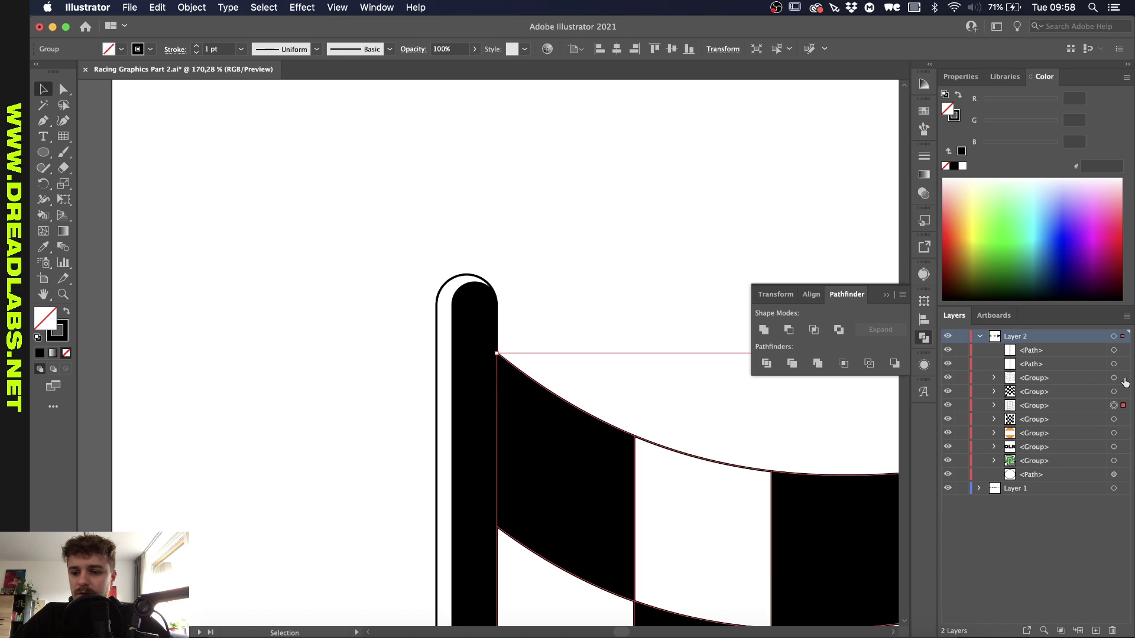
left_click(1124, 378, "shift")
left_click(1124, 364, "shift")
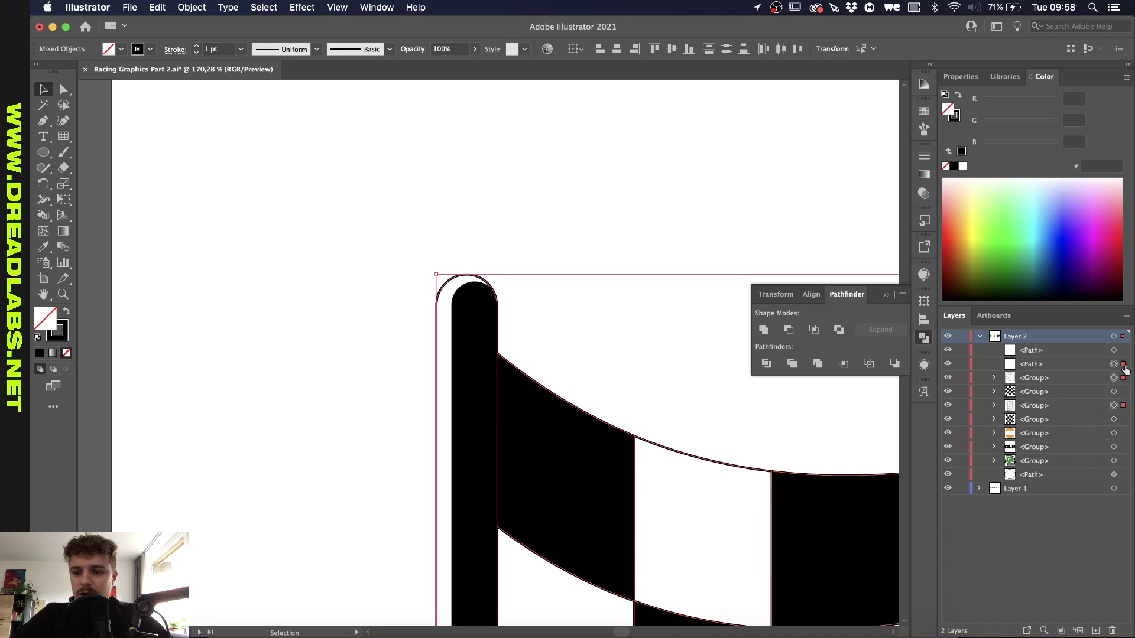
left_click(199, 46)
left_click(198, 46)
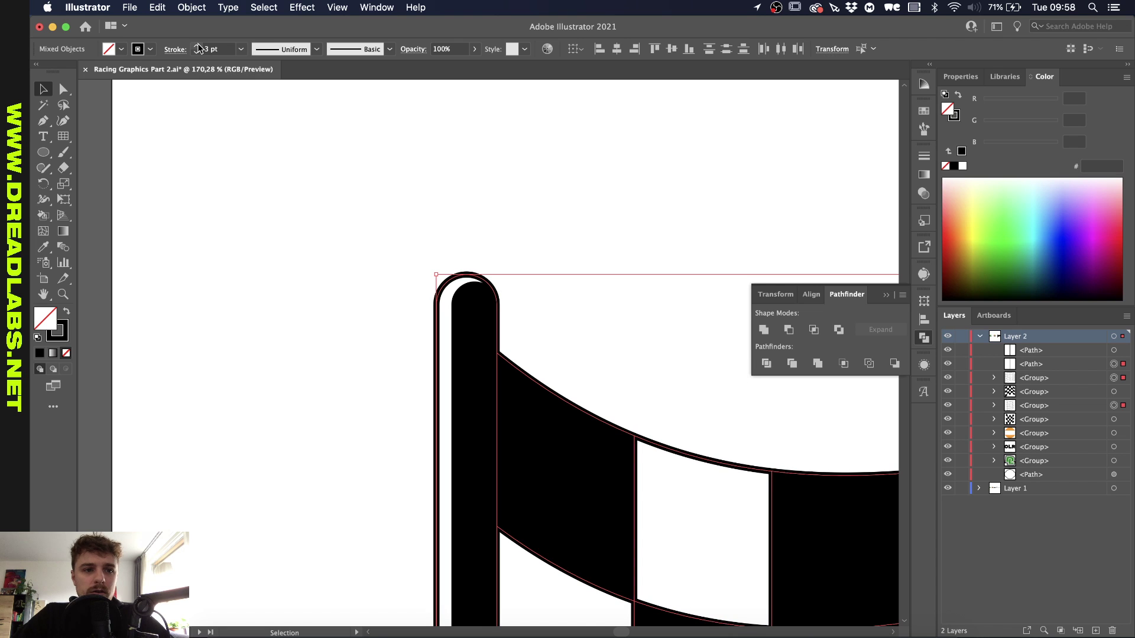
left_click(199, 46)
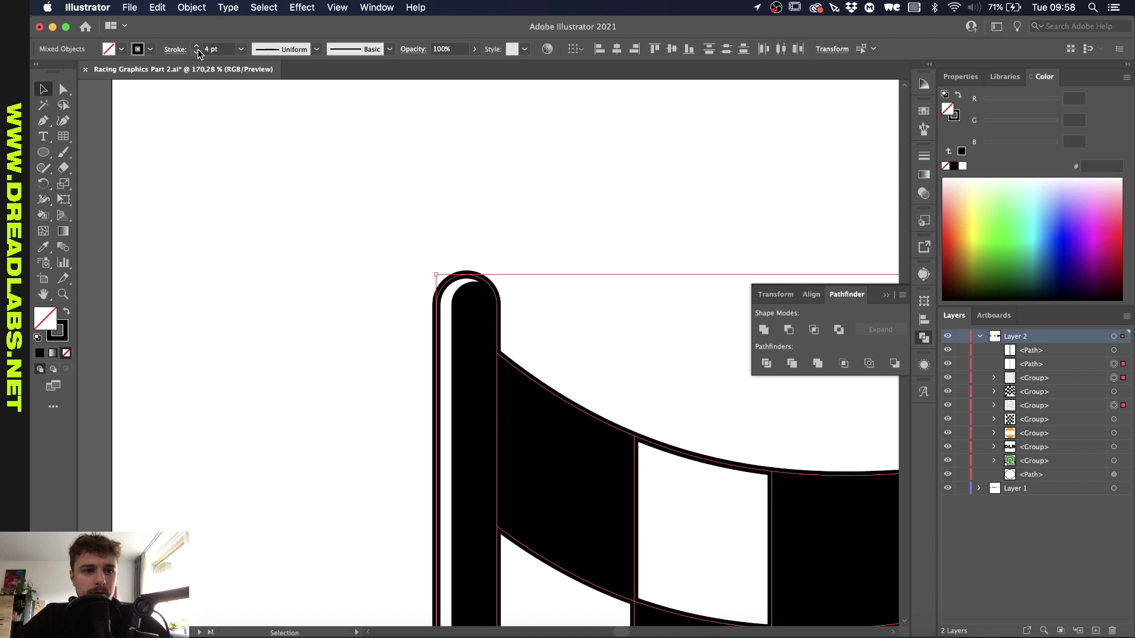
left_click(197, 51)
left_click(299, 248)
- Group the checkered flag and its pole paths into a single group
scroll(299, 247, "down", 5)
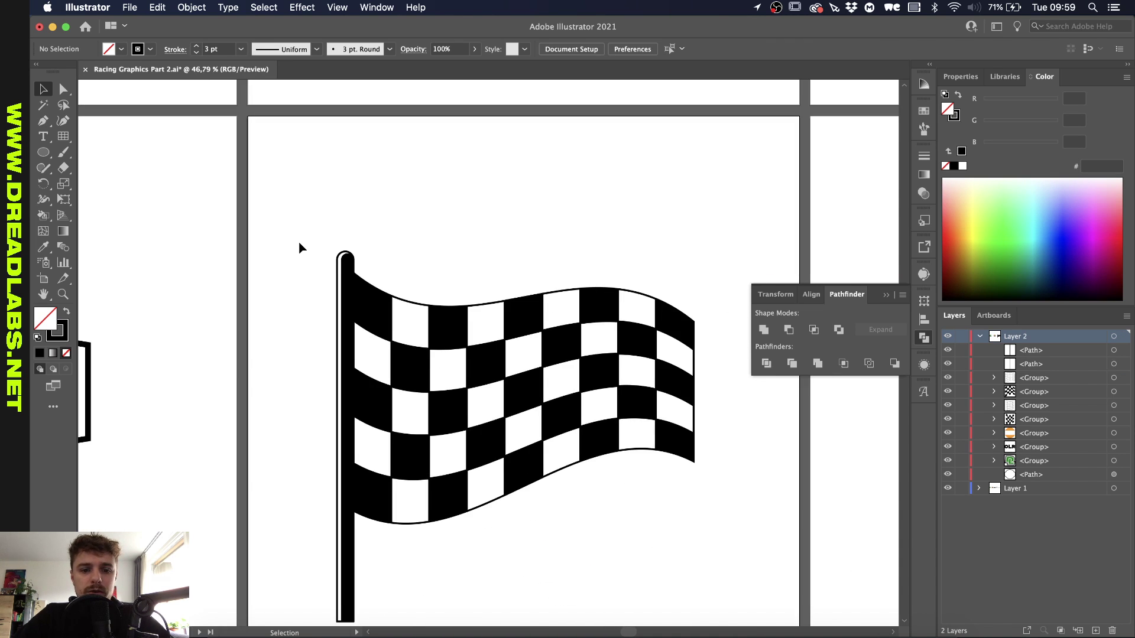
scroll(325, 372, "down", 1)
scroll(563, 455, "down", 3)
scroll(450, 416, "up", 2)
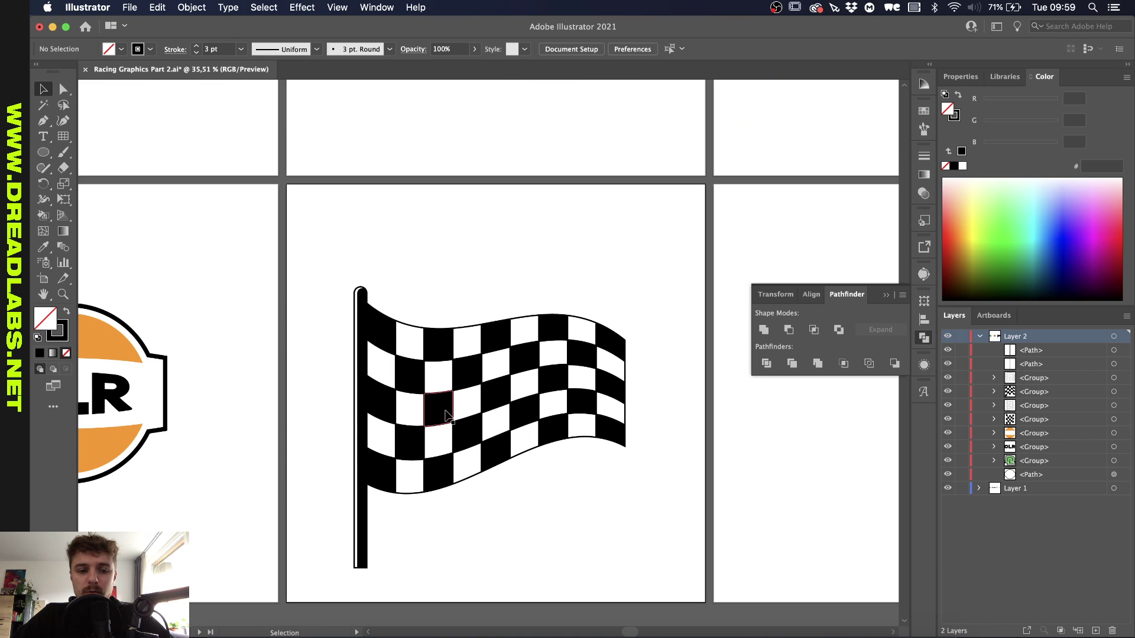
left_click_drag(314, 286, 682, 616)
key("super+g")
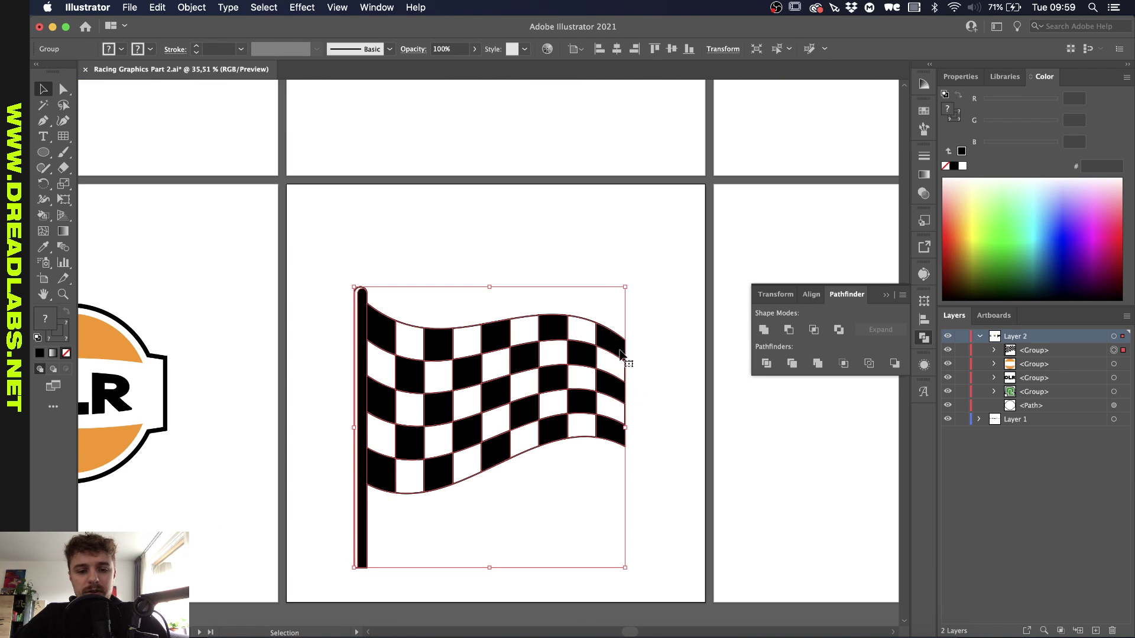
- Enable Scale Strokes & Effects in the general preferences
left_click(125, 7)
mouse_move(98, 7)
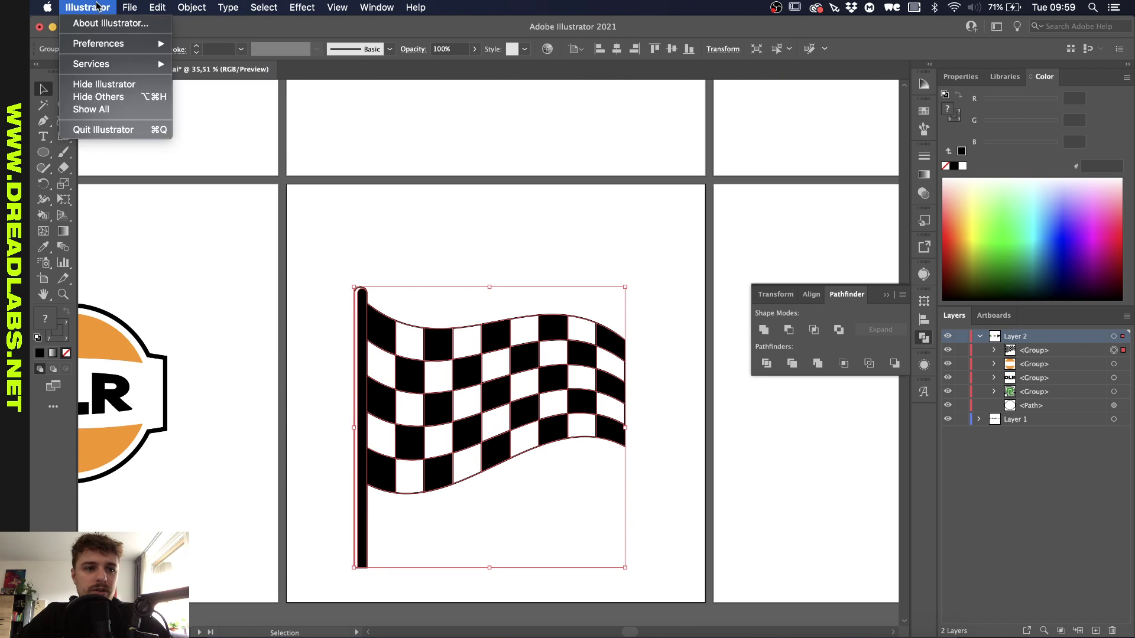
mouse_move(101, 43)
left_click(219, 45)
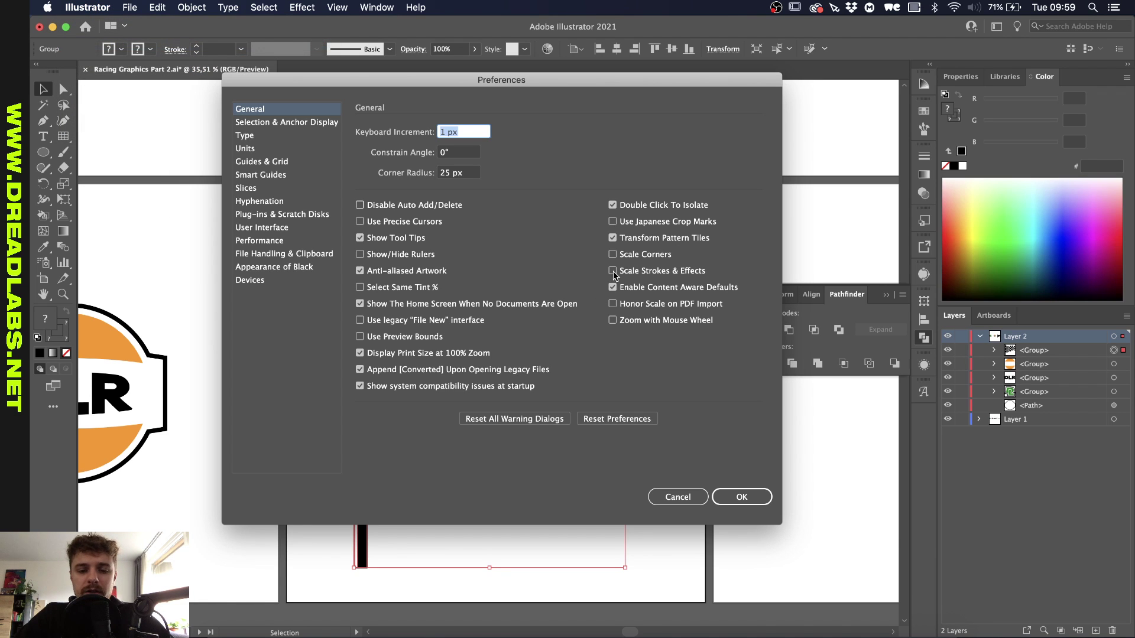
left_click(614, 272)
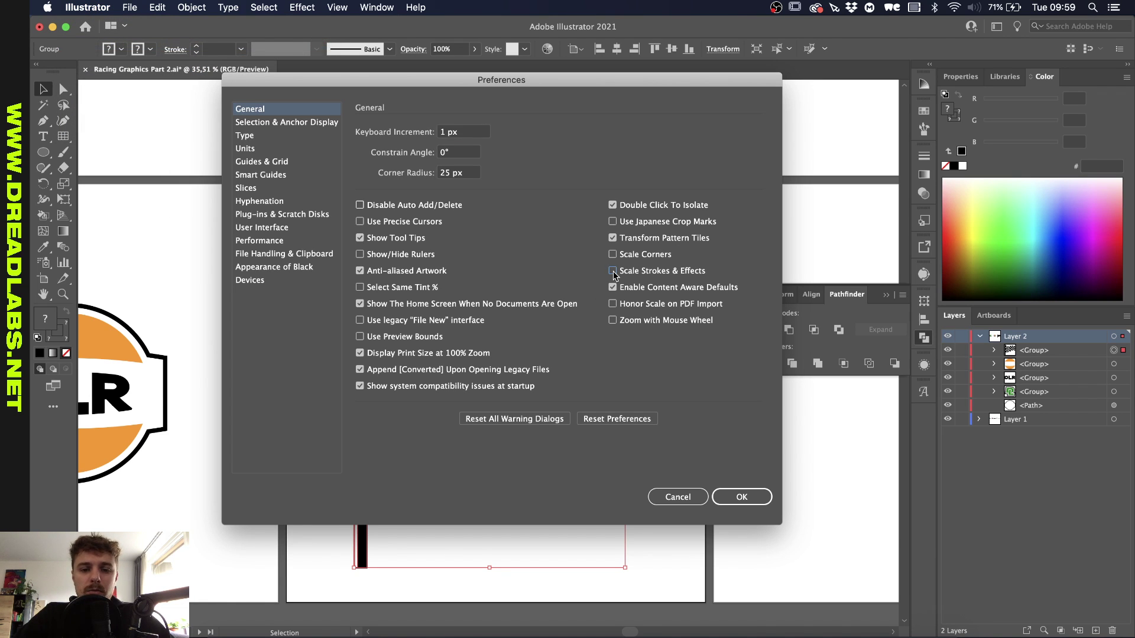
left_click(740, 496)
- Shrink the flag group proportionally, tilt it clockwise and place it in the right half of its artboard
left_click_drag(626, 429, 572, 425)
left_click_drag(583, 333, 604, 374)
left_click_drag(506, 454, 604, 451)
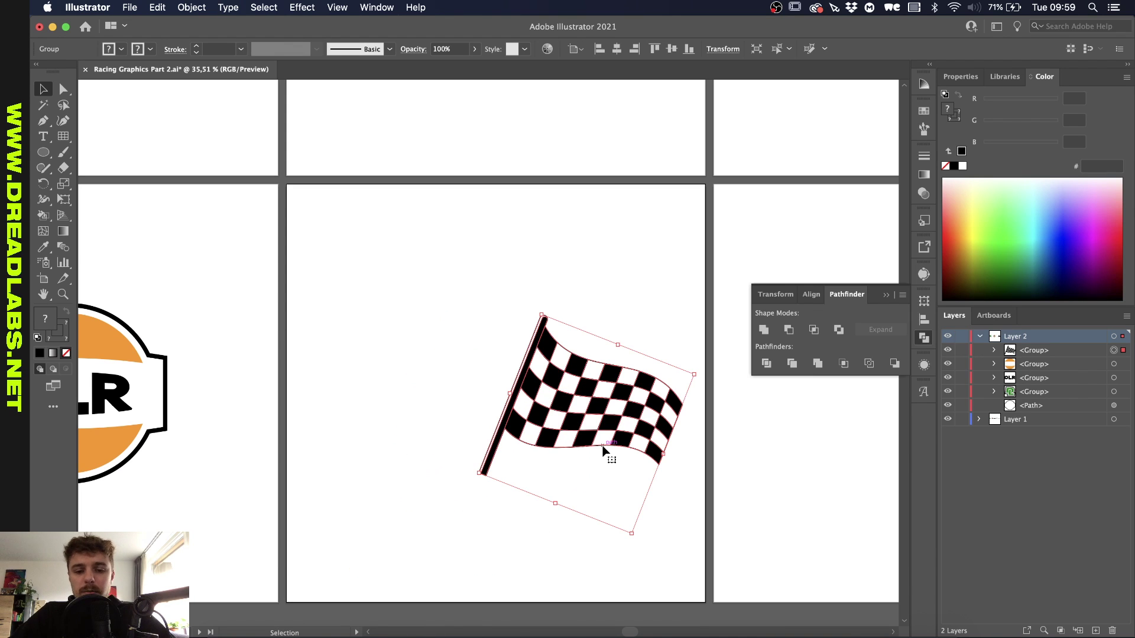
scroll(603, 451, "up", 3)
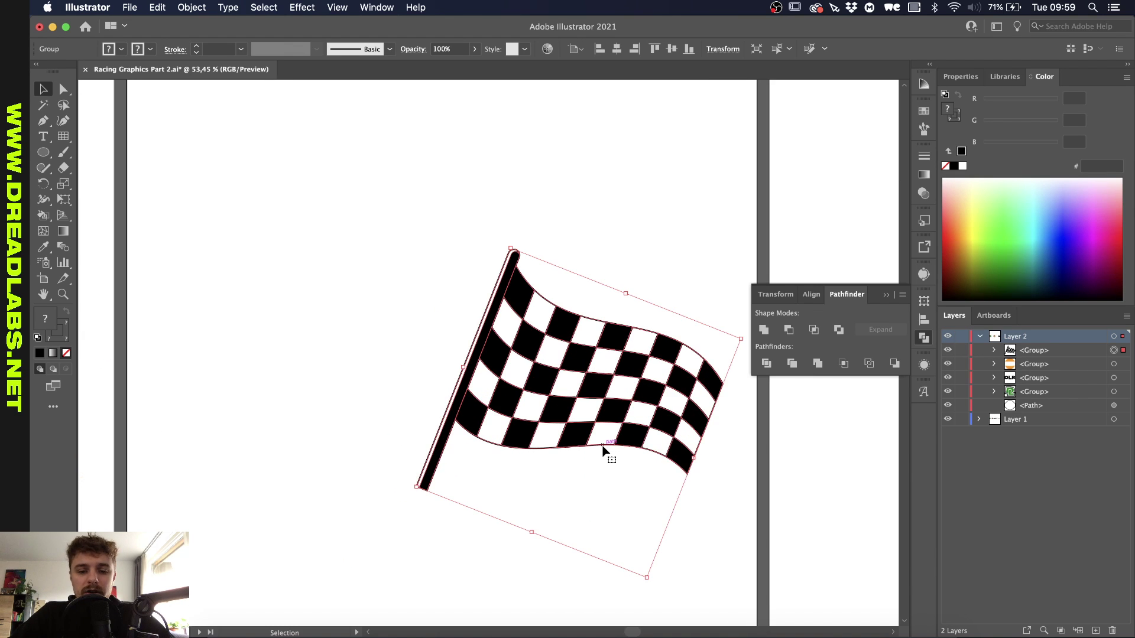
scroll(420, 398, "down", 3)
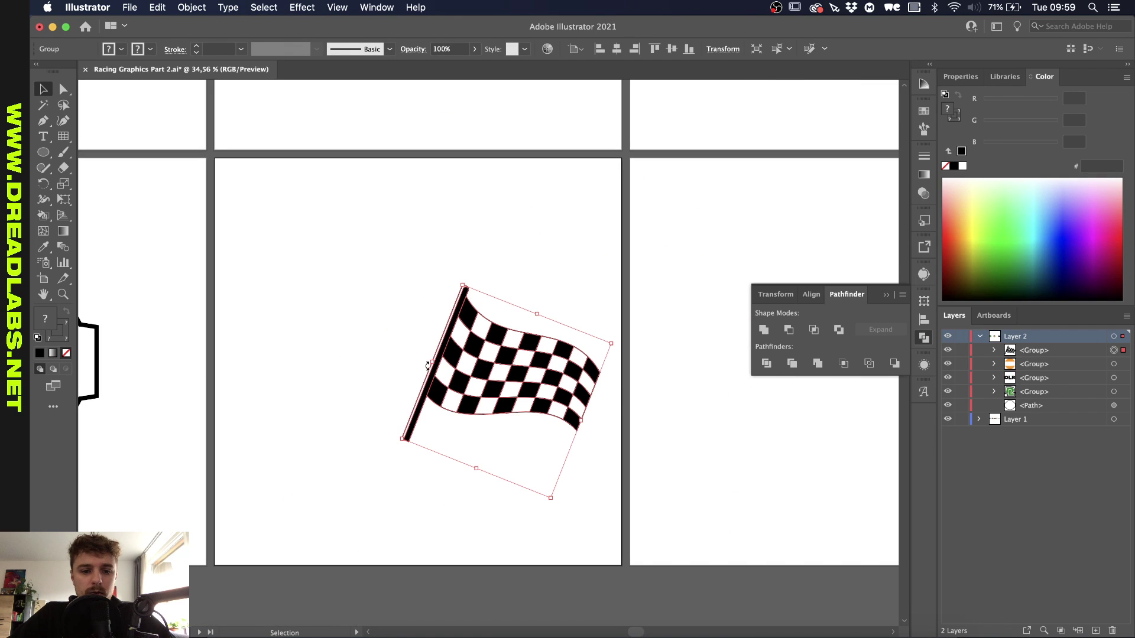
- Scale the tilted flag down slightly more and nudge it towards the artboard's right edge
left_click_drag(428, 366, 448, 371)
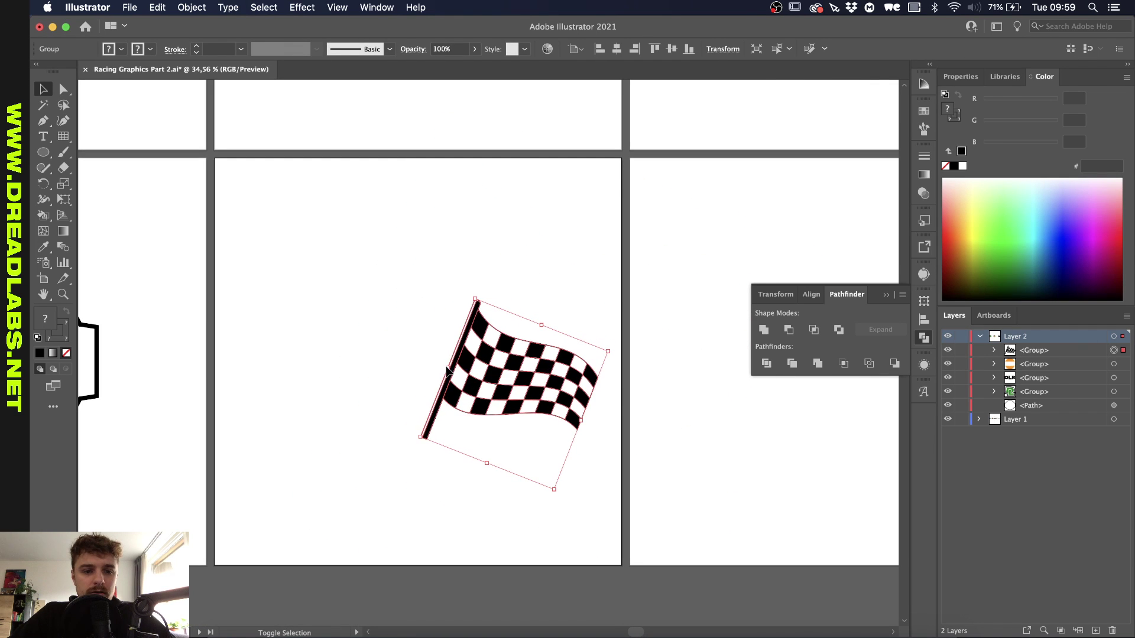
key("shift+Right")
key("shift+Right")
key("shift+Right")
key("shift+Right")
left_click(416, 319)
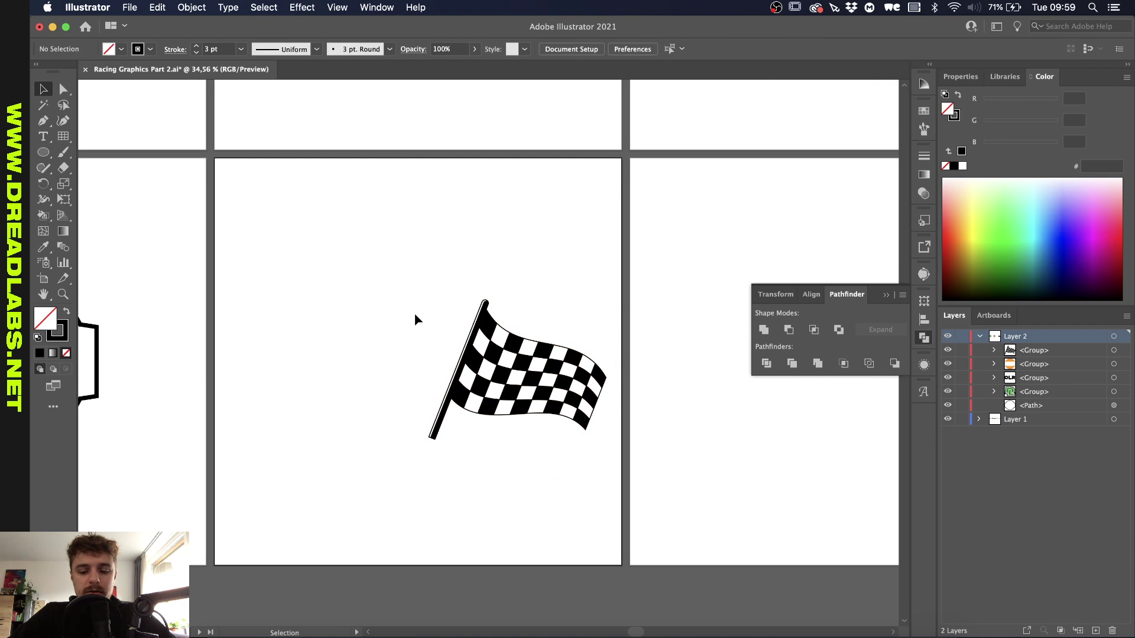
- Disable Scale Strokes & Effects in the general preferences
left_click(632, 49)
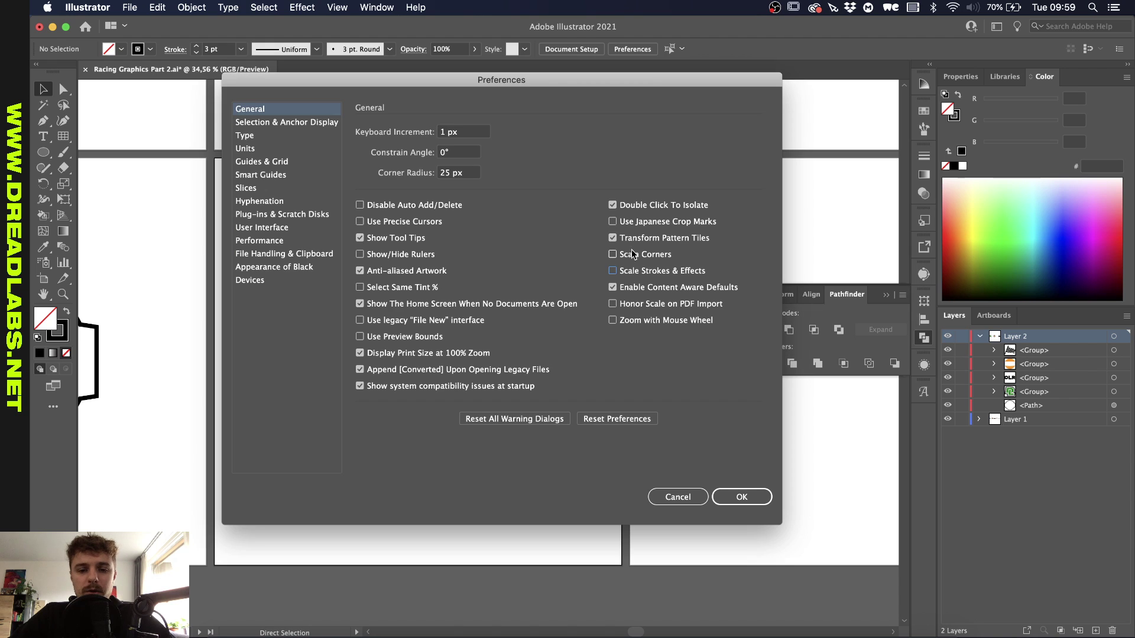
left_click(736, 500)
- Draw a straight vertical guide line beside the flag and centre it horizontally on the artboard
key("p")
left_click(361, 224)
left_click(361, 388)
key("v")
left_click(422, 239)
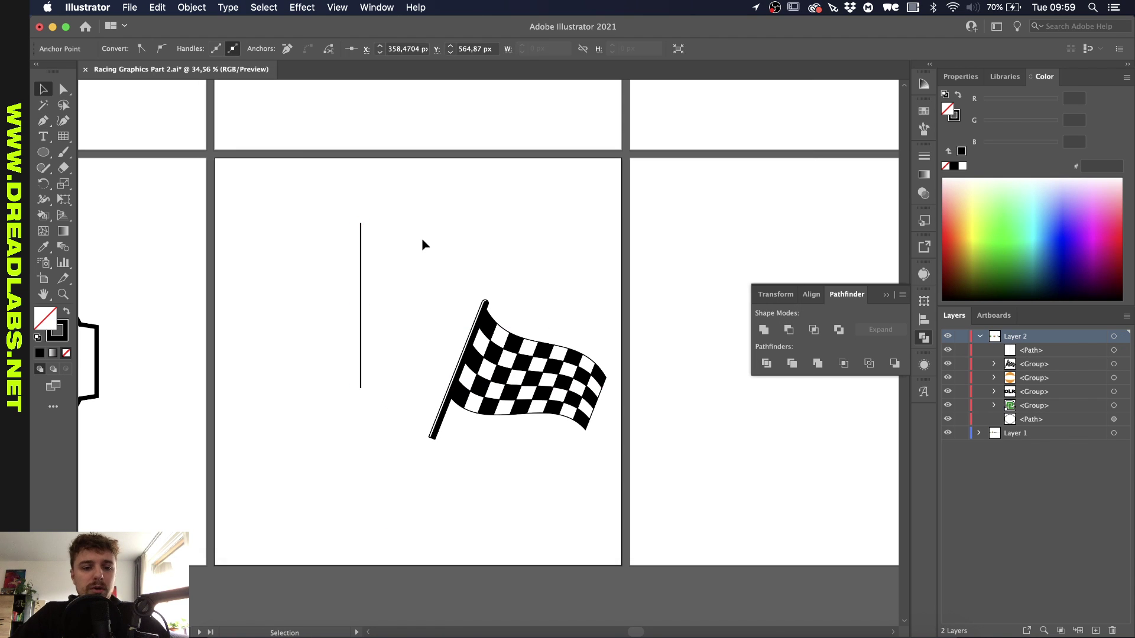
left_click_drag(423, 239, 331, 314)
left_click(617, 49)
left_click(526, 196)
- Nudge the flag slightly further right, away from the vertical centre line
left_click(502, 380)
key("shift+Right")
key("shift+Right")
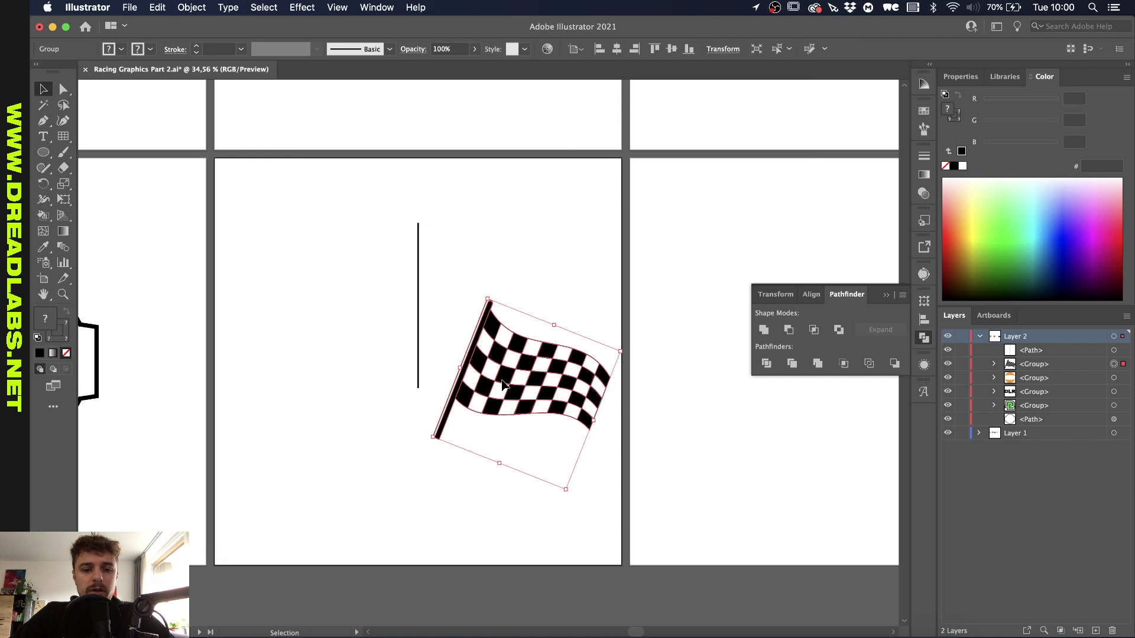
- Reflect a copy of the flag across the vertical centre line, and delete the line
key("o")
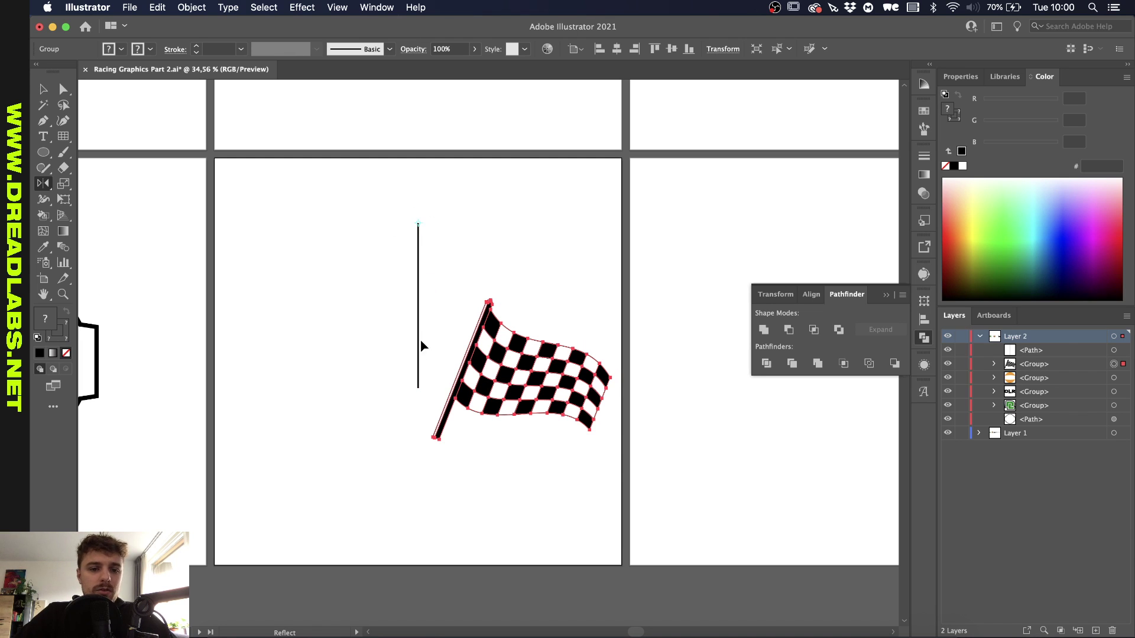
left_click(419, 389, "alt")
key("v")
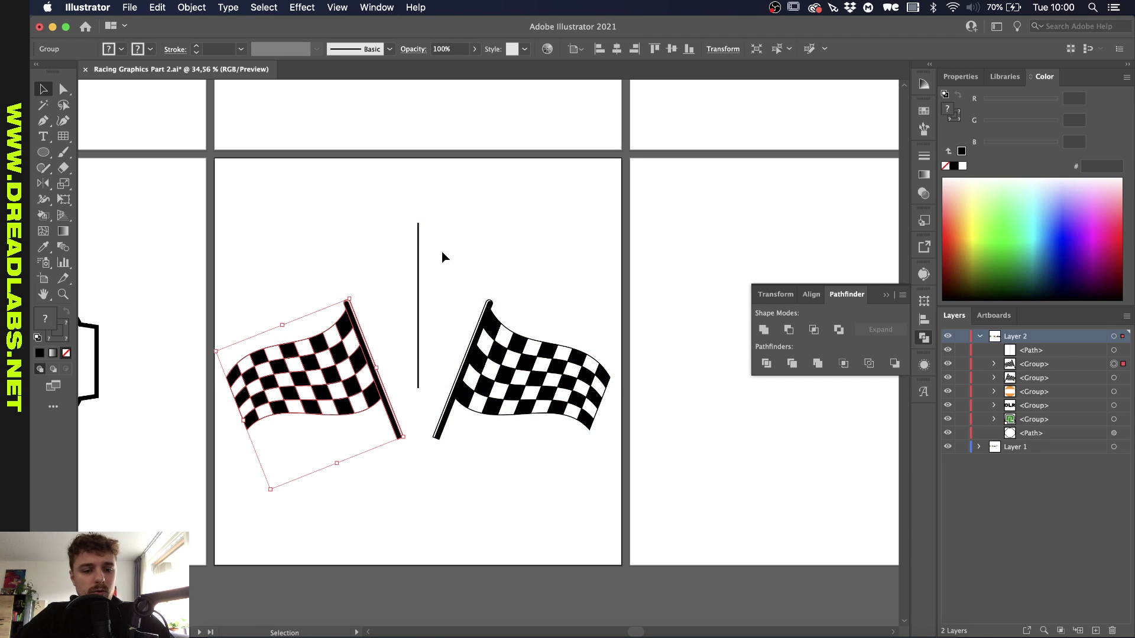
left_click_drag(405, 273, 406, 272)
key("Delete")
- Add the text "Dread" on the empty artboard beneath the red Dread Labs logo
scroll(513, 345, "down", 3)
scroll(513, 345, "right", 5)
scroll(513, 344, "up", 3)
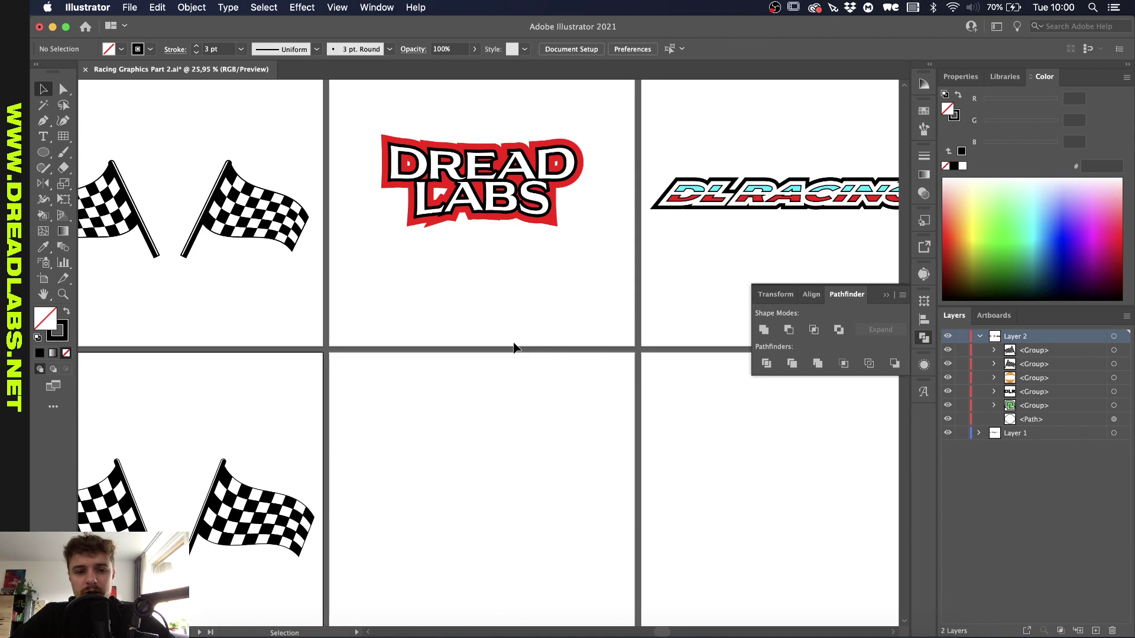
scroll(514, 348, "down", 2)
key("t")
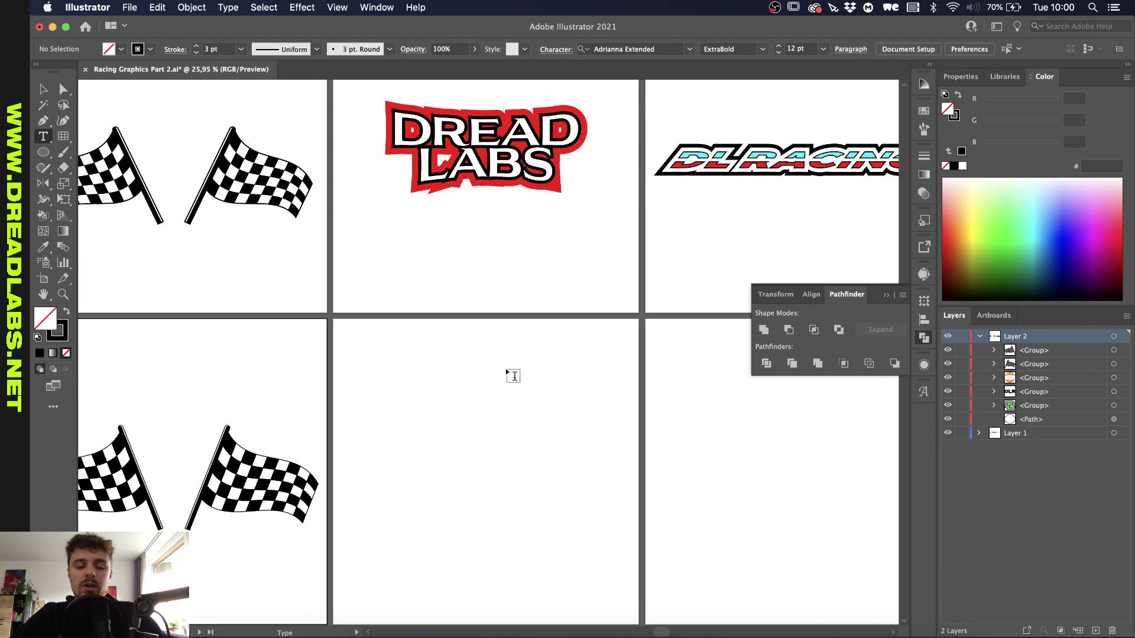
left_click(480, 418)
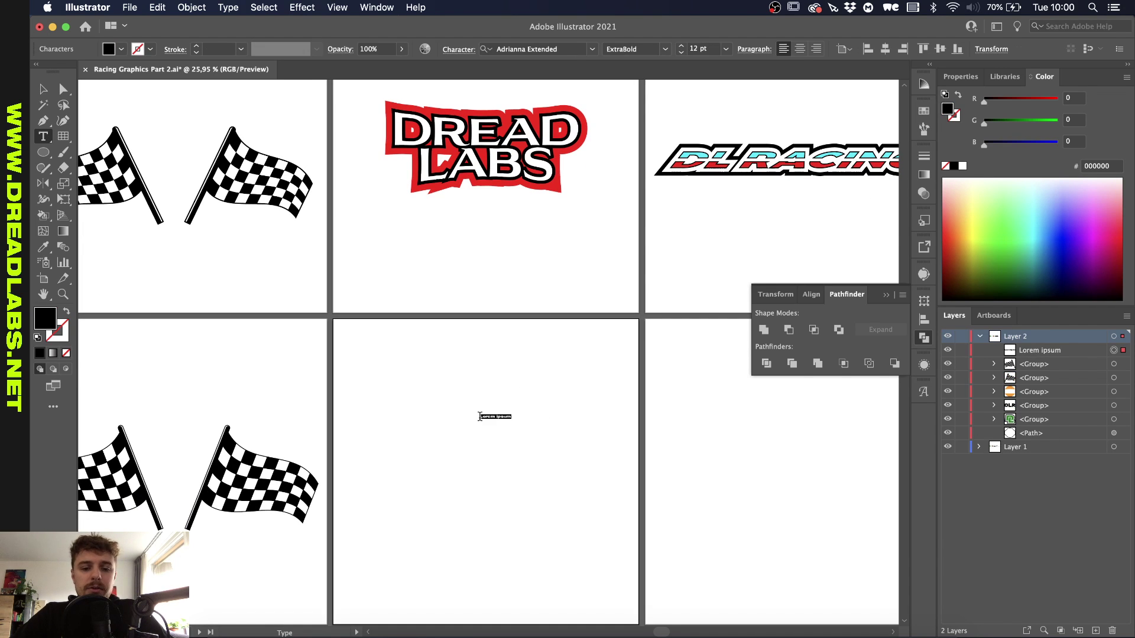
type("Dread")
key("Escape")
- Set the "Dread" text in Aviano Flare Bold, enlarge it to about 134.75 pt and centre-align its paragraph
left_click(535, 49)
type("aviano f")
left_click(531, 114)
left_click_drag(498, 420, 588, 444)
left_click(800, 49)
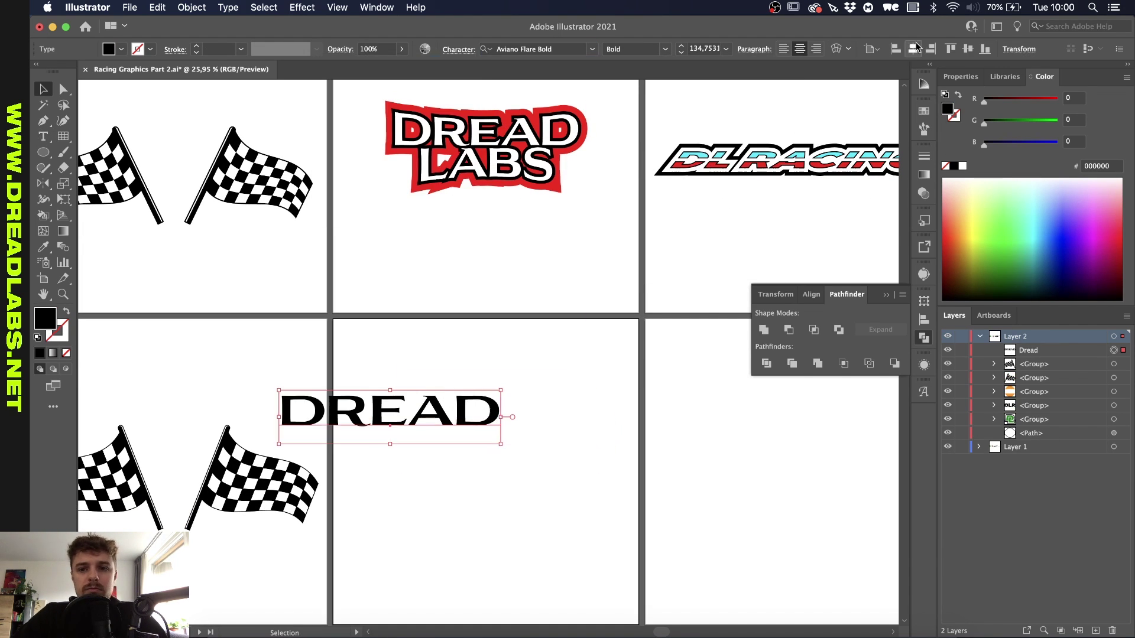
- Add "labs" in the same font on a line below "Dread", and centre the grouped words on the artboard
type("labs")
key("Escape")
left_click(486, 412, "shift")
key("super+g")
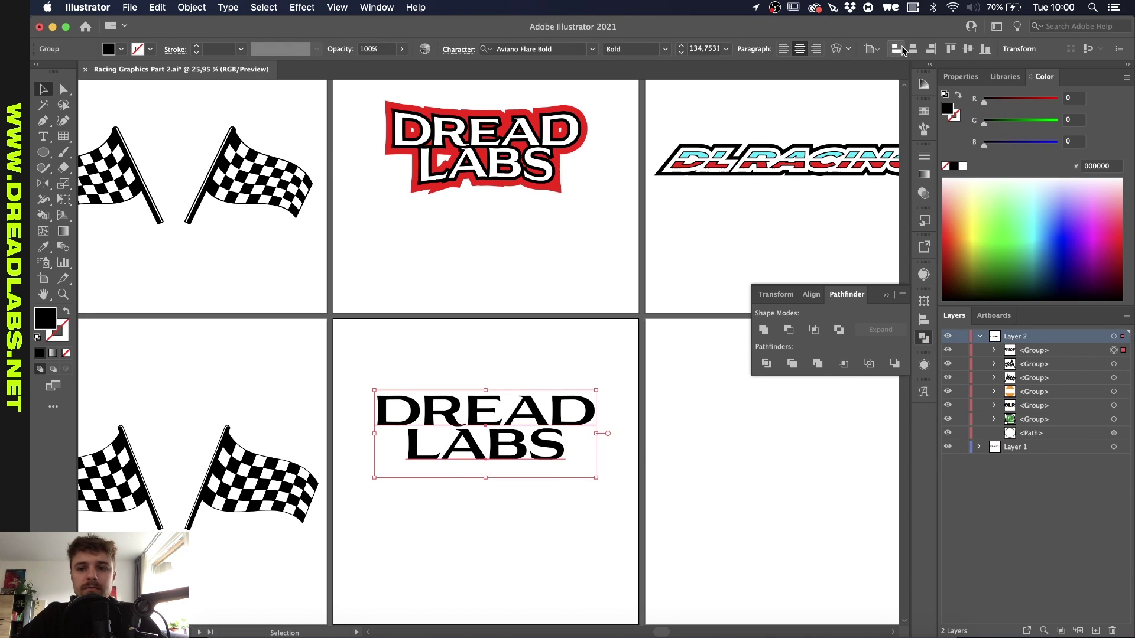
left_click(940, 49)
left_click(476, 549)
- Ungroup the two words and convert both "Dread" and "labs" to outlines
scroll(476, 550, "up", 3)
left_click(507, 306)
key("super+shift+g")
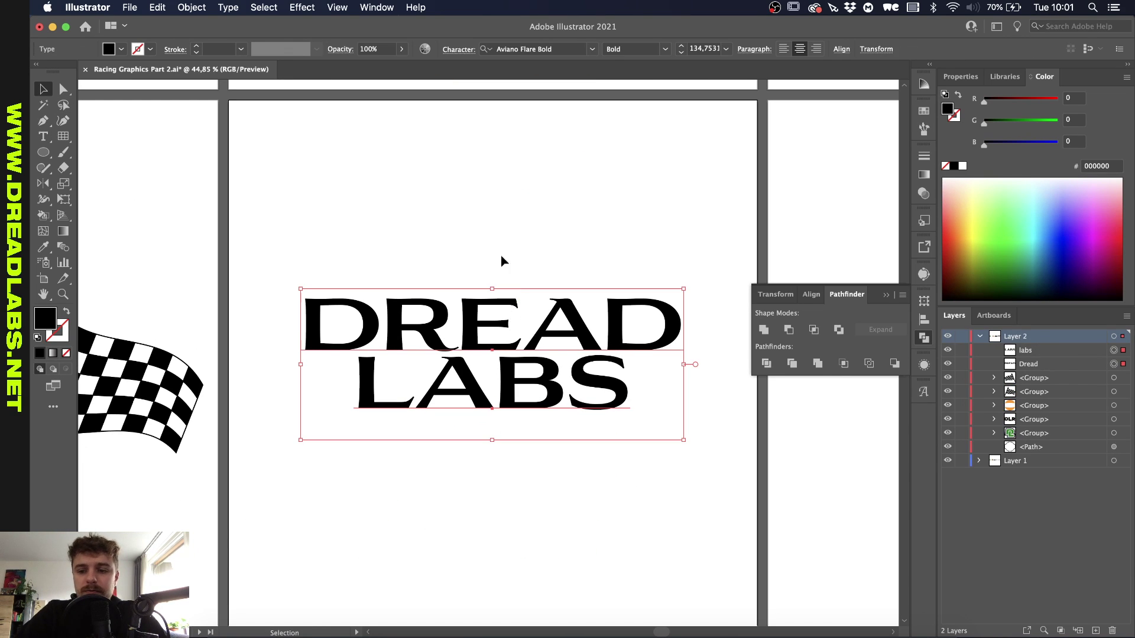
left_click(501, 254)
left_click(490, 312)
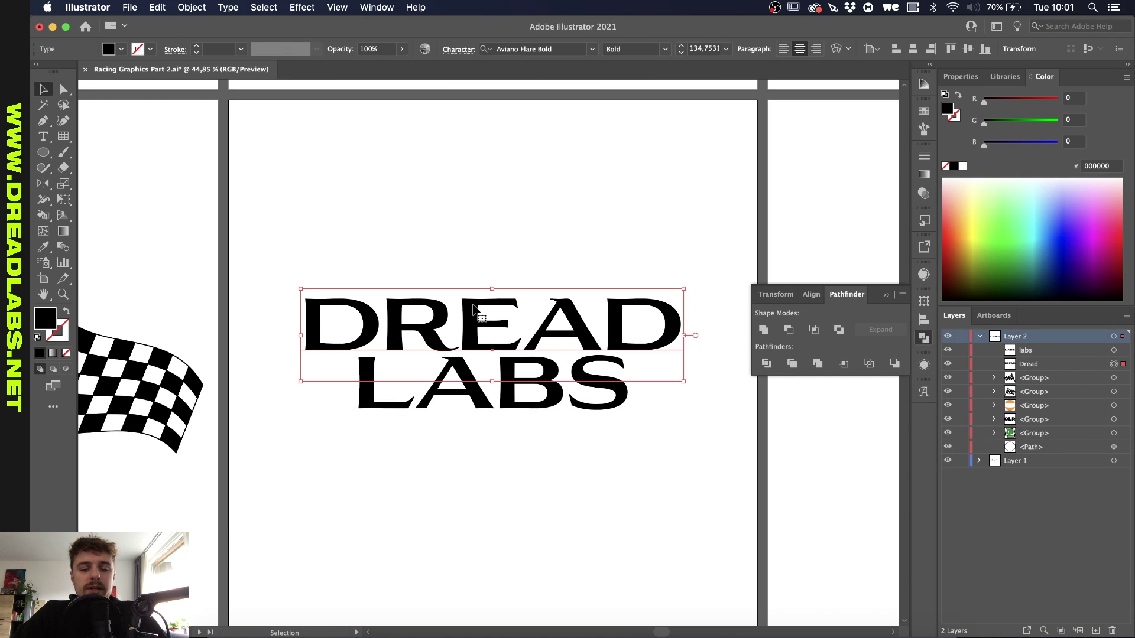
right_click(472, 349)
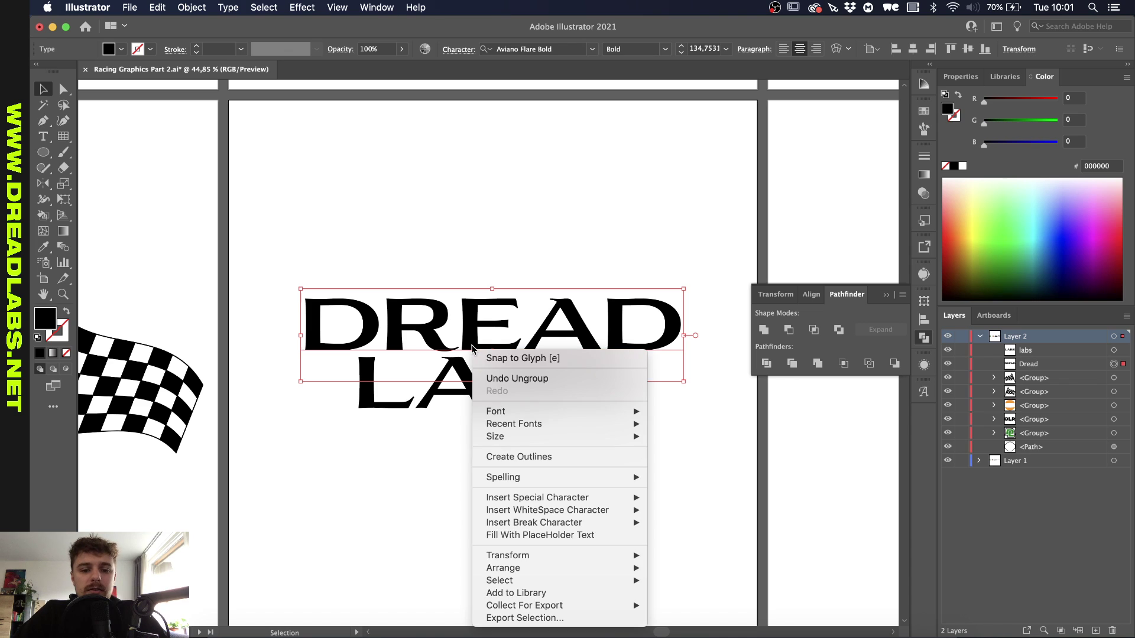
left_click(521, 457)
left_click(496, 393)
right_click(513, 355)
left_click(520, 462)
- Apply an Arc Upper warp to the outlined DREAD with -10% horizontal bend and 0% horizontal distortion
left_click(302, 7)
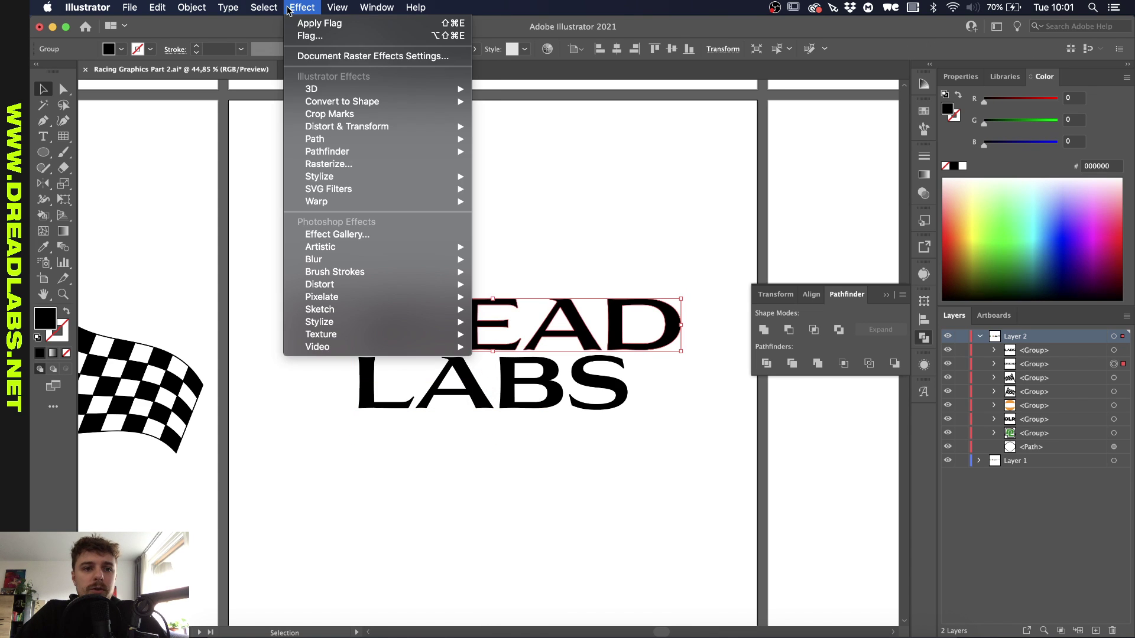
mouse_move(325, 201)
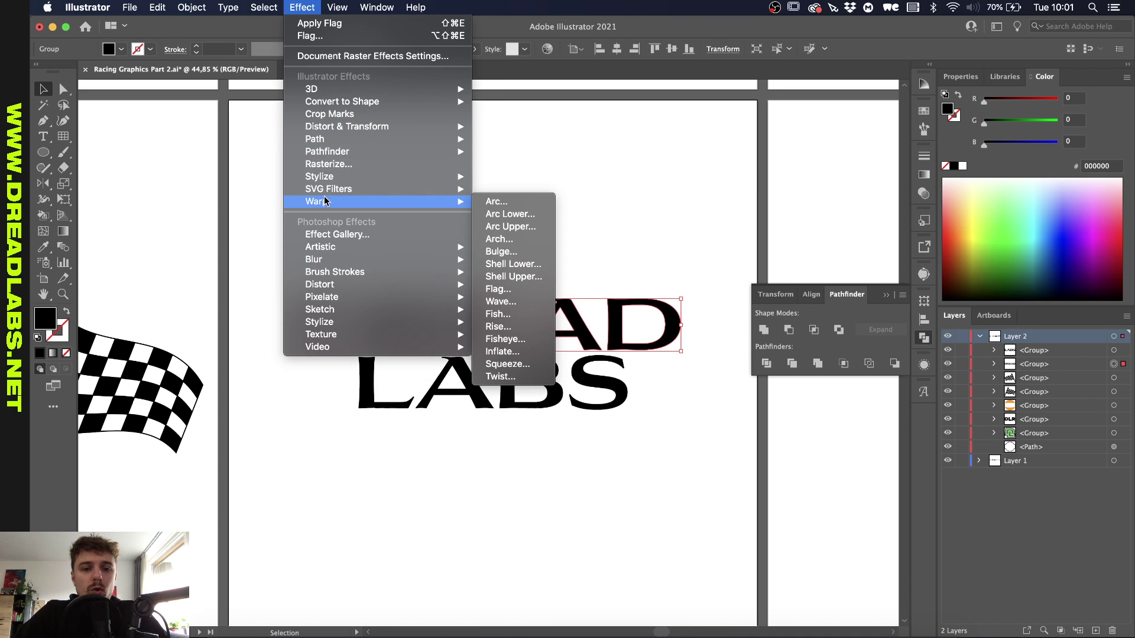
left_click(534, 228)
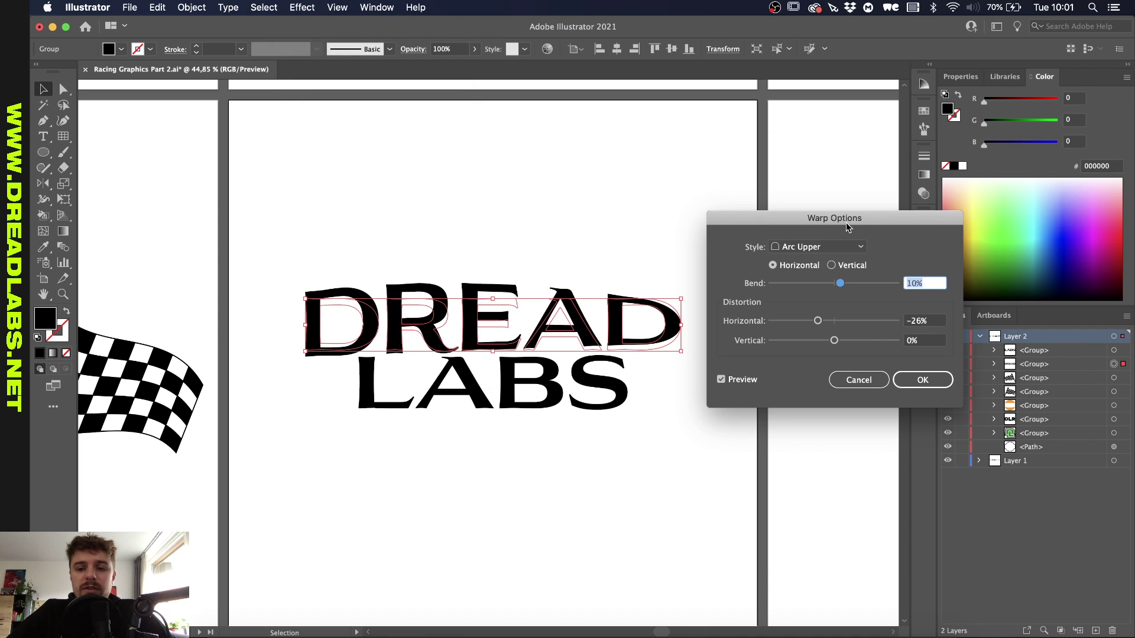
key("shift+Down")
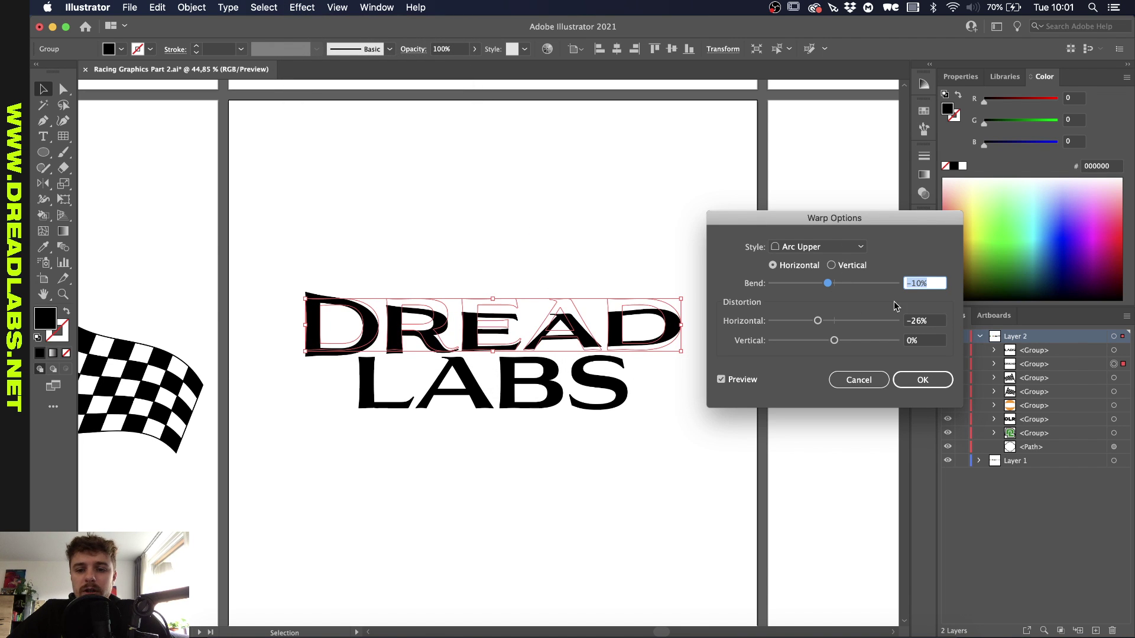
type("0")
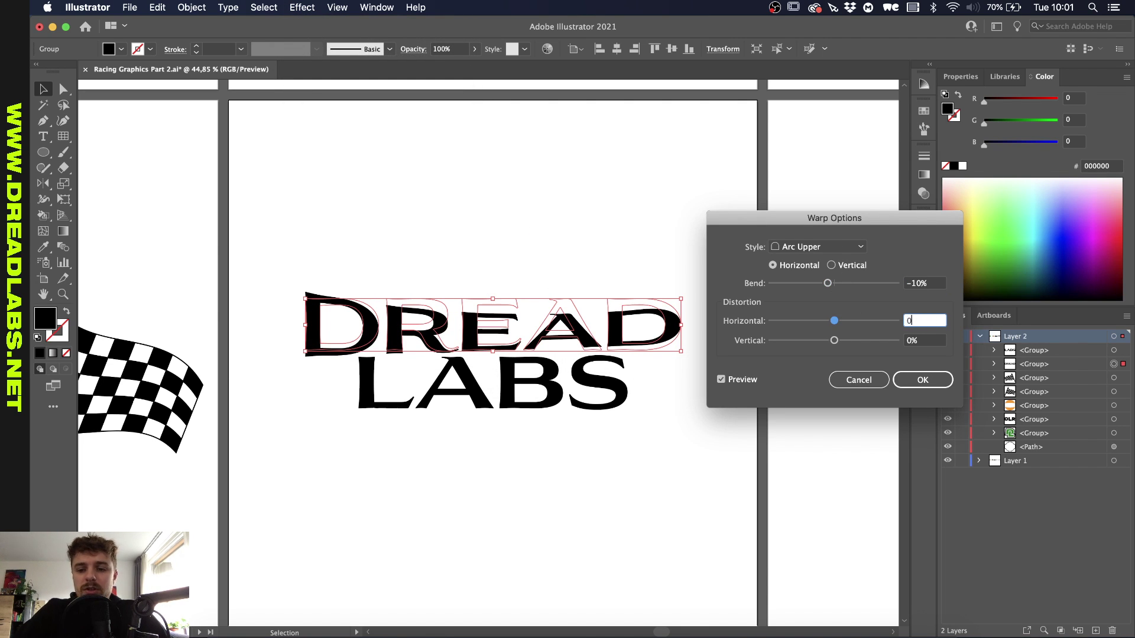
left_click(939, 284)
double_click(939, 285)
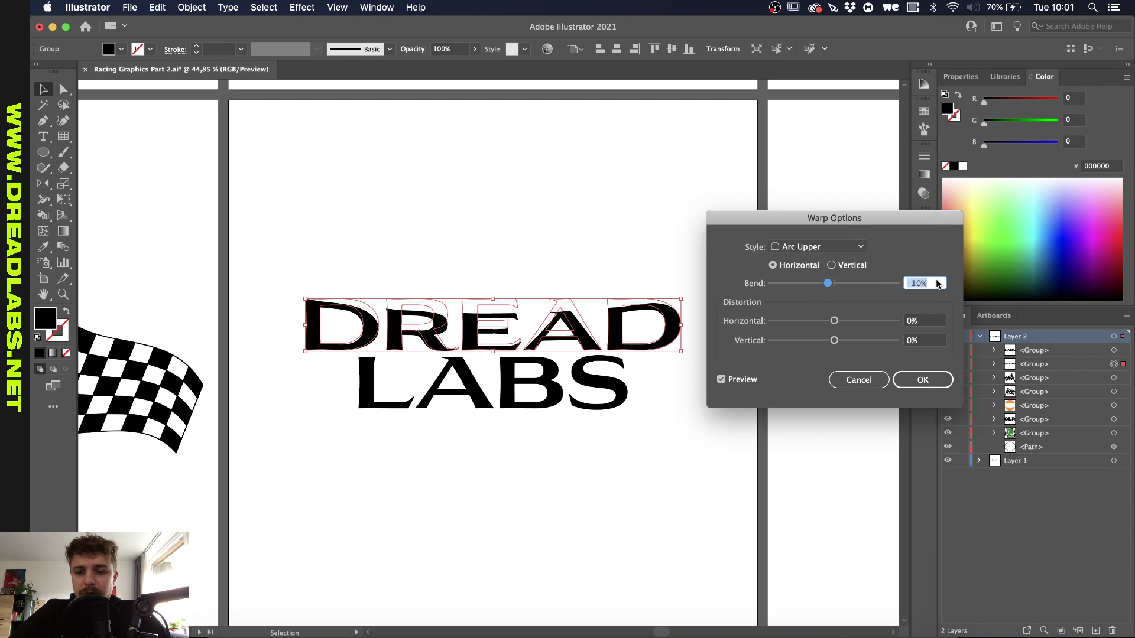
key("Return")
- Apply an Arc Lower warp to the outlined LABS
left_click(507, 382)
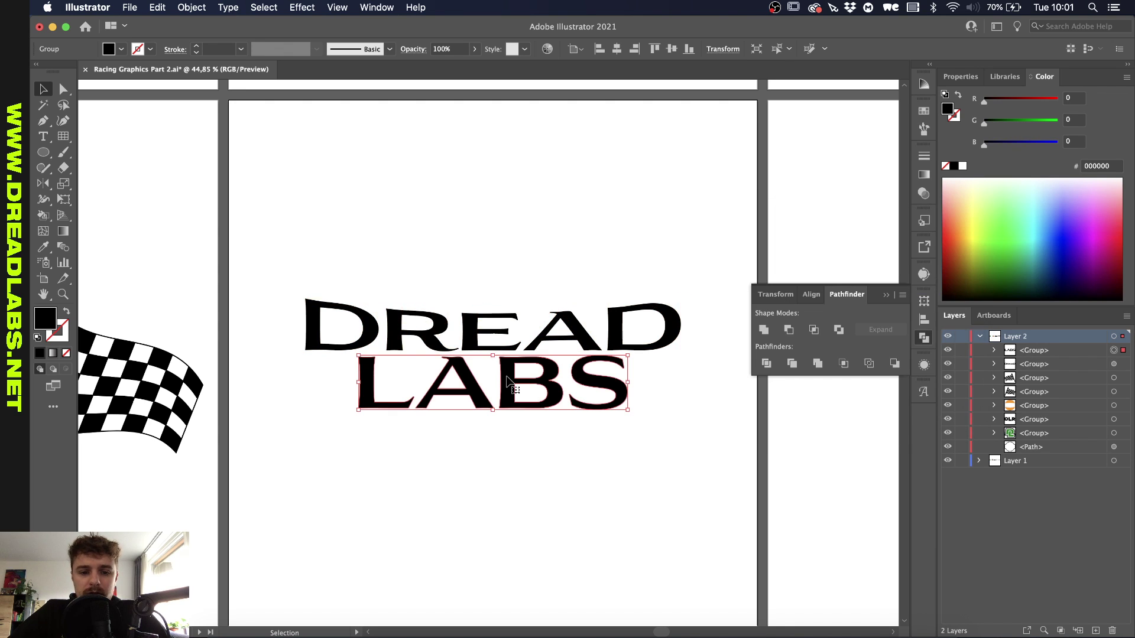
left_click(265, 7)
mouse_move(355, 202)
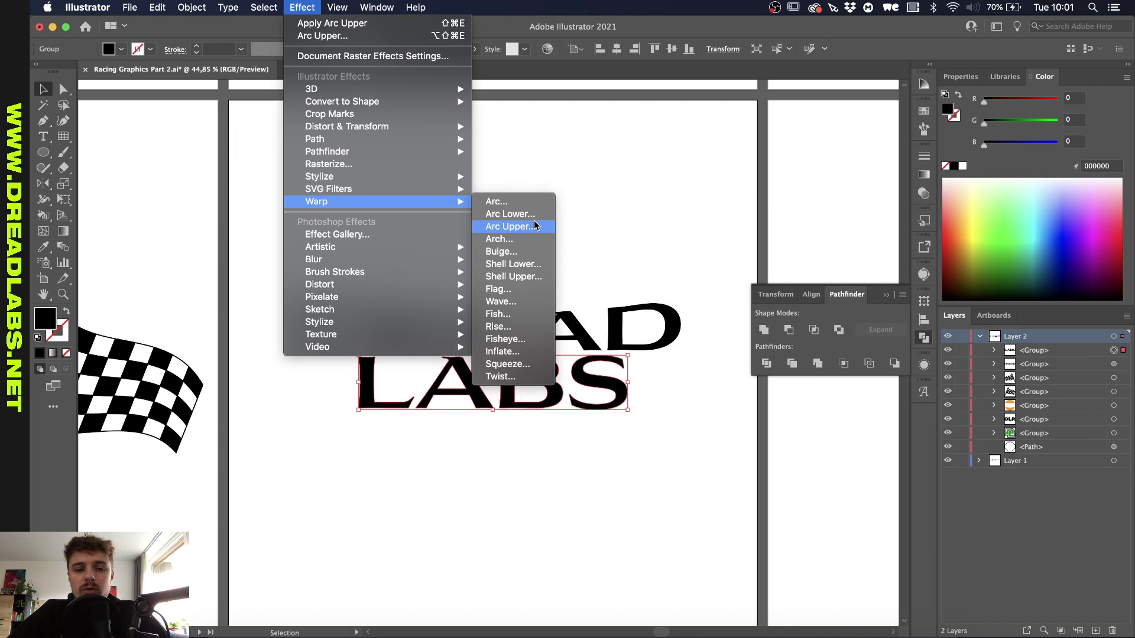
left_click(535, 219)
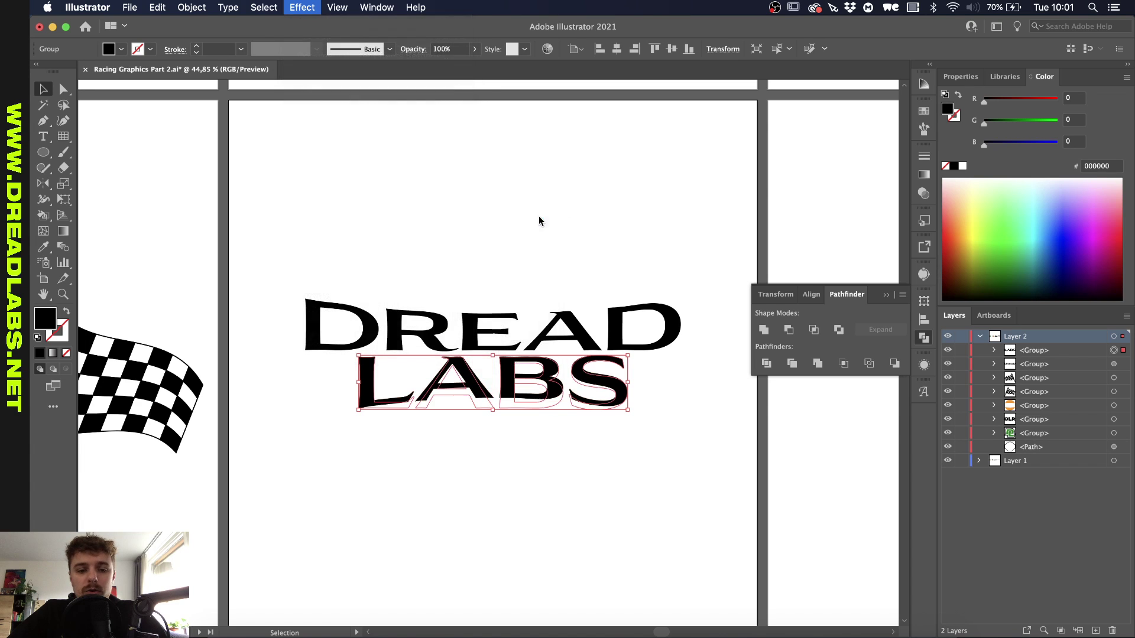
left_click(912, 374)
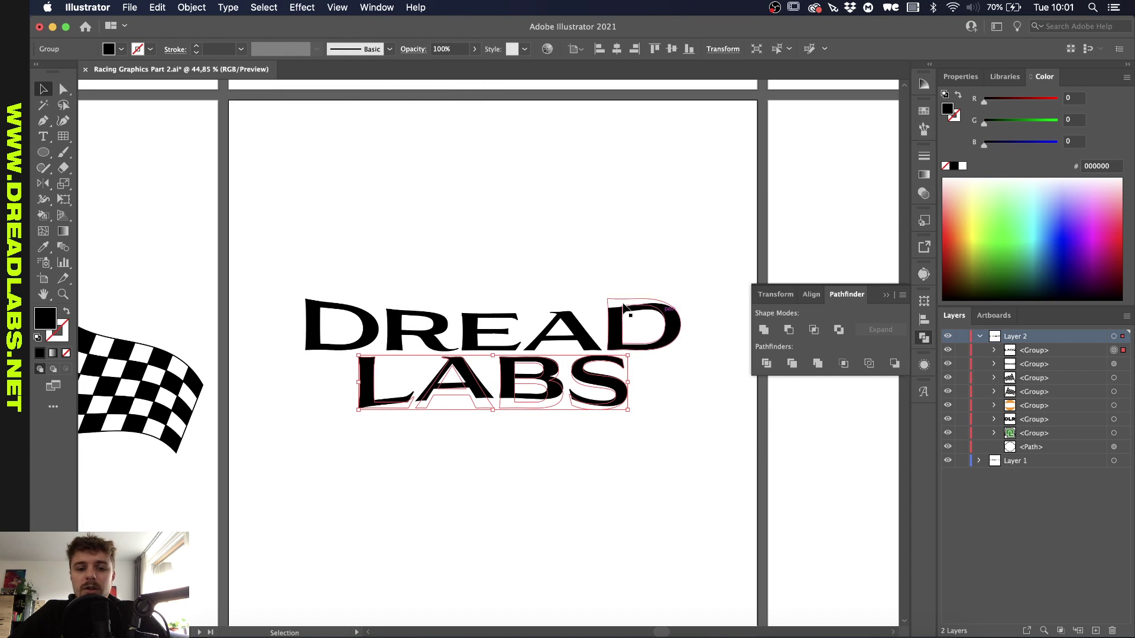
left_click(568, 261)
- Select DREAD and LABS together and stretch both words slightly taller from their upper edge
scroll(566, 327, "up", 2)
scroll(566, 327, "down", 2)
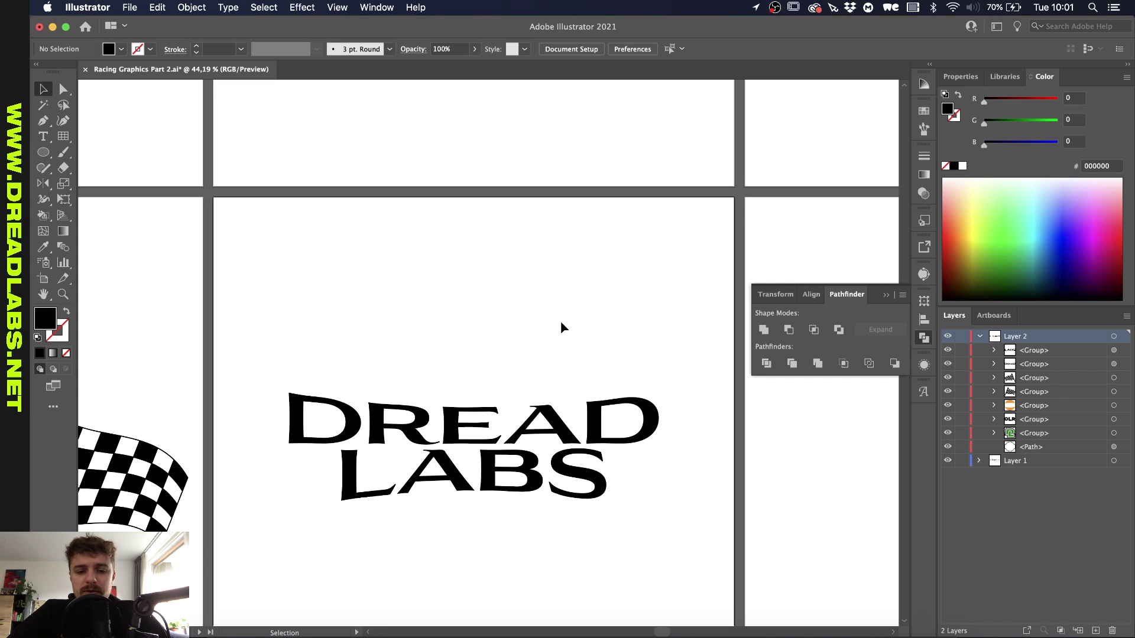
left_click_drag(577, 319, 467, 524)
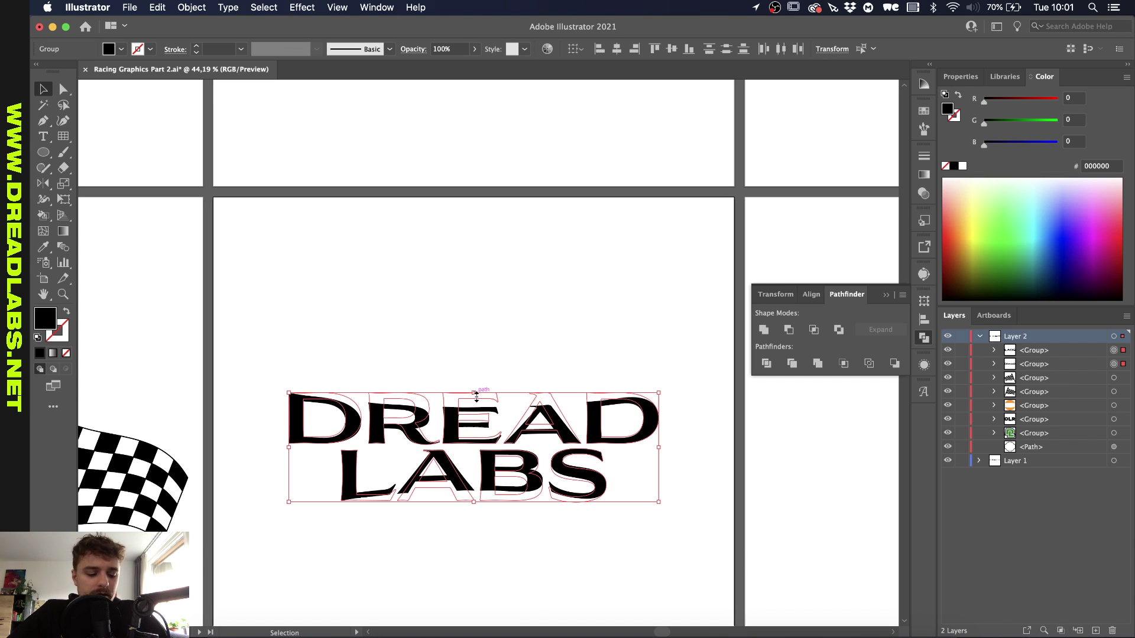
left_click_drag(476, 395, 476, 377)
left_click(487, 303)
scroll(488, 302, "down", 3)
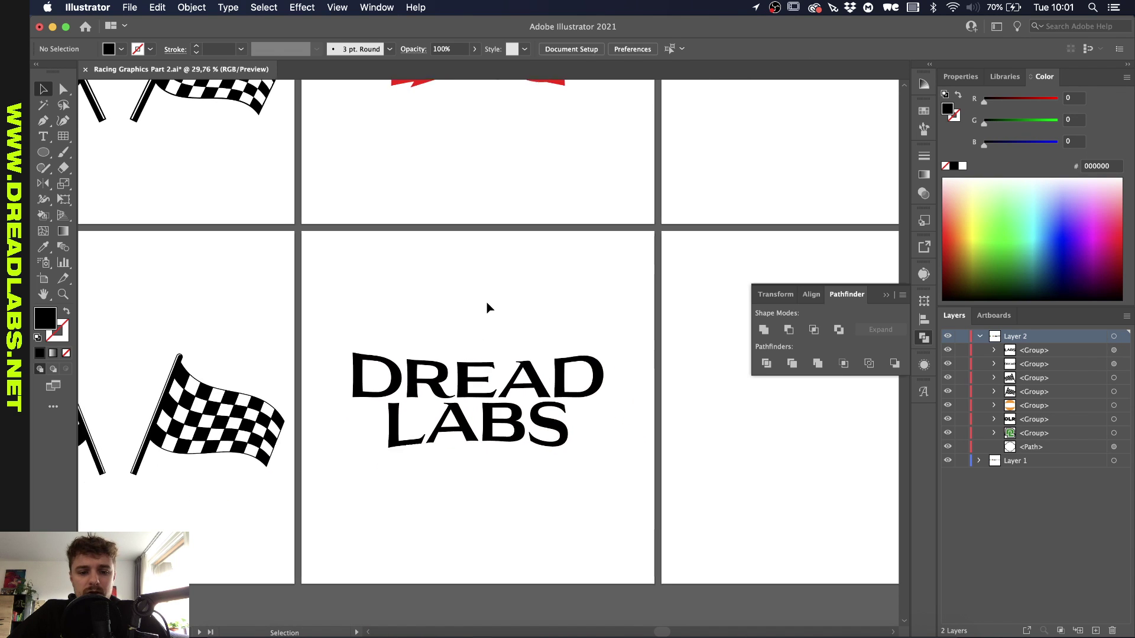
scroll(432, 395, "up", 2)
scroll(437, 396, "up", 2)
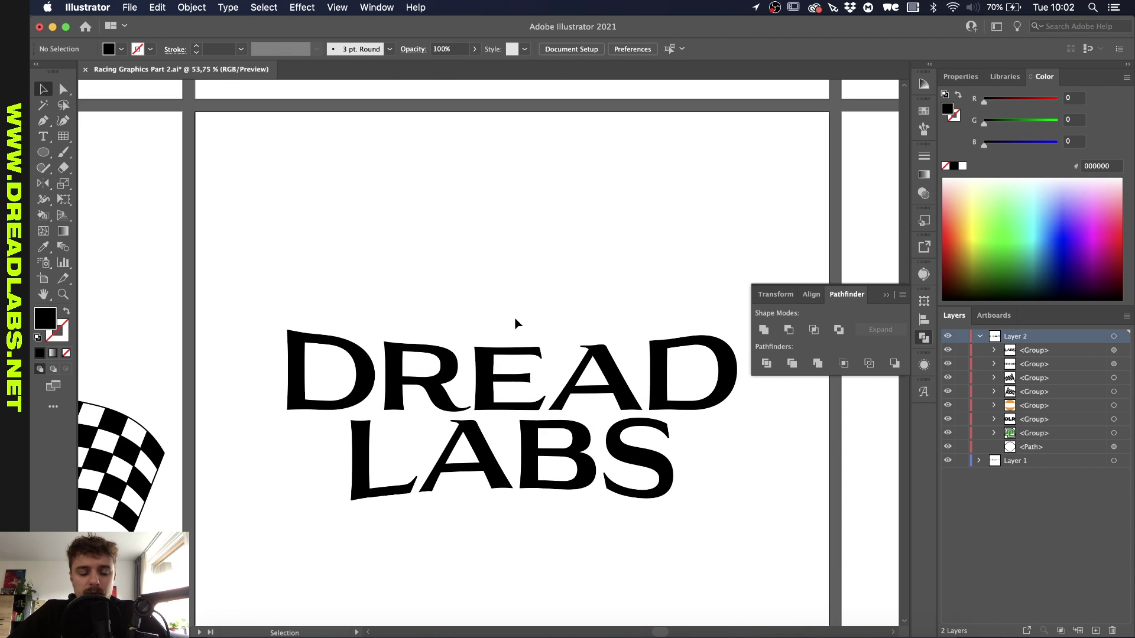
scroll(403, 460, "down", 2)
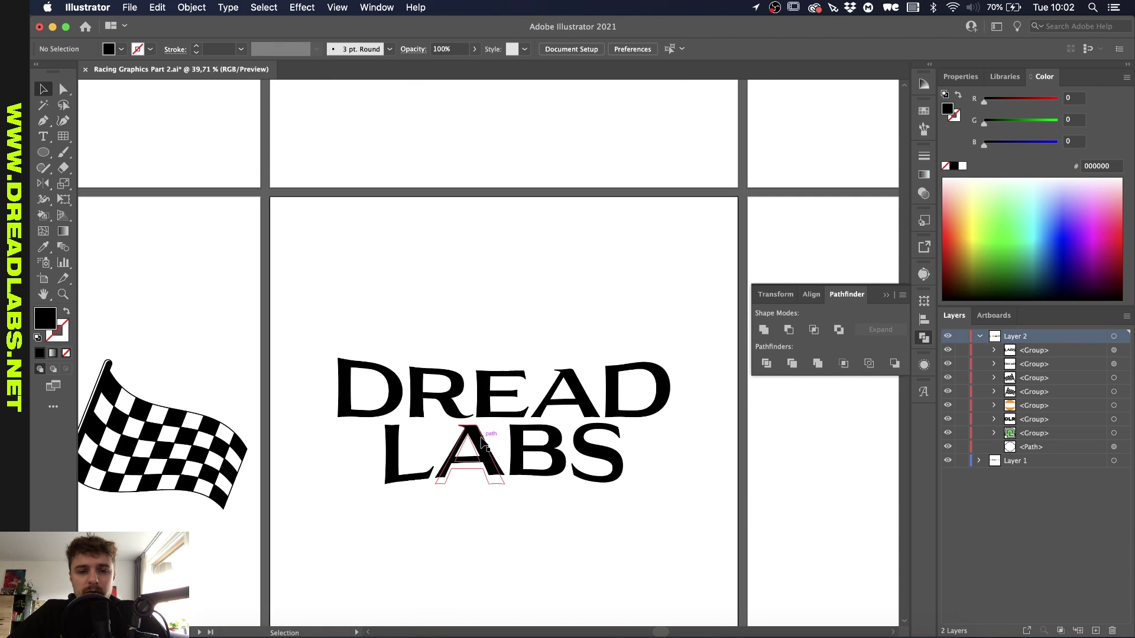
- Expand the appearance of both warped words and unite them with the Pathfinder's Unite mode
left_click(482, 441)
scroll(466, 487, "down", 2)
scroll(467, 489, "up", 2)
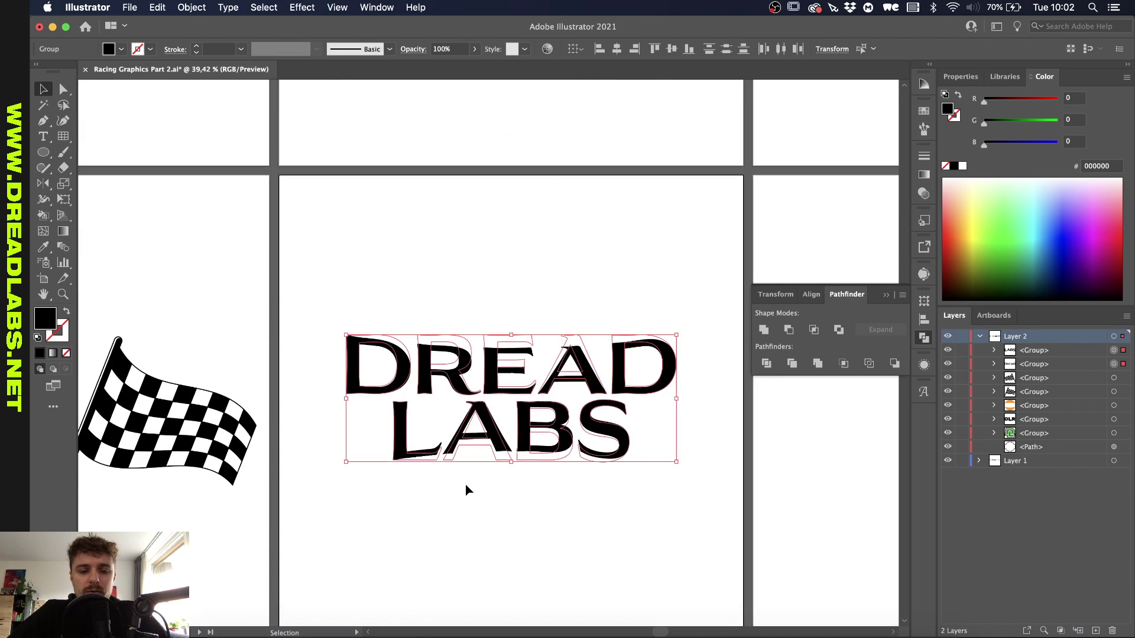
left_click(192, 7)
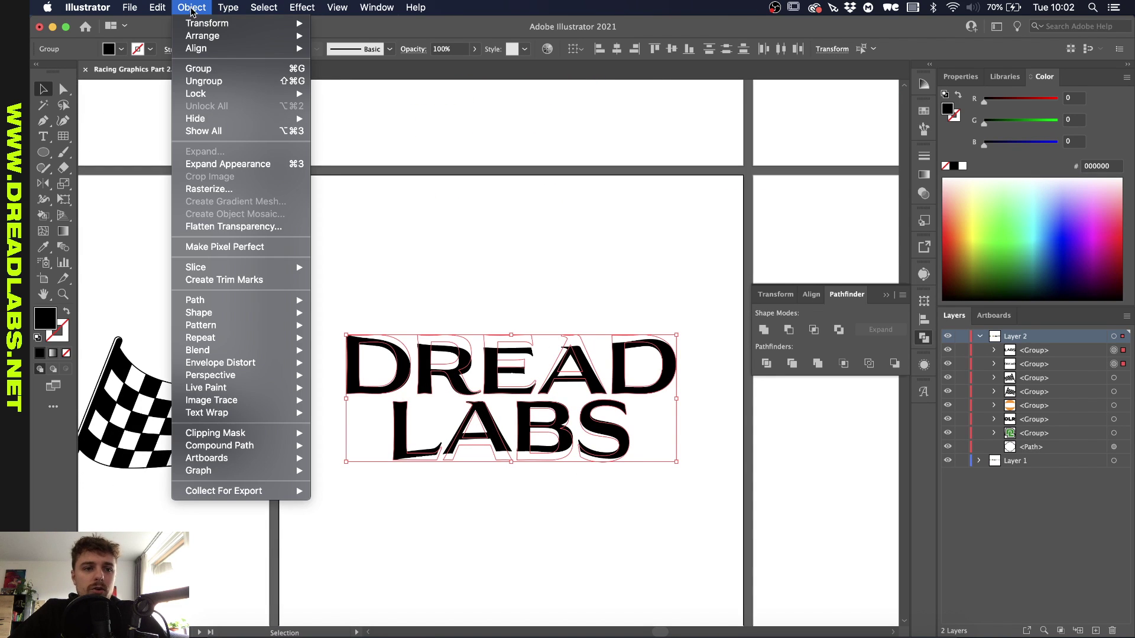
left_click(208, 164)
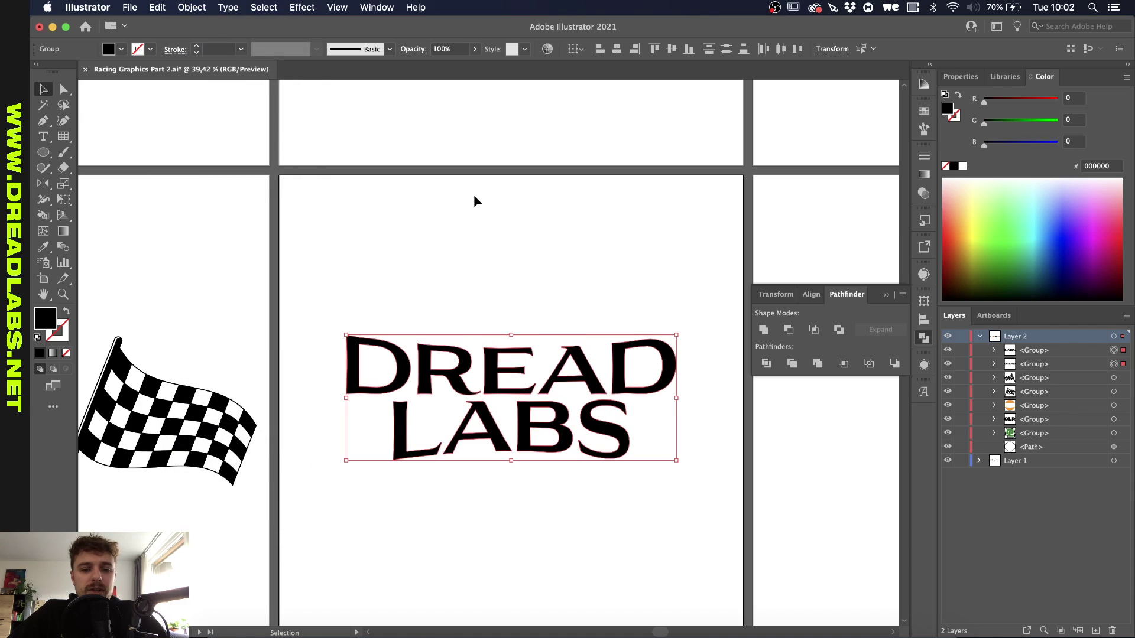
left_click(768, 335)
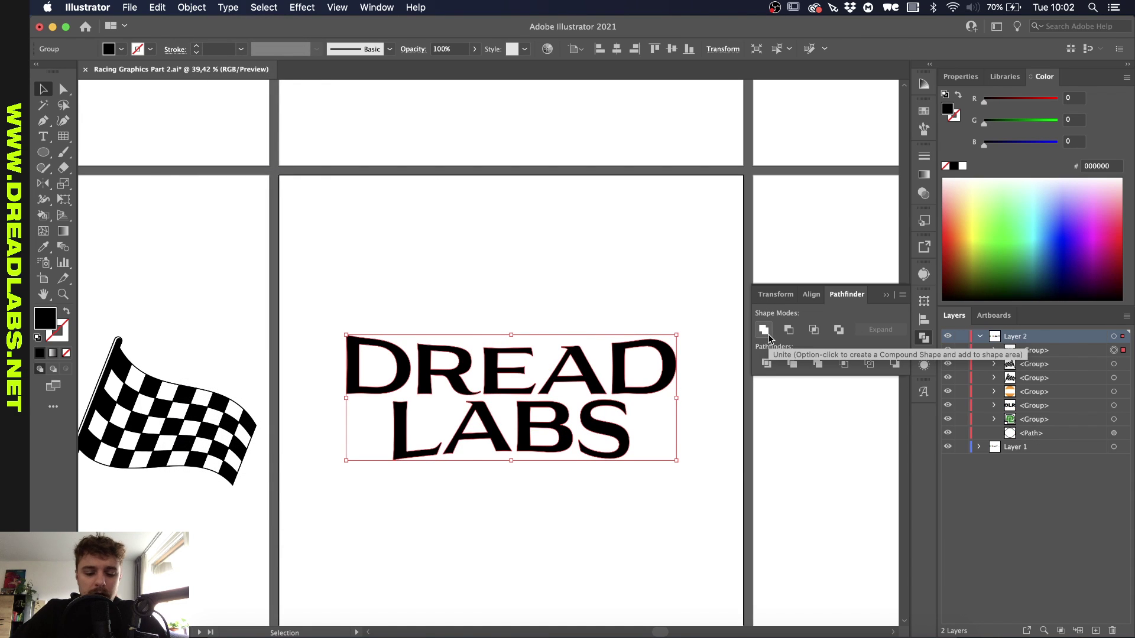
- Make the united DREAD LABS lettering a compound path and fill it with white
left_click(191, 7)
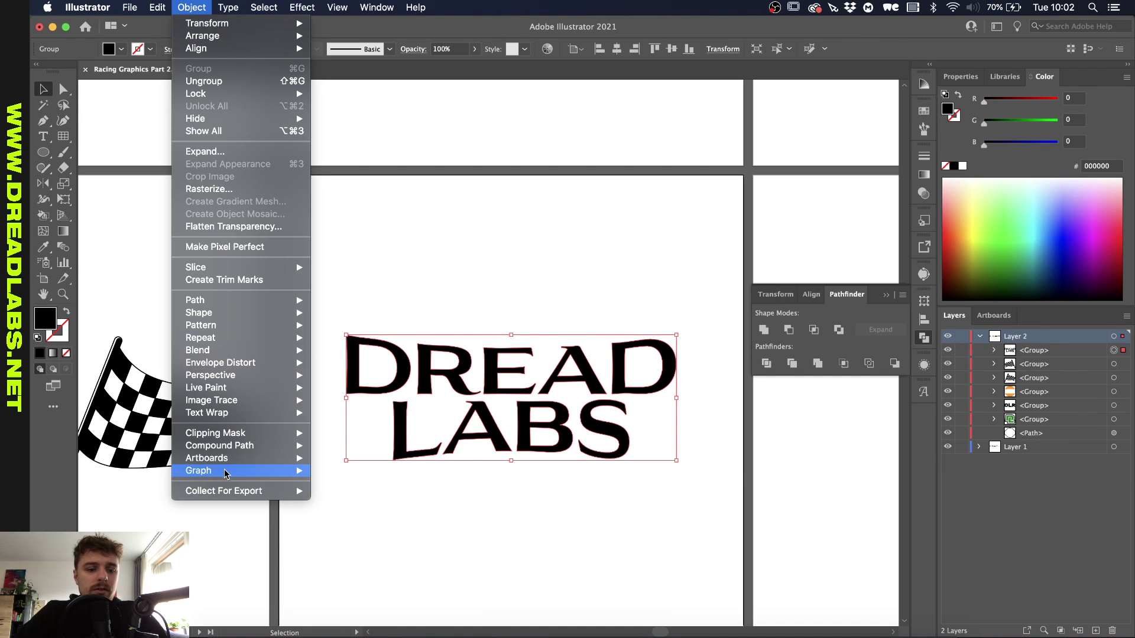
mouse_move(228, 447)
left_click(343, 446)
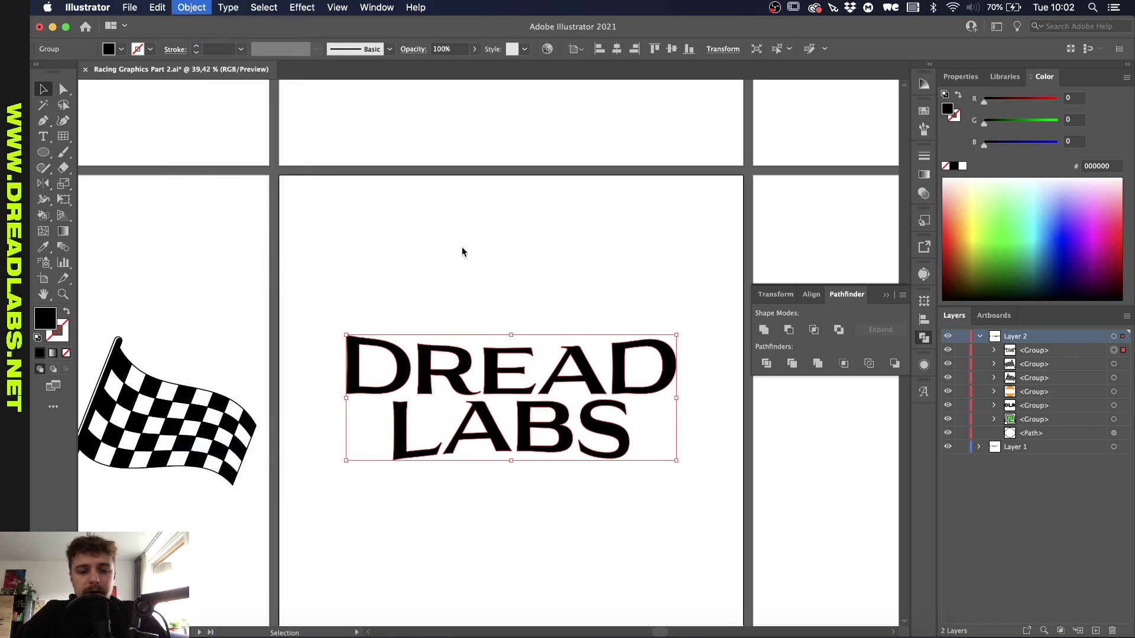
key("super+0")
left_click(963, 165)
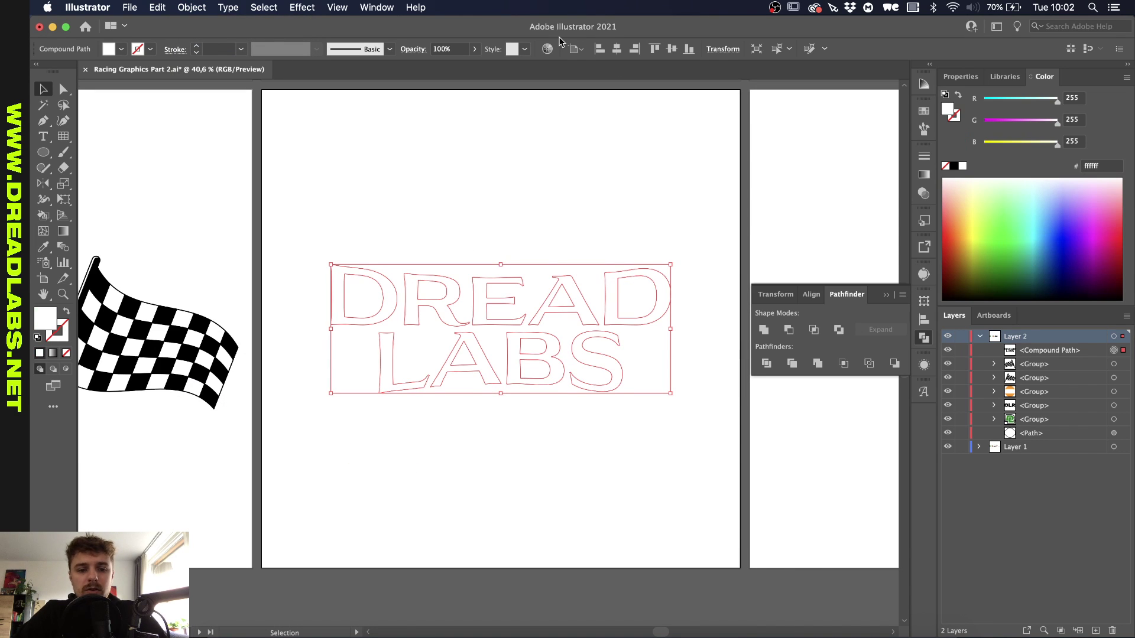
- Offset the white lettering by 5 px with miter joins and fill the offset shape with black
left_click(200, 7)
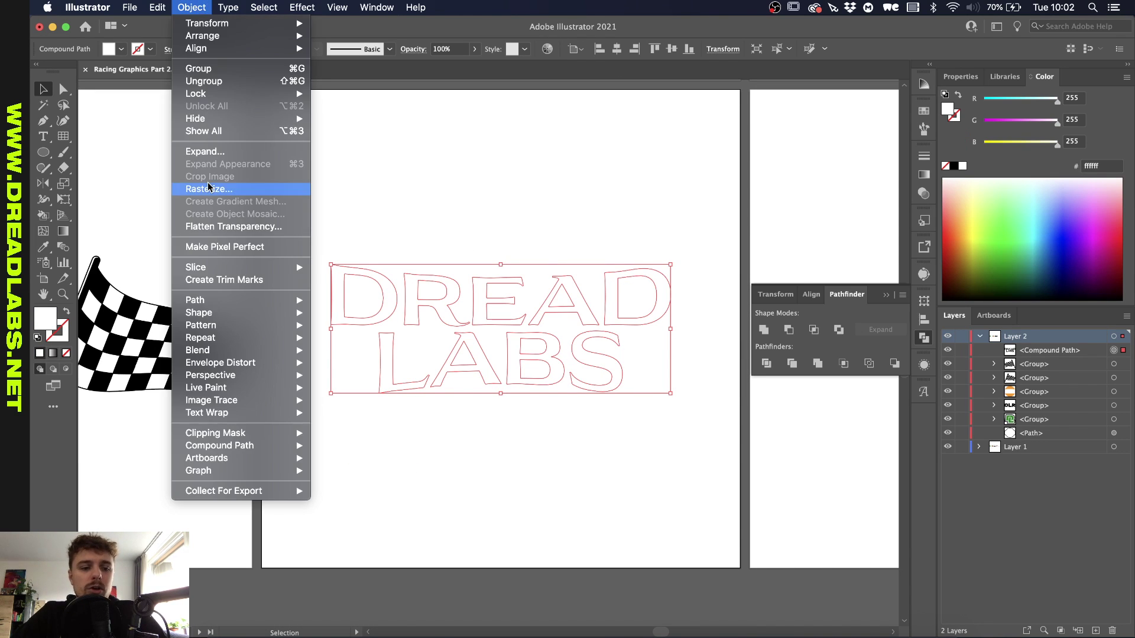
mouse_move(221, 300)
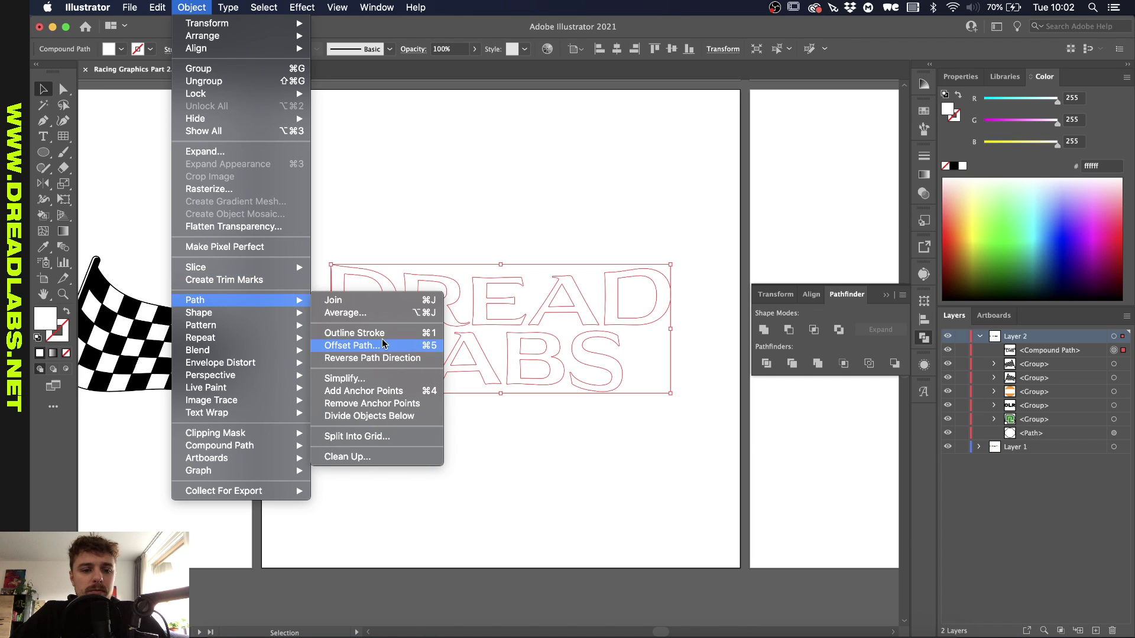
left_click(355, 345)
type("5")
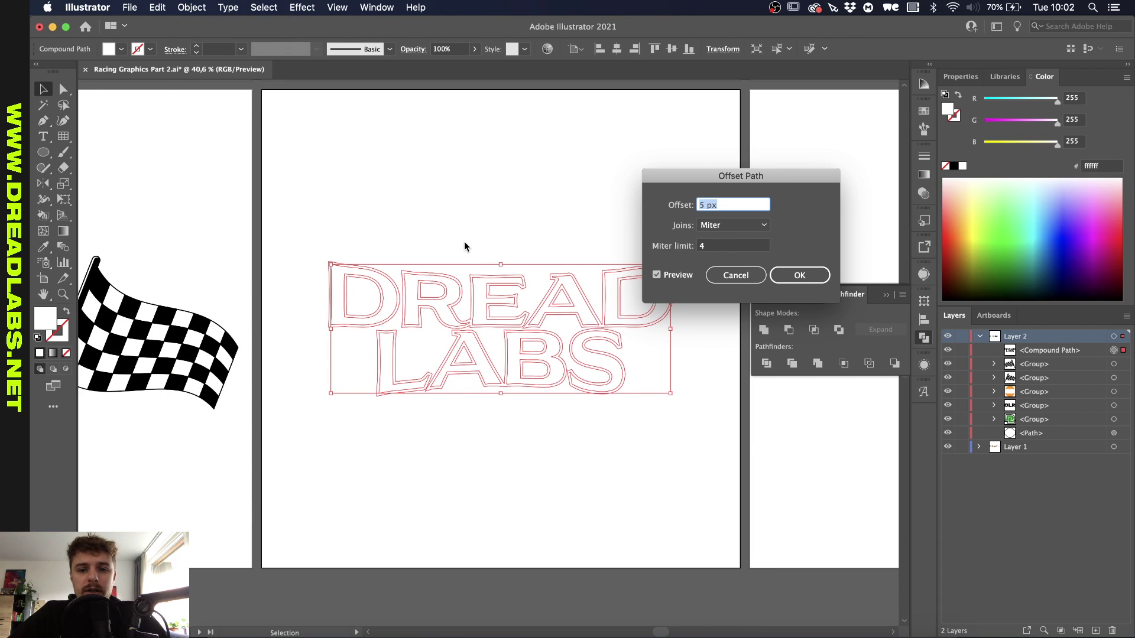
left_click(810, 275)
left_click_drag(1001, 244, 981, 301)
scroll(544, 420, "up", 5)
scroll(545, 422, "down", 2)
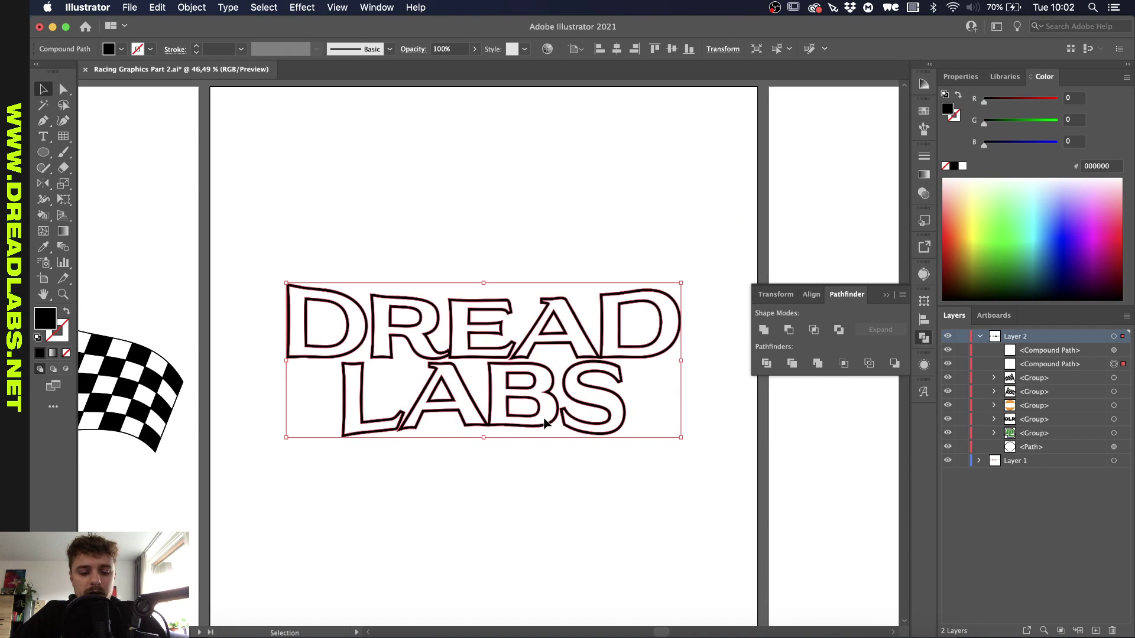
- Offset the black lettering outline by 30 px with miter joins and a miter limit of 2
key("alt+super+o")
key("shift+Up")
key("shift+Up")
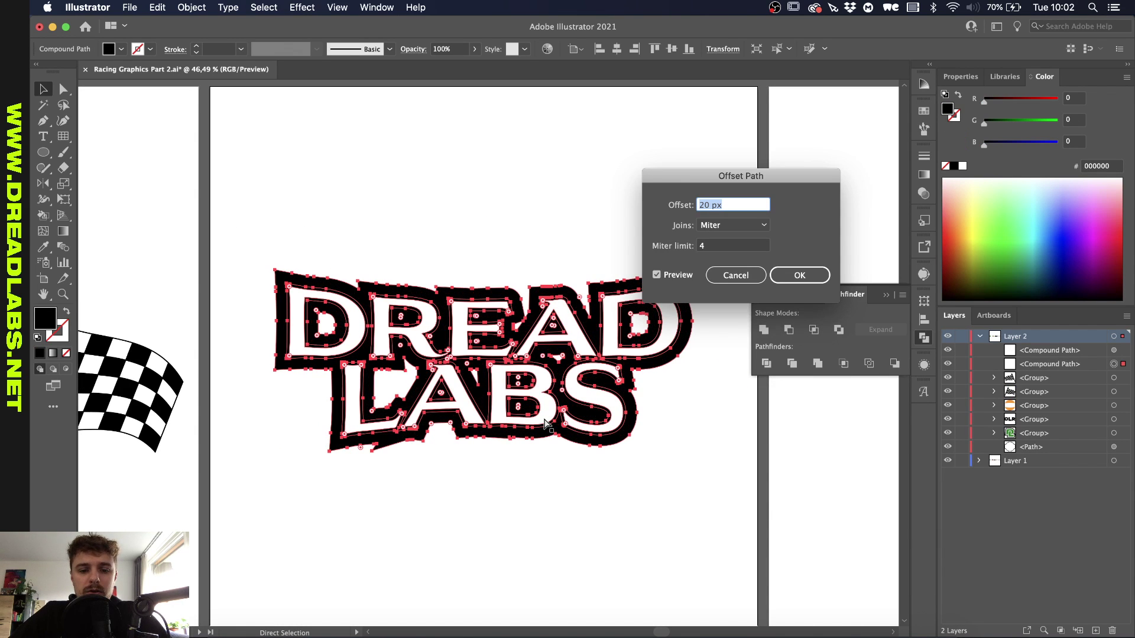
key("shift+Up")
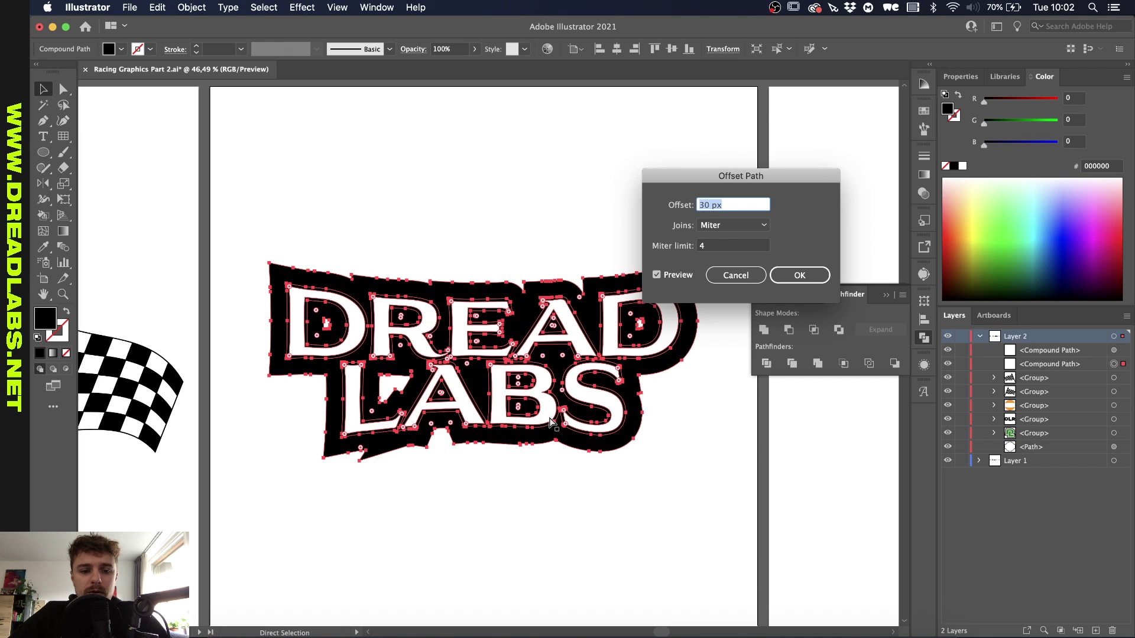
left_click(716, 247)
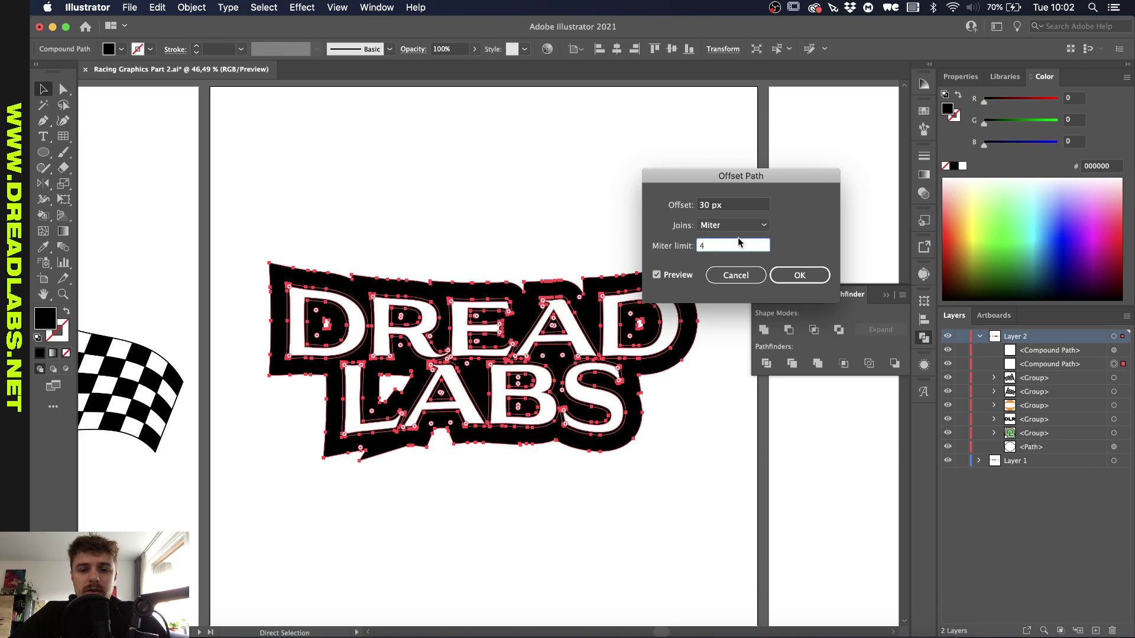
key("Down")
key("Down")
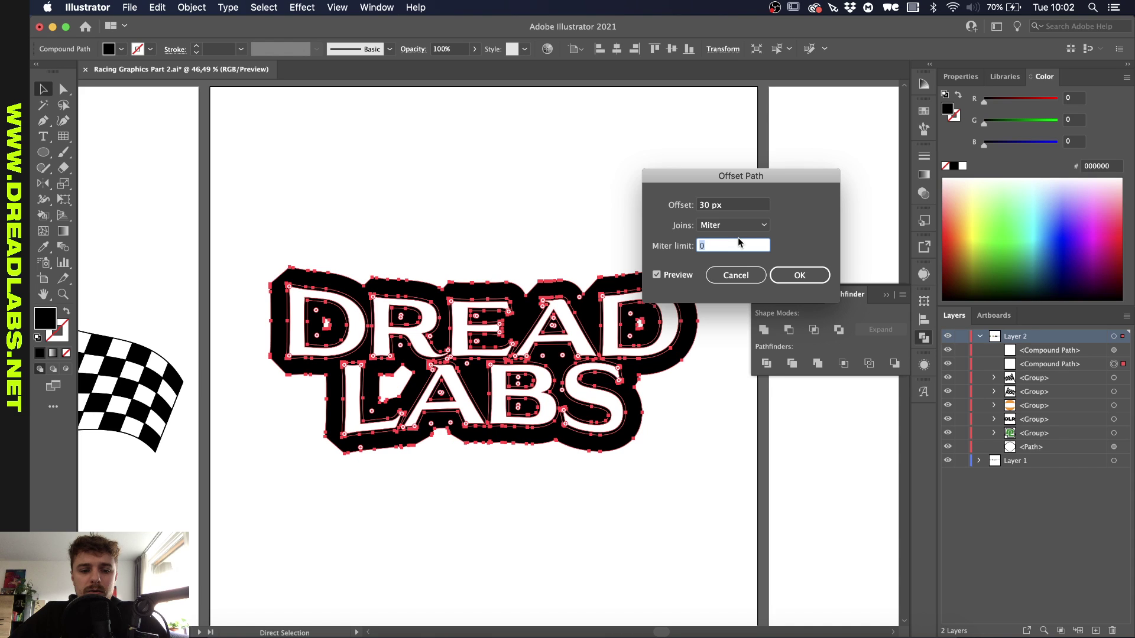
key("Up")
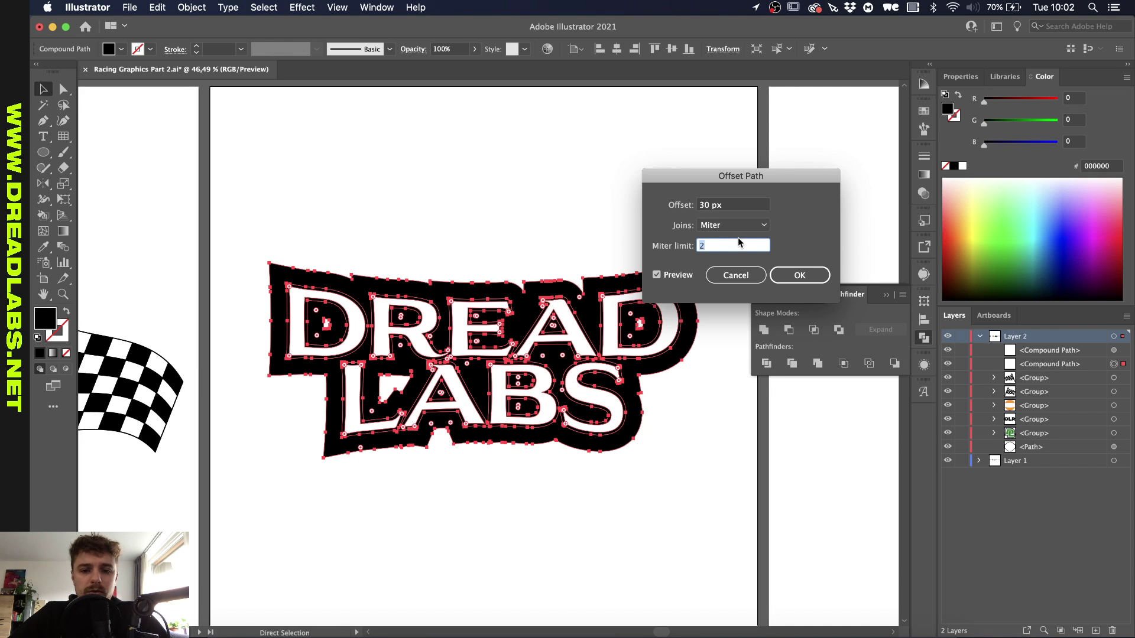
key("Return")
- Colour the outer offset shape with the red sampled from the reference Dread Labs logo
scroll(572, 226, "down", 5)
key("i")
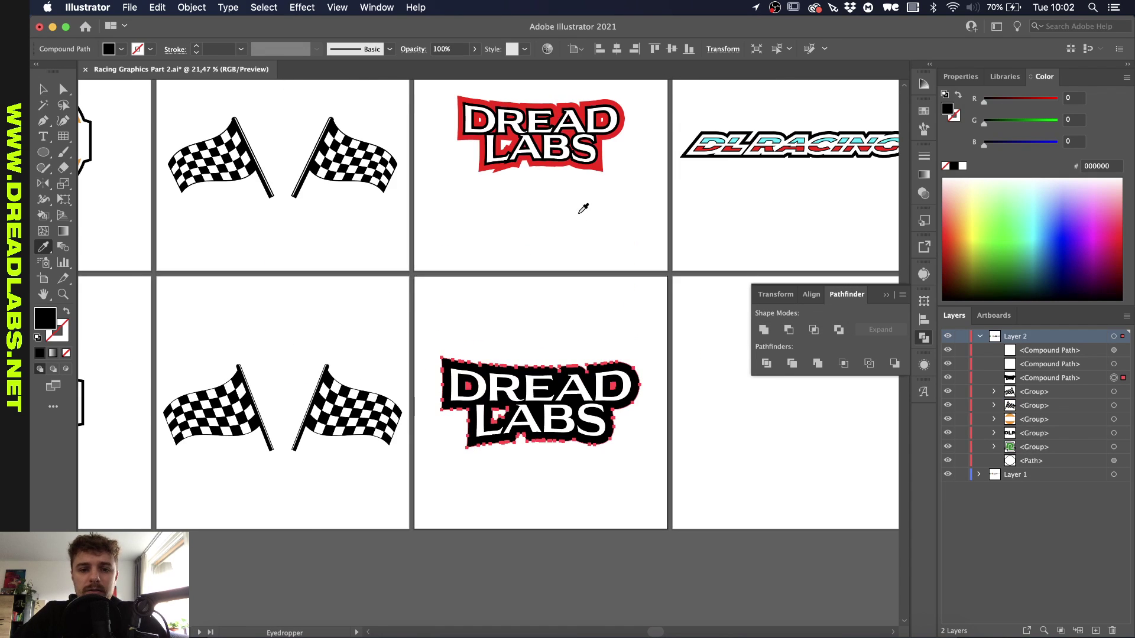
scroll(393, 324, "up", 8)
- Delete the red shape's leftover holes inside both Ds and in the gap between the L and A
key("a")
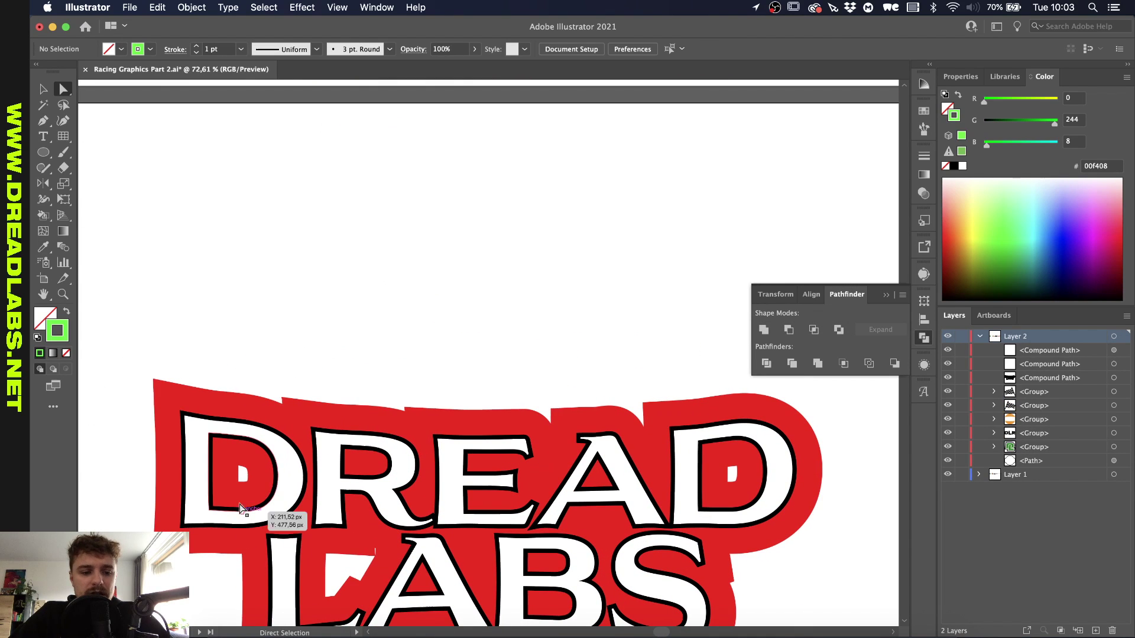
left_click(241, 473)
key("Delete")
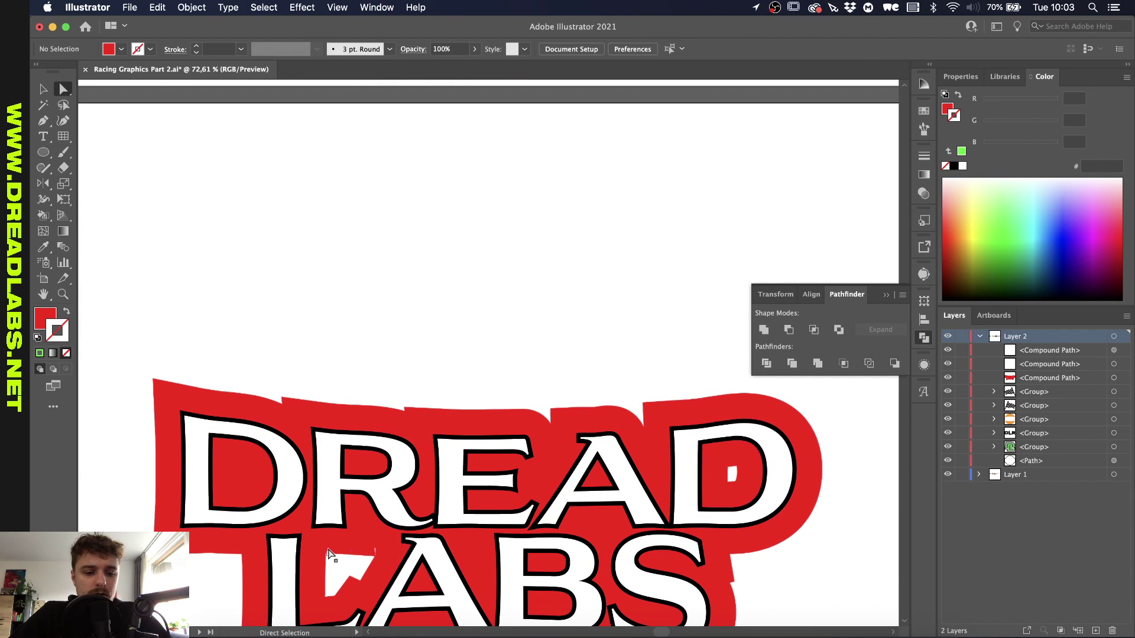
left_click(351, 550)
key("Delete")
left_click(374, 549)
key("Delete")
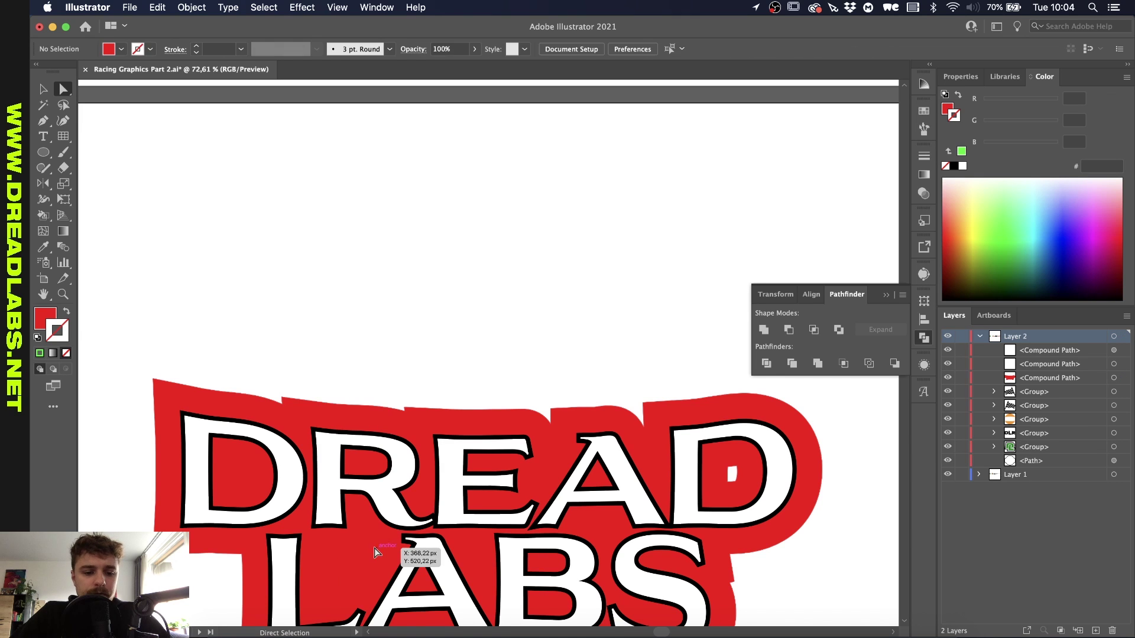
left_click(732, 472)
key("Delete")
- Compare the rebuilt Dread Labs logo with the reference version on the artboard above
scroll(732, 471, "up", 3)
scroll(732, 472, "down", 5)
scroll(355, 537, "down", 5)
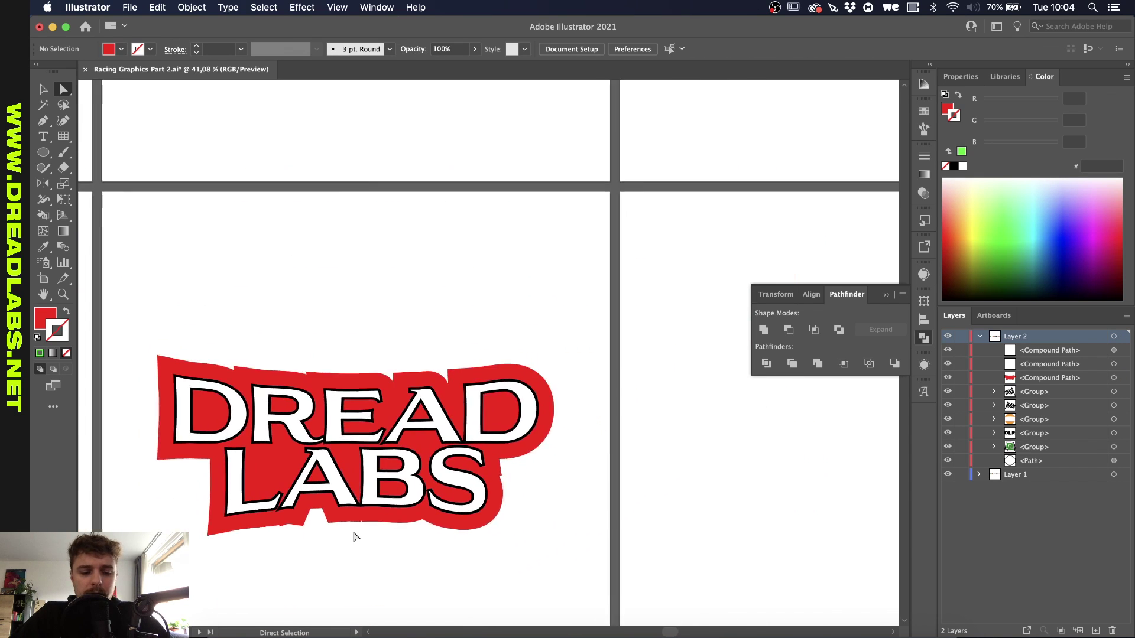
scroll(355, 537, "down", 1)
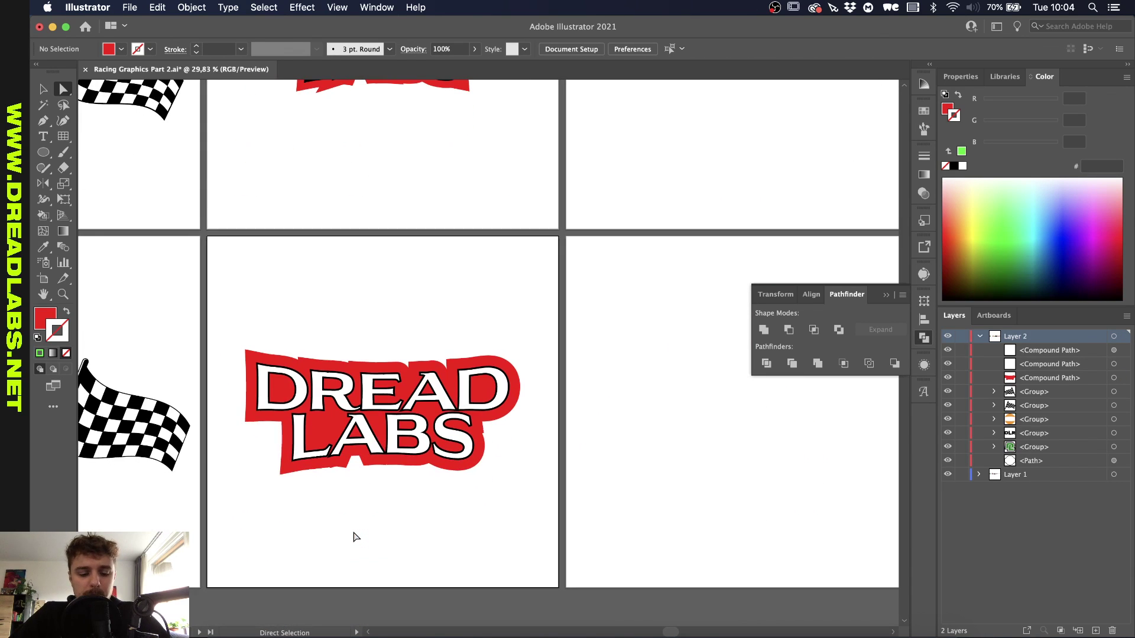
key("v")
scroll(414, 408, "up", 1)
scroll(419, 405, "down", 2)
scroll(439, 325, "up", 4)
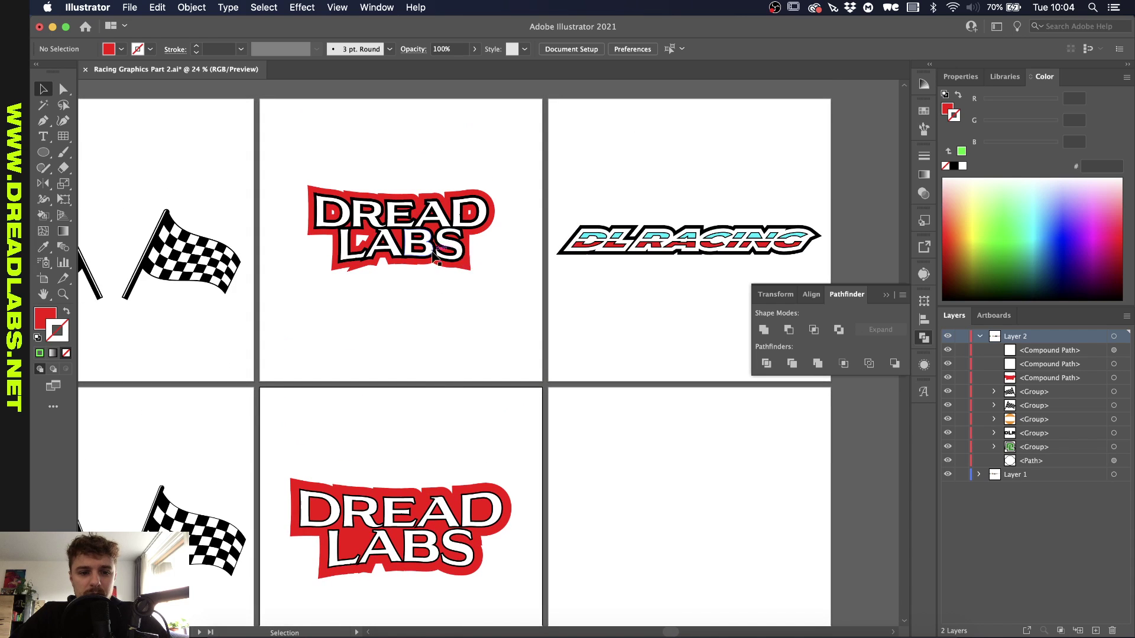
scroll(439, 324, "up", 3)
scroll(439, 310, "down", 2)
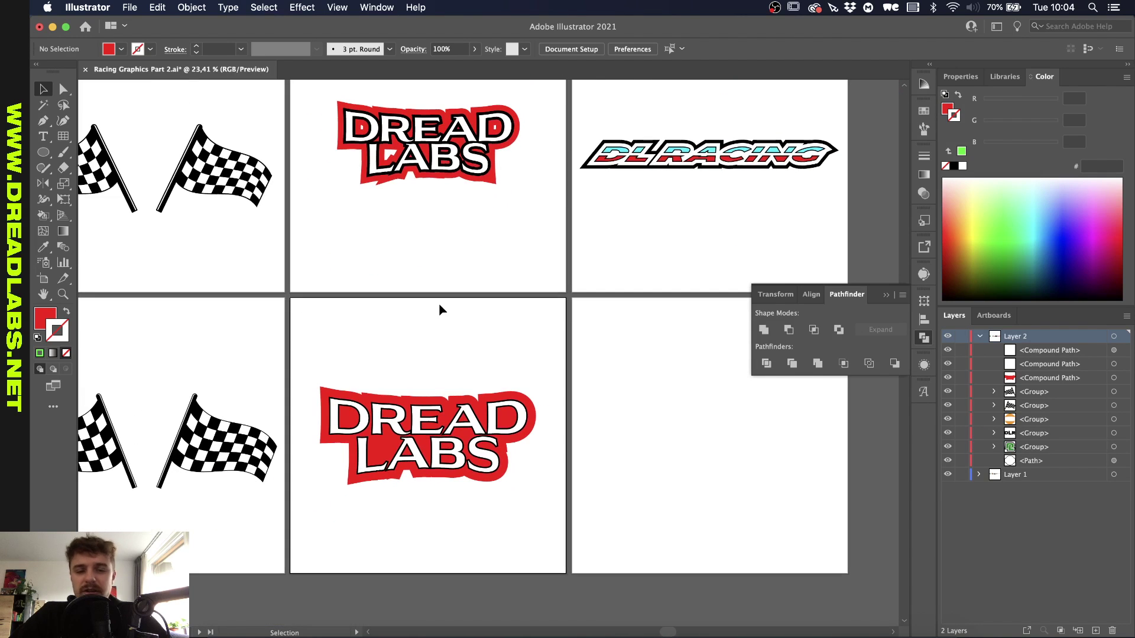
scroll(439, 310, "up", 2)
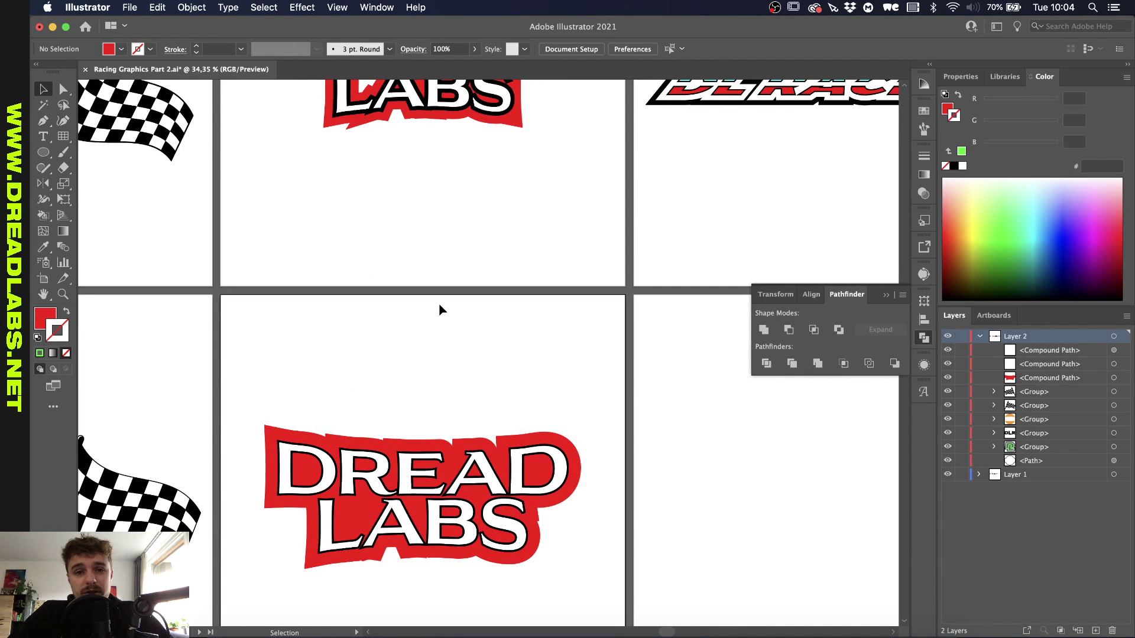
- Draw a 1000 × 500 px rectangle covering the upper half of the empty artboard beside the rebuilt Dread Labs logo
scroll(439, 309, "down", 2)
scroll(438, 306, "up", 3)
scroll(497, 365, "down", 3)
key("m")
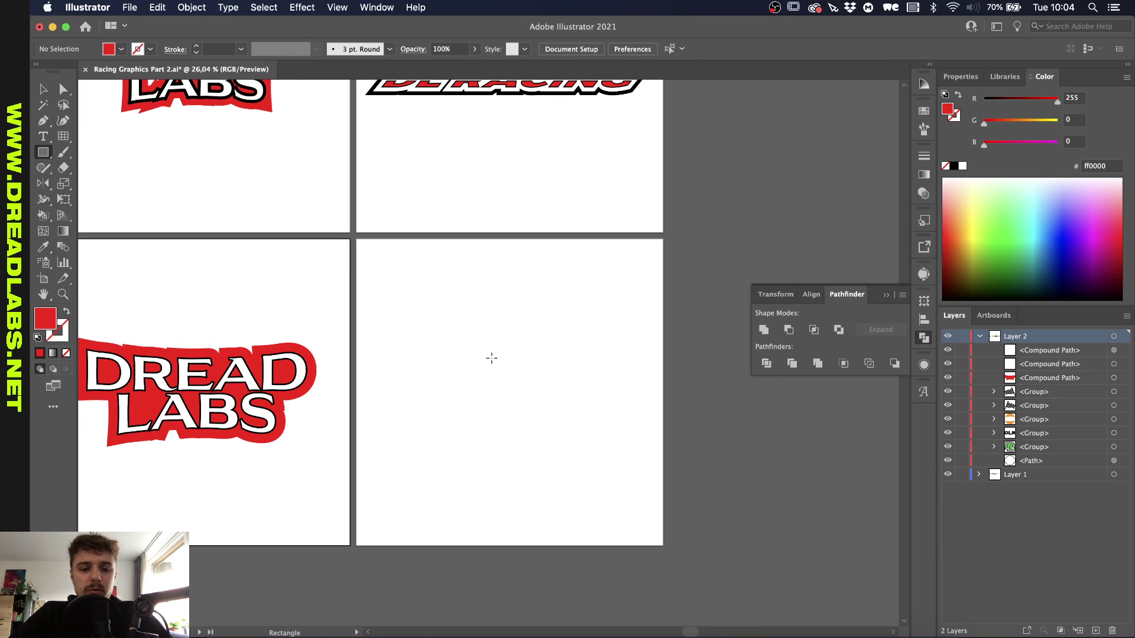
left_click_drag(356, 240, 663, 392)
key("v")
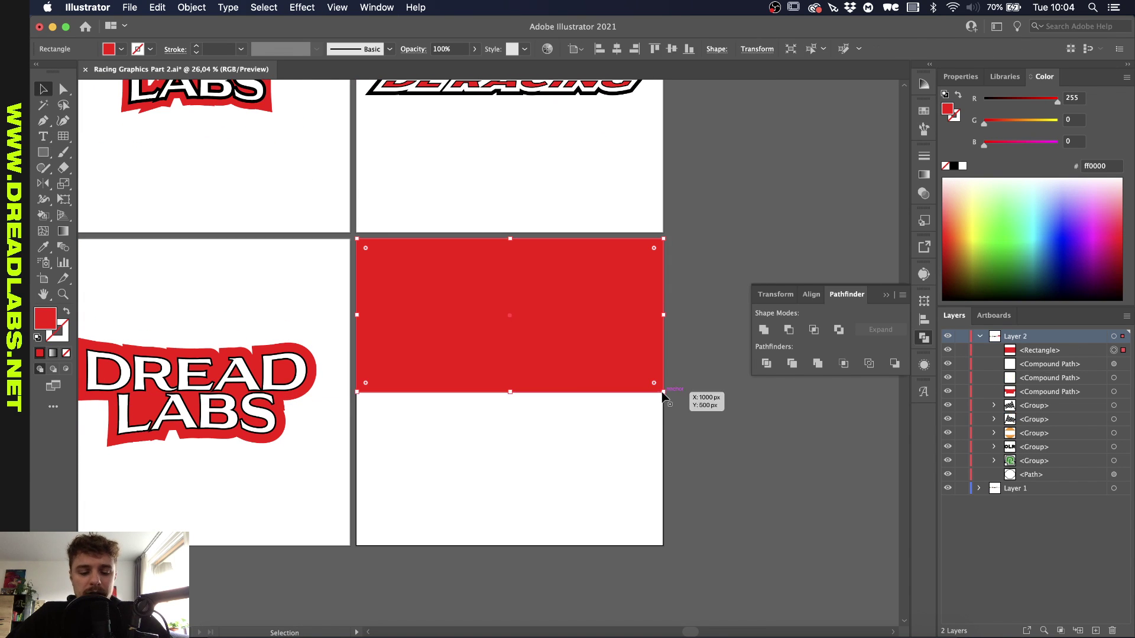
- Fill the rectangle with the light blue sampled from the reference DL Racing lettering and remove its stroke
scroll(662, 393, "up", 2)
key("i")
scroll(540, 130, "up", 5)
left_click(552, 159)
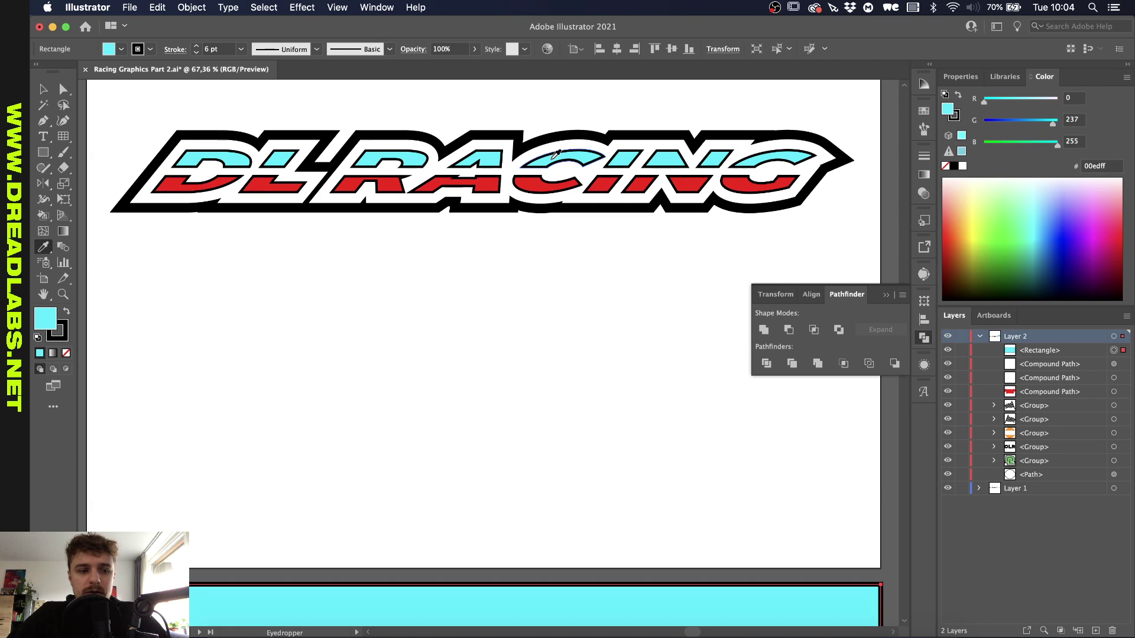
key("x")
key("/")
key("x")
scroll(553, 189, "down", 5)
key("v")
left_click(502, 416)
left_click(546, 275)
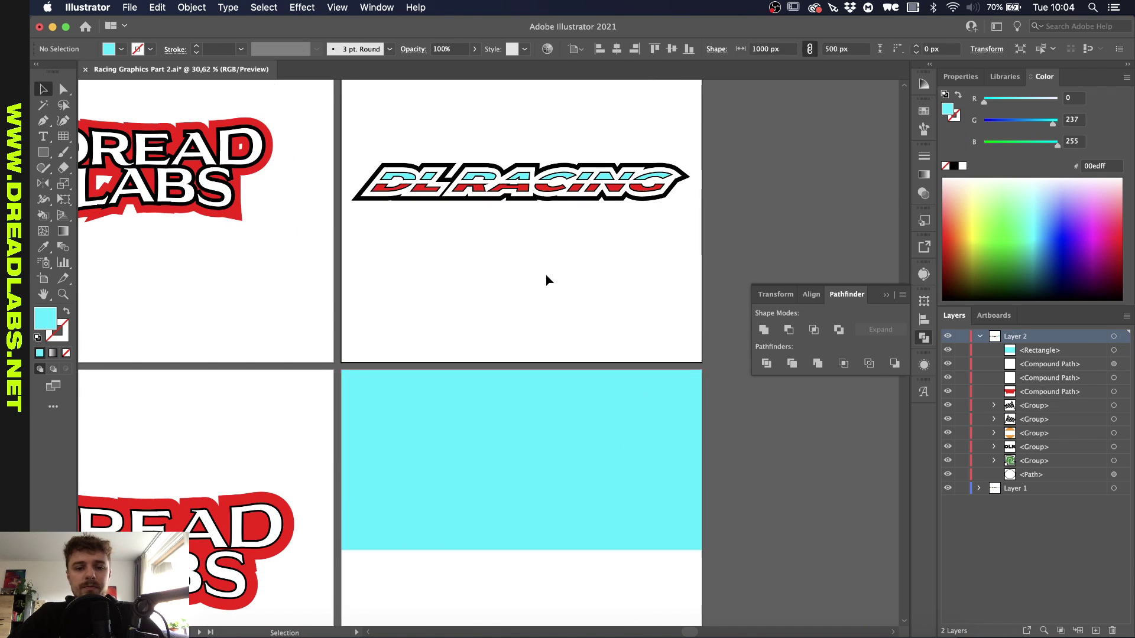
- Duplicate the light blue rectangle straight down onto the artboard's lower half and colour the copy red
scroll(547, 276, "down", 3)
left_click_drag(540, 349, 537, 531)
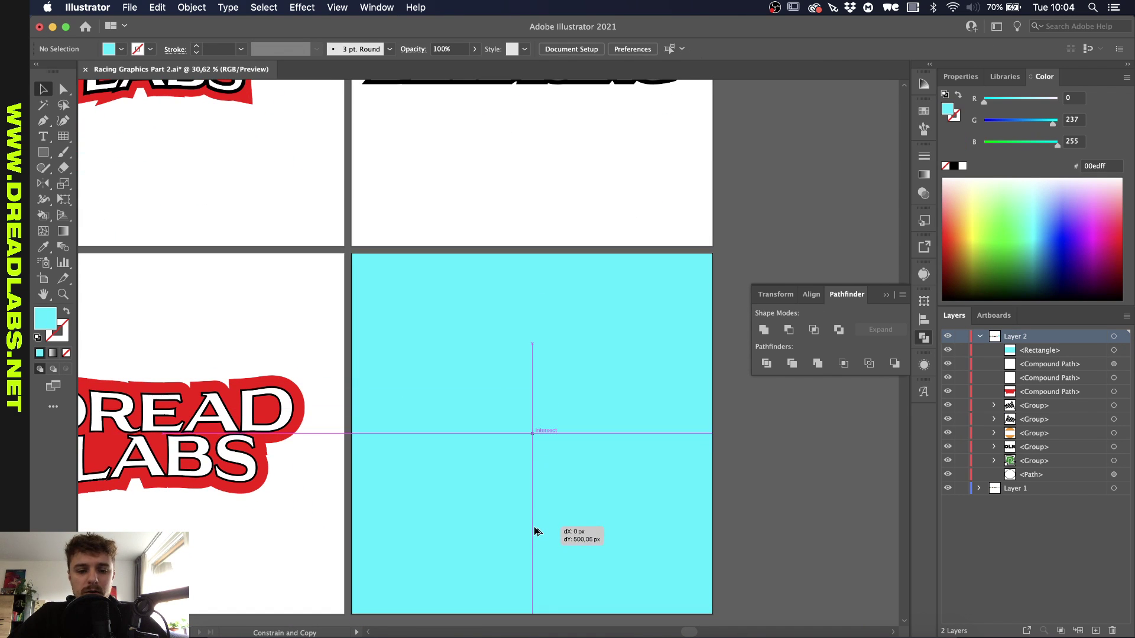
left_click_drag(534, 532, 535, 532)
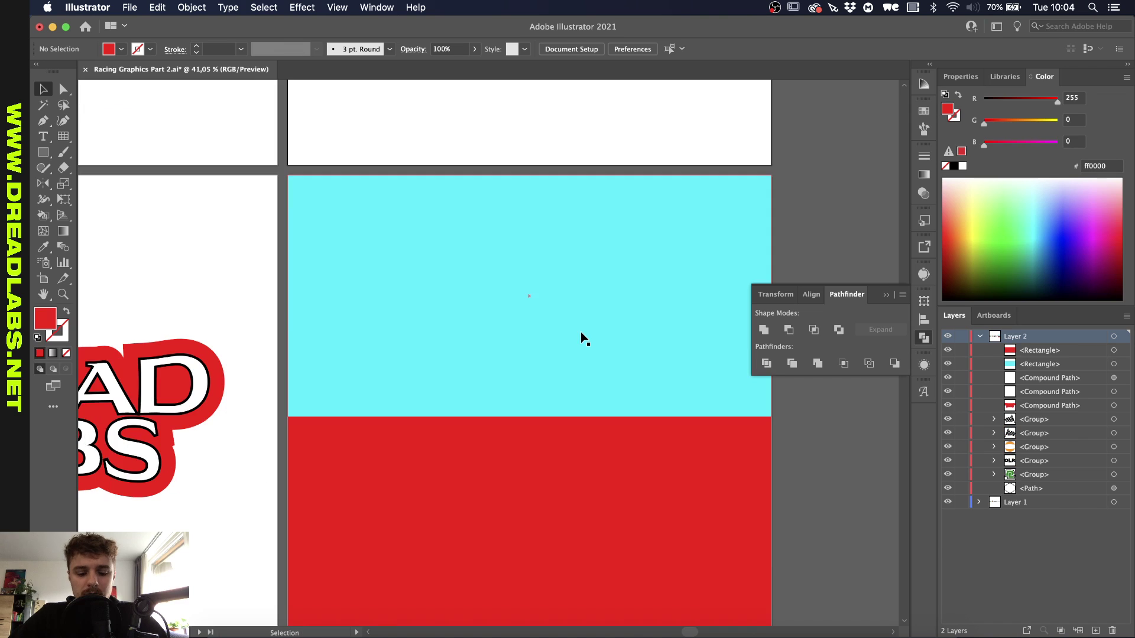
- Create a white 1000 × 10 px rectangle as a stripe along the boundary between the blue and red halves
key("m")
scroll(582, 329, "down", 2)
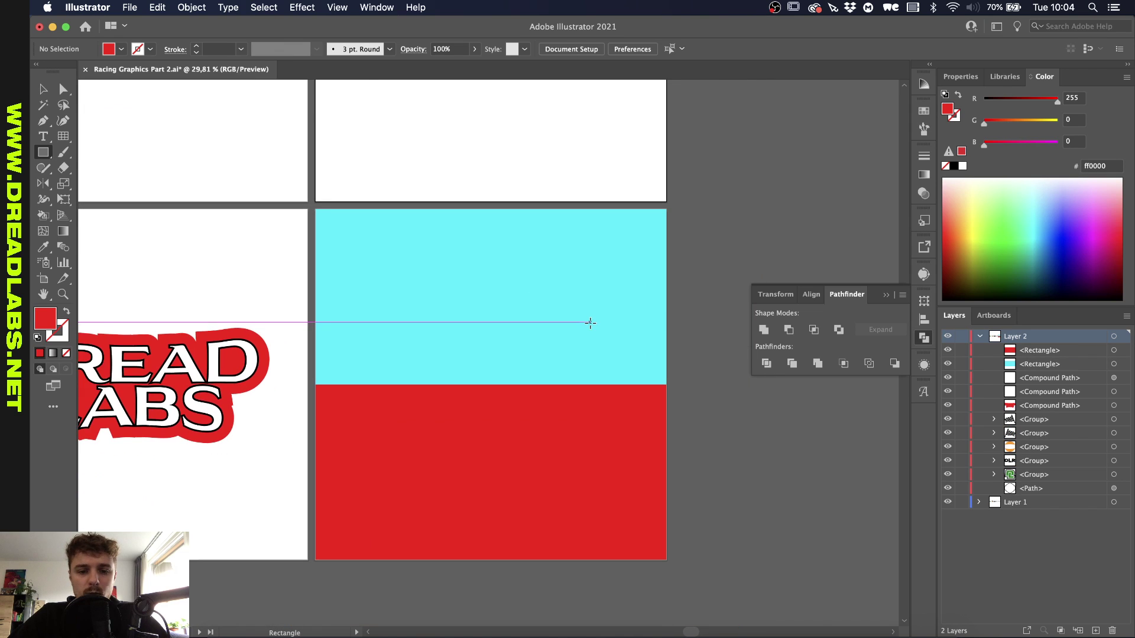
left_click(668, 346)
key("Tab")
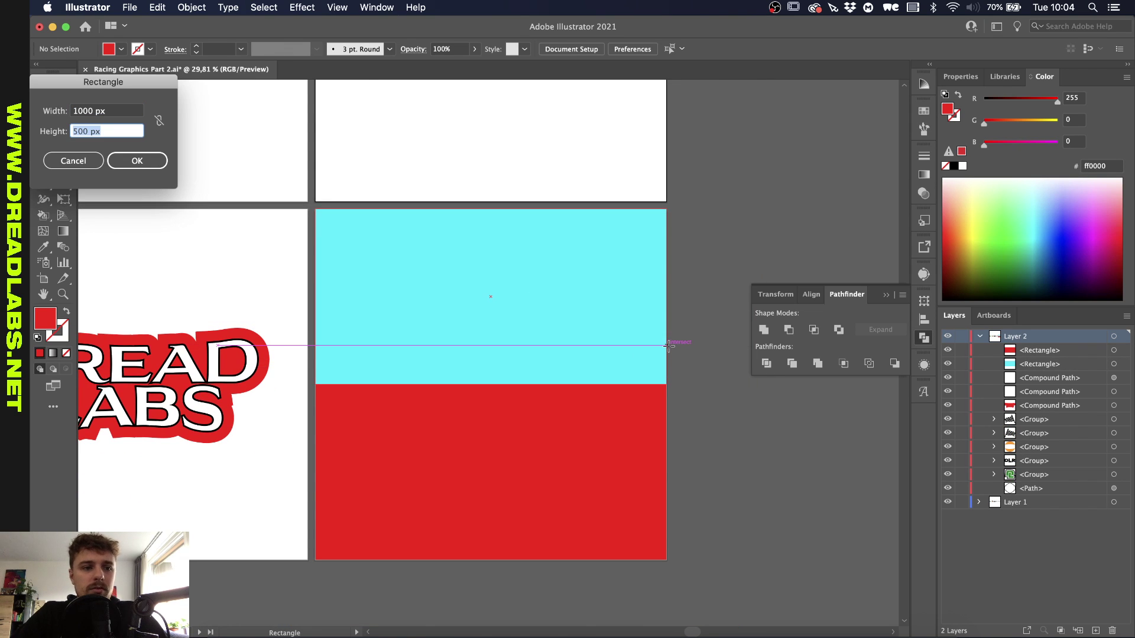
type("10")
key("Return")
key("v")
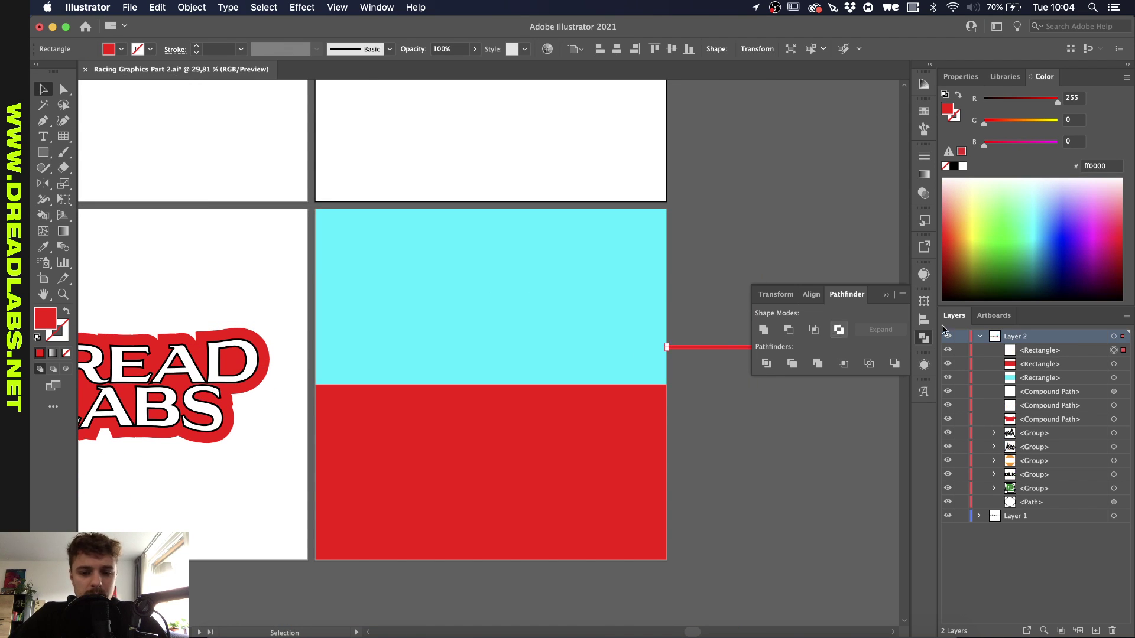
left_click(963, 166)
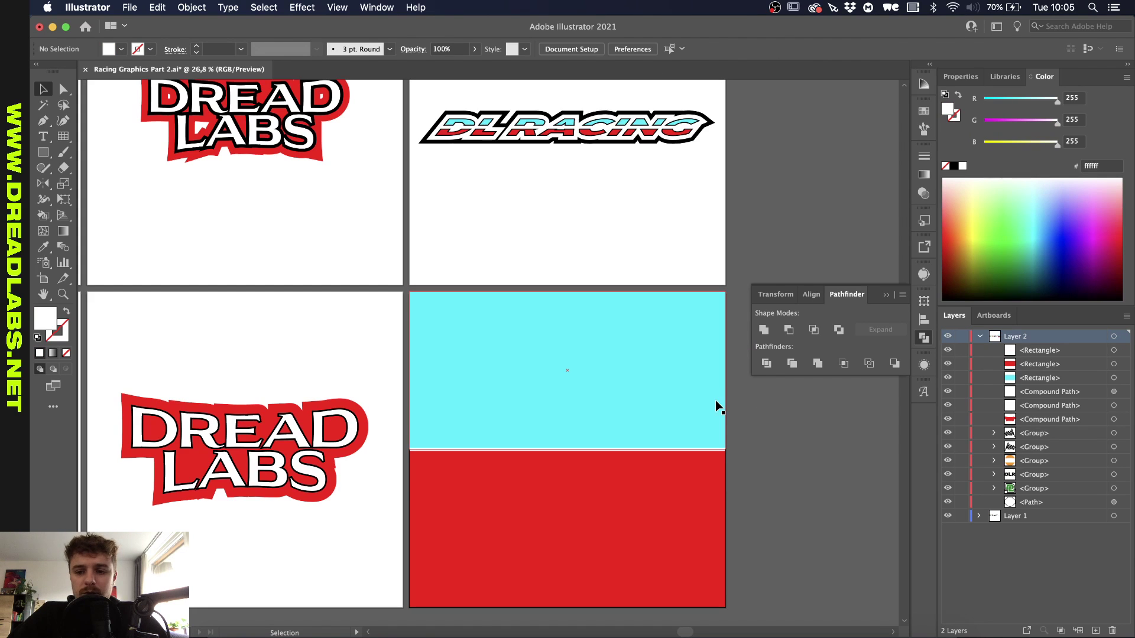
- Add the text "DL RACING" in Montserrat Black on the blue half and enlarge it to about 121 pt
key("t")
left_click(559, 363)
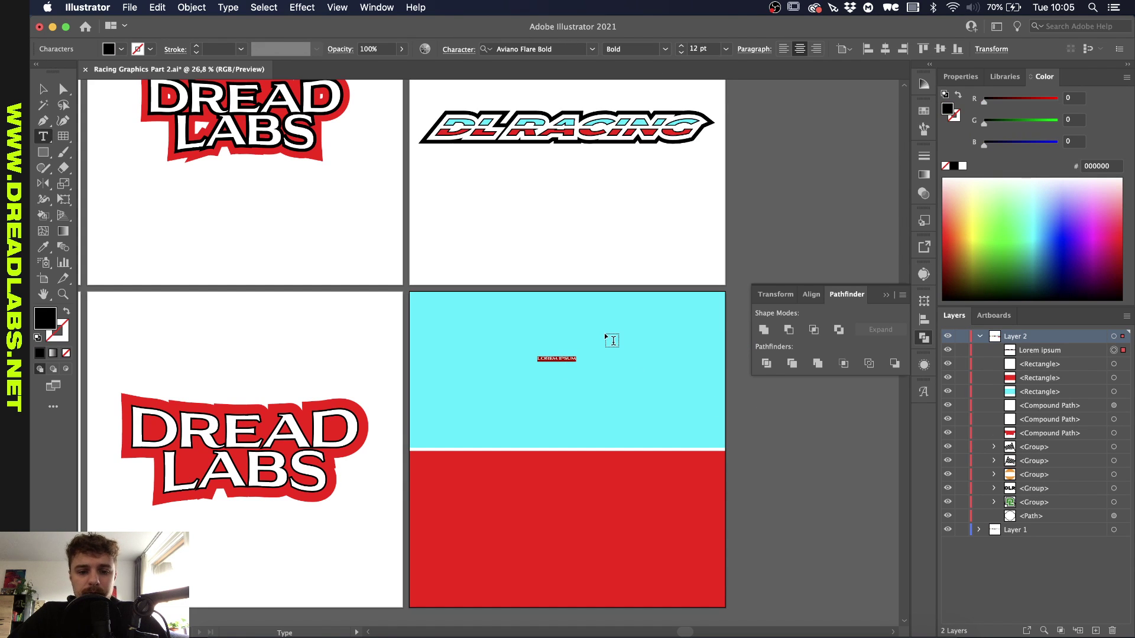
left_click(577, 49)
type("monts")
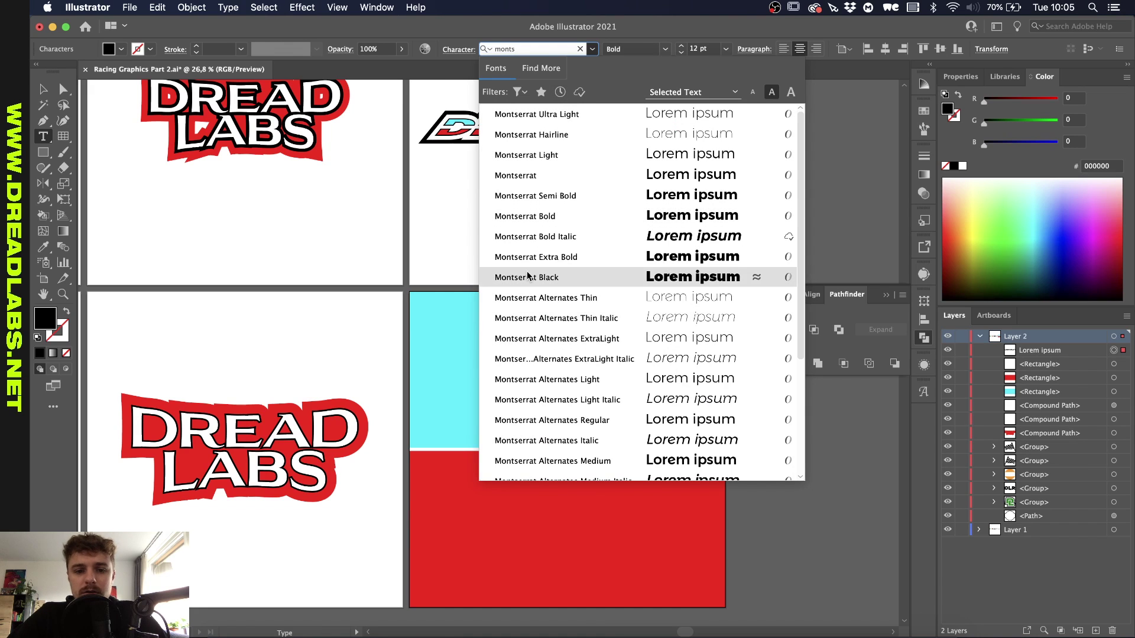
left_click(527, 277)
type("DL RACING")
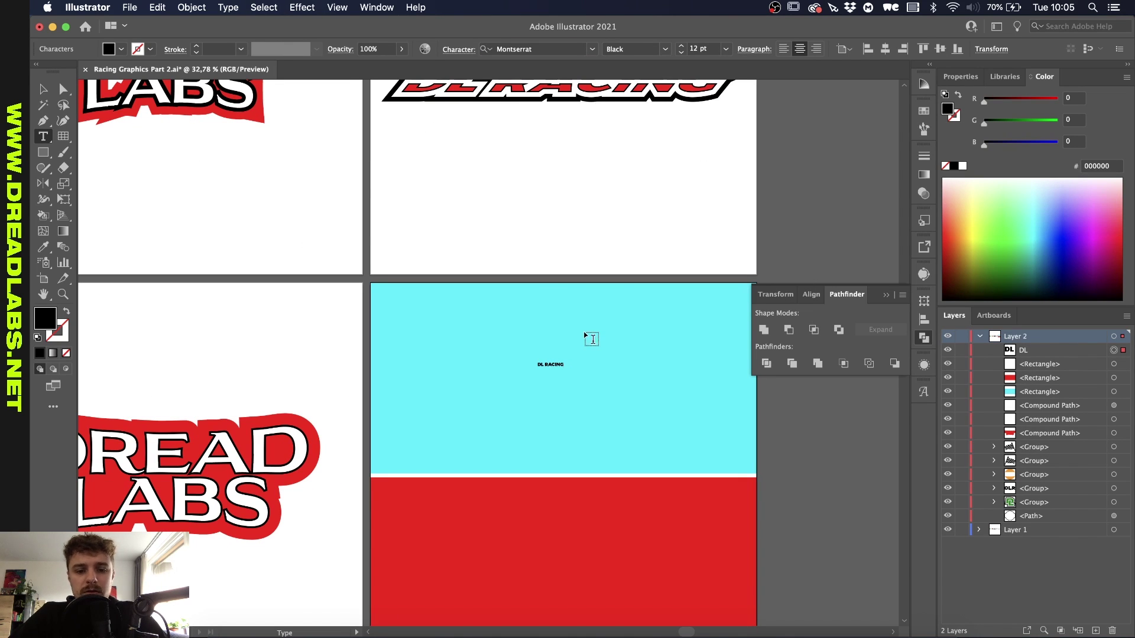
key("Escape")
left_click_drag(564, 362, 681, 336)
scroll(650, 355, "down", 2)
- Centre the DL RACING text horizontally and vertically on the artboard and convert it to outlines
left_click(913, 49)
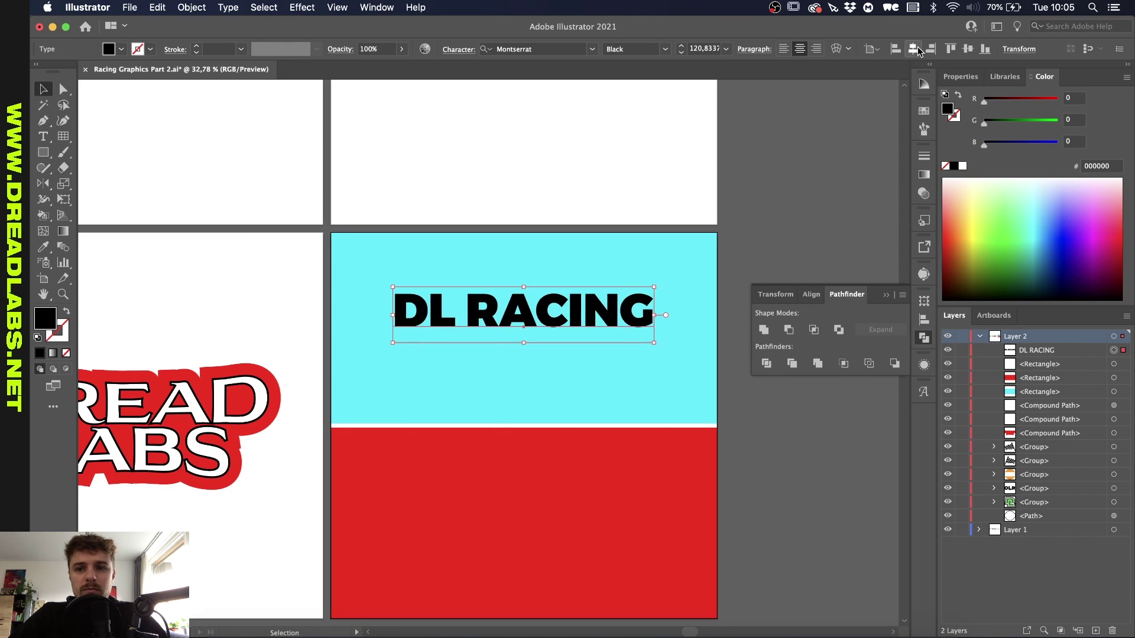
left_click(967, 49)
right_click(585, 430)
left_click(602, 467)
- Start a Free Transform on the outlined DL RACING lettering
scroll(567, 362, "up", 3)
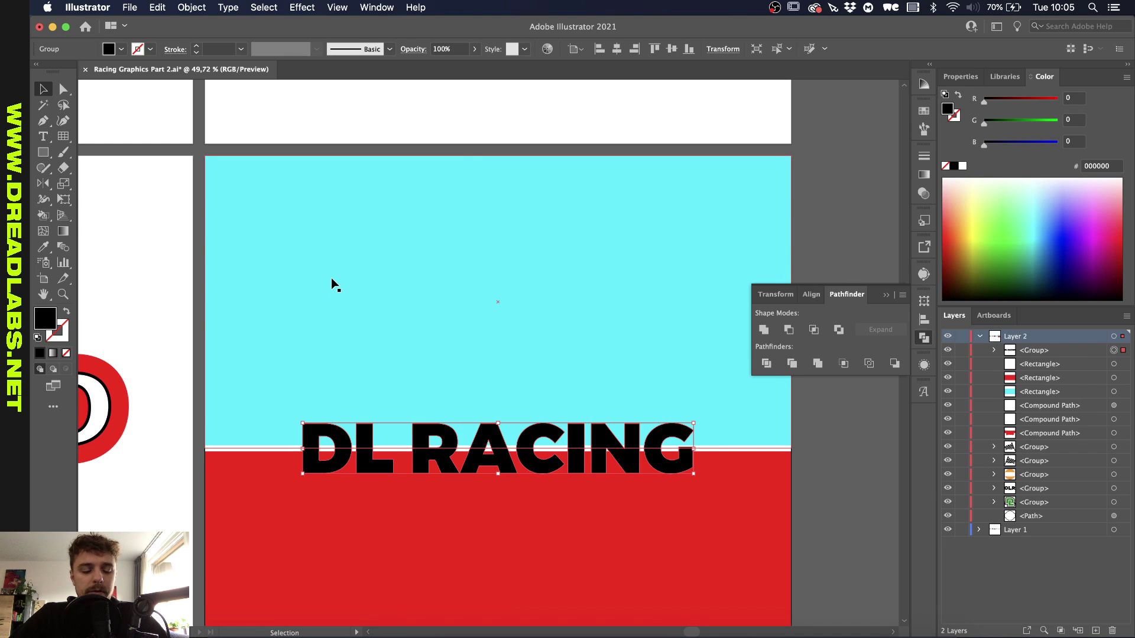
key("e")
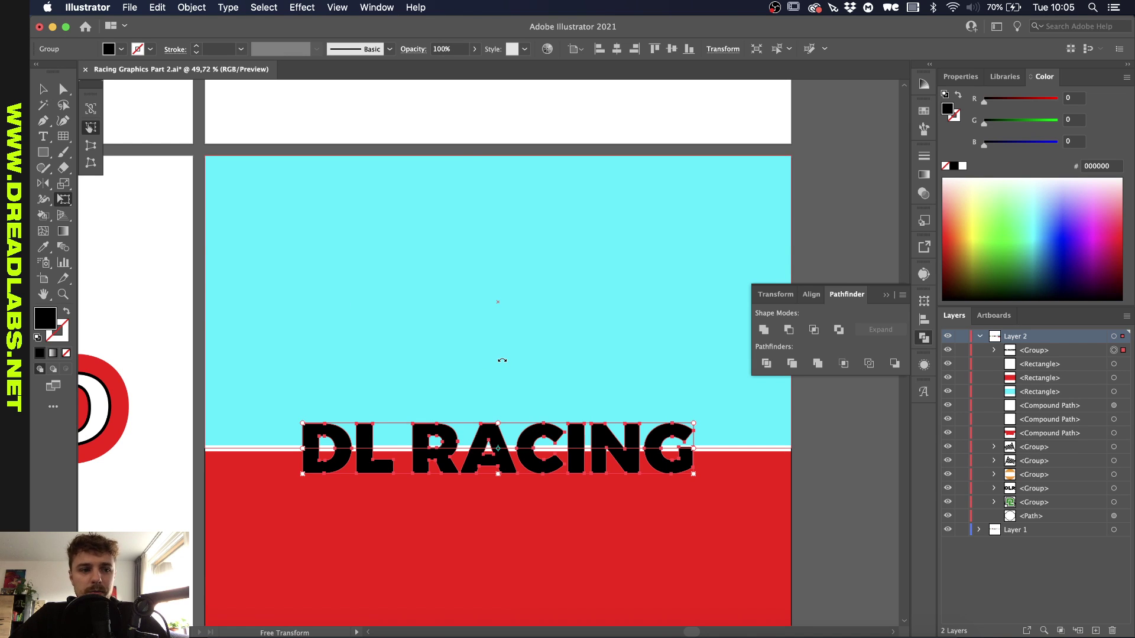
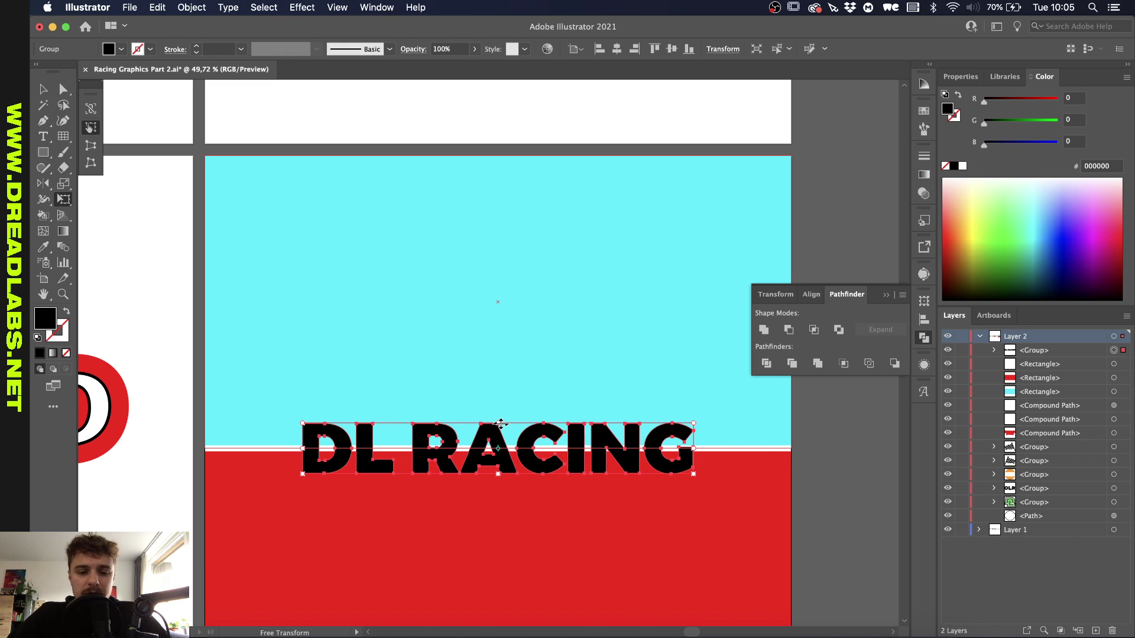
- Flatten the outlined DL RACING lettering vertically about its centre and slant it to the right with Free Transform
left_click_drag(500, 423, 511, 434)
key("v")
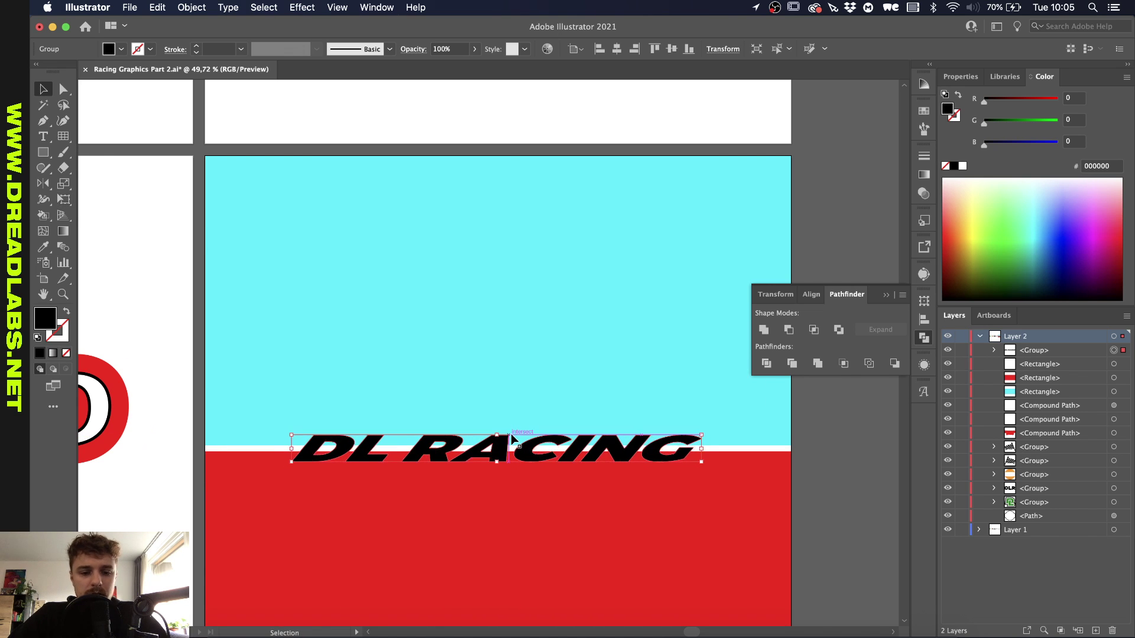
scroll(511, 433, "down", 3)
scroll(514, 438, "up", 3)
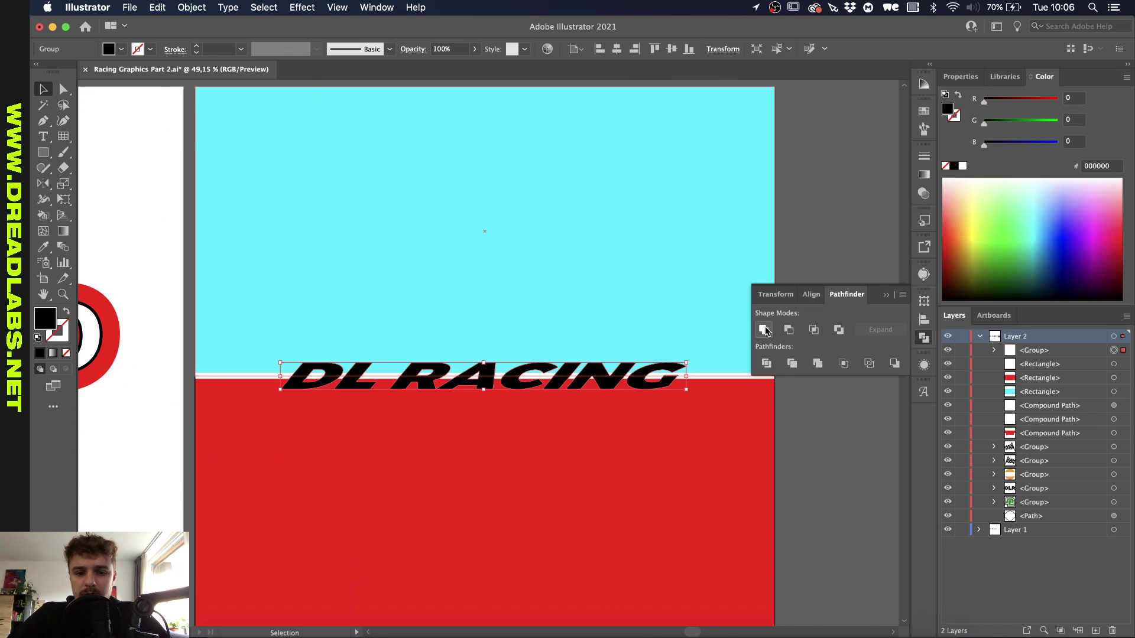
- Make the slanted DL RACING lettering a compound path and paste a copy in place in front of it
left_click(192, 7)
mouse_move(218, 447)
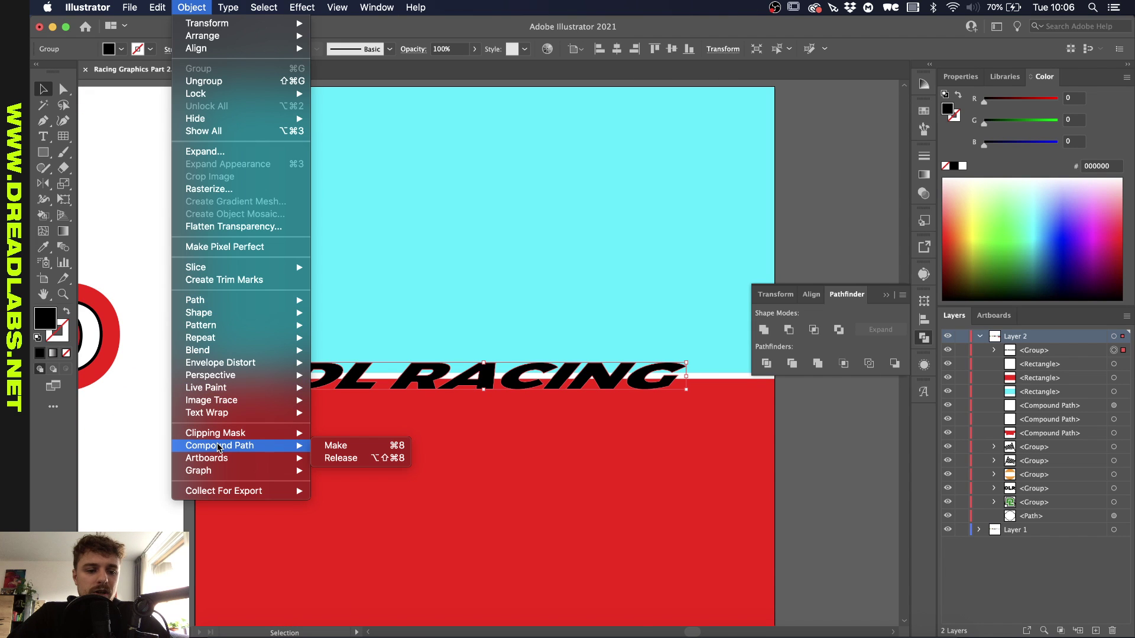
left_click(357, 448)
scroll(512, 342, "up", 1)
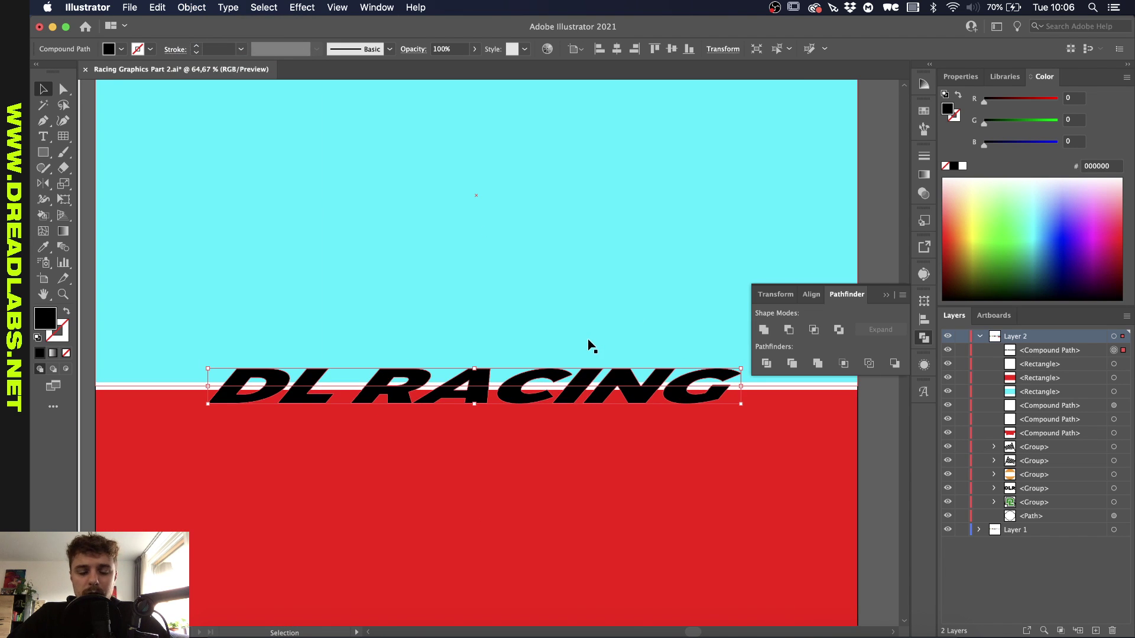
scroll(589, 344, "down", 2)
scroll(588, 345, "up", 1)
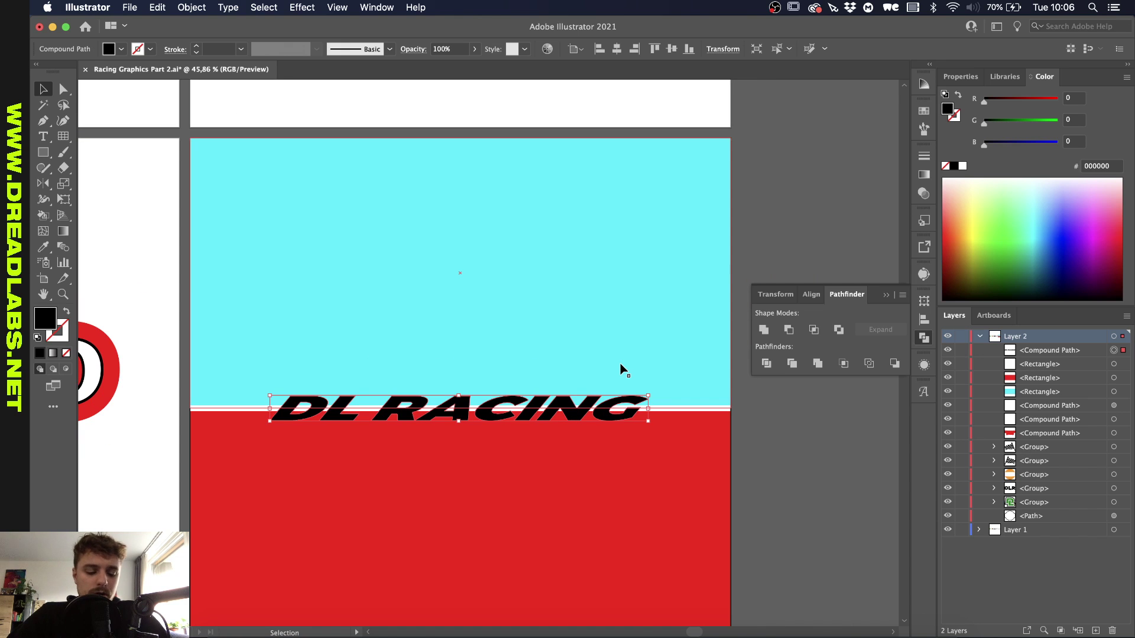
key("super+c")
key("super+f")
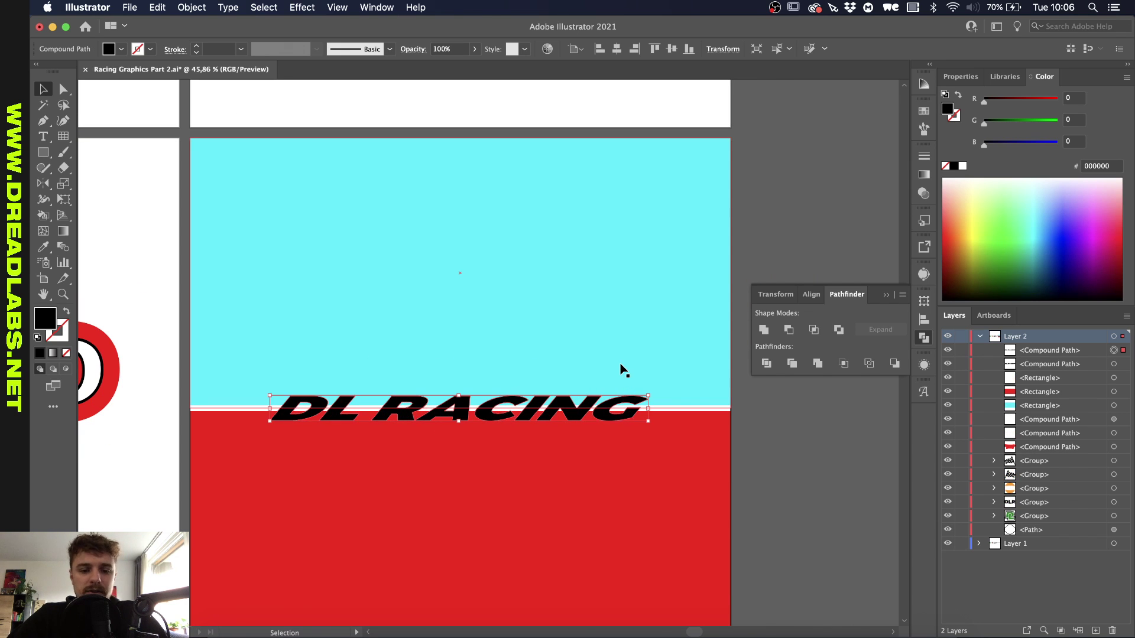
- Intersect one copy of the lettering with the blue rectangle to leave only the blue upper part of the letters
left_click(534, 407, "shift")
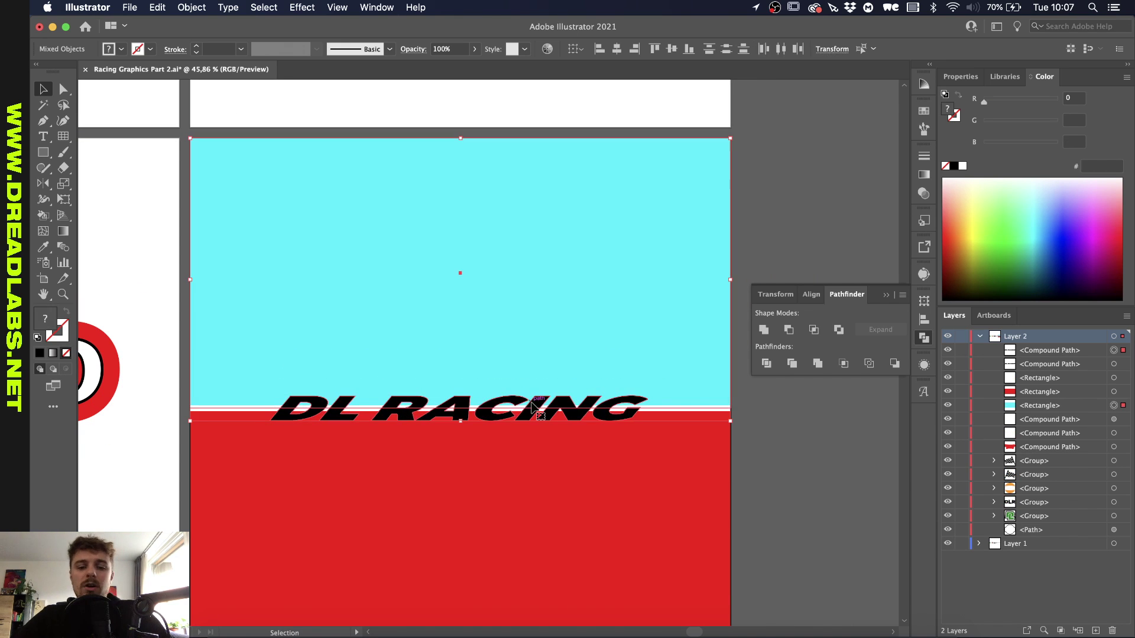
left_click(815, 330)
scroll(631, 278, "up", 5)
key("i")
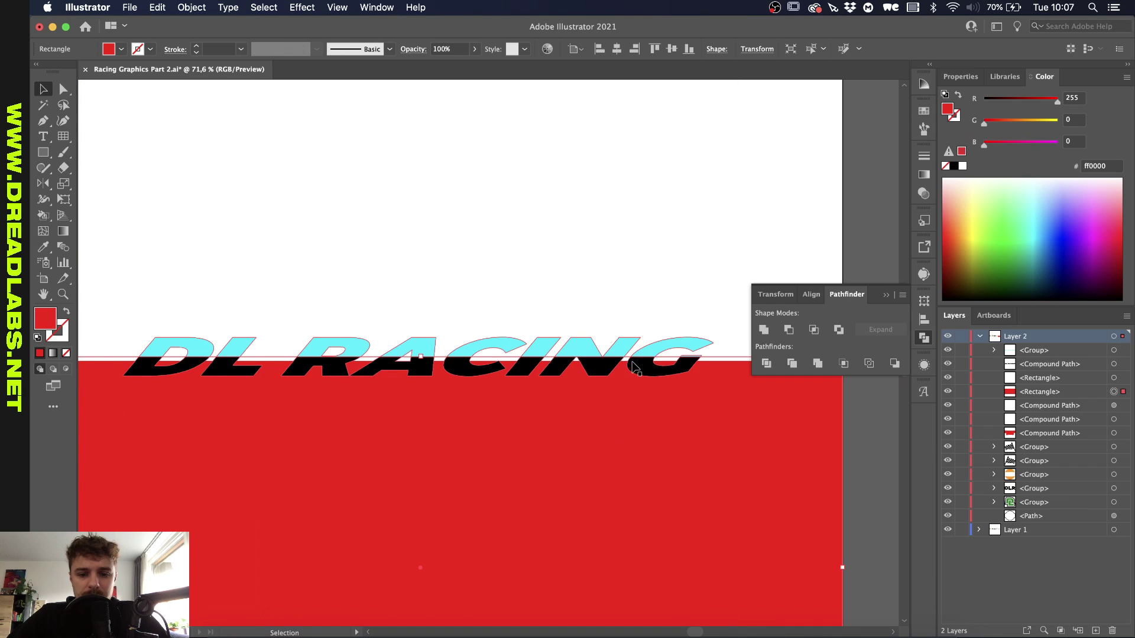
- Intersect the remaining black lettering with the red rectangle to keep only the lower part of the letters
left_click(634, 367)
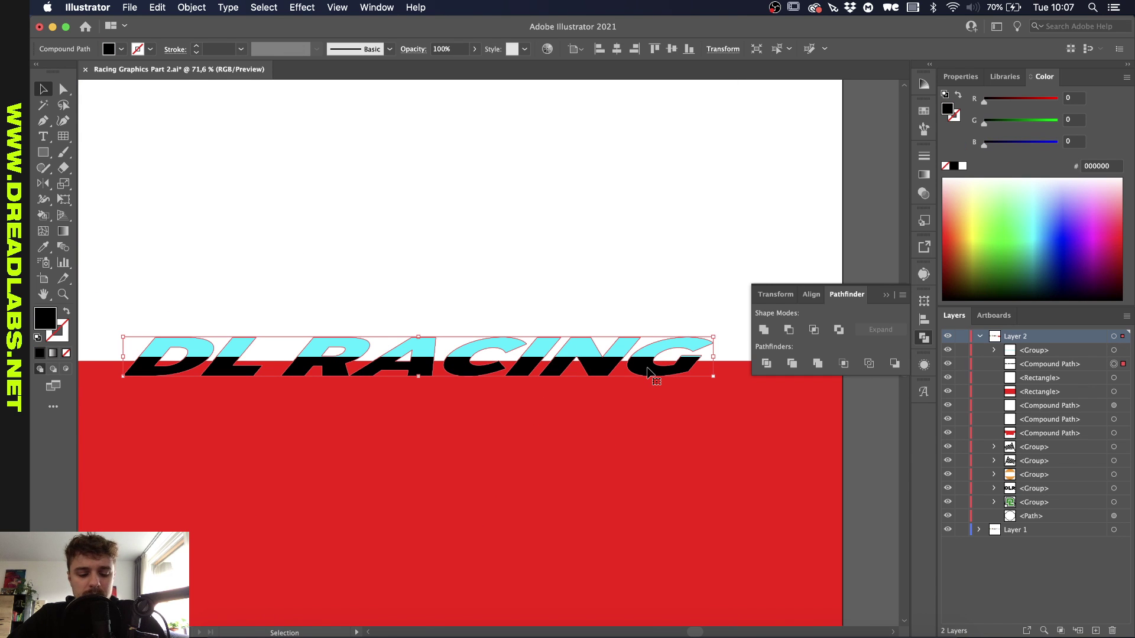
left_click(642, 457, "shift")
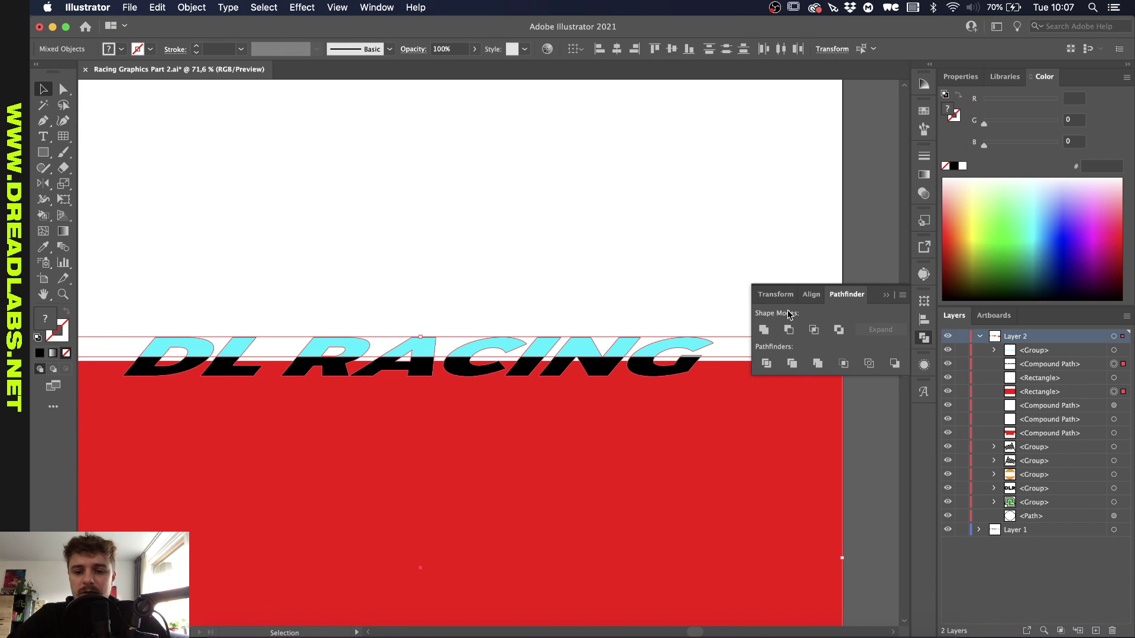
left_click(814, 336)
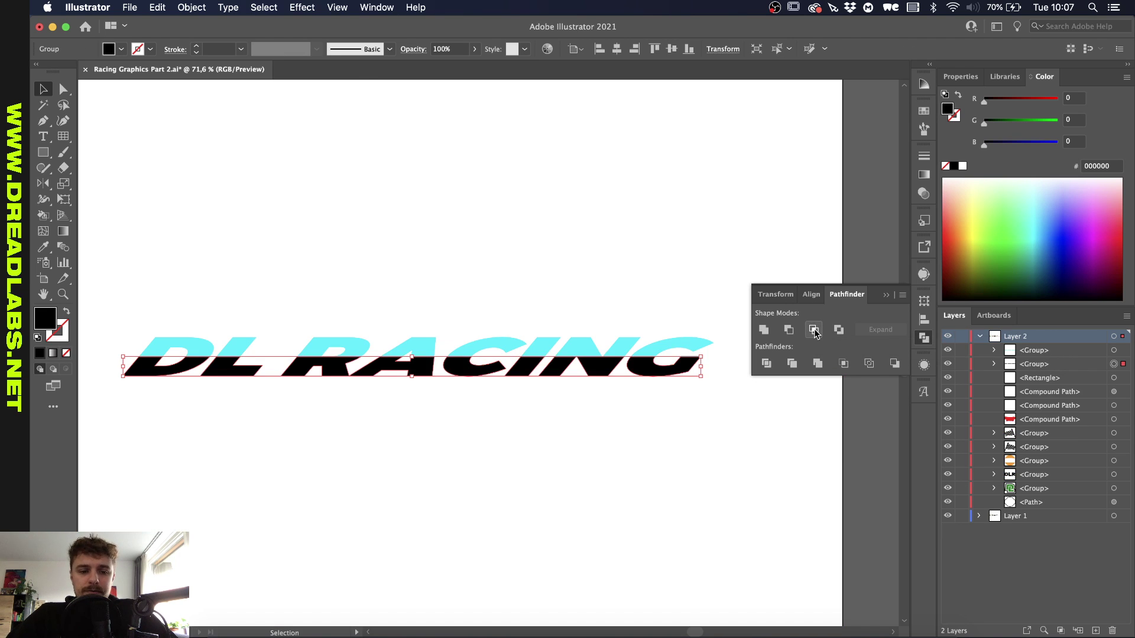
- Fill the black lower half of the lettering with red (ff0000) sampled by Eyedropper from the existing artwork
scroll(639, 328, "down", 5)
scroll(638, 327, "up", 5)
key("i")
left_click(624, 184)
key("v")
- Bring the white horizontal stripe to the front of the lettering and paste a copy of it in place
scroll(628, 331, "down", 5)
left_click_drag(626, 329, 628, 384)
scroll(628, 385, "up", 10)
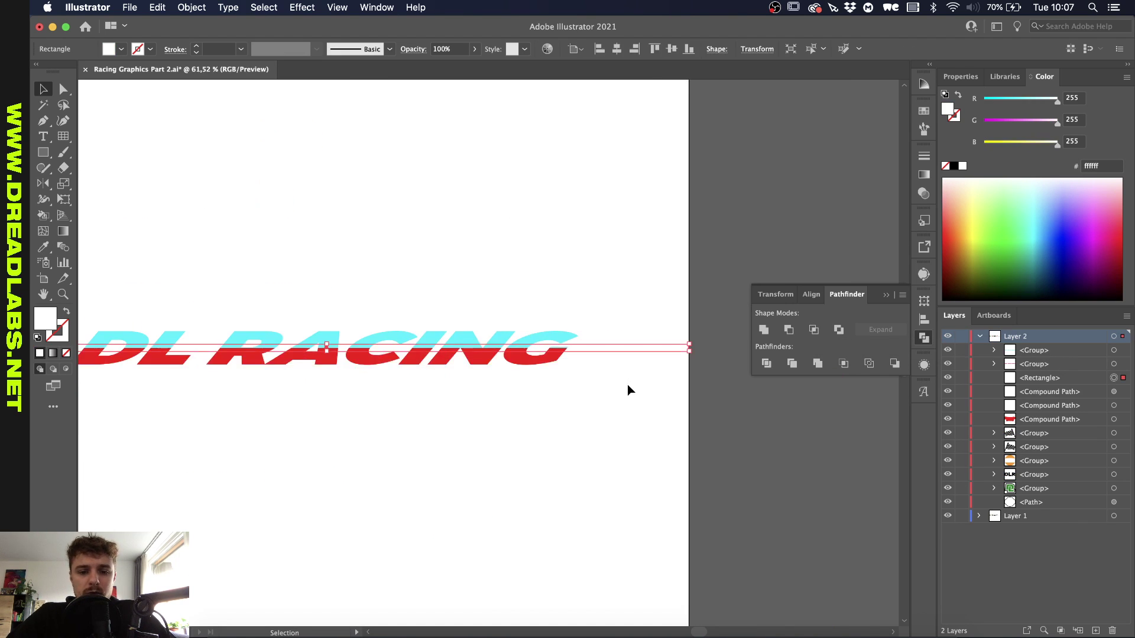
scroll(628, 387, "down", 3)
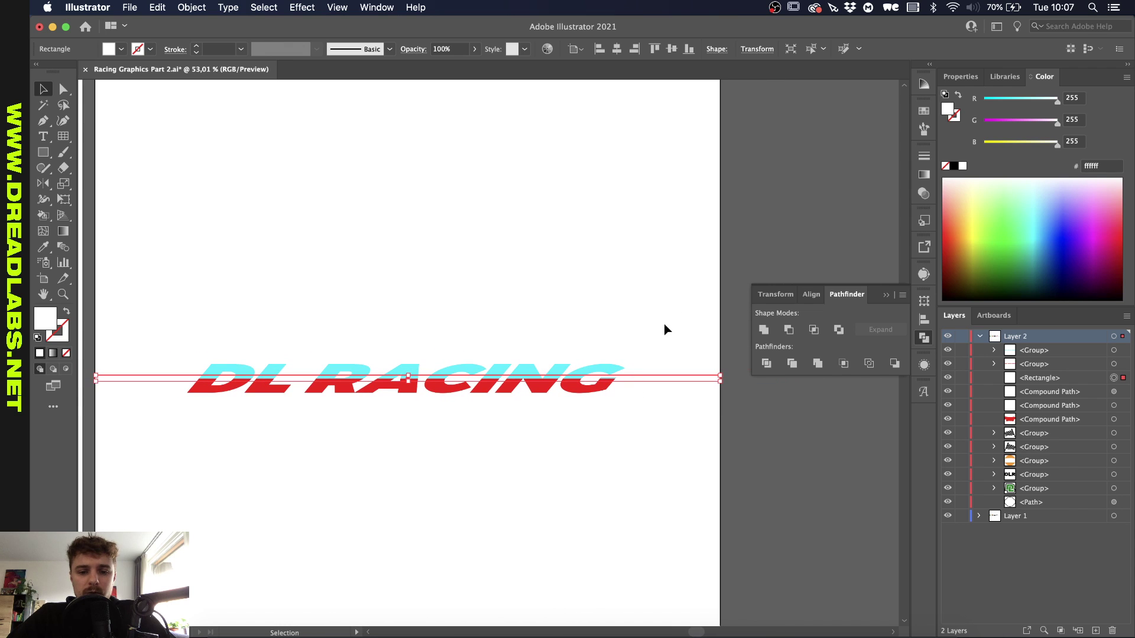
scroll(673, 314, "up", 2)
key("super+shift+bracketright")
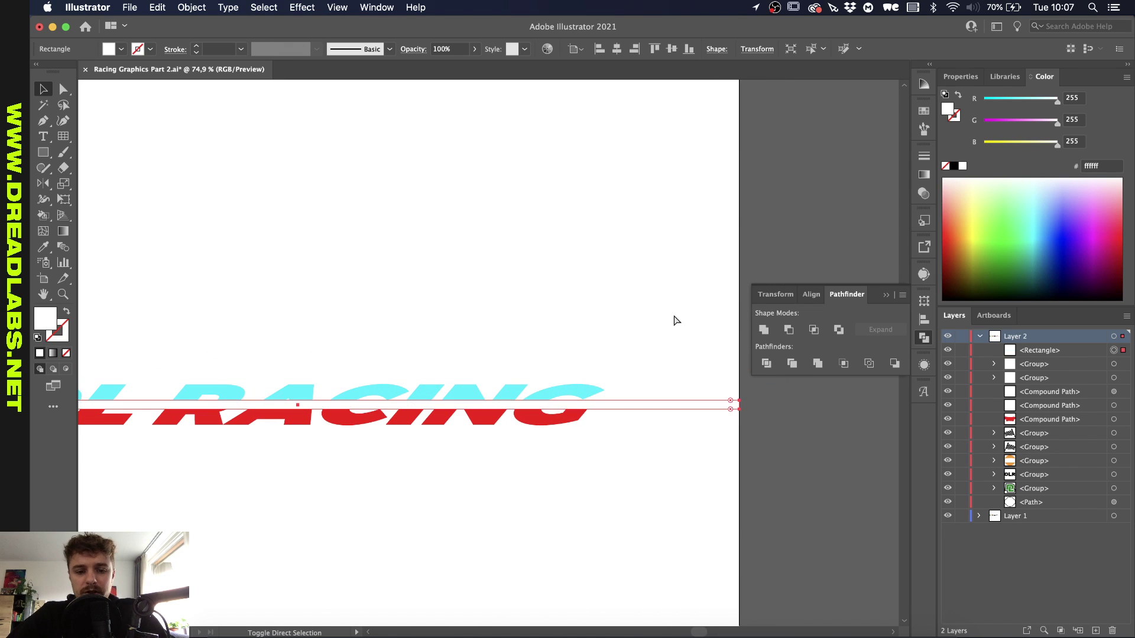
scroll(630, 321, "down", 3)
scroll(526, 417, "up", 3)
key("super+c")
key("super+f")
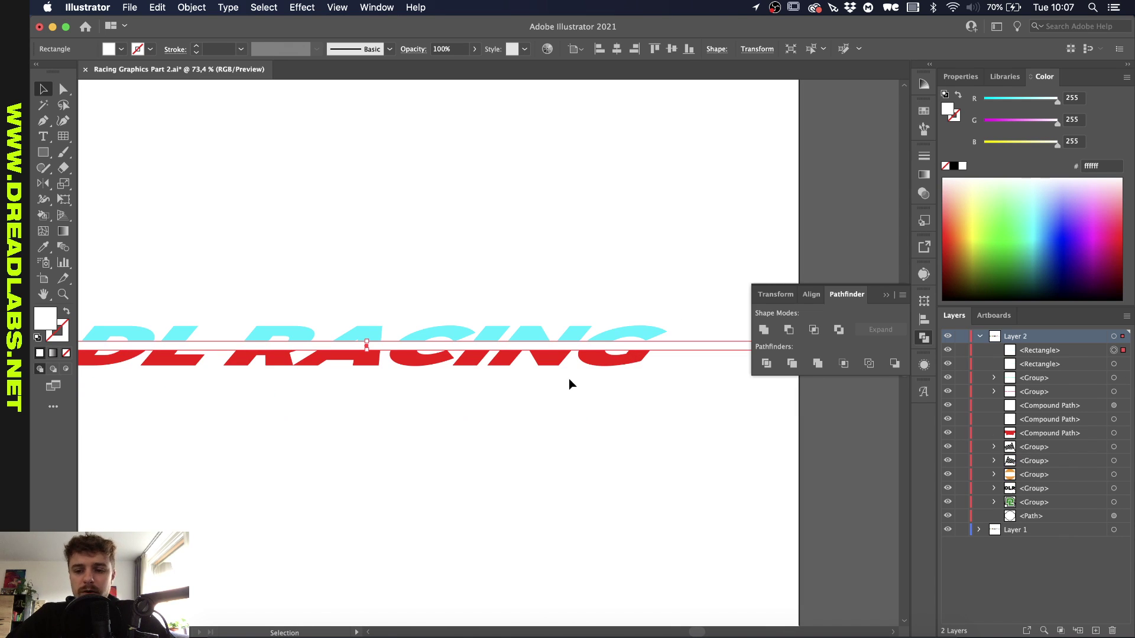
- Try to subtract the front white stripe from the grouped red lettering with Minus Front, and undo the result
key("super+shift+a")
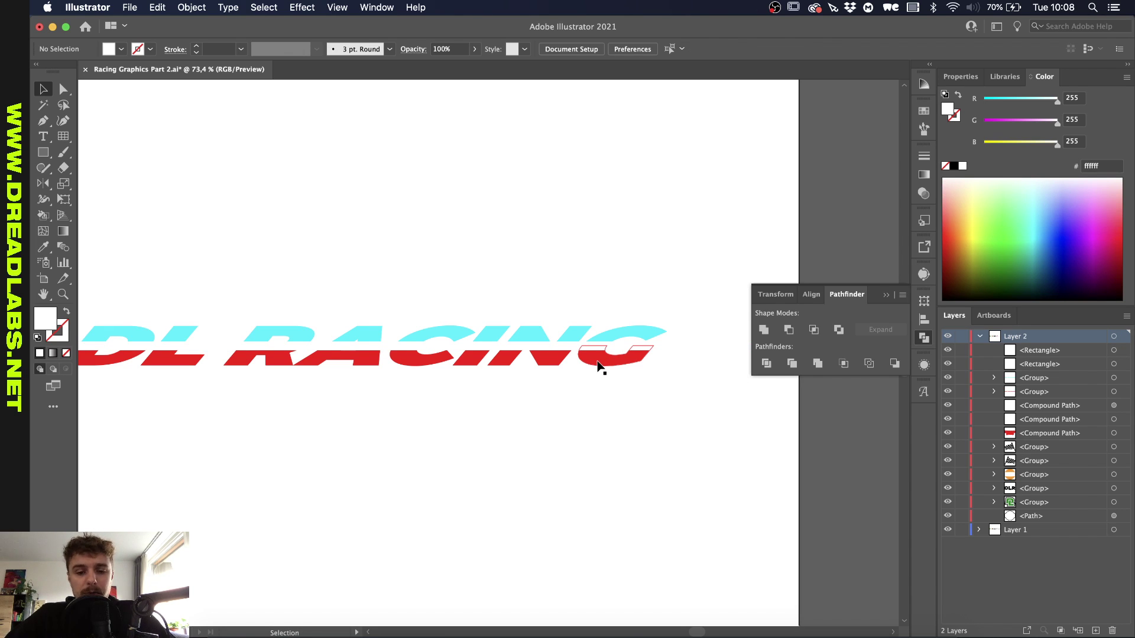
left_click(600, 368)
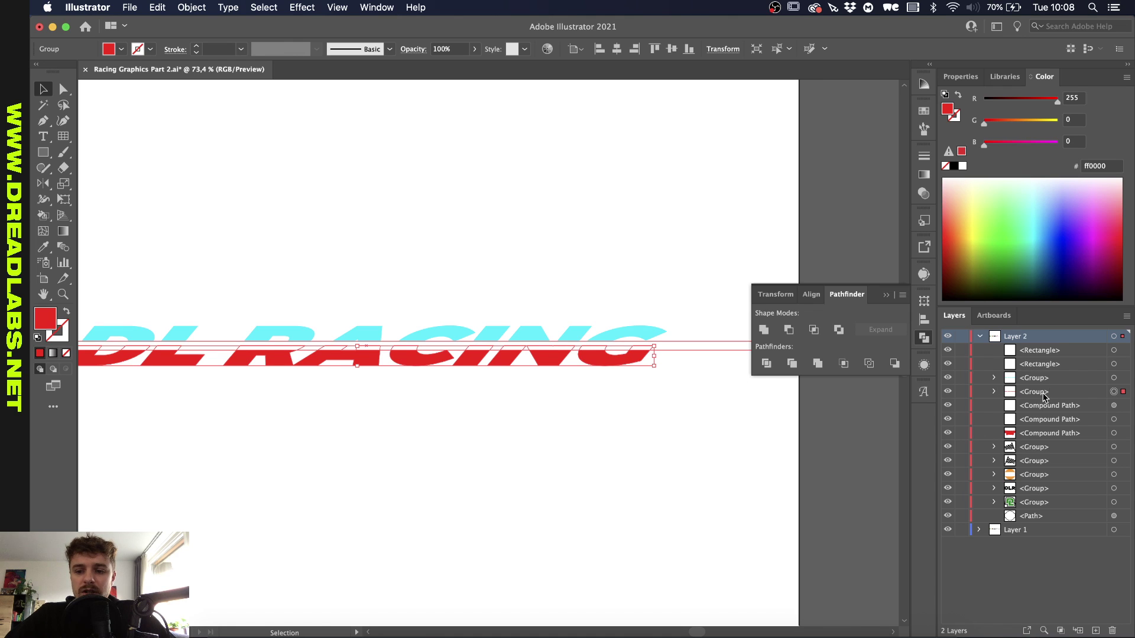
left_click(714, 350, "shift")
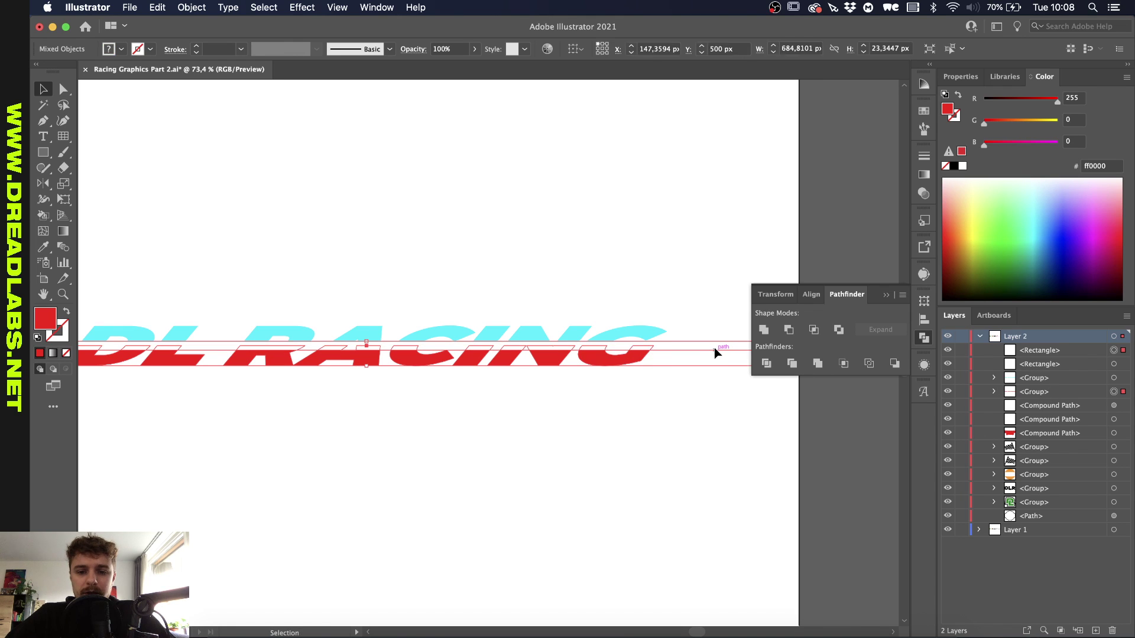
left_click(790, 330)
scroll(471, 393, "up", 2)
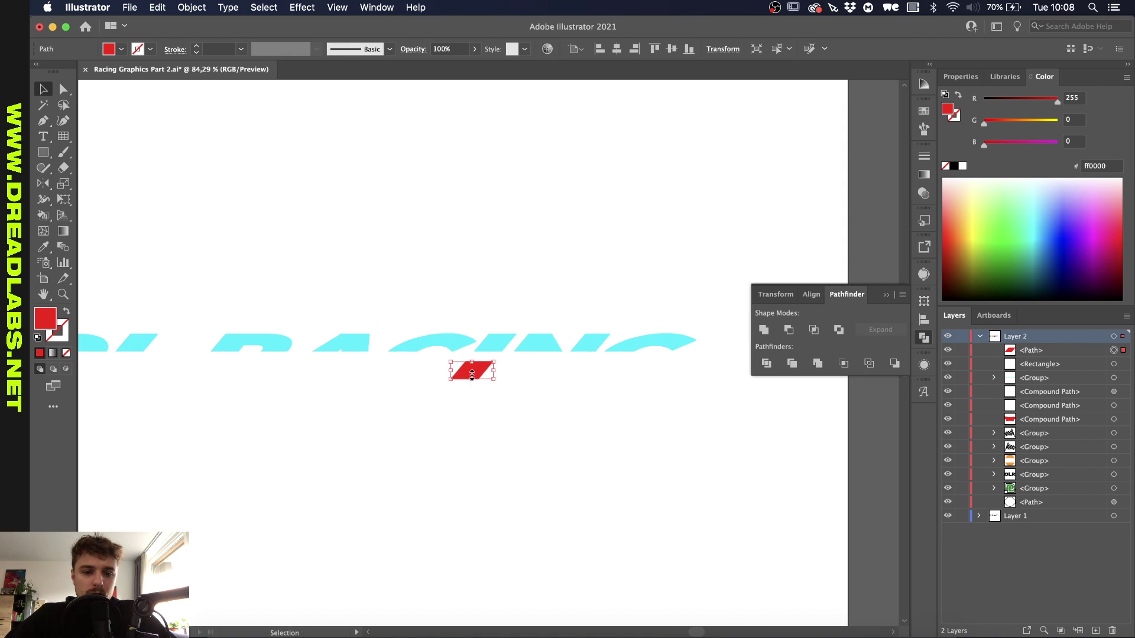
key("a")
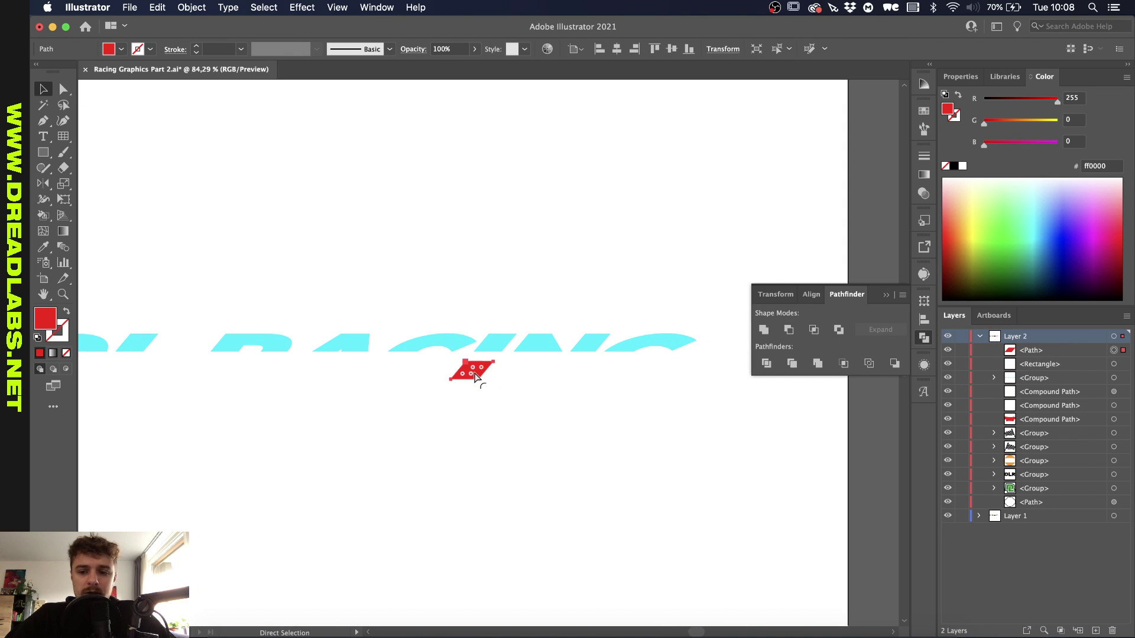
key("super+z")
key("v")
left_click(686, 444)
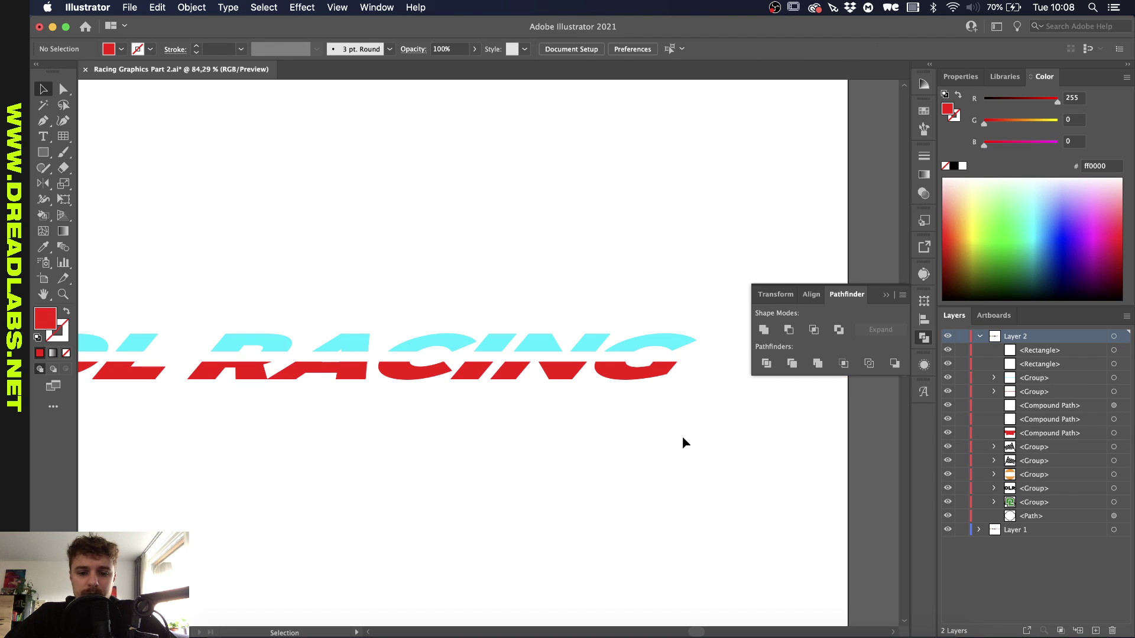
scroll(601, 375, "down", 2)
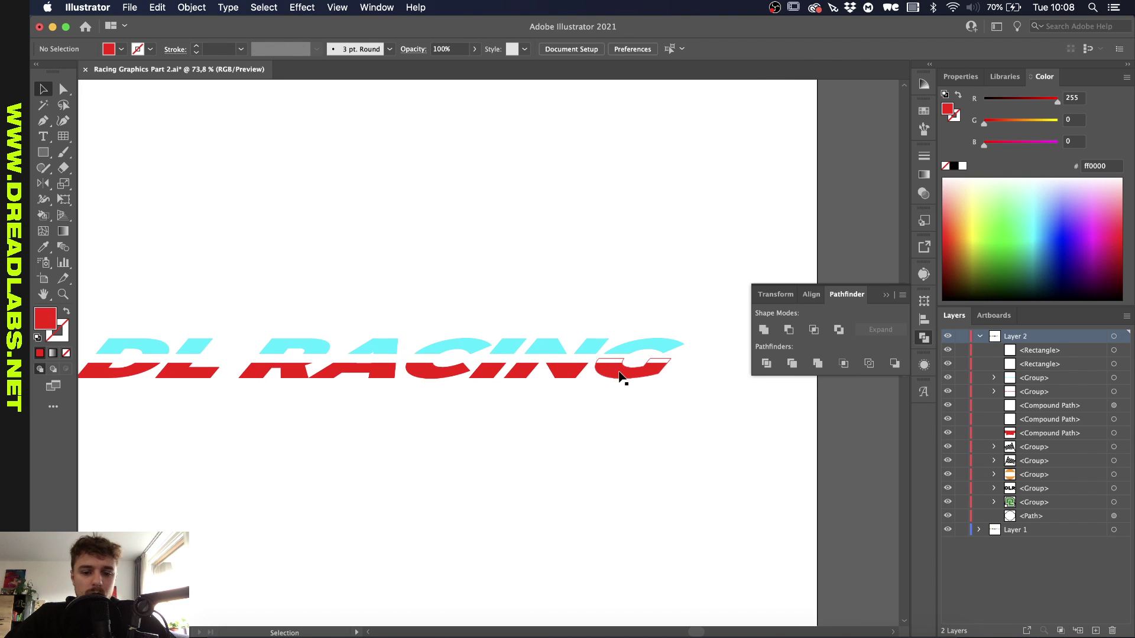
- Make the red lower lettering a compound path and cut one white stripe out of it with Minus Front
left_click(621, 377)
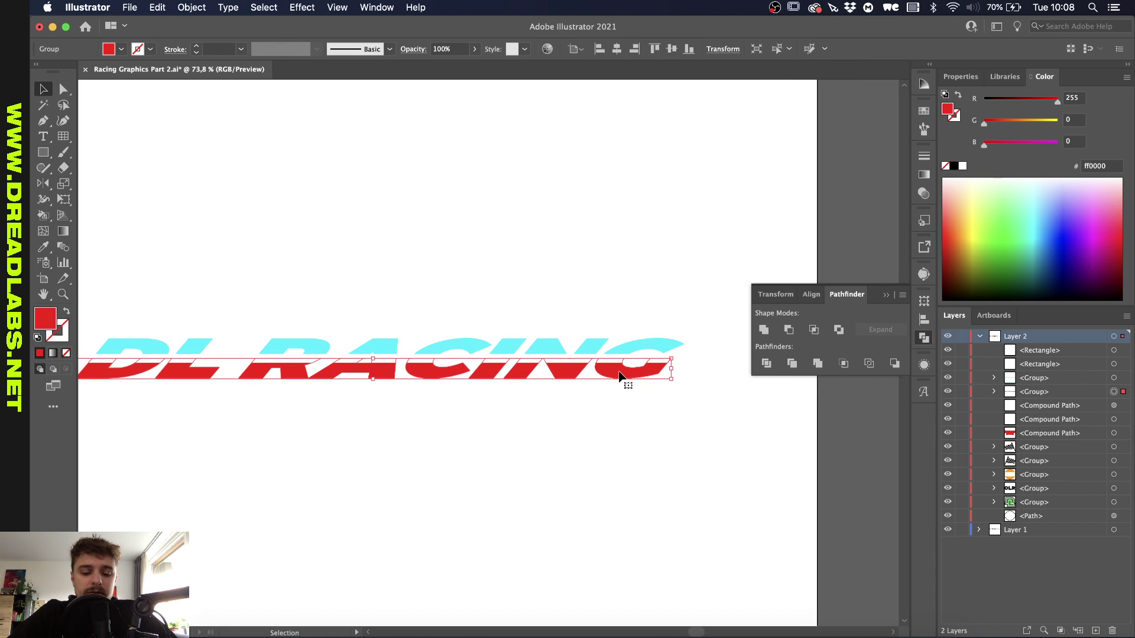
key("a")
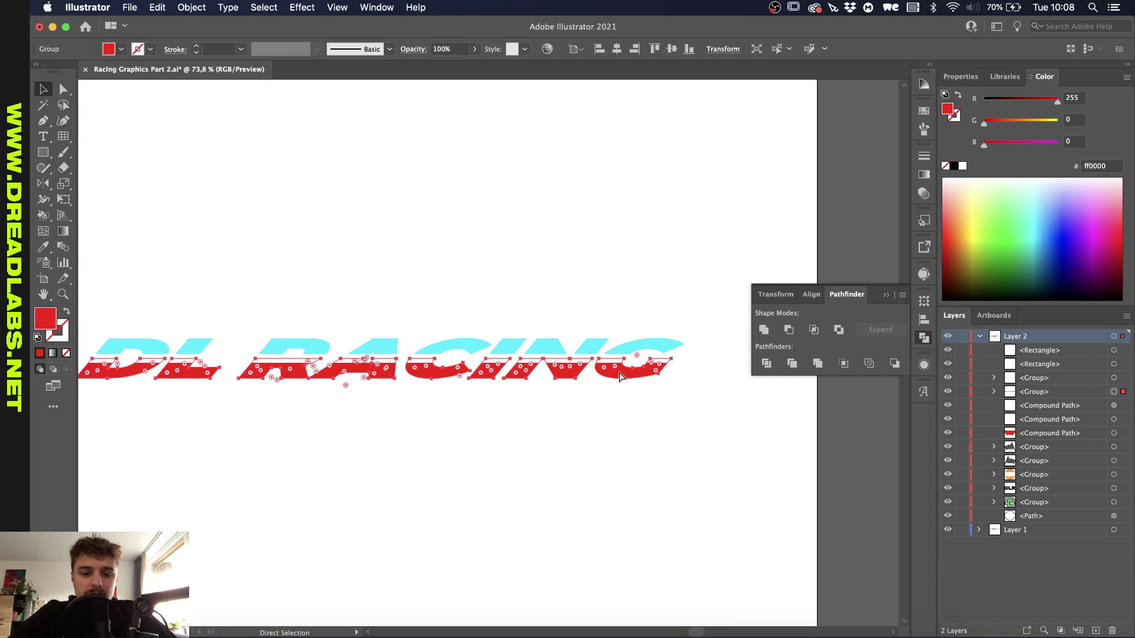
key("v")
left_click(784, 333)
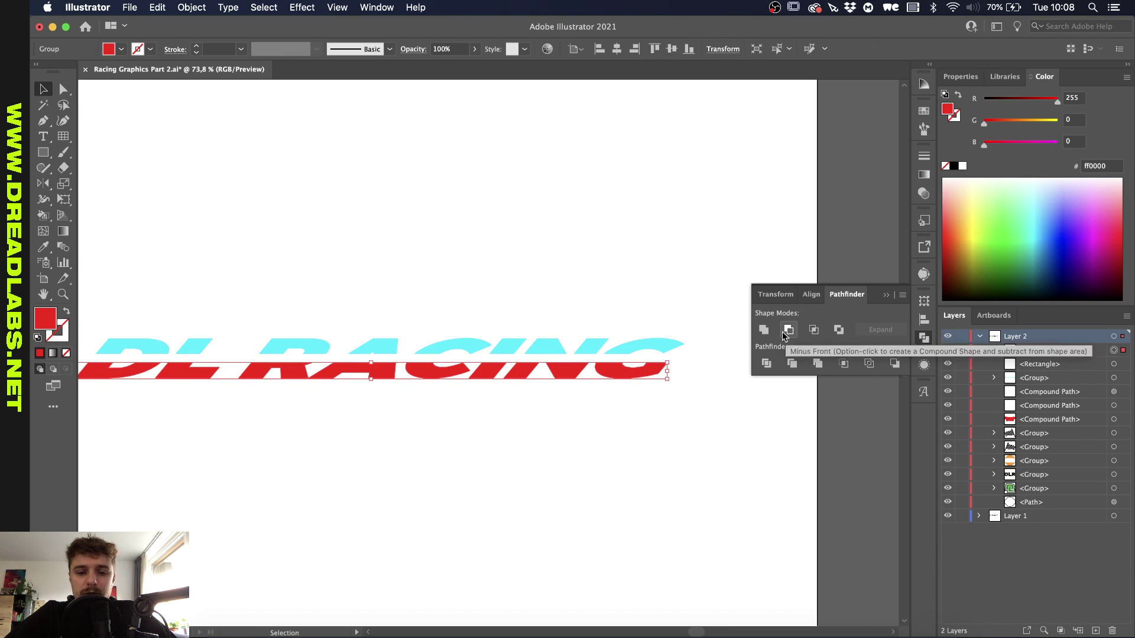
scroll(493, 465, "down", 5)
scroll(494, 465, "up", 4)
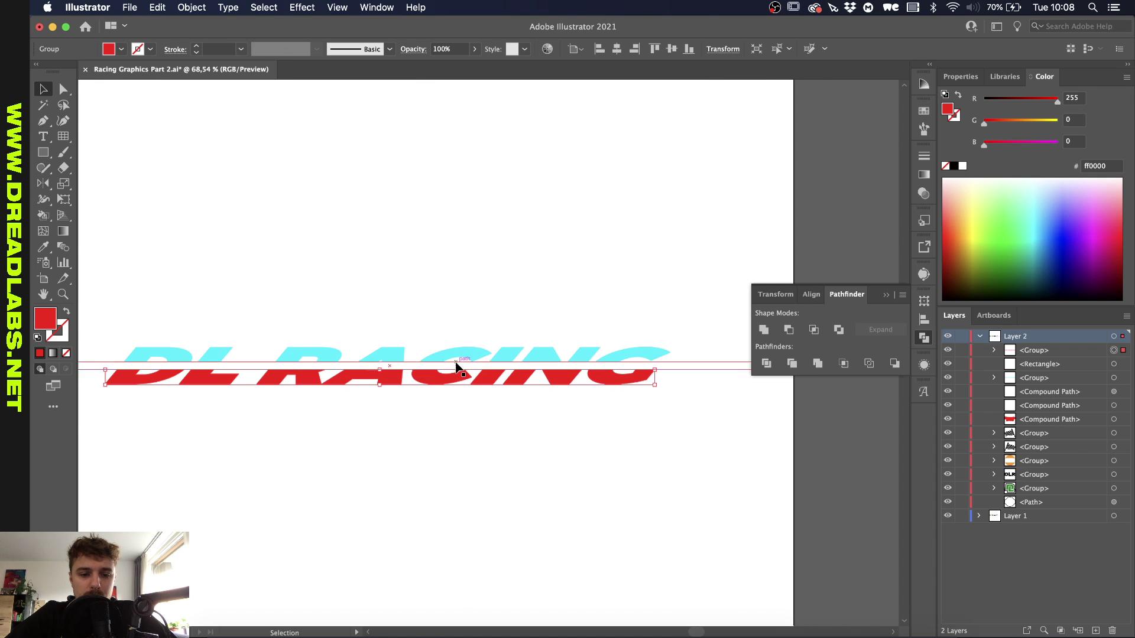
- Make the blue upper lettering a compound path and cut the remaining white stripe out of it with Minus Front
left_click(459, 355)
key("super+8")
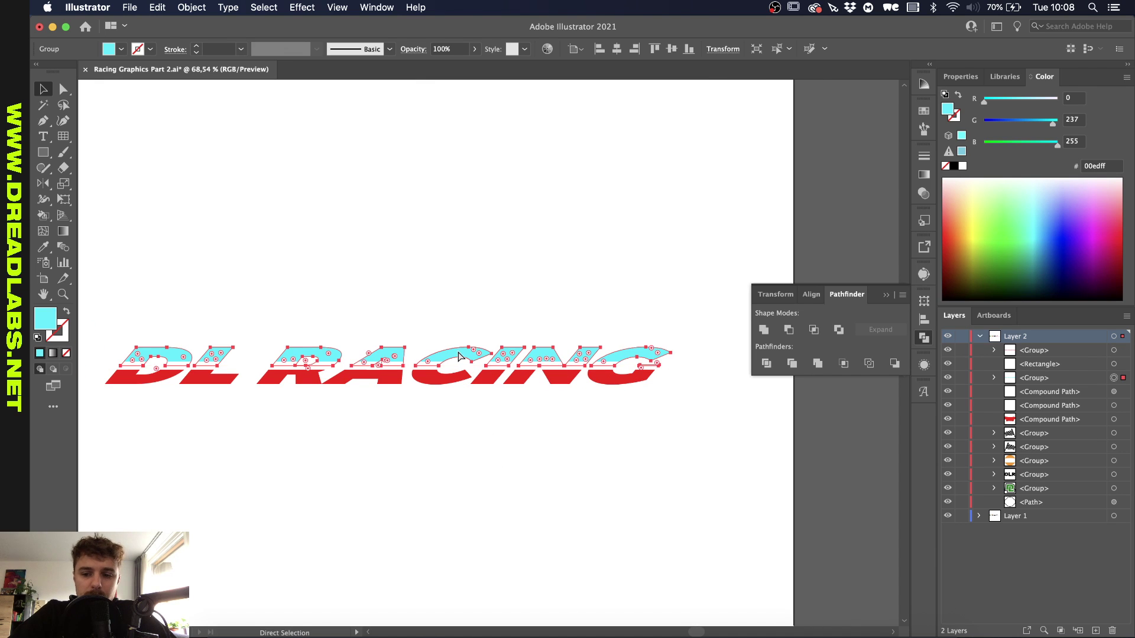
left_click(699, 369, "shift")
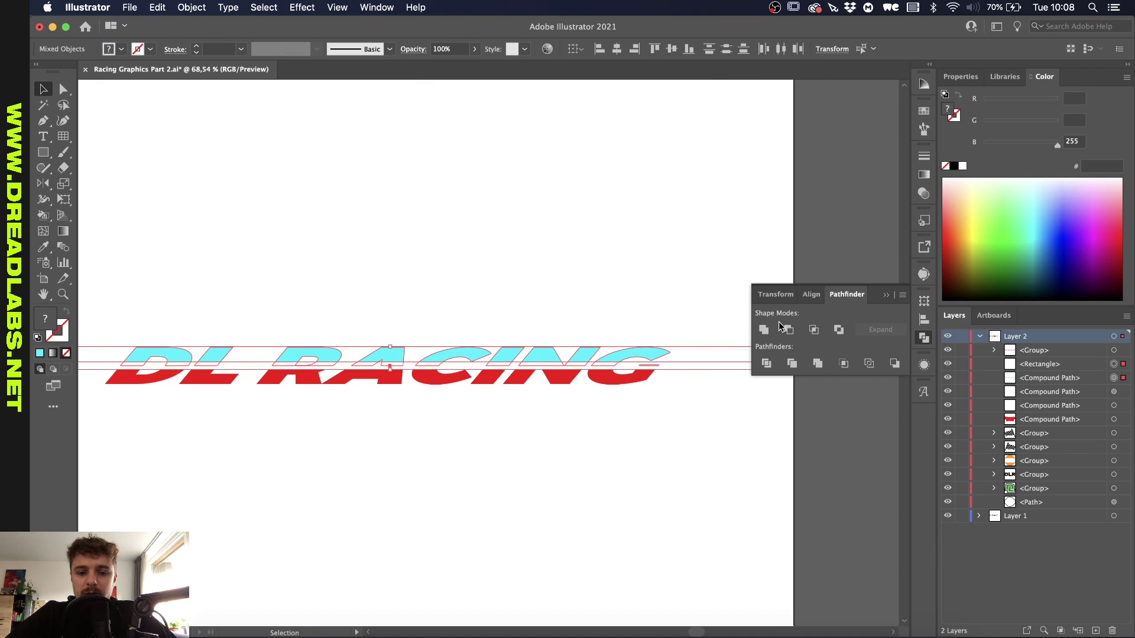
left_click(788, 330)
left_click(628, 255)
scroll(628, 255, "up", 5)
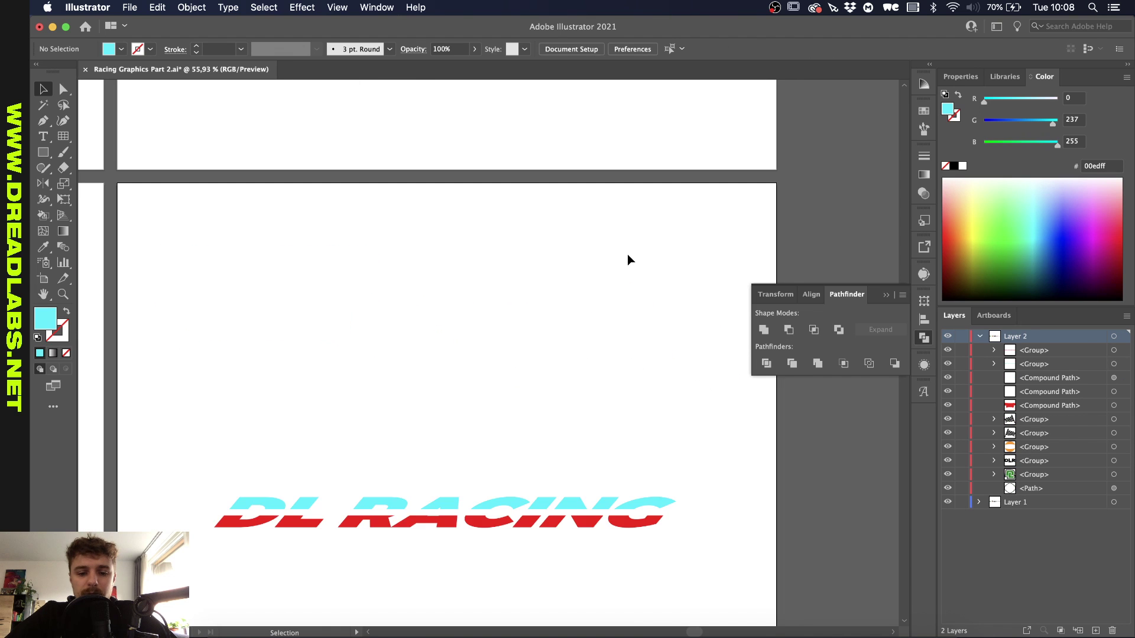
scroll(628, 254, "down", 3)
scroll(626, 255, "down", 3)
scroll(627, 254, "up", 3)
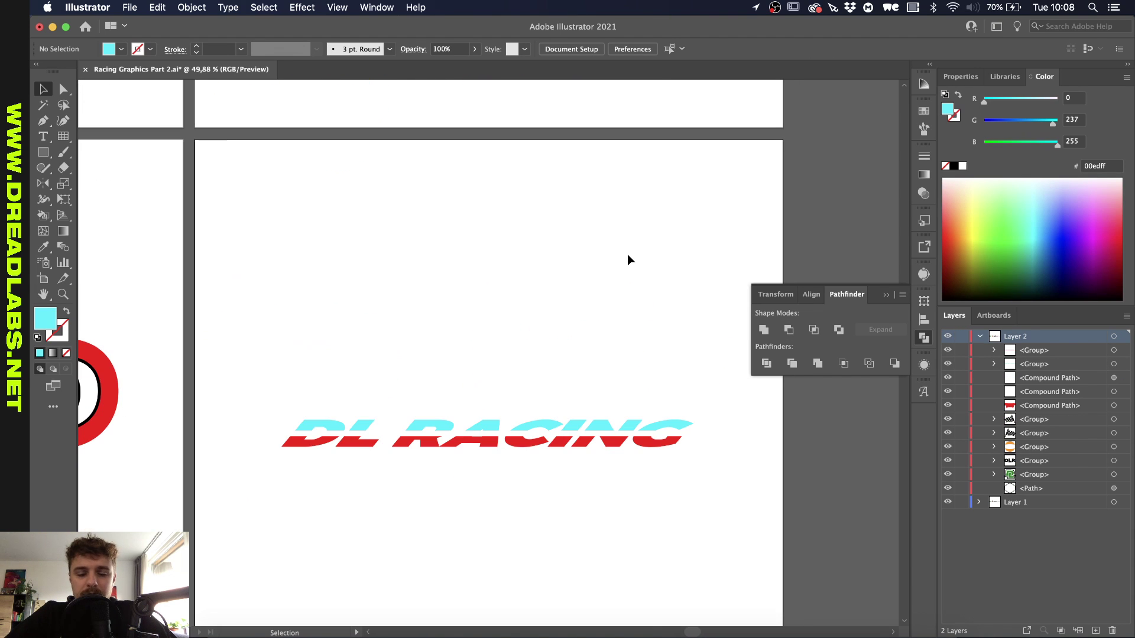
scroll(583, 347, "up", 3)
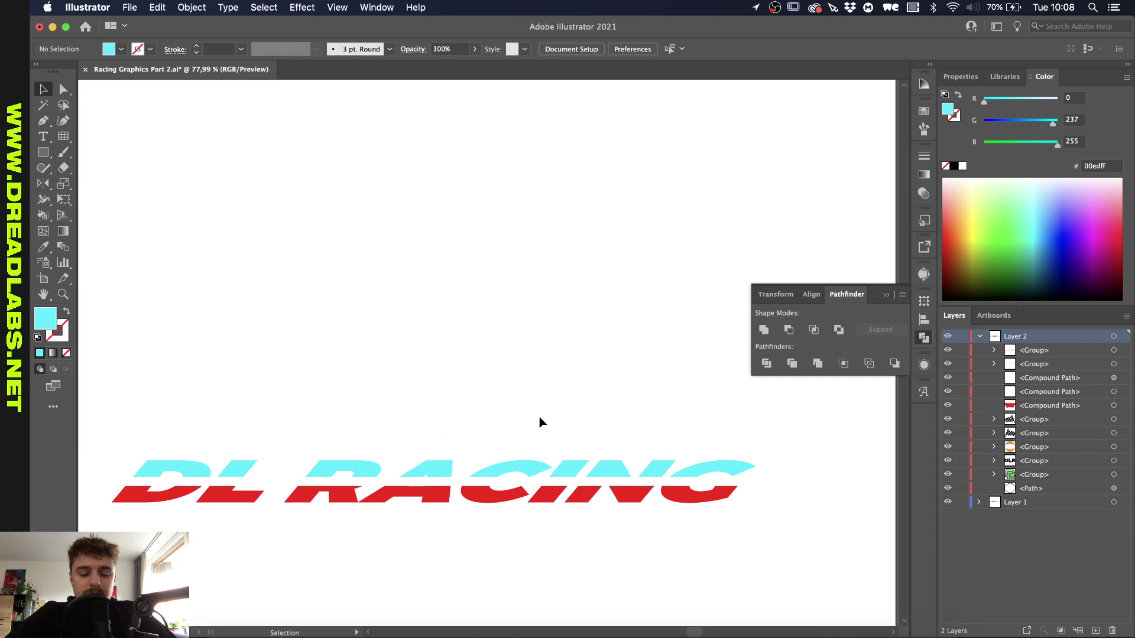
- Paste a copy of the blue and red DL RACING lettering in place and unite it into one shape
left_click_drag(561, 409, 417, 597)
scroll(601, 291, "down", 5)
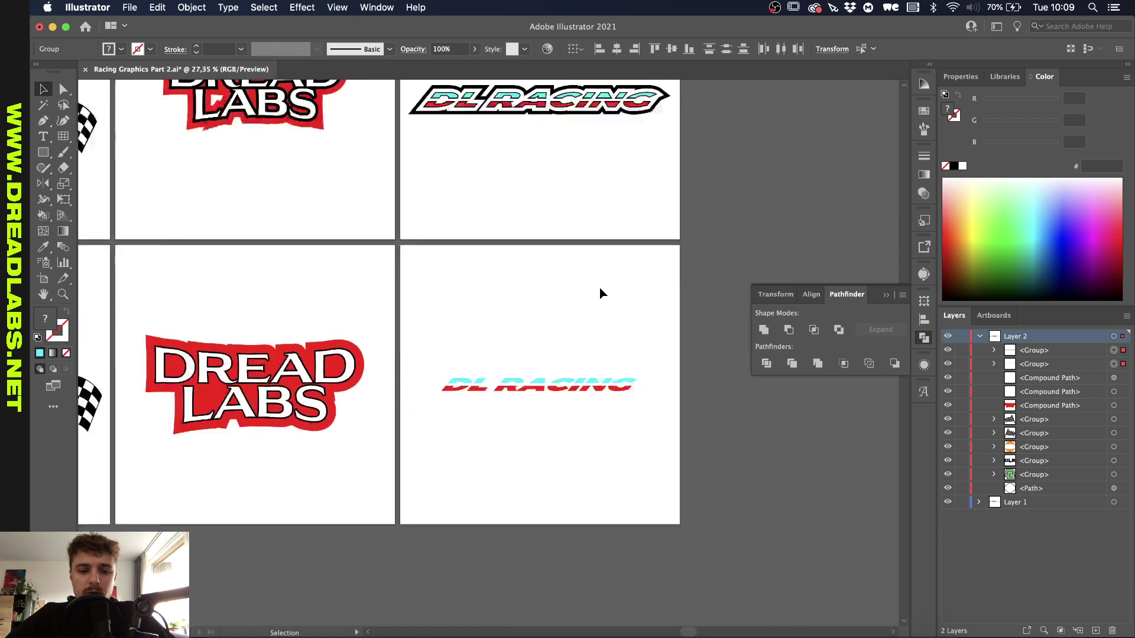
scroll(600, 291, "up", 3)
scroll(601, 293, "up", 1)
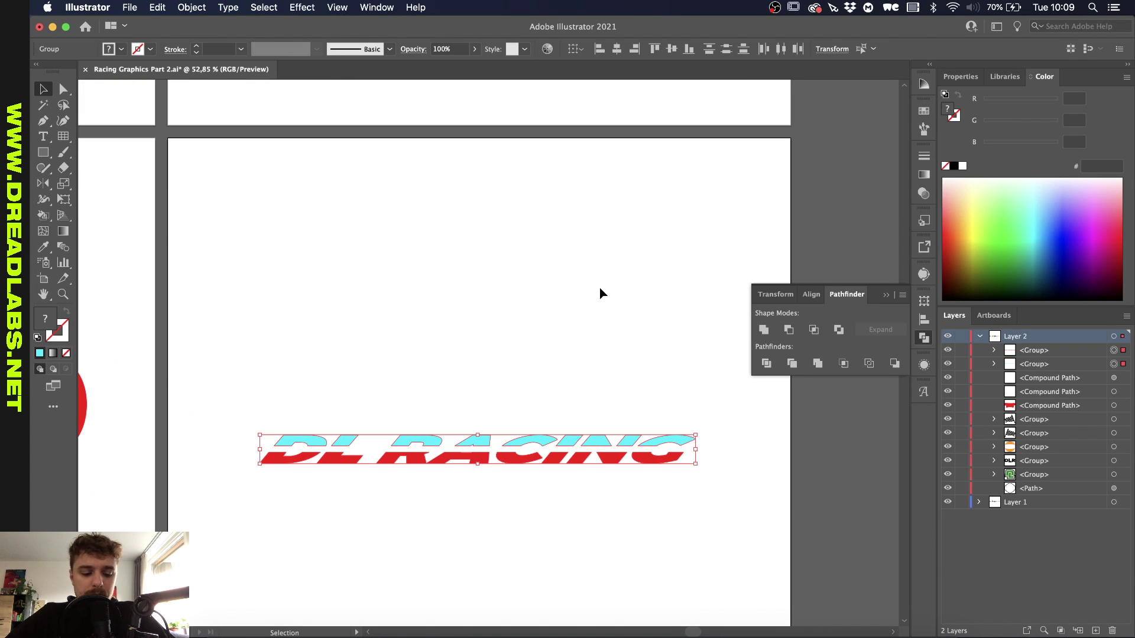
key("a")
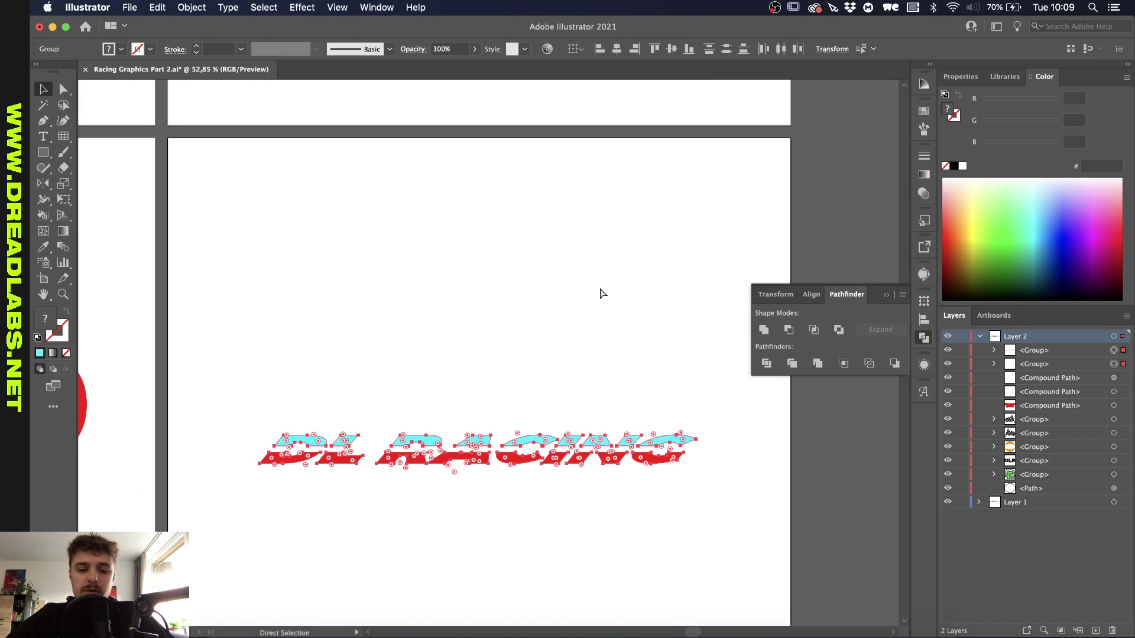
key("v")
key("a")
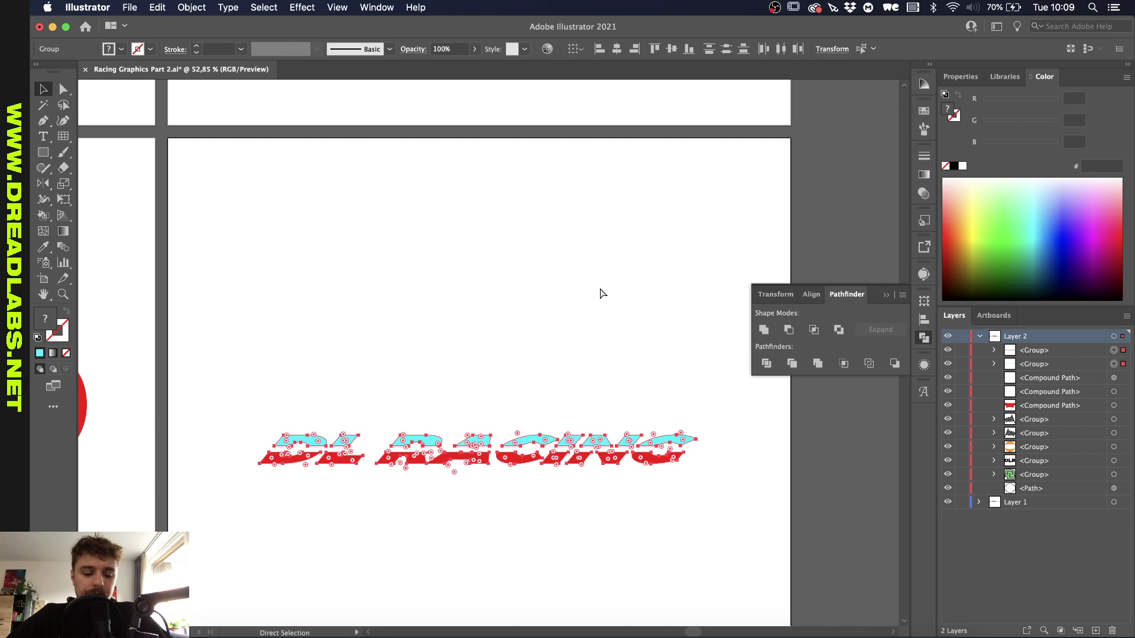
key("super+c")
key("super+f")
left_click(763, 328)
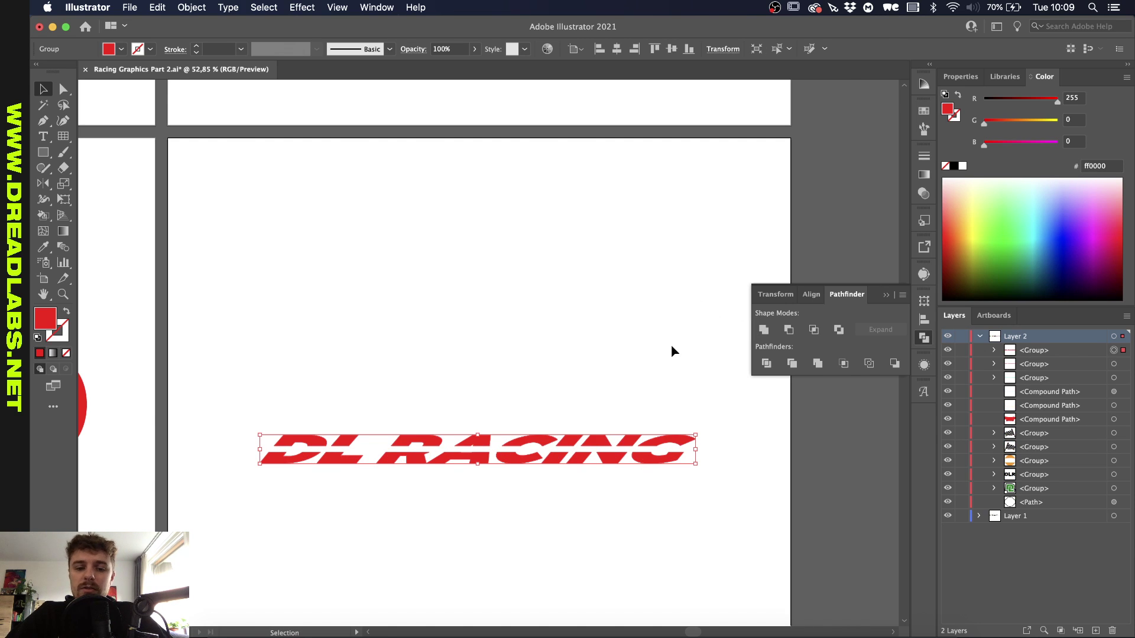
- Make the united lettering copy a compound path, then move it upward as a check and undo the move
scroll(585, 367, "up", 1)
scroll(507, 454, "down", 1)
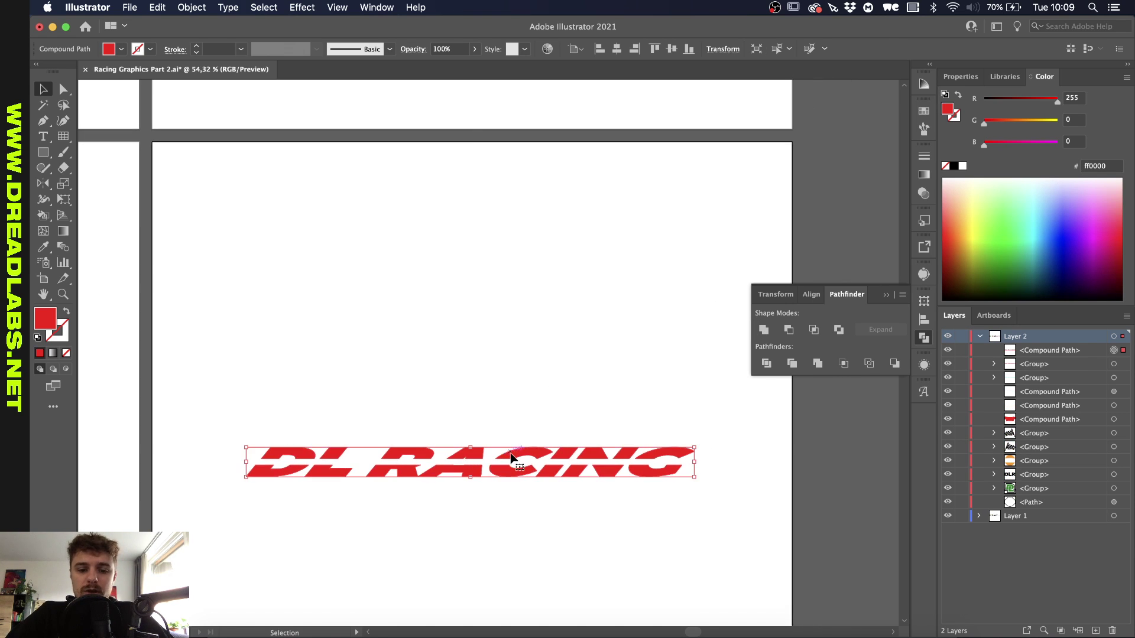
left_click_drag(512, 453, 512, 361)
key("super+z")
scroll(512, 361, "up", 2)
scroll(512, 361, "up", 1)
scroll(512, 361, "down", 2)
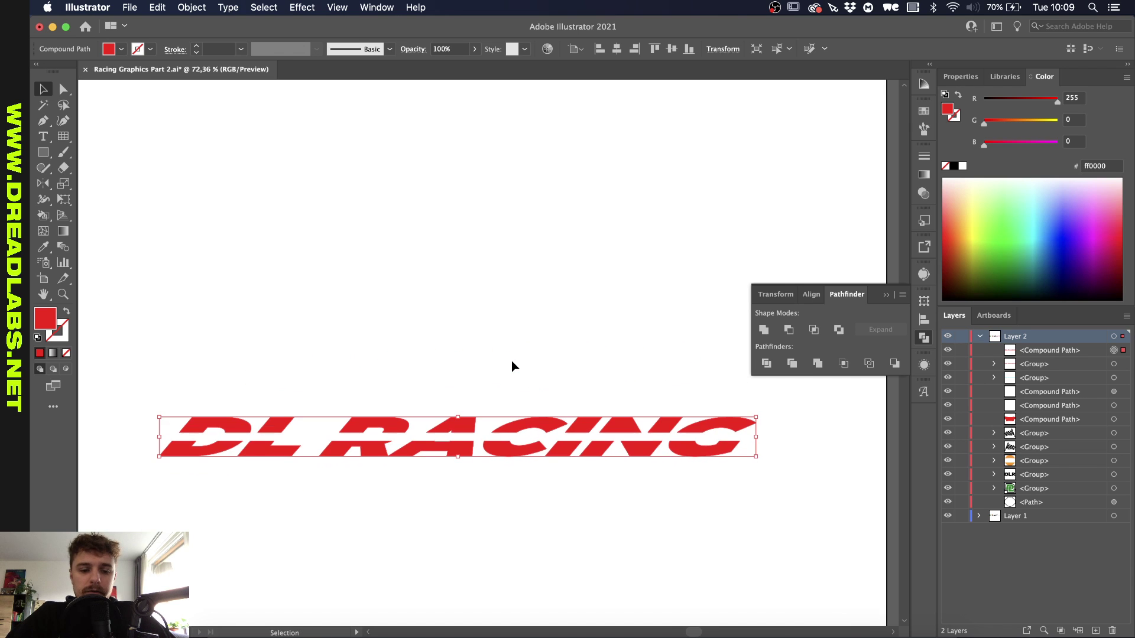
- Offset the united lettering outward by less than 20 px, with mitered joins and a miter limit of 4
key("super+alt+o")
left_click_drag(716, 245, 657, 245)
key("Up")
key("Up")
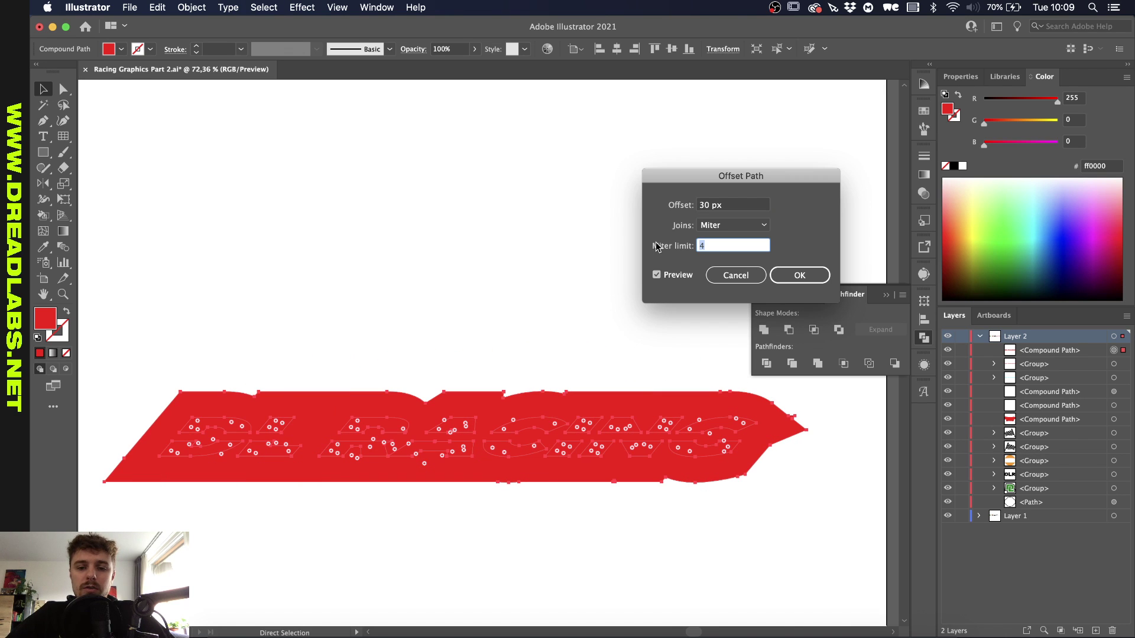
key("Tab")
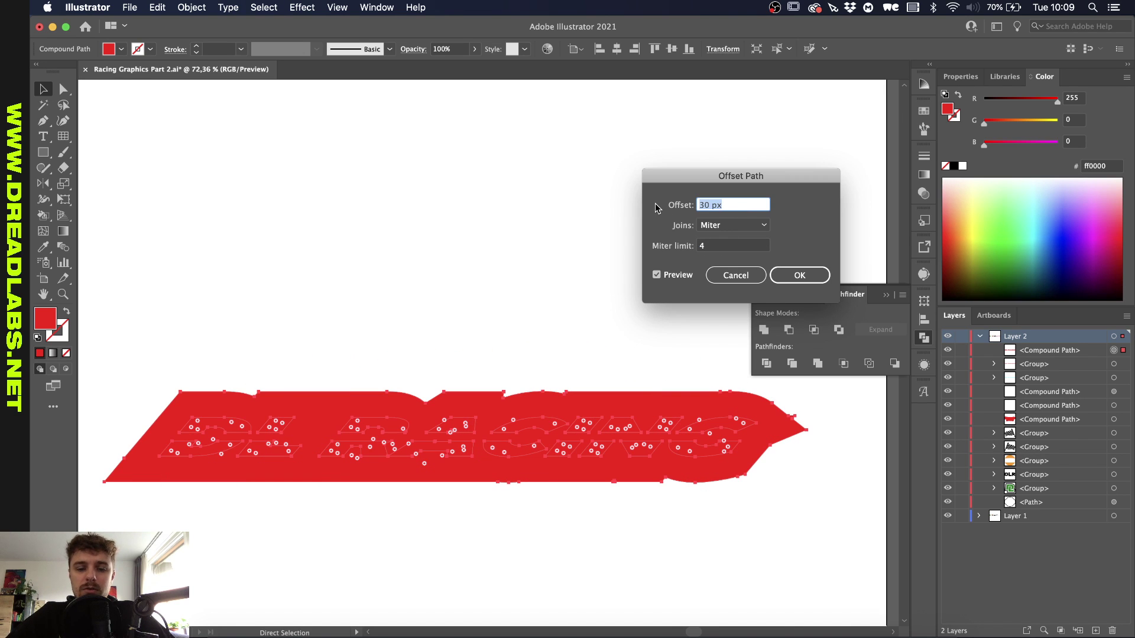
key("Down")
key("Down")
key("Down")
key("Down")
key("Down")
key("Down")
key("Down")
key("Down")
key("Down")
key("Down")
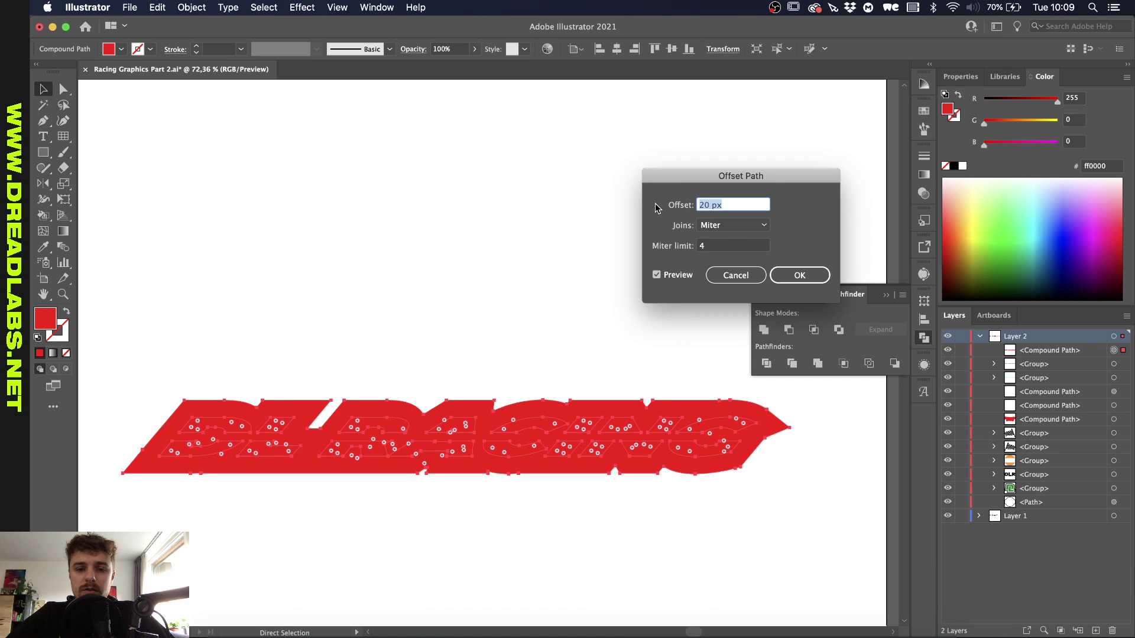
key("shift+Down")
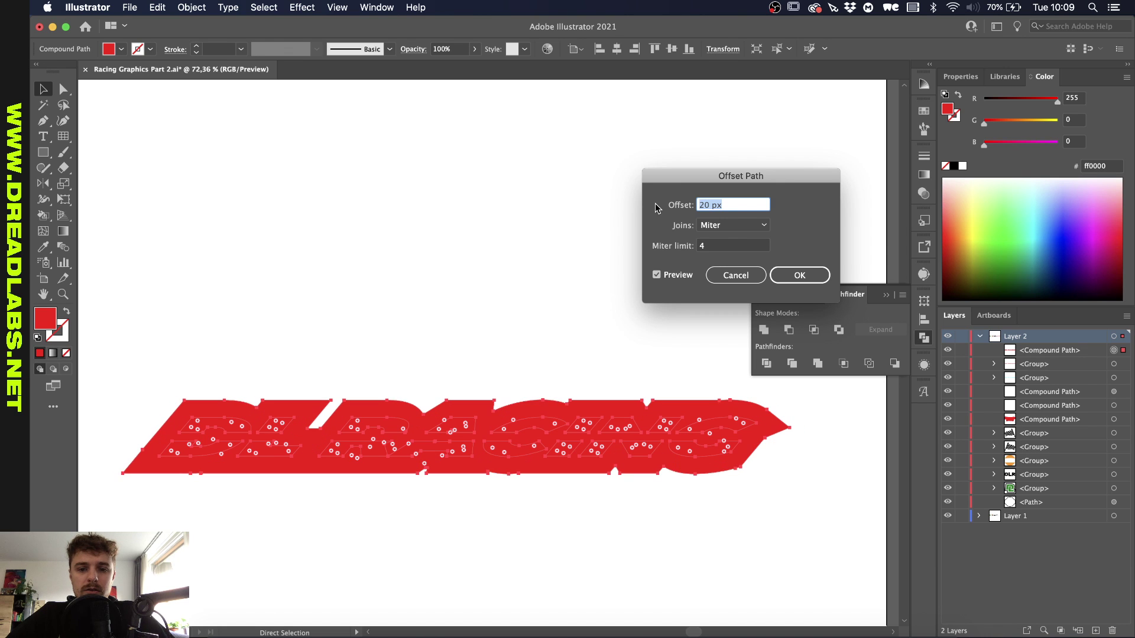
key("Down")
key("Return")
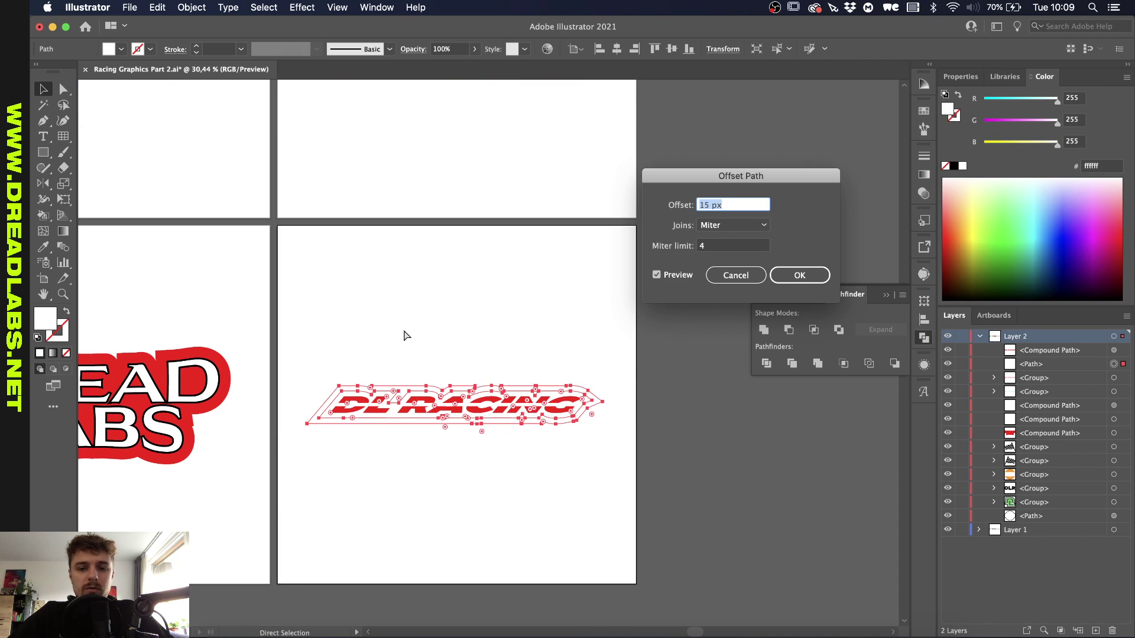
- Add a second, wider offset outline around the first, filling the inner outline white and the outer one black
left_click(803, 273)
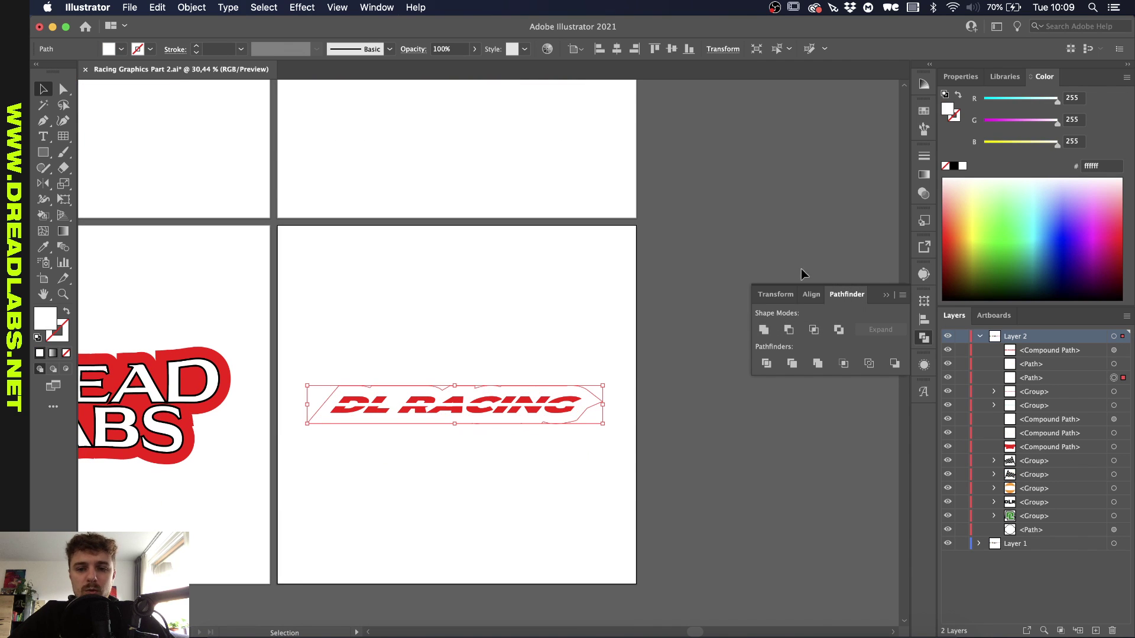
left_click_drag(1036, 270, 413, 547)
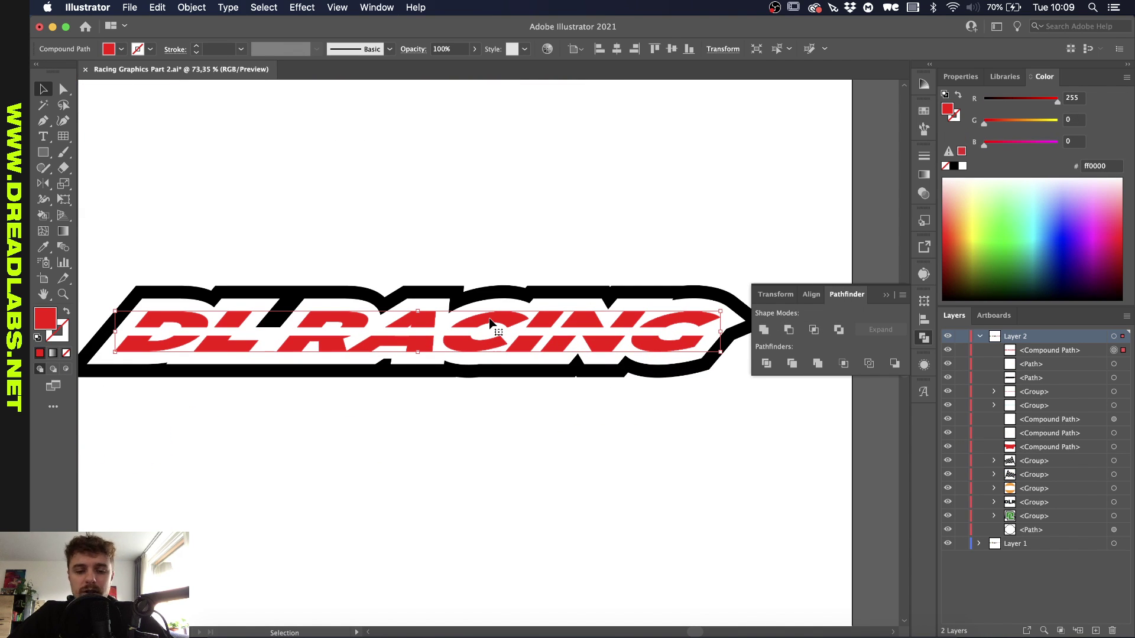
- Delete the red united lettering copy and send both outline shapes behind the blue and red lettering
key("Delete")
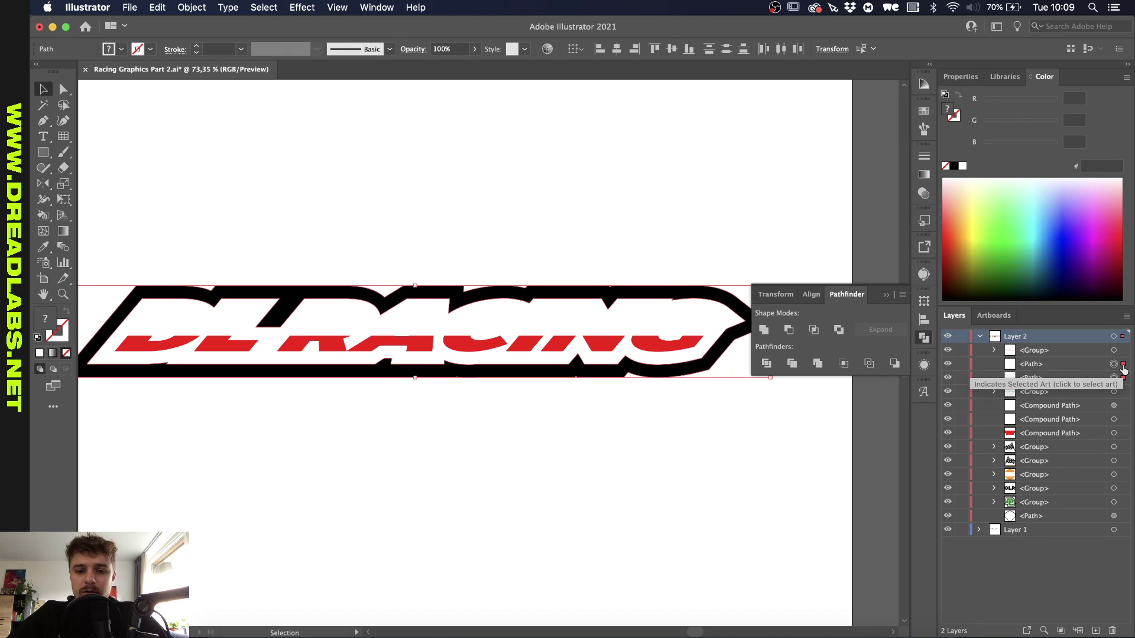
key("super+bracketleft")
left_click(573, 465)
- Give both the blue and red lettering groups a 3 pt black stroke aligned to the outside
scroll(348, 247, "up", 5)
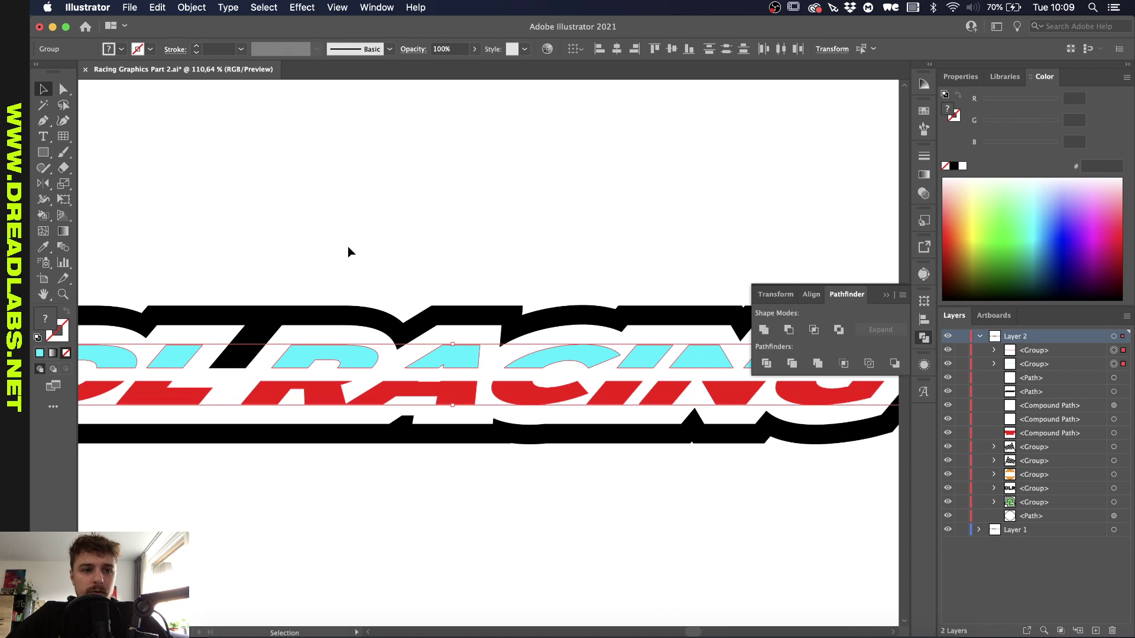
left_click(197, 49)
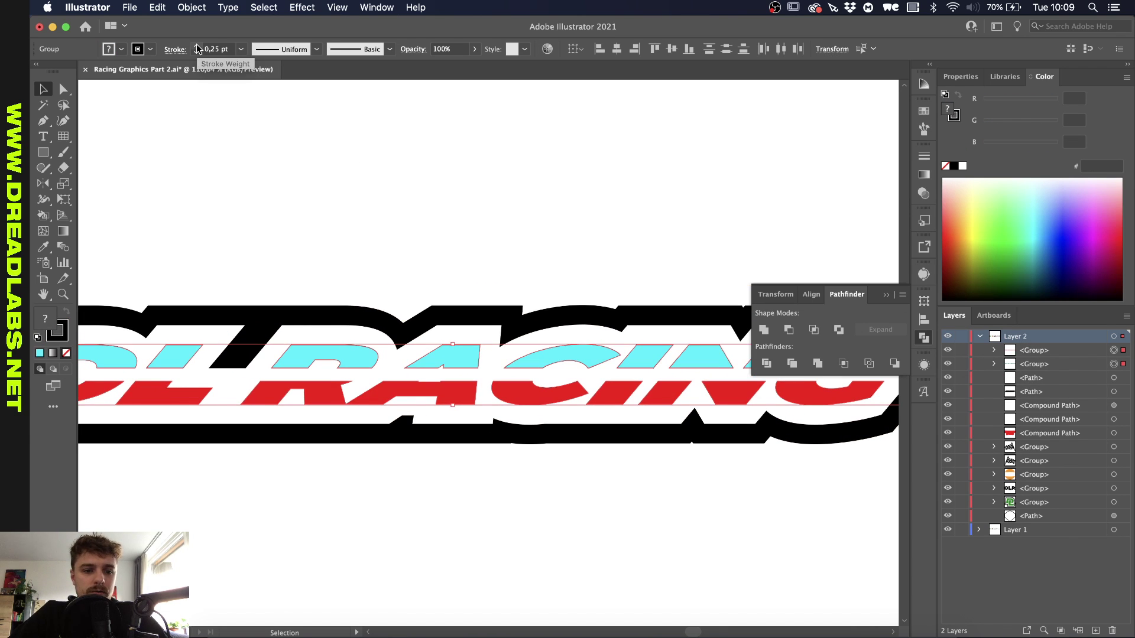
left_click(176, 49)
left_click(114, 118)
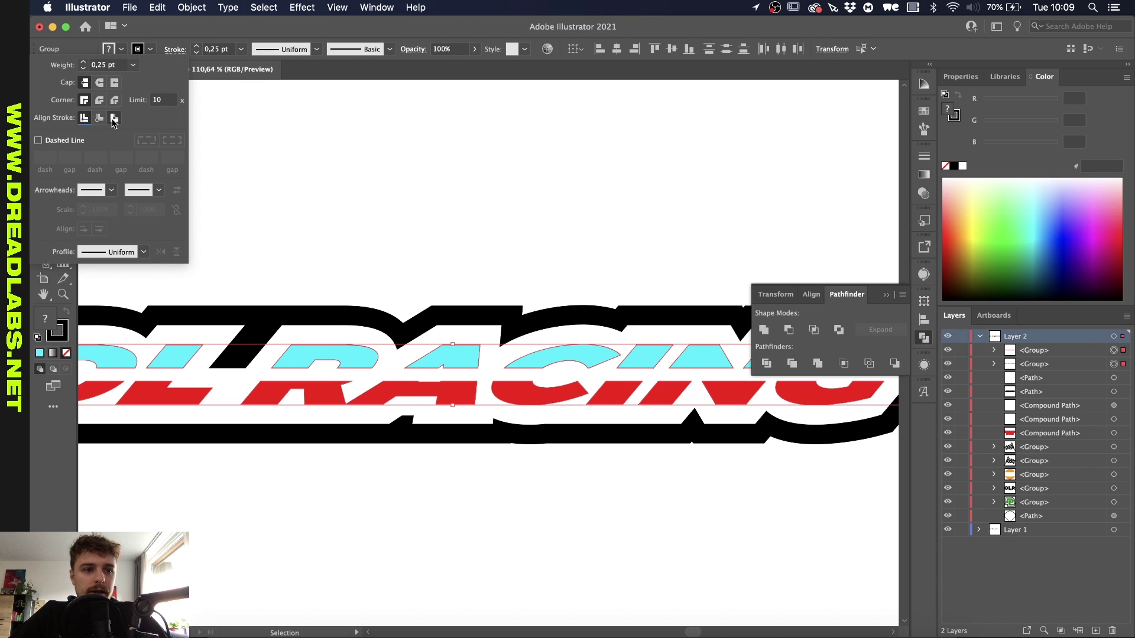
left_click(86, 63)
left_click(86, 63)
left_click(86, 63)
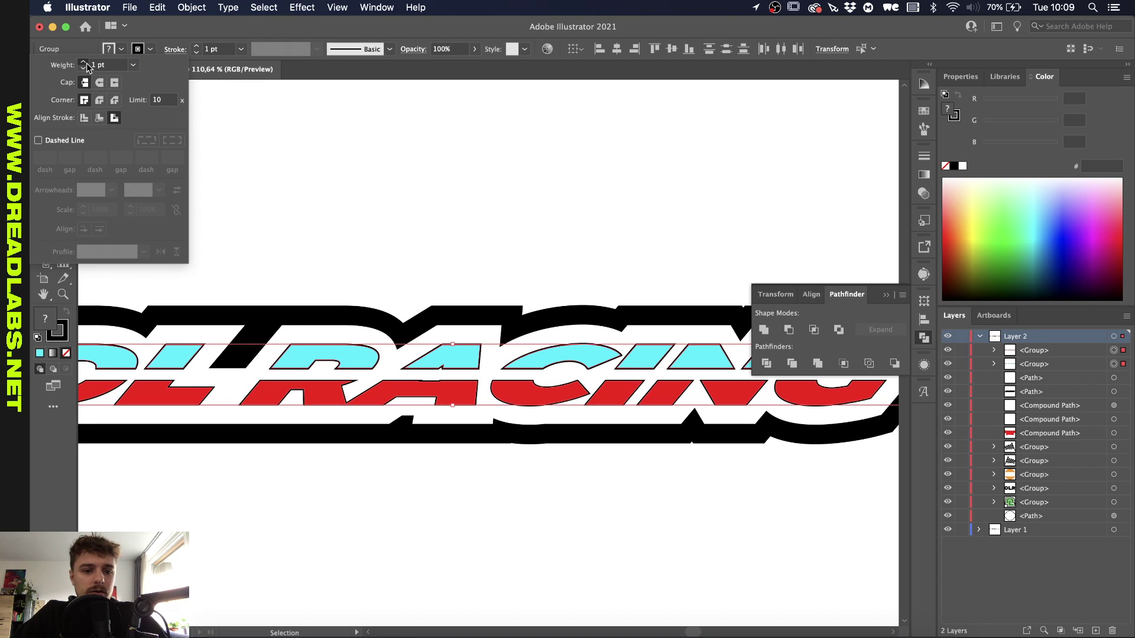
left_click(86, 63)
left_click(86, 62)
left_click(86, 63)
left_click(84, 68)
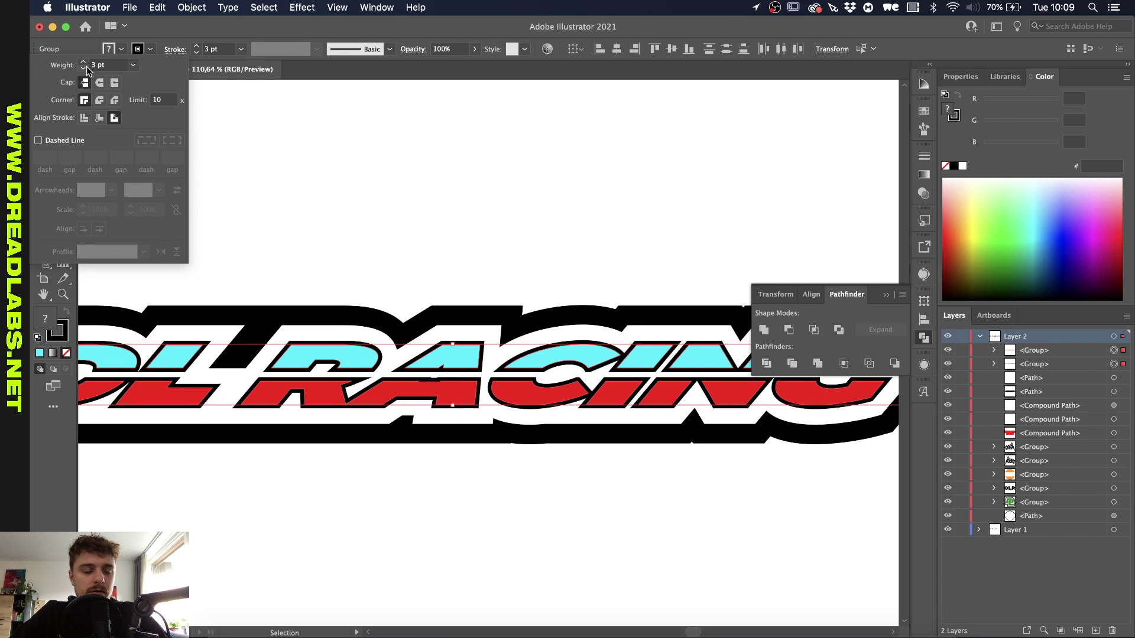
left_click(424, 158)
left_click(426, 159)
key("super+0")
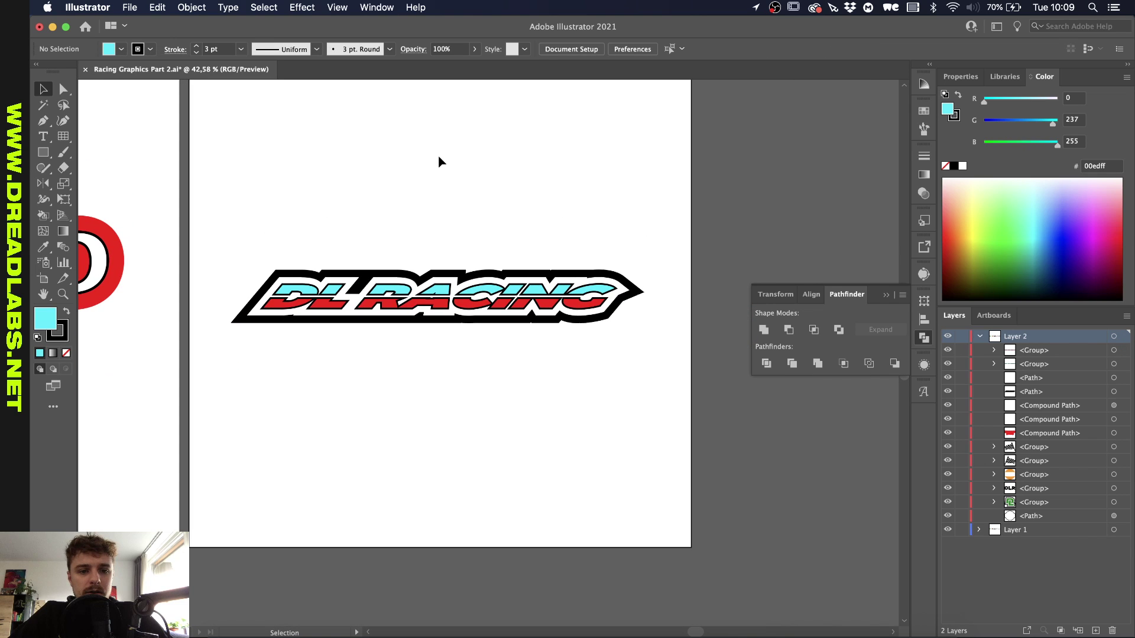
key("super+alt+0")
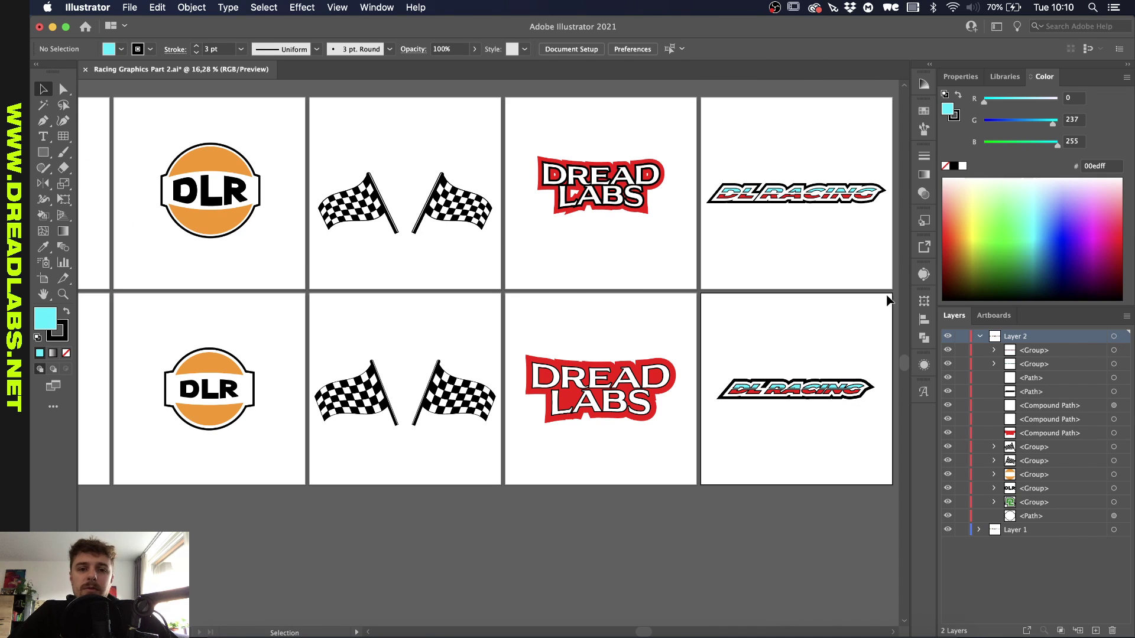